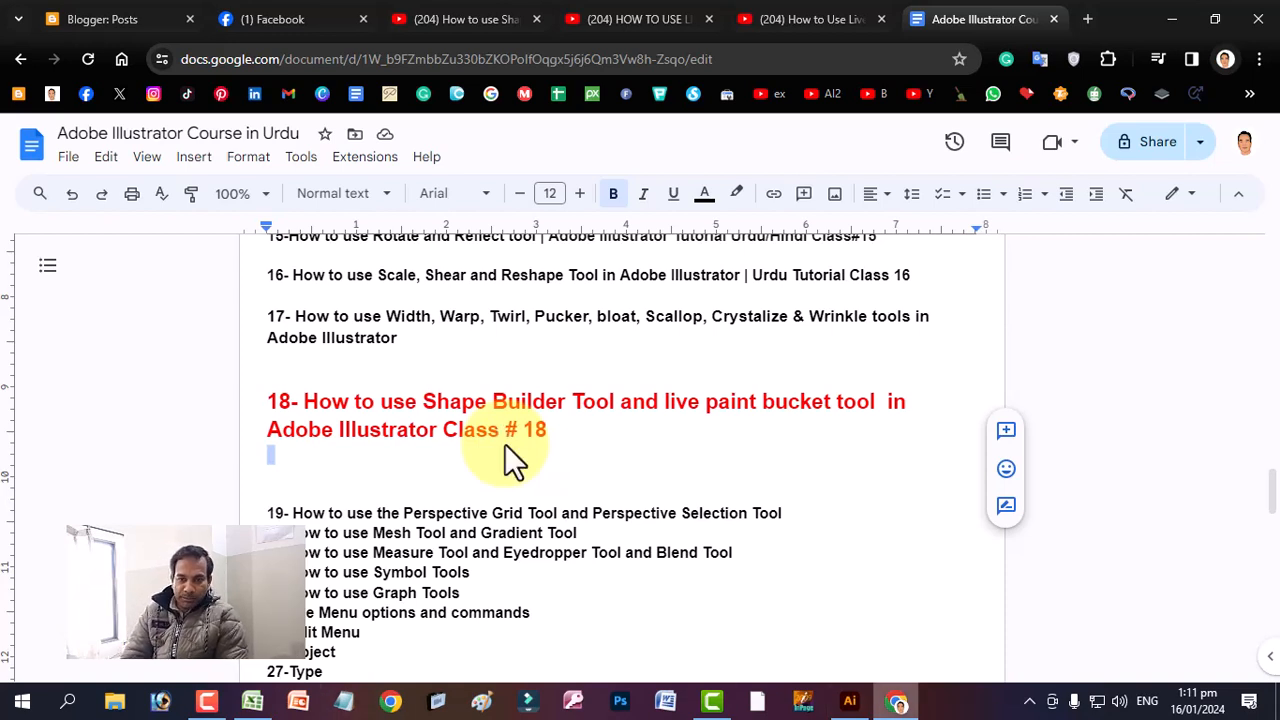
- Switch to Illustrator and view the tools grouped with the Live Paint Bucket
click(852, 698)
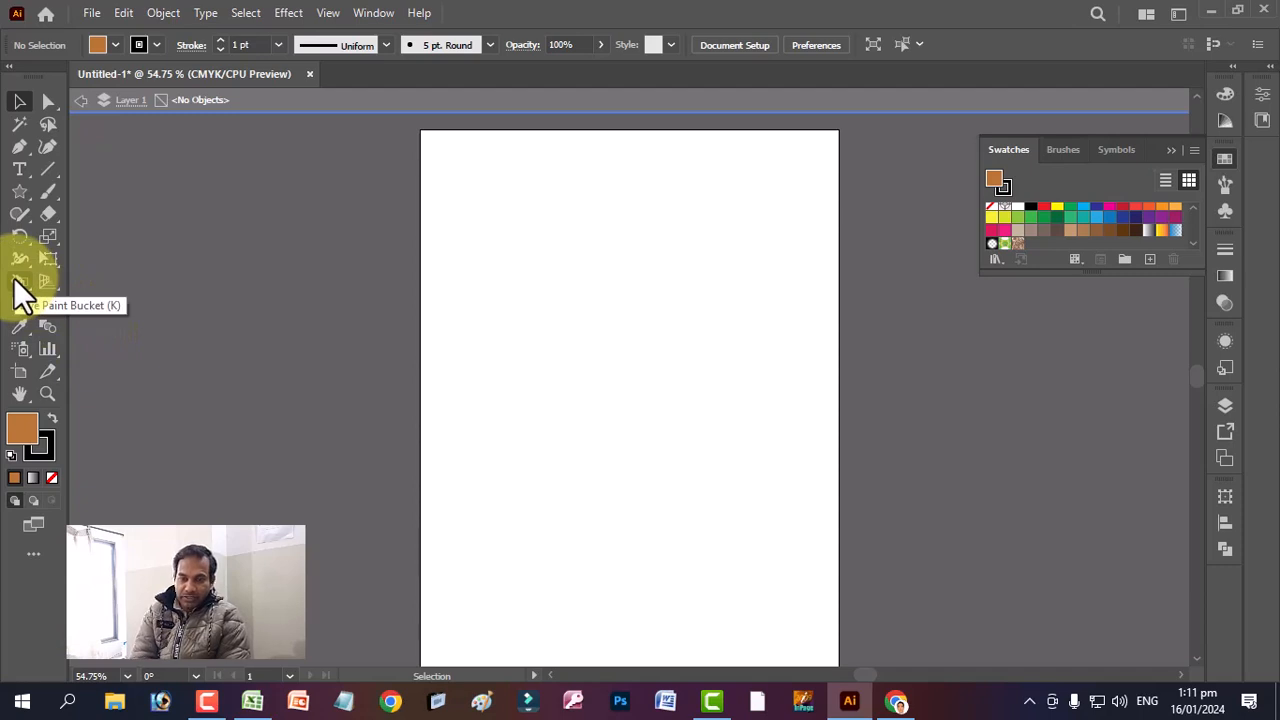
click(16, 281)
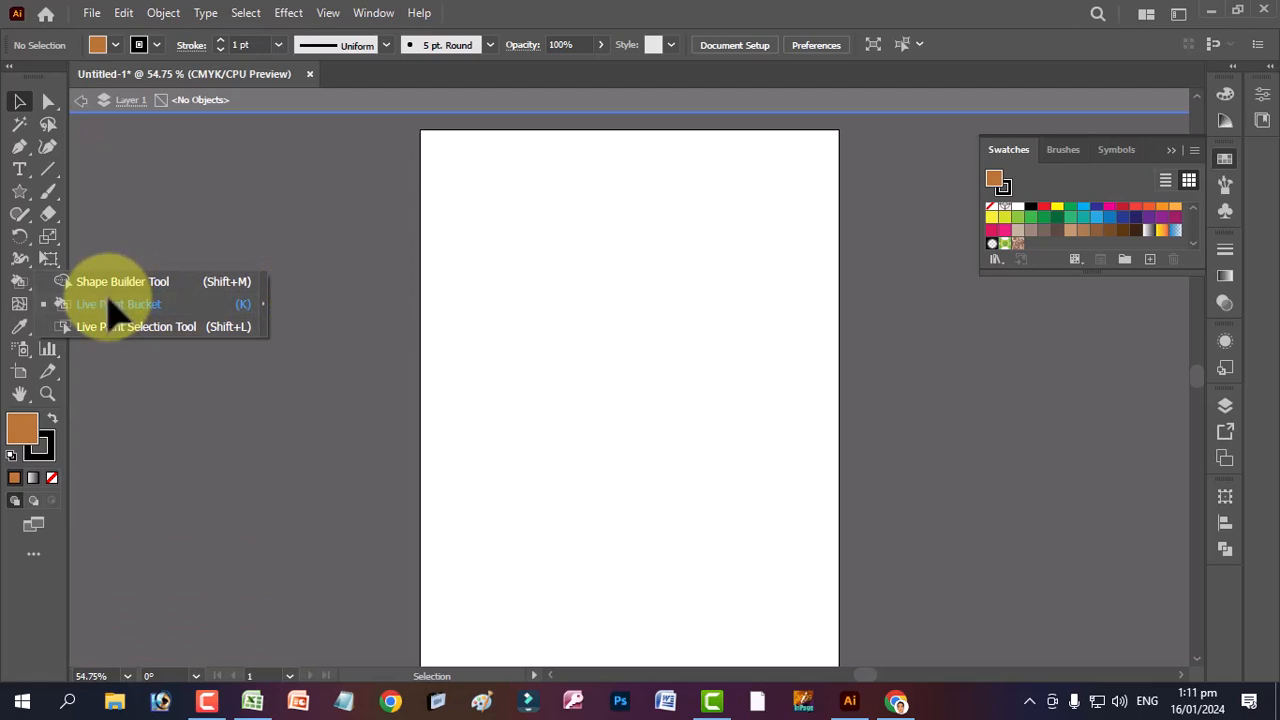
click(180, 214)
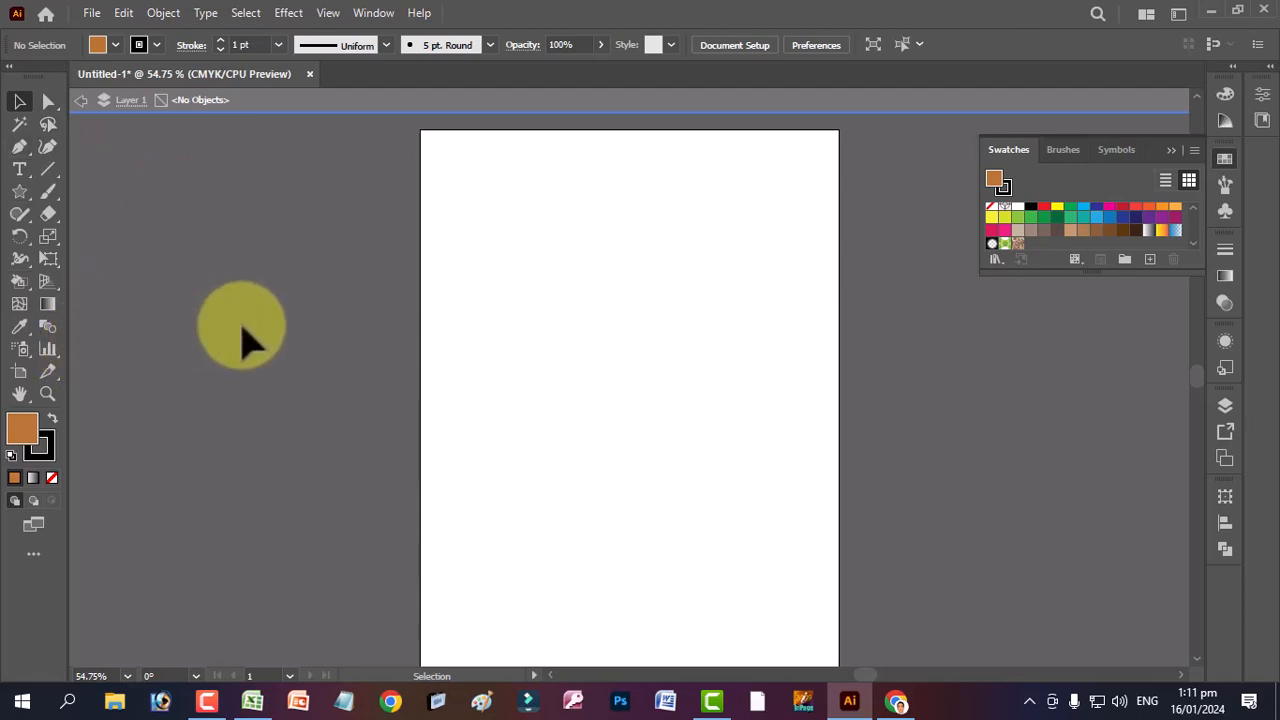
click(1257, 45)
click(944, 266)
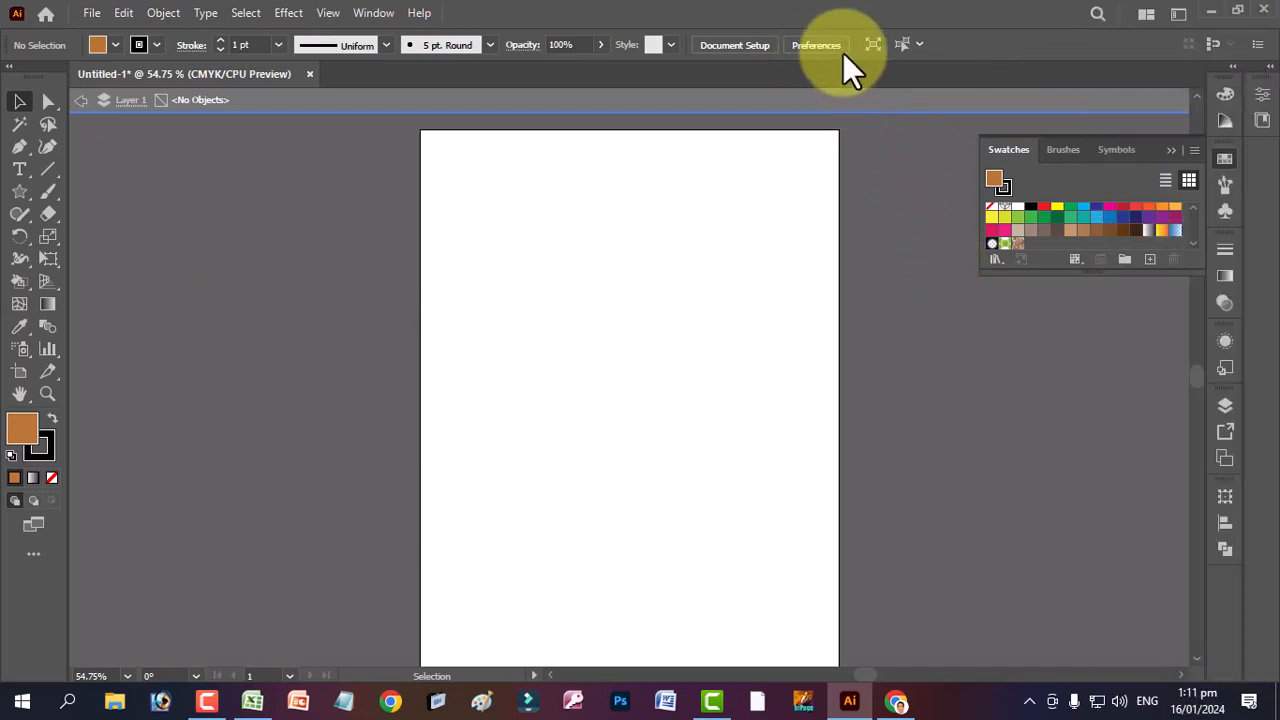
click(919, 44)
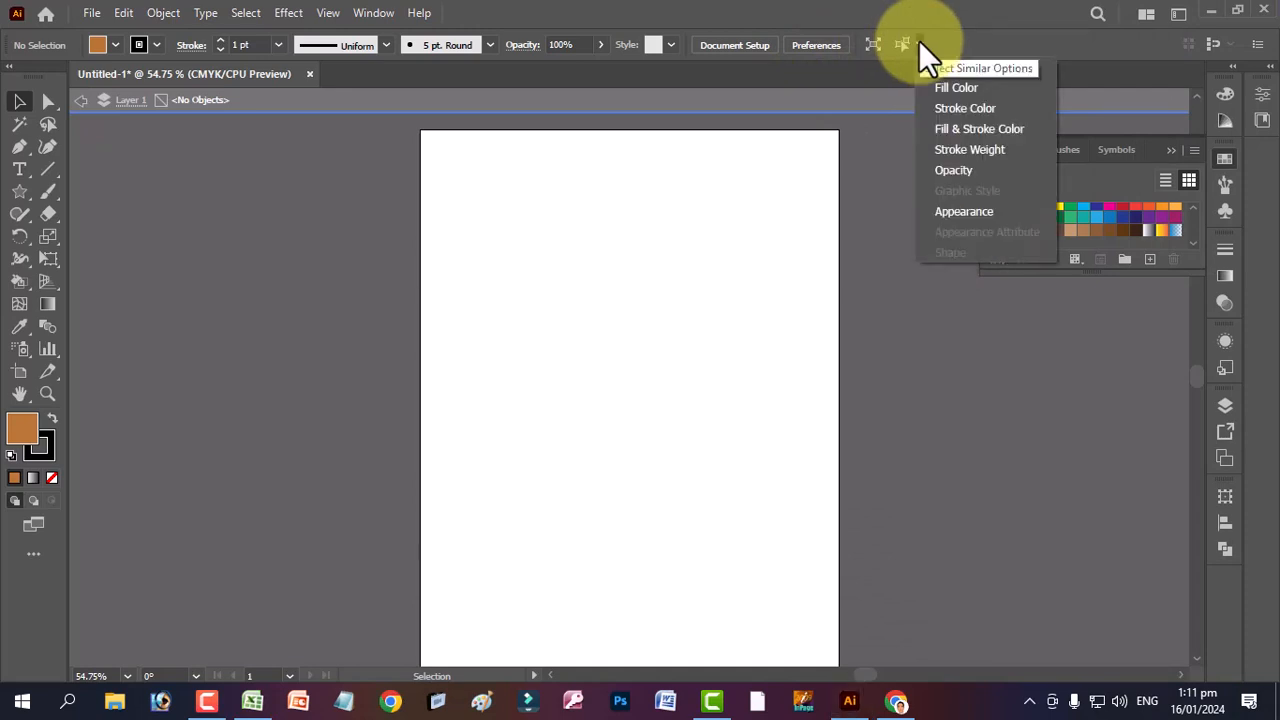
- Switch the toolbar to the Basic tool set
click(29, 556)
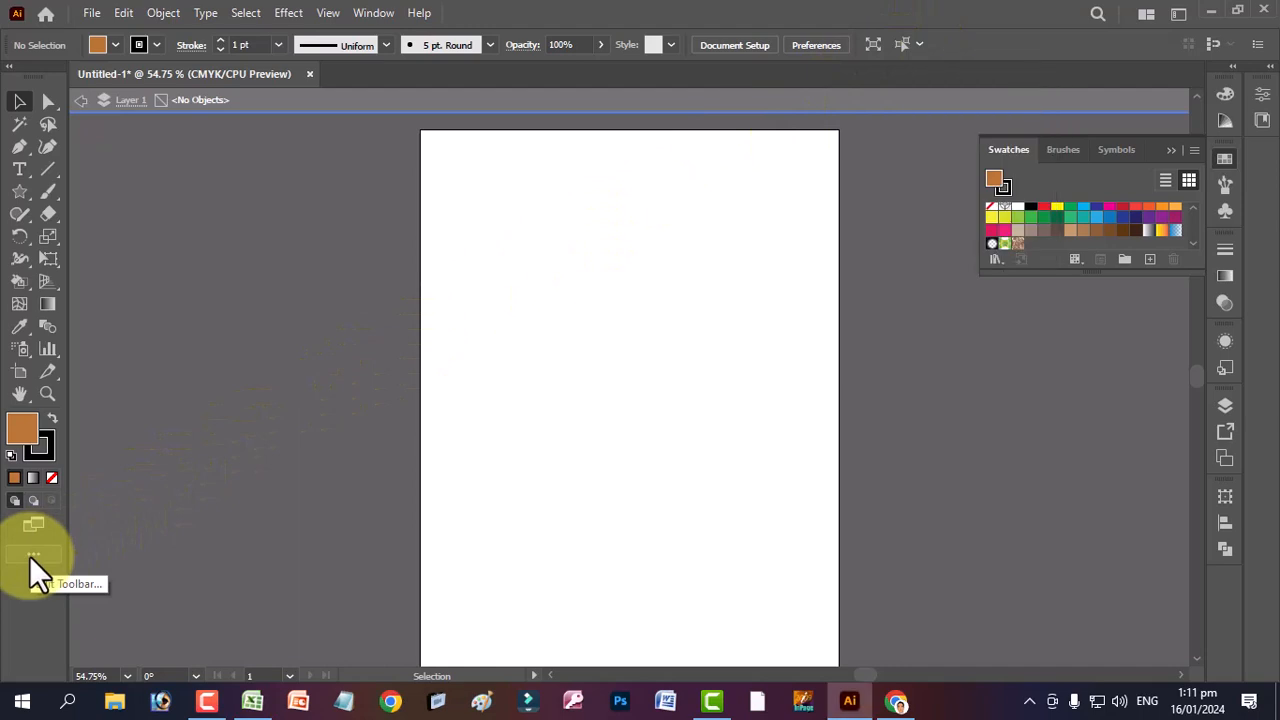
click(34, 548)
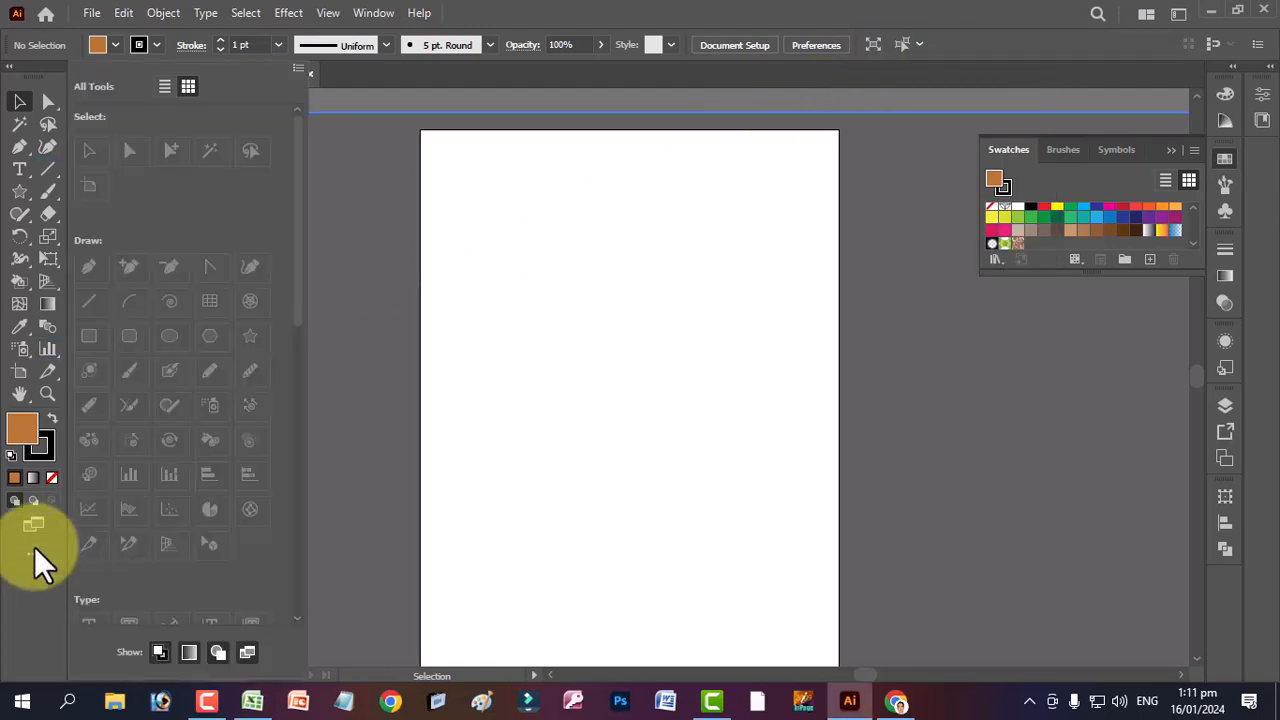
click(297, 69)
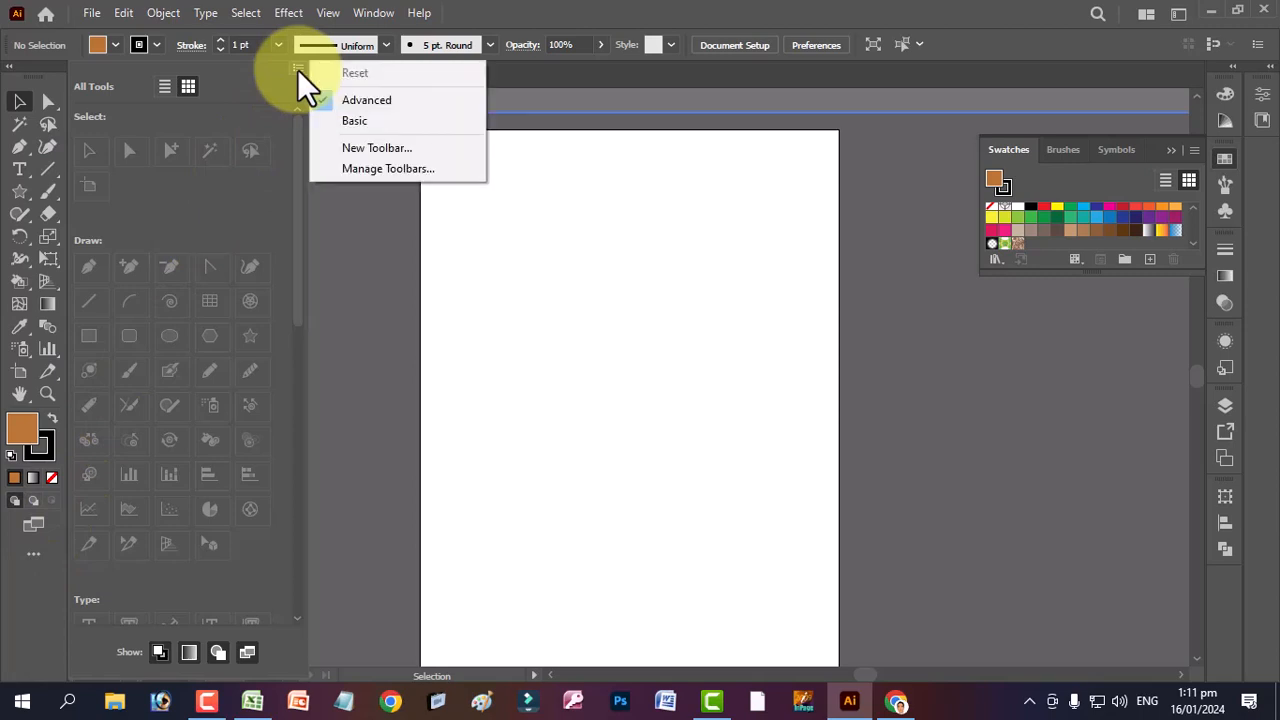
click(359, 122)
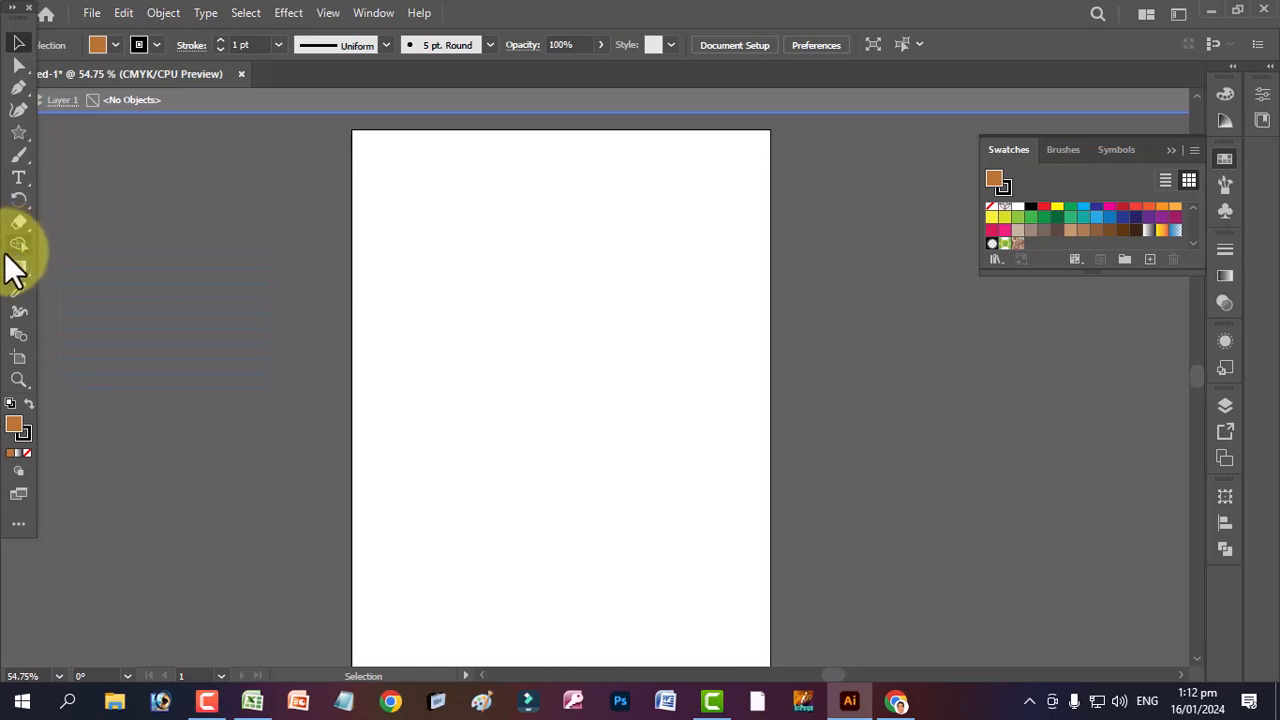
- Restore the Advanced toolbar and view the Shape Builder and Live Paint tool group
click(14, 527)
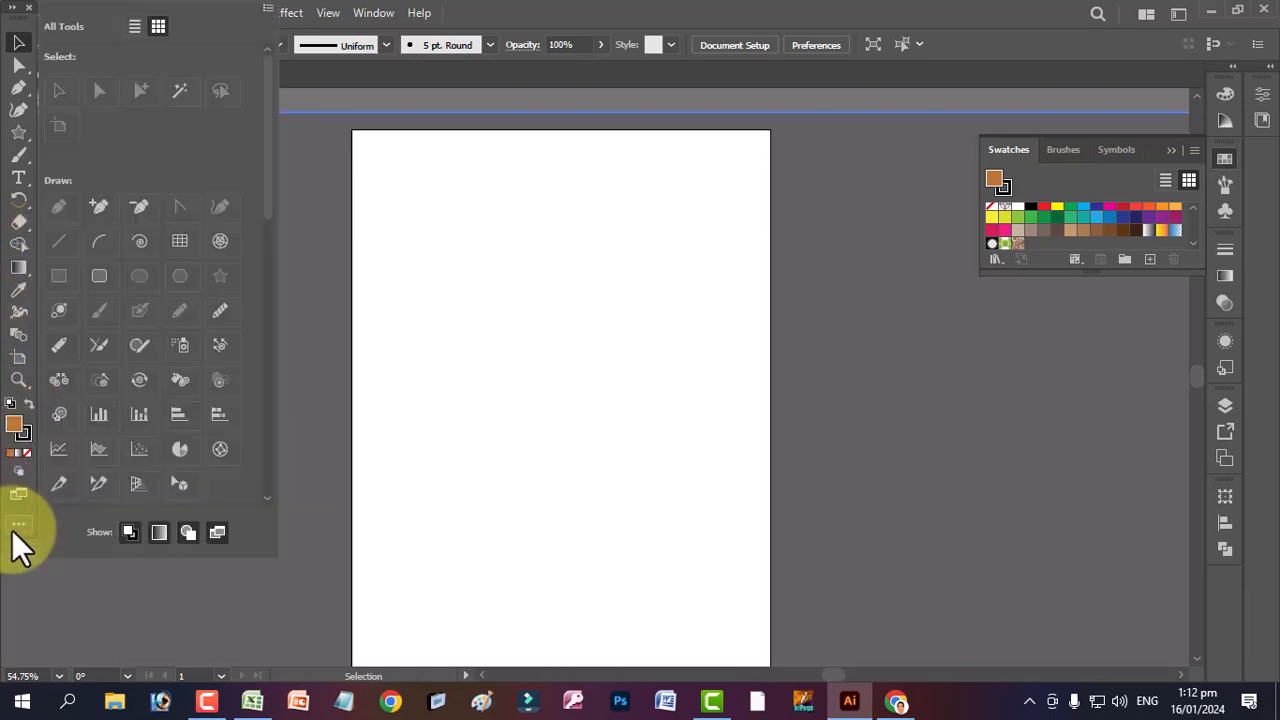
click(270, 8)
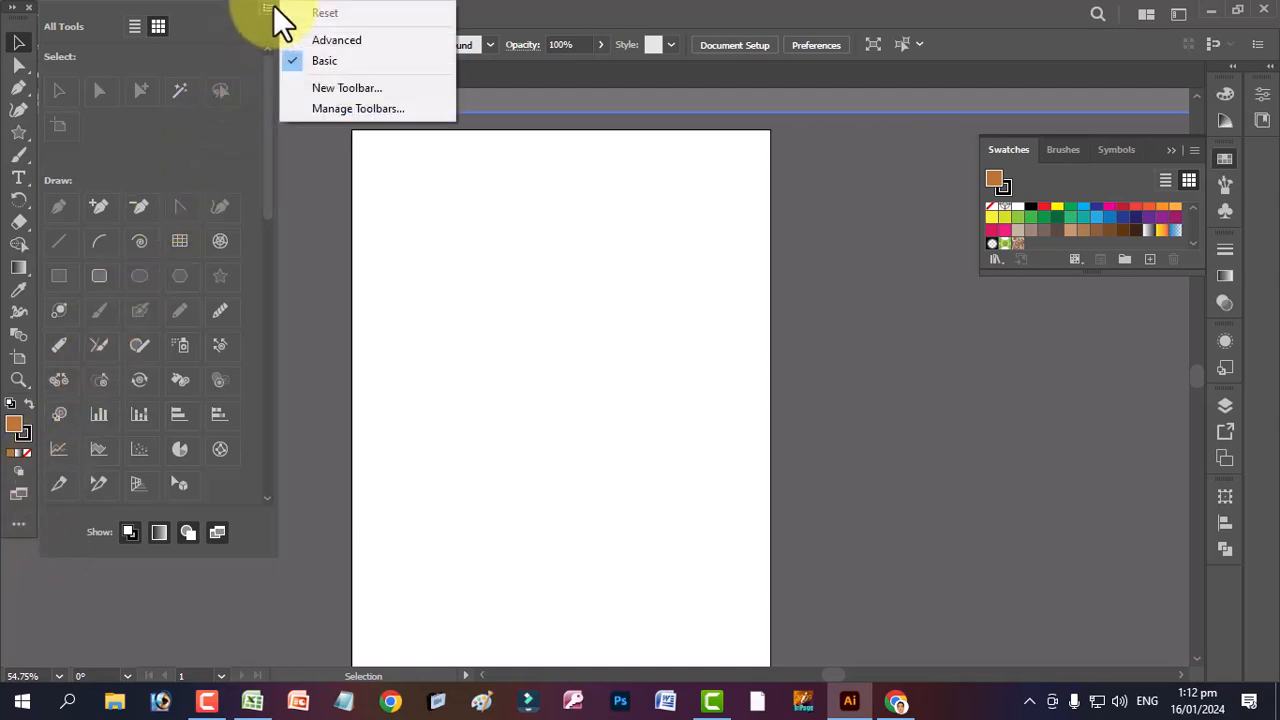
click(345, 41)
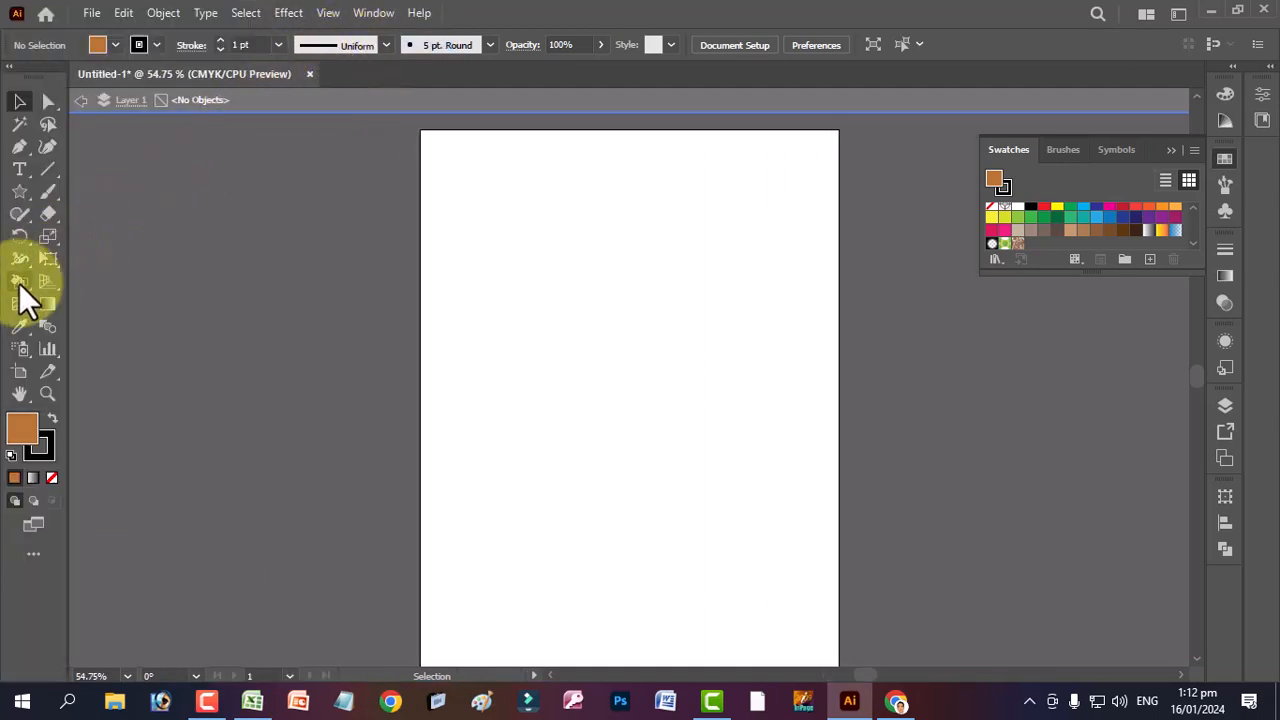
click(19, 283)
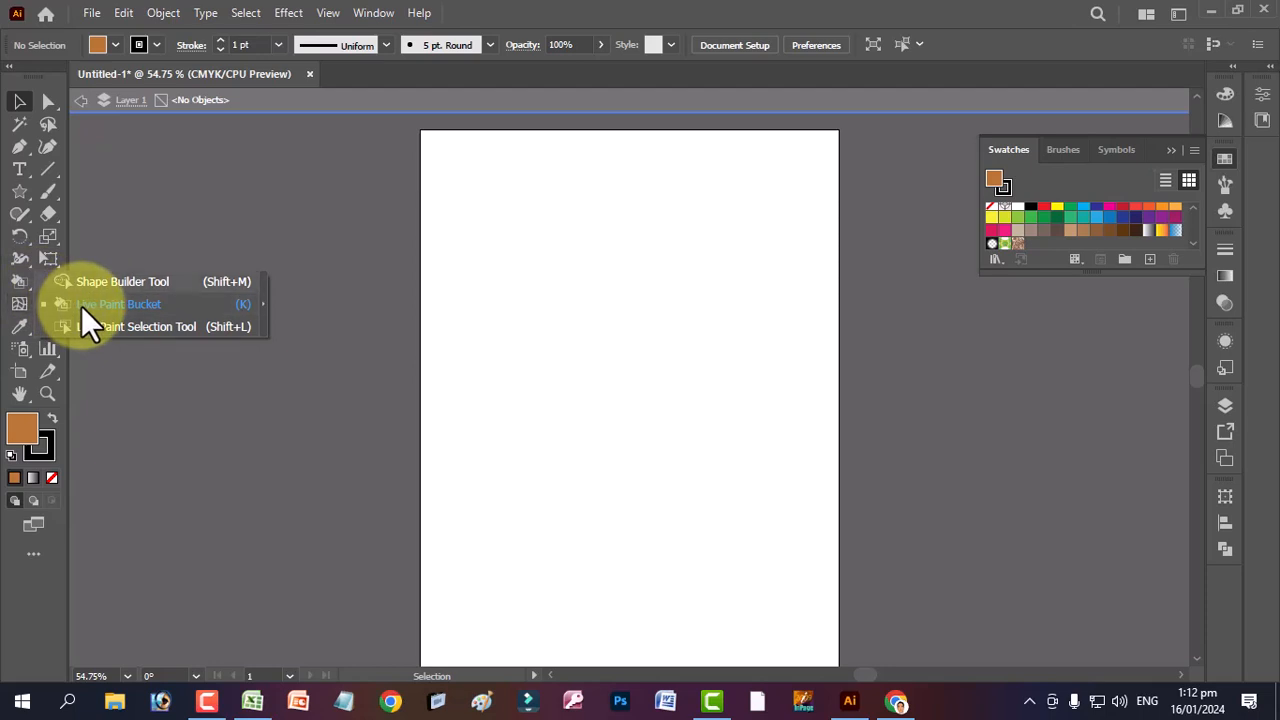
click(299, 248)
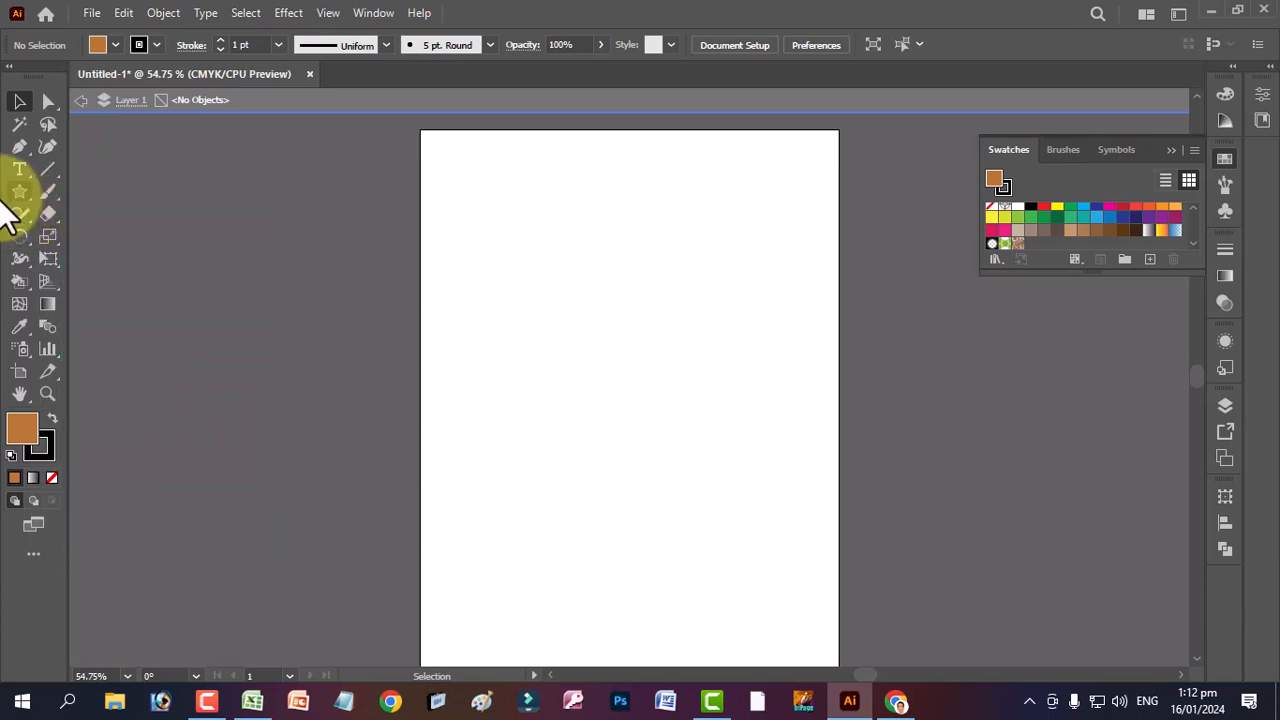
- Draw a wide brown rectangle in the upper part of the artboard with the Rectangle tool
right_click(22, 210)
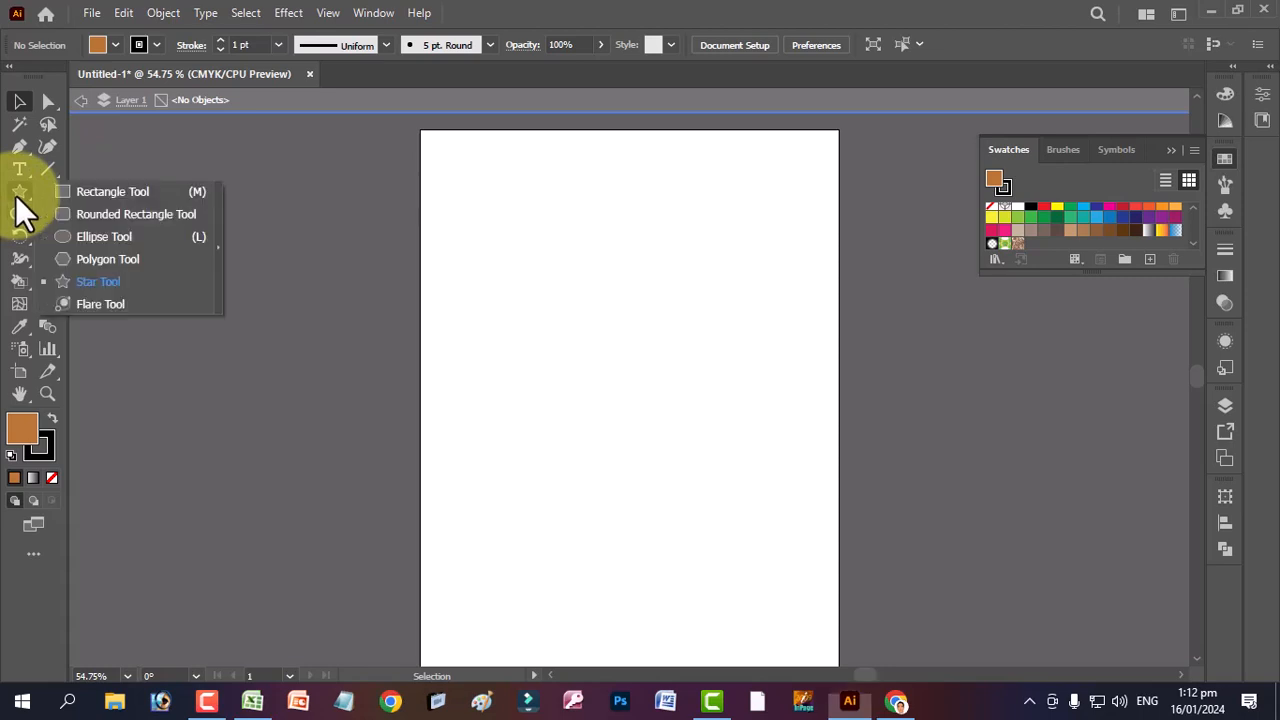
click(60, 190)
drag(500, 234, 760, 384)
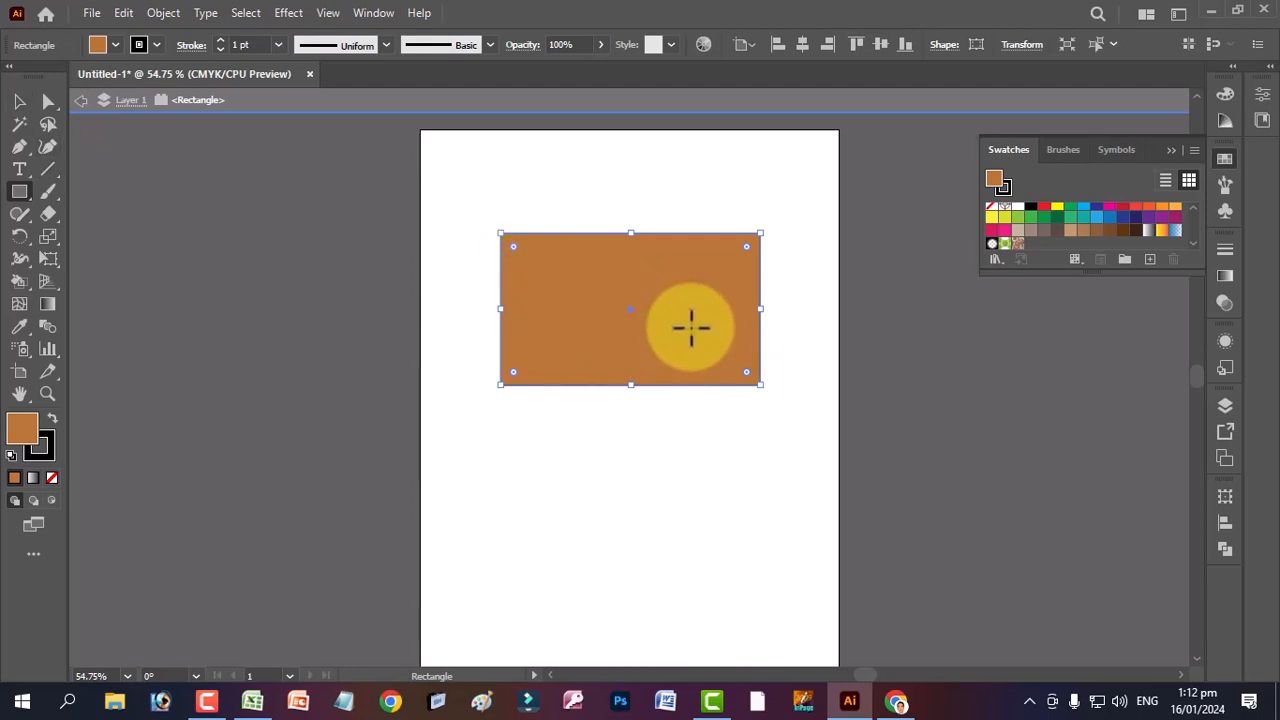
- Duplicate the rectangle and narrow the copy into a thin vertical strip along the original's left edge
click(19, 101)
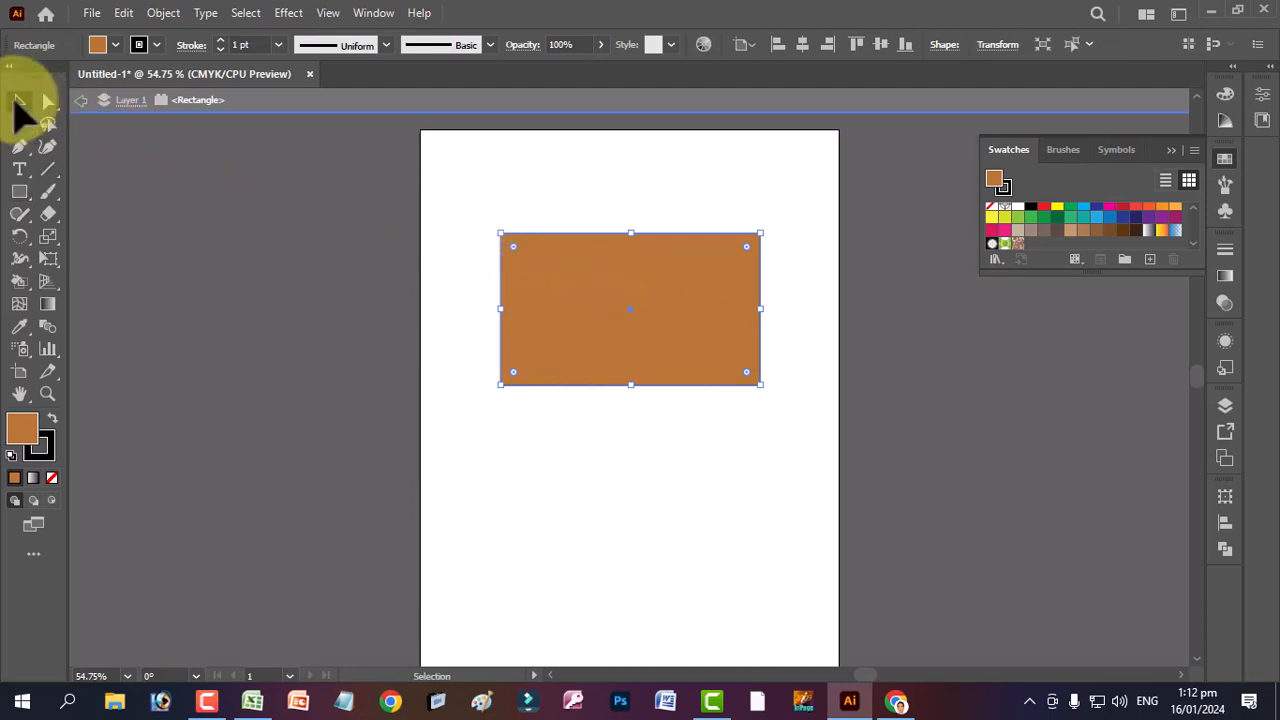
drag(662, 348, 658, 349)
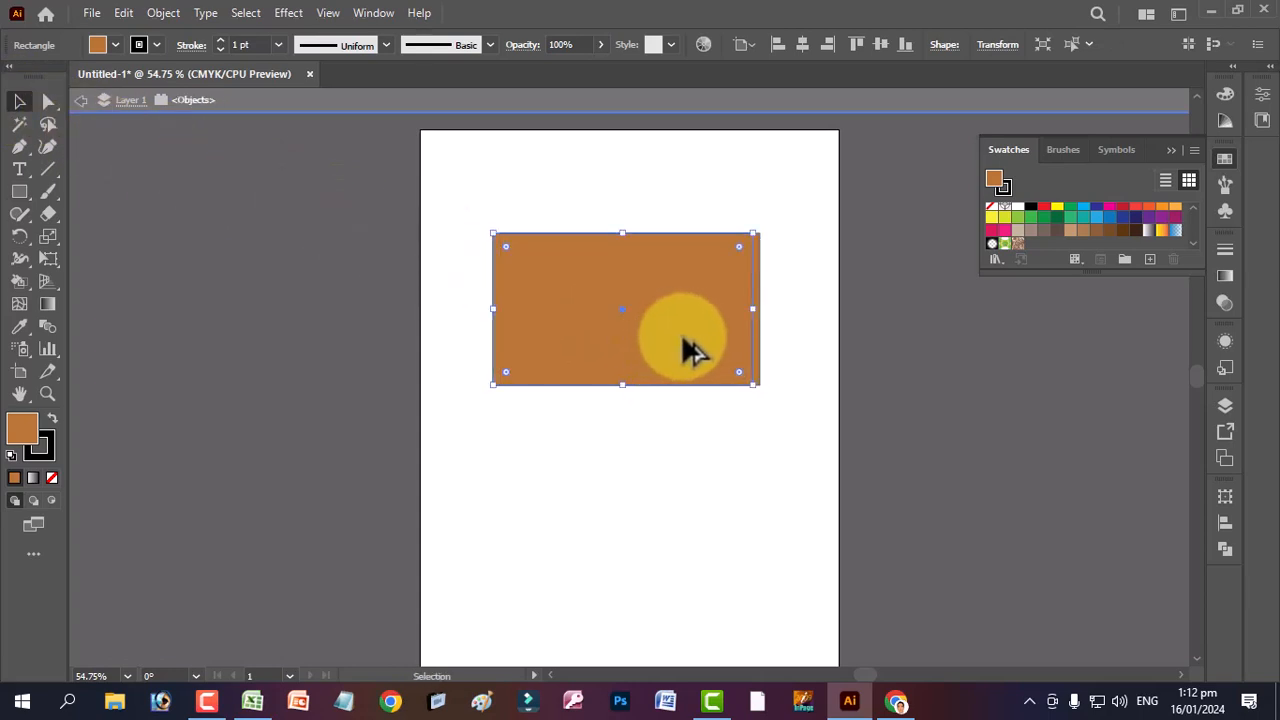
drag(754, 316, 504, 322)
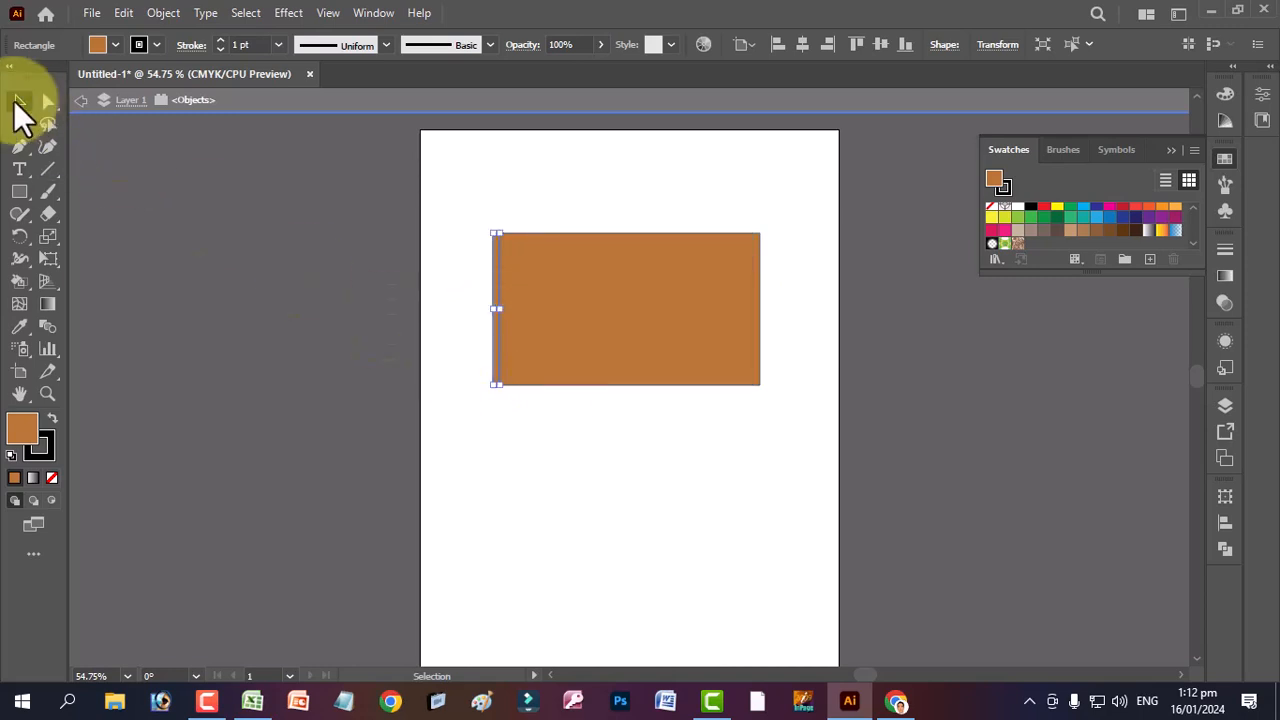
click(484, 490)
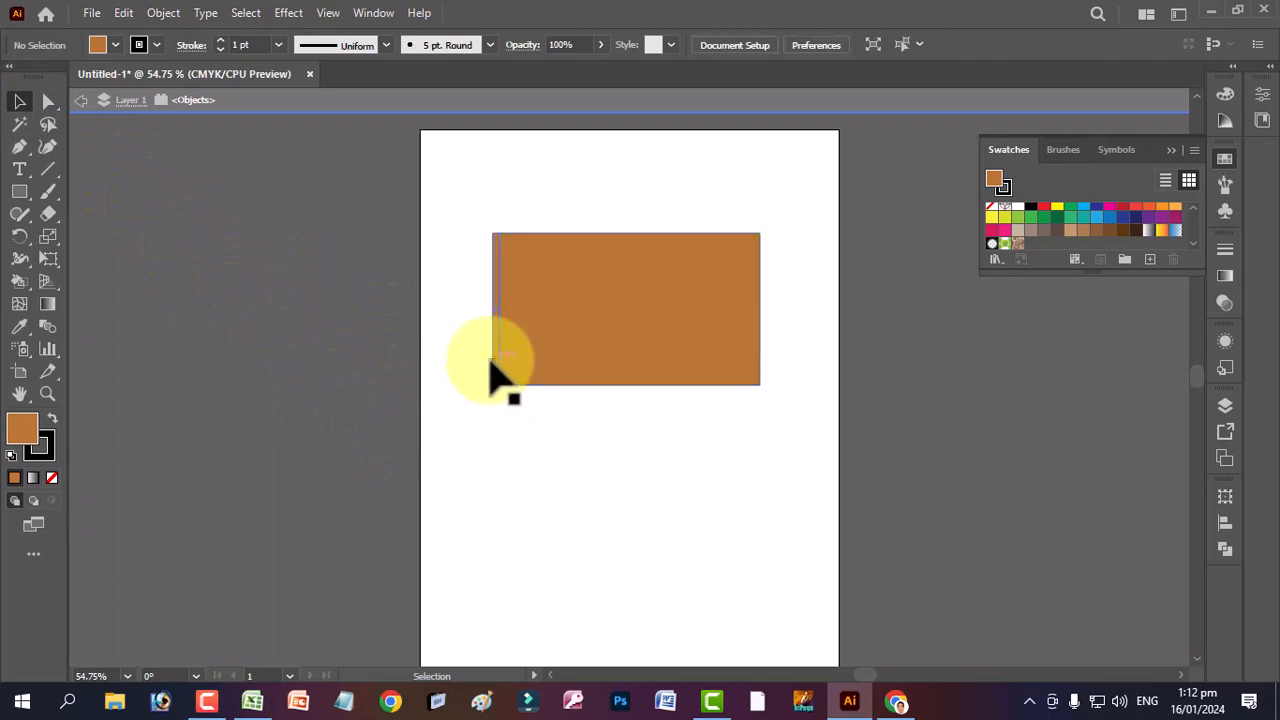
click(495, 318)
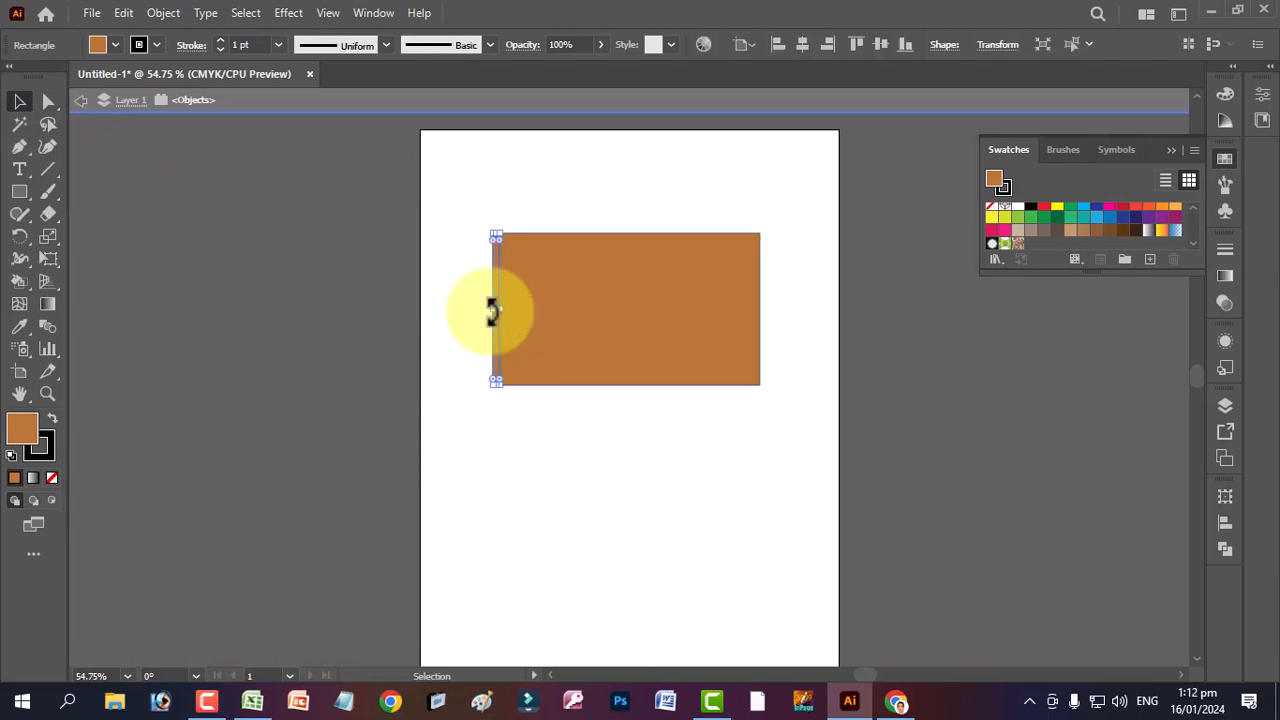
drag(496, 313, 486, 313)
- Move the strip down below the rectangle's left side and stretch its top end above the rectangle as a flagpole
drag(490, 386, 480, 588)
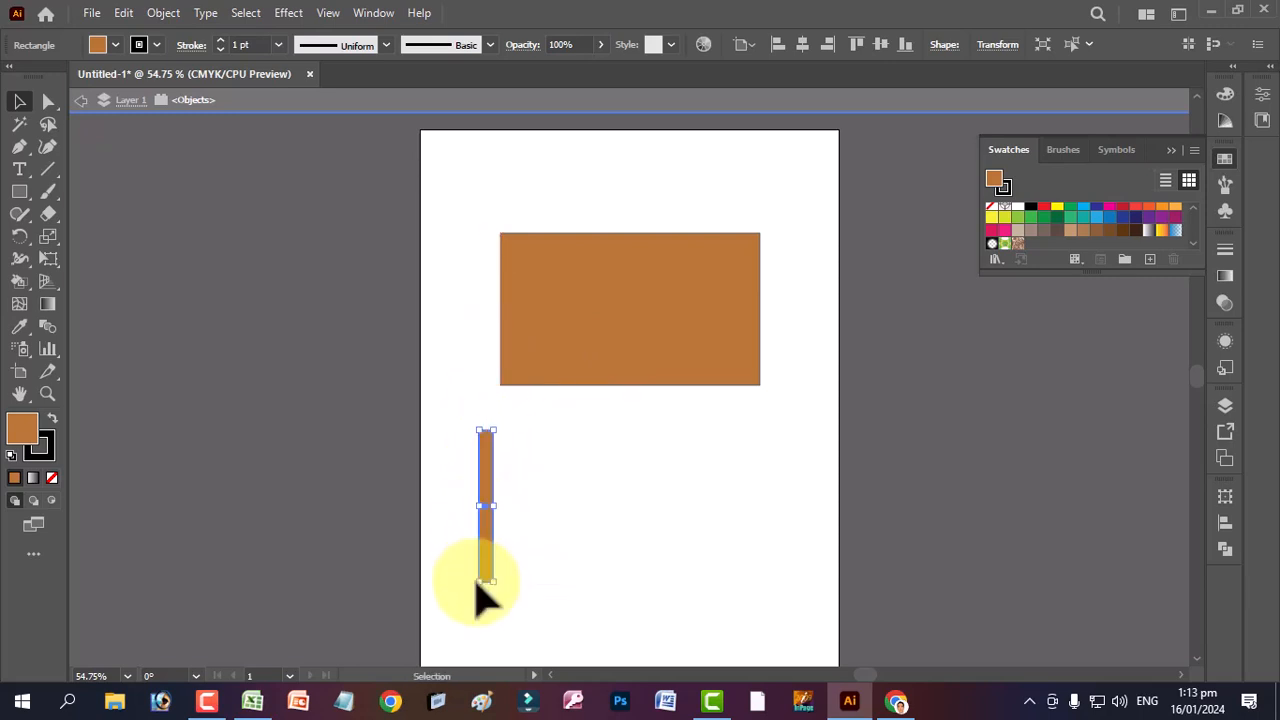
click(45, 101)
drag(446, 417, 491, 235)
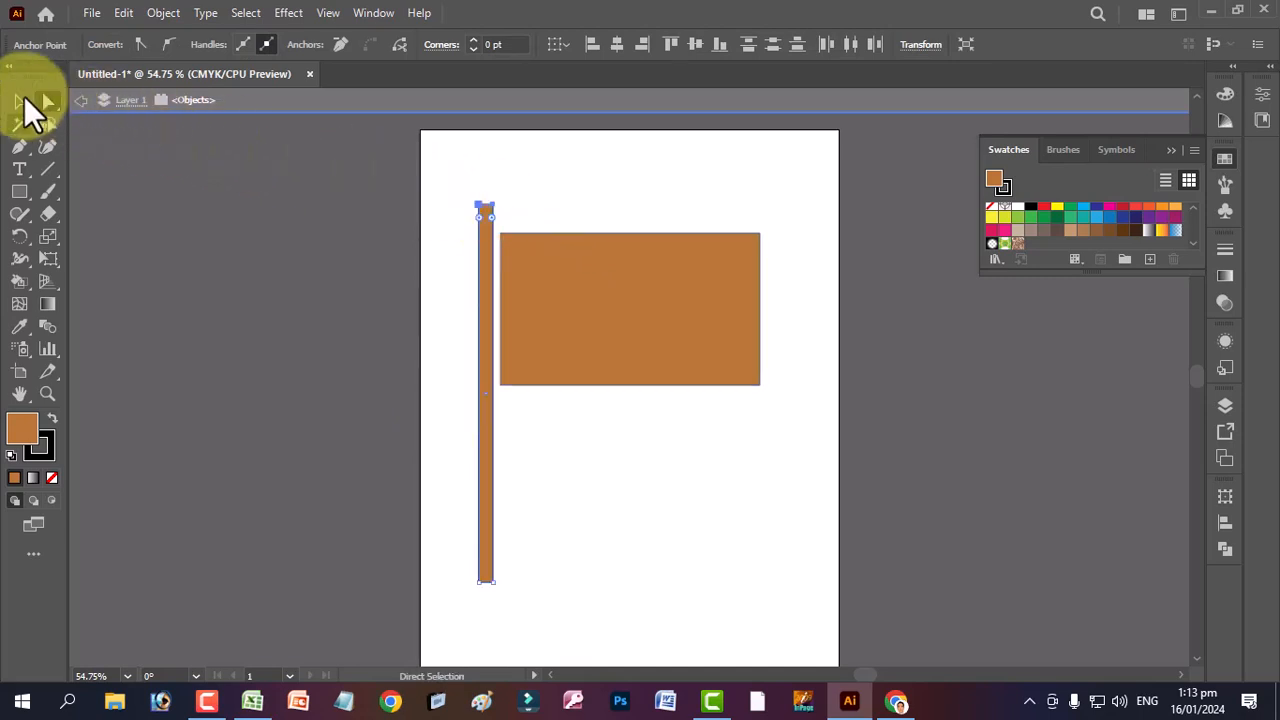
- Move the large rectangle against the right side of the pole, slightly below the pole's top
click(19, 101)
click(727, 500)
drag(665, 328, 657, 307)
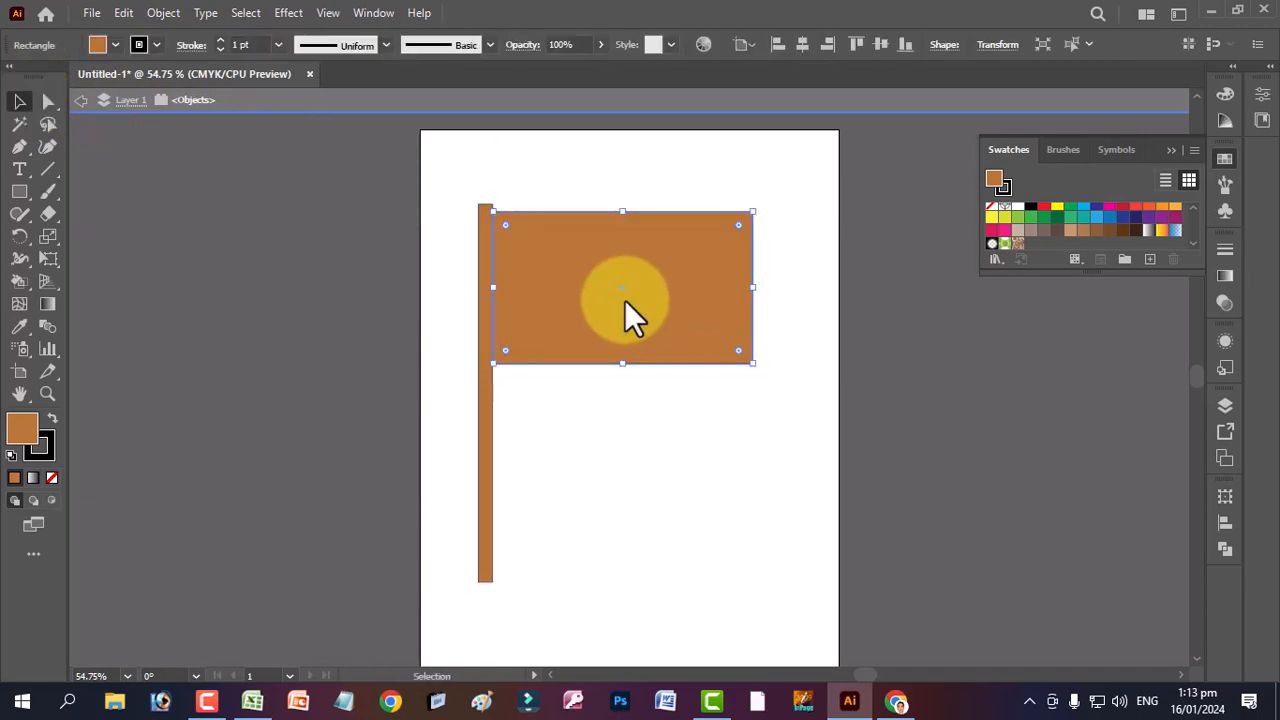
- Draw a narrow vertical rectangle over the flag's full height at its pole end
click(19, 191)
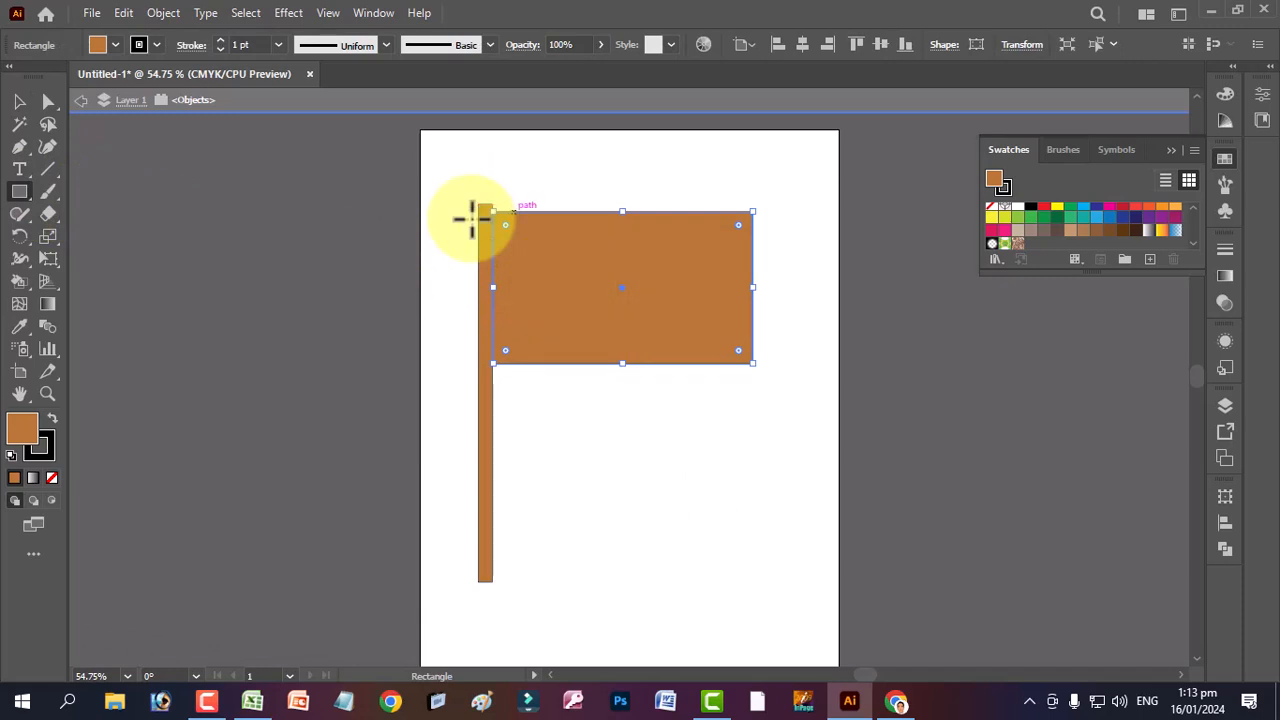
drag(547, 205, 500, 363)
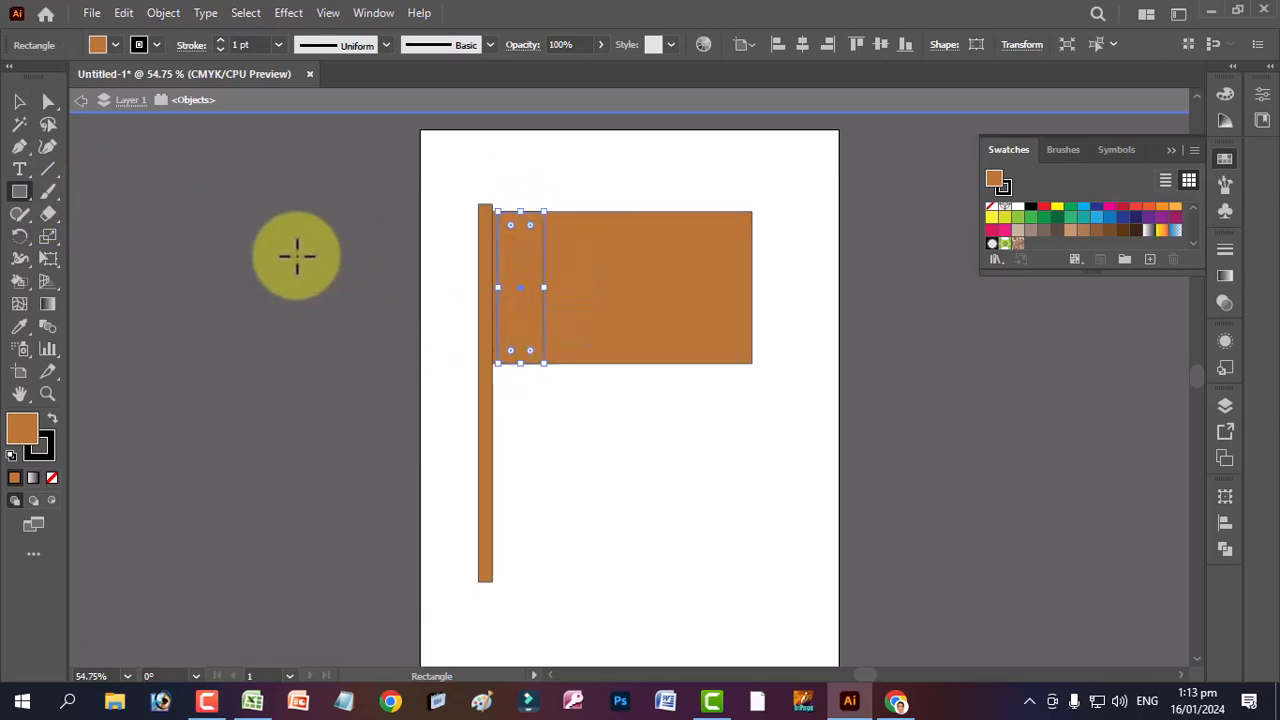
click(17, 101)
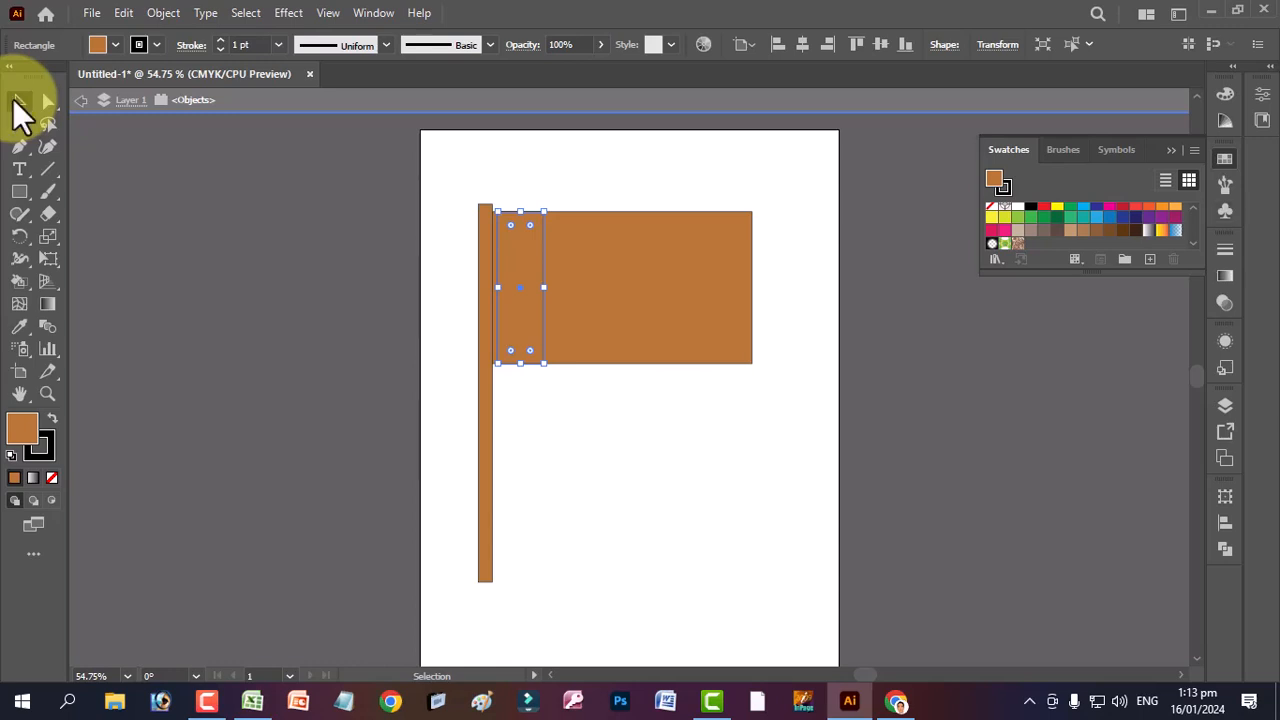
- Fill the narrow rectangle with white and widen it until it meets the pole
click(1017, 207)
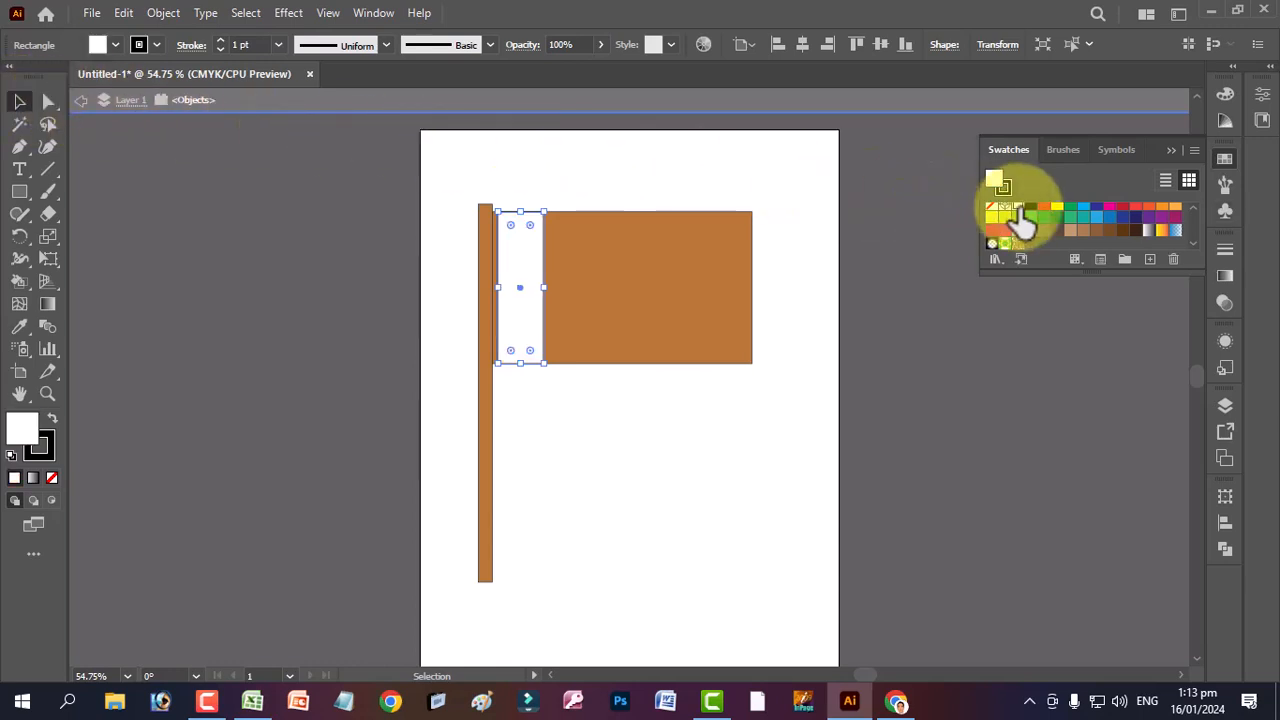
drag(502, 290, 549, 292)
click(634, 443)
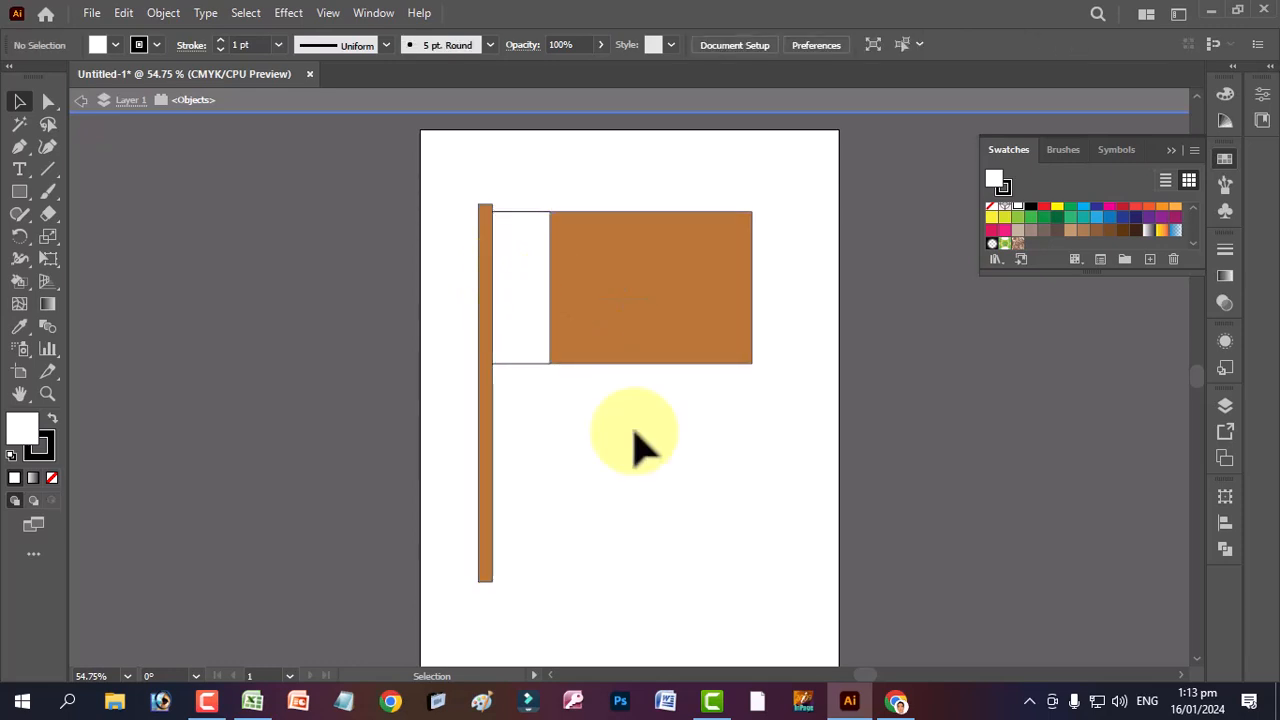
- Remove the stroke from the white rectangle beside the pole
click(520, 362)
drag(520, 366, 524, 364)
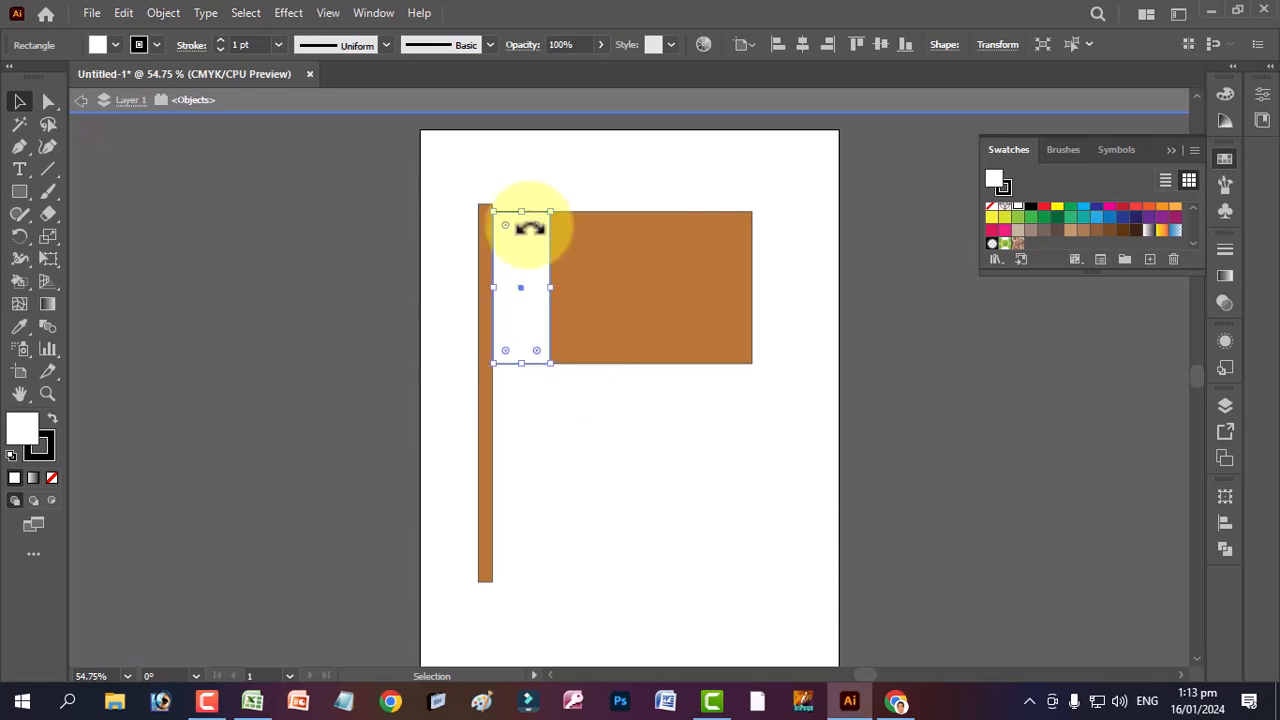
click(160, 44)
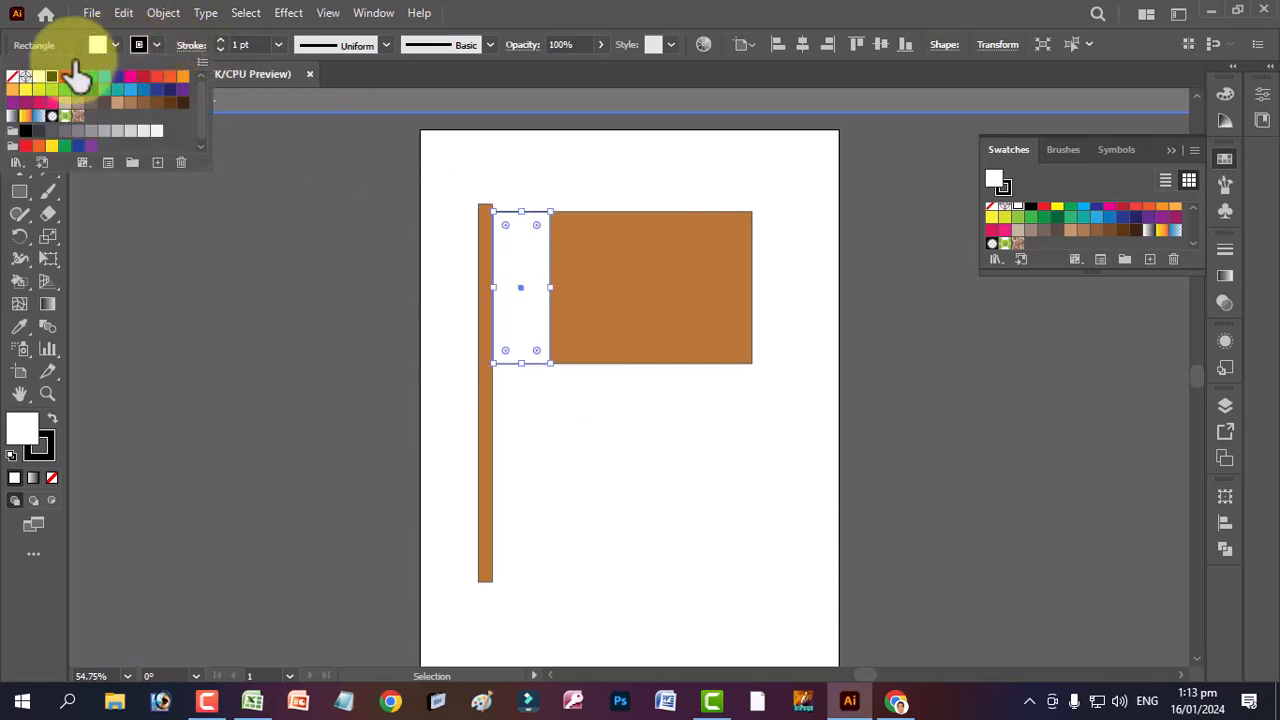
click(12, 76)
click(564, 407)
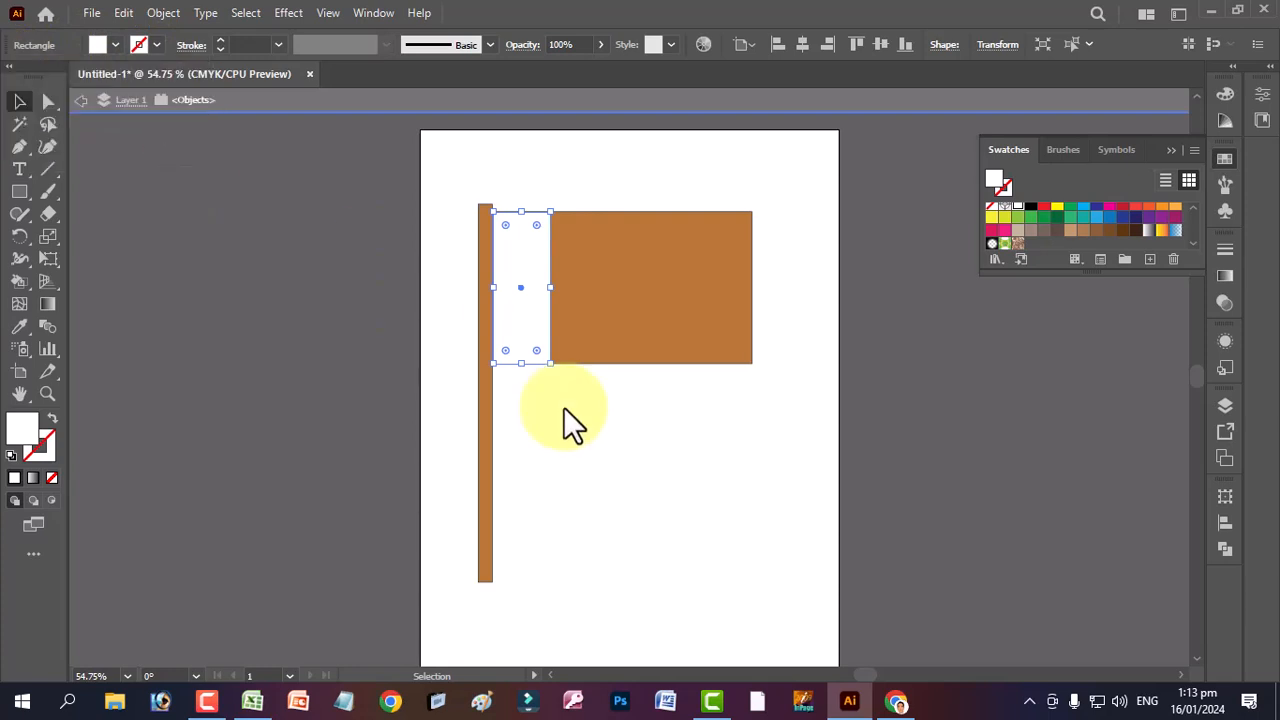
click(561, 466)
click(538, 310)
drag(521, 211, 533, 212)
click(623, 452)
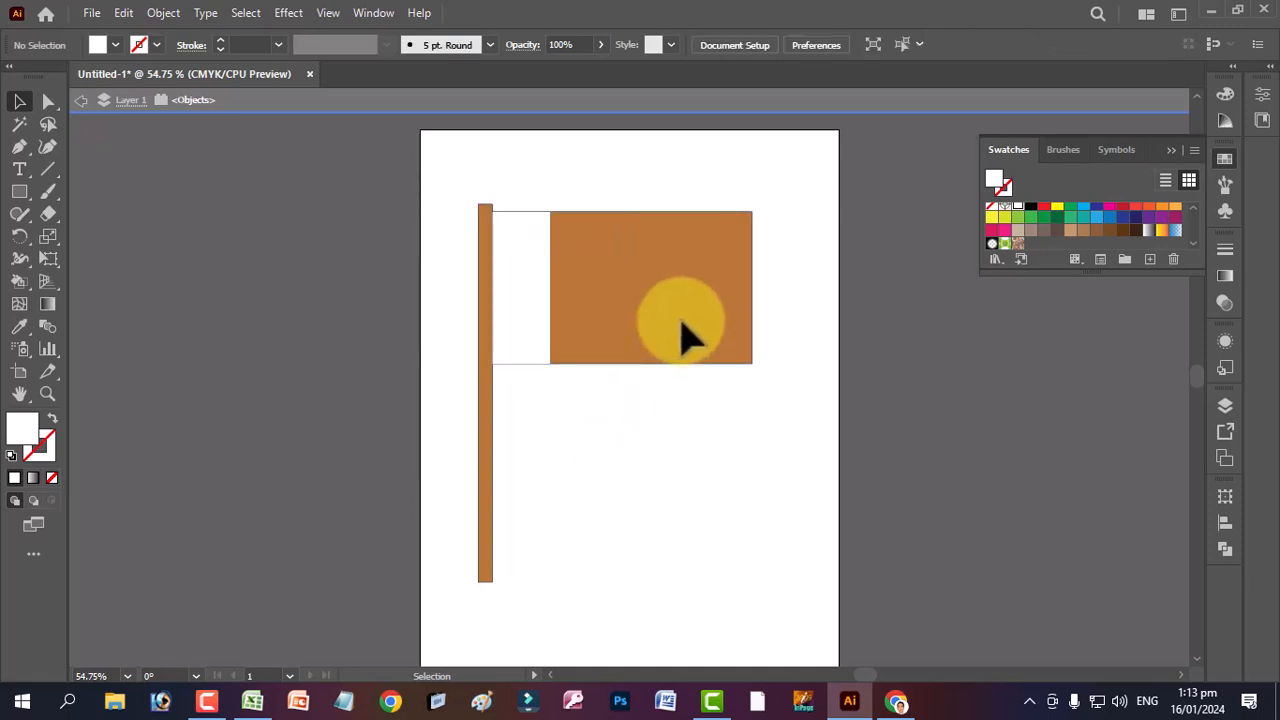
- Fill the large flag rectangle with dark green
click(684, 322)
click(1057, 217)
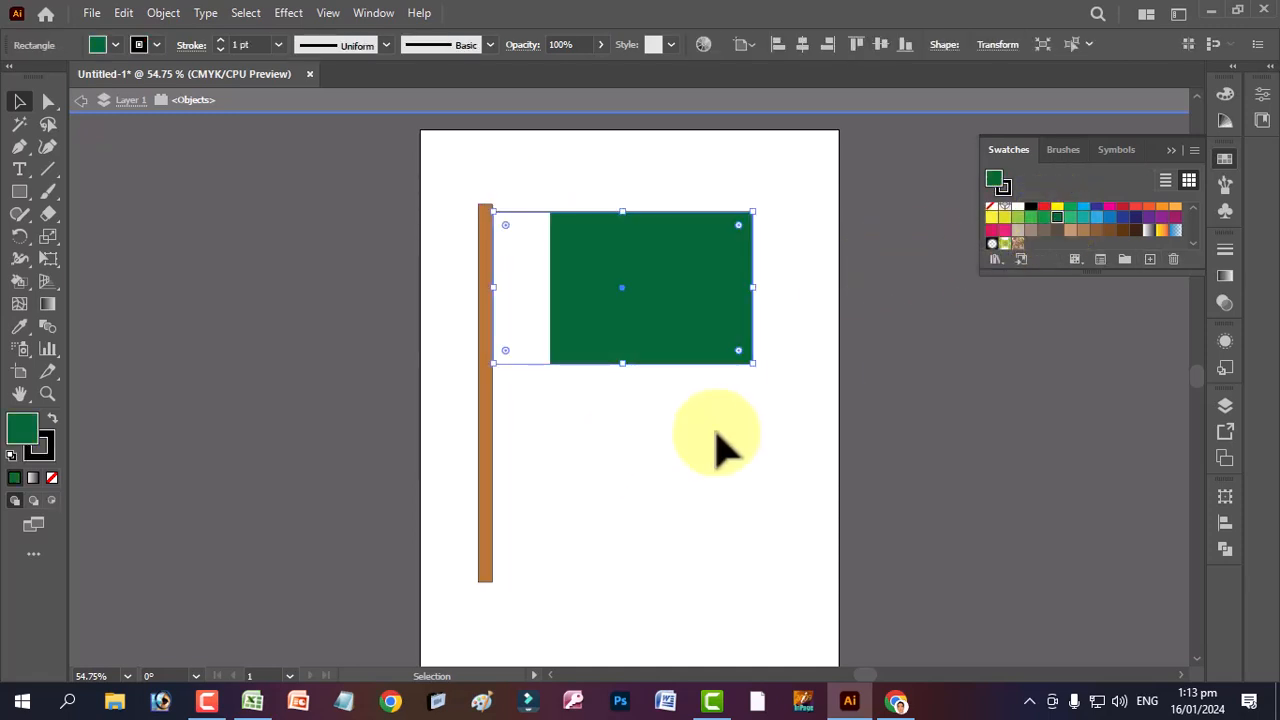
click(712, 432)
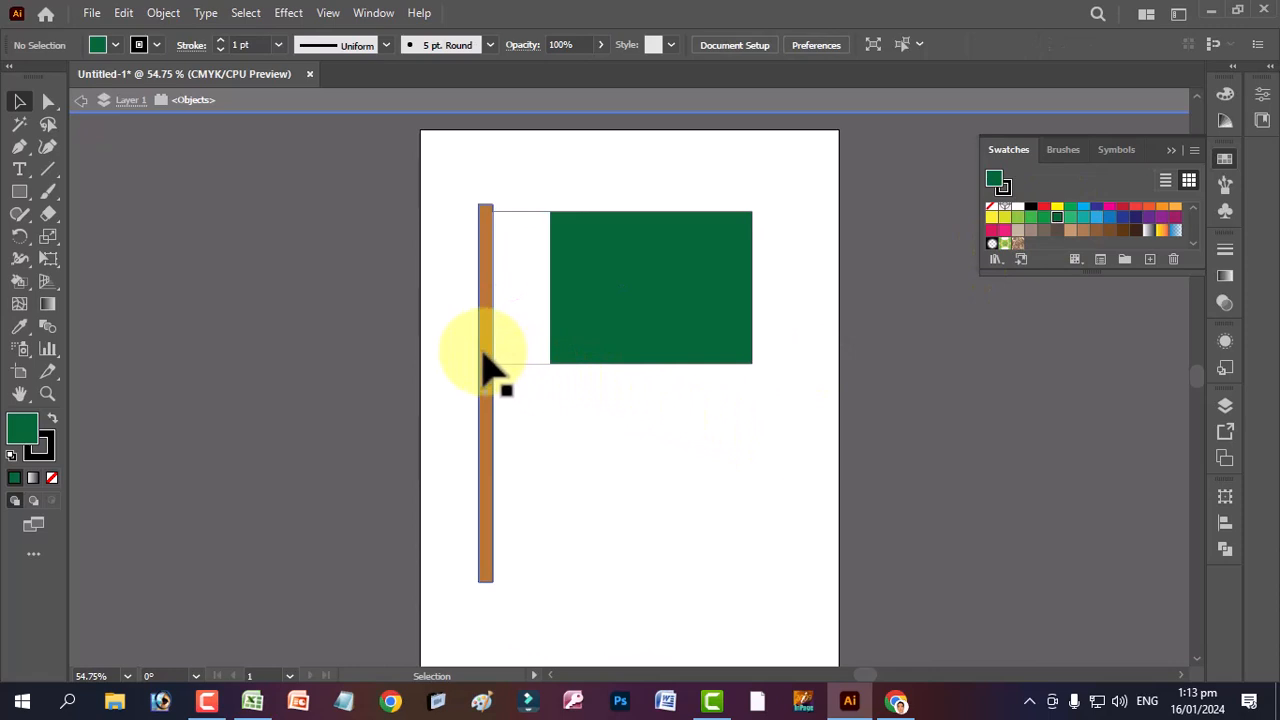
- Draw a small horizontal brown rectangle just above the pole's upper end, slightly wider than the pole
click(483, 353)
key(ctrl+space)
ctrl+click(506, 208)
ctrl+click(506, 206)
ctrl+click(754, 488)
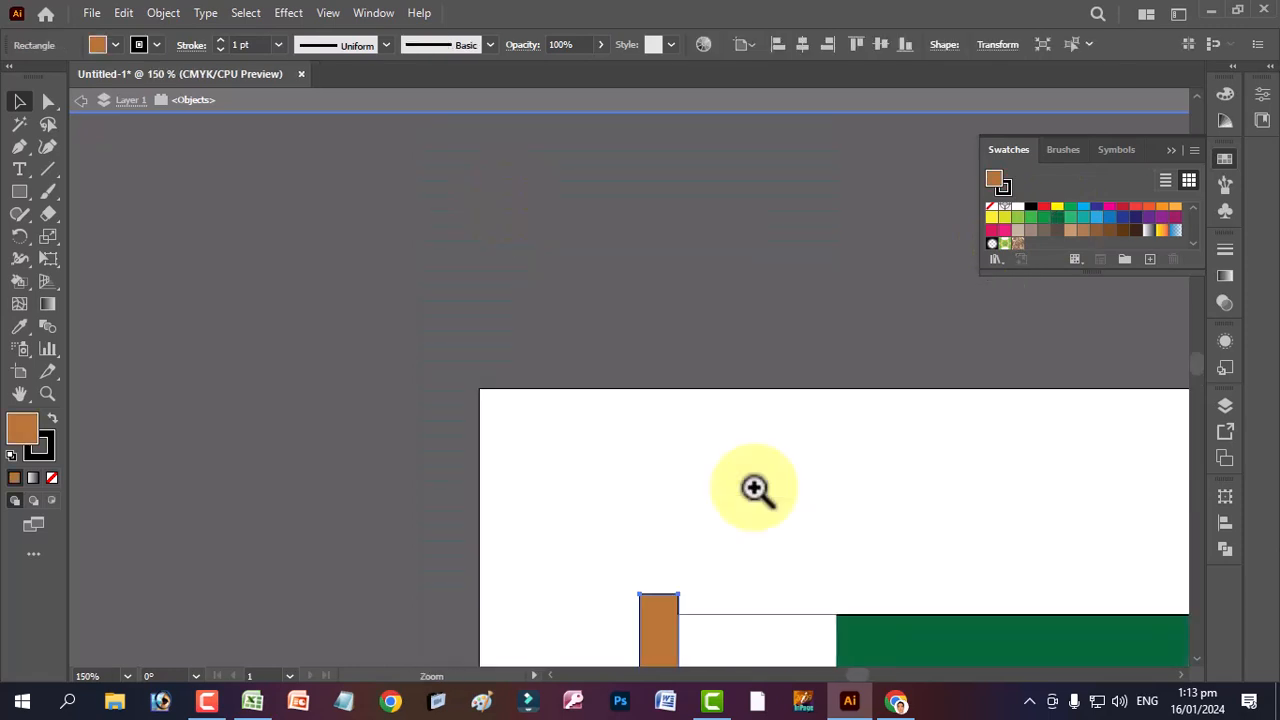
ctrl+click(847, 592)
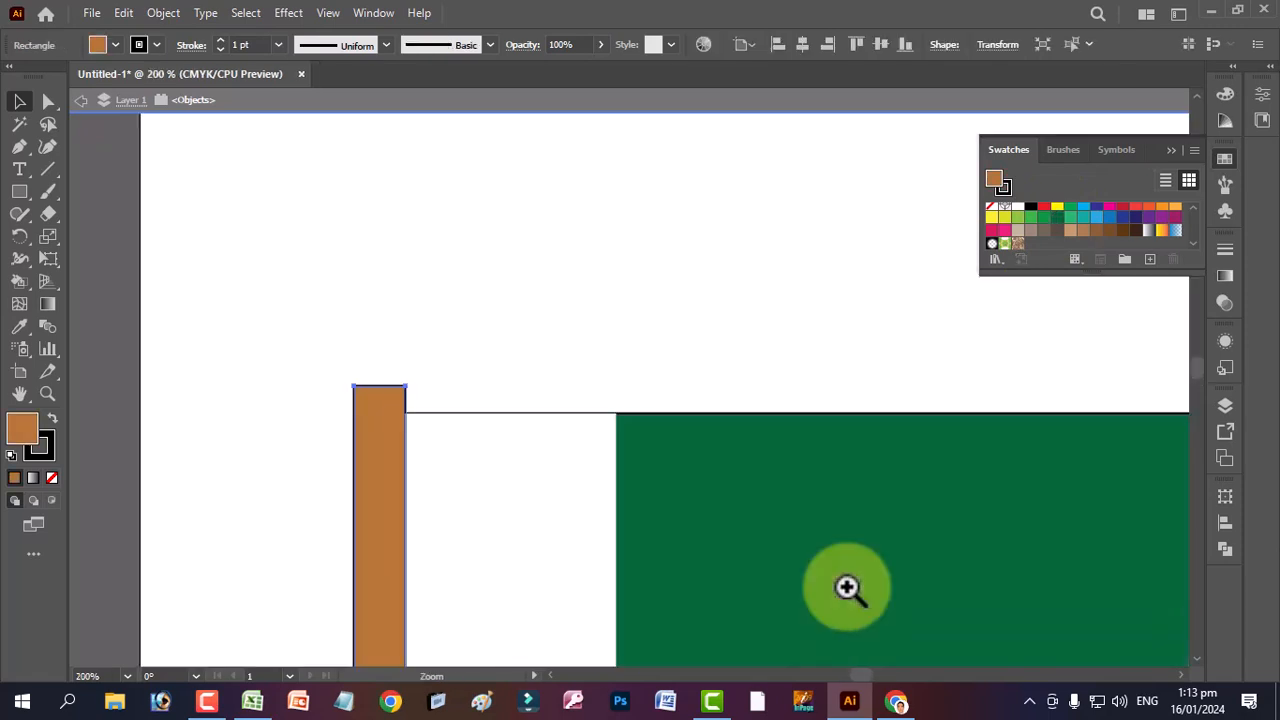
click(19, 191)
drag(340, 352, 420, 374)
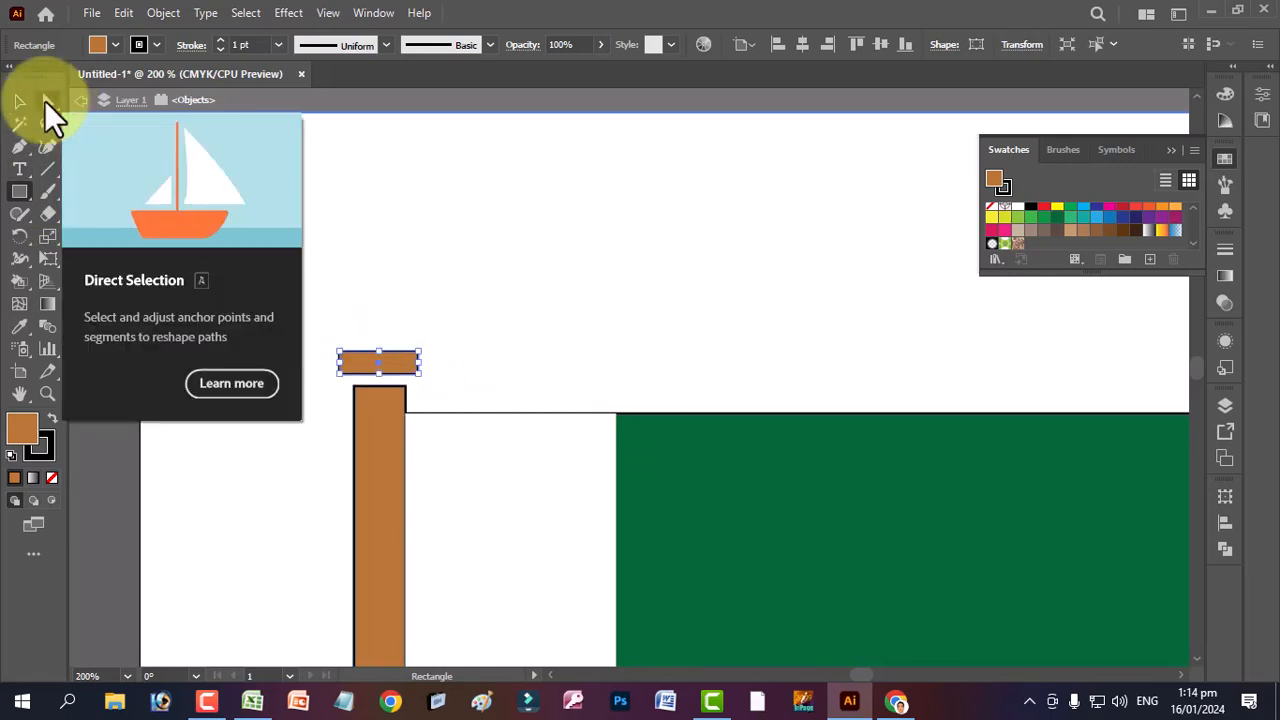
- Round all corners of the small brown rectangle to a radius of about 4.5 pt
click(46, 101)
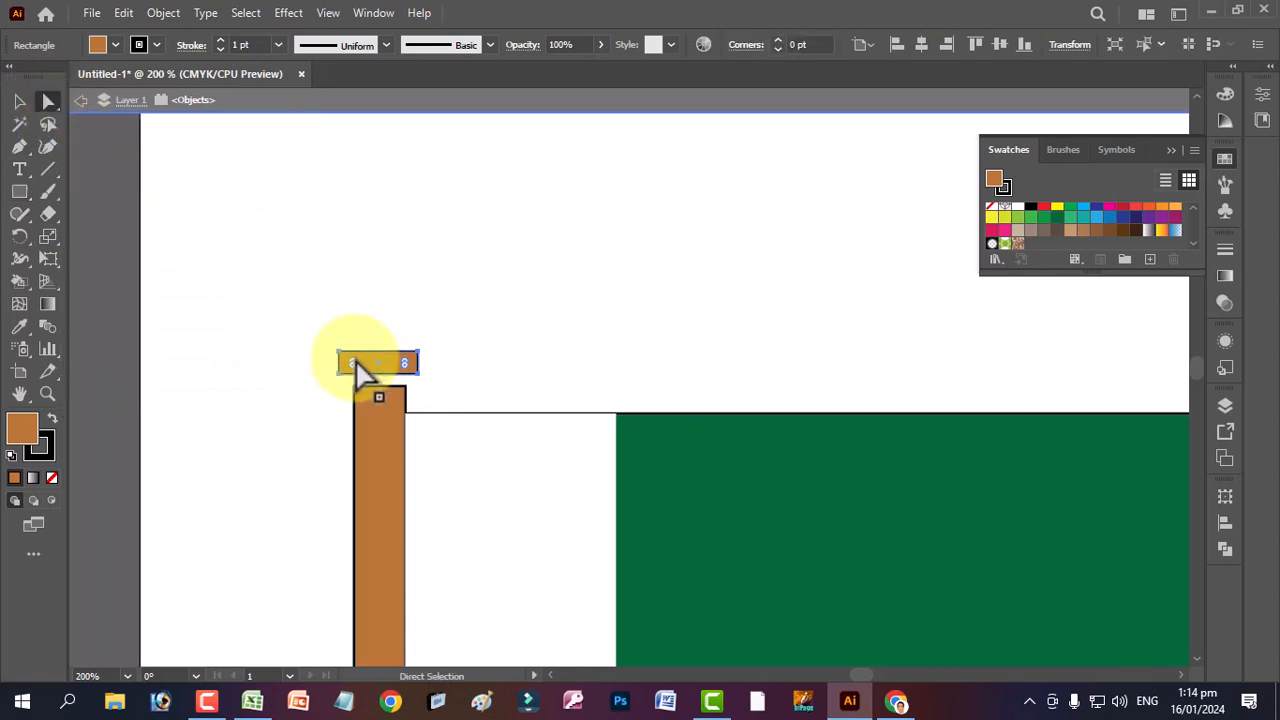
drag(356, 364, 366, 371)
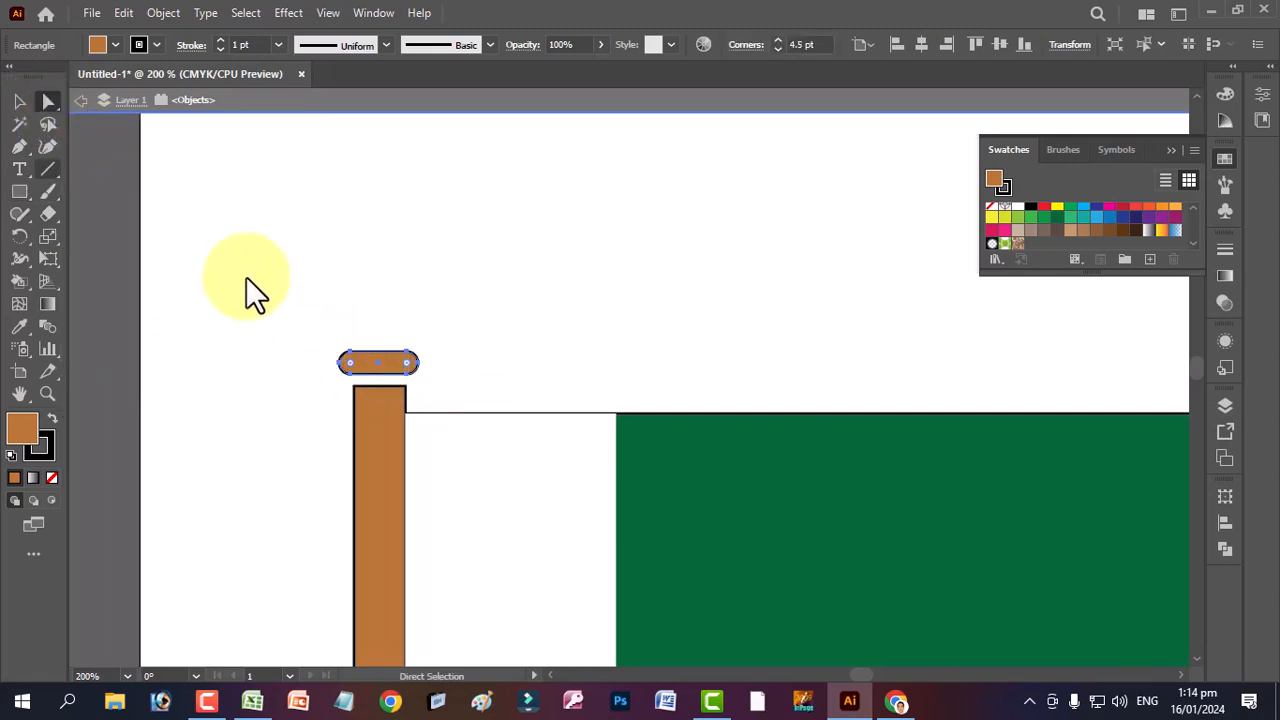
click(19, 101)
click(286, 257)
- Move the rounded cap down onto the top of the pole and enlarge it slightly about its centre
drag(378, 375, 381, 386)
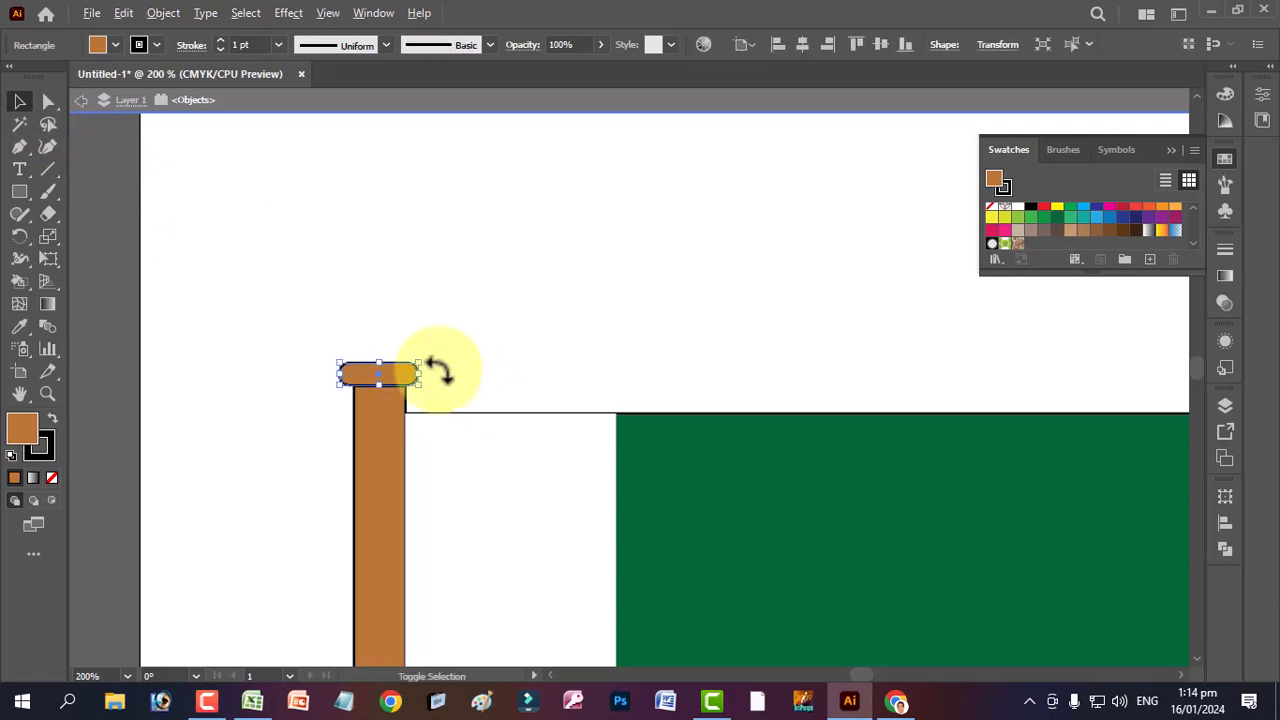
drag(420, 366, 437, 353)
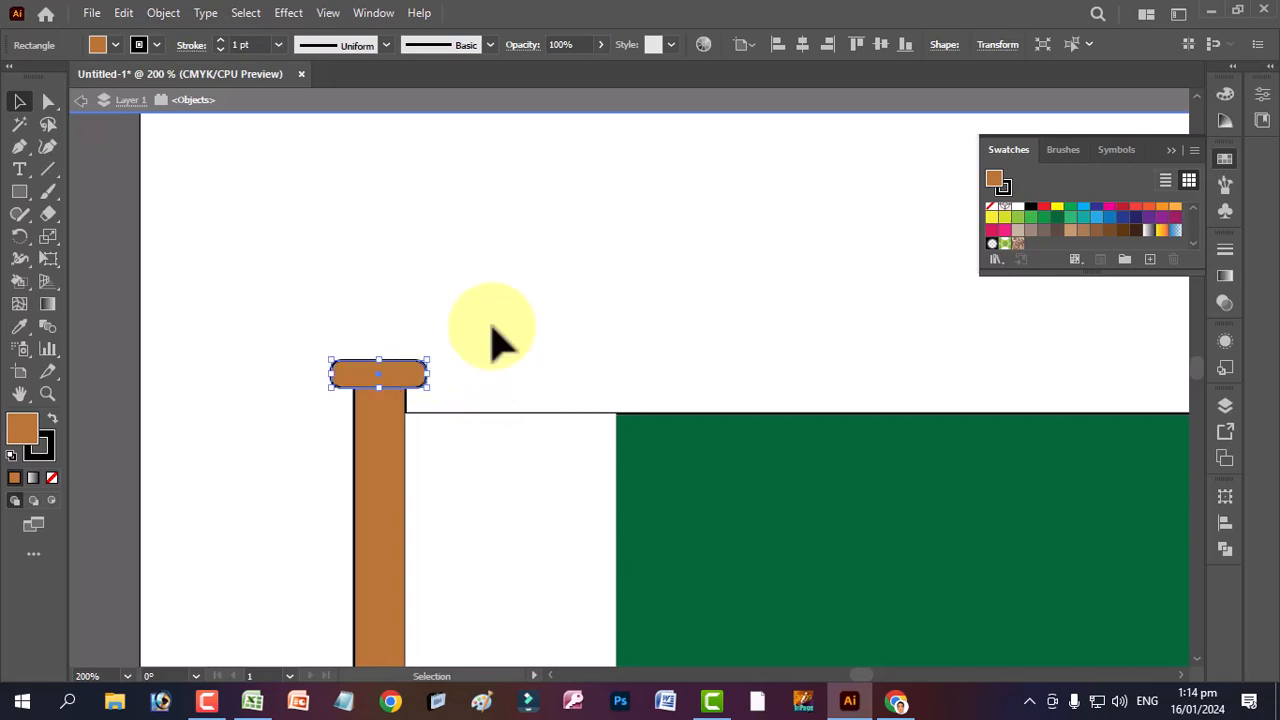
click(500, 343)
- Merge the rounded cap and the pole into a single shape with the Shape Builder tool
scroll(491, 337, down, 2)
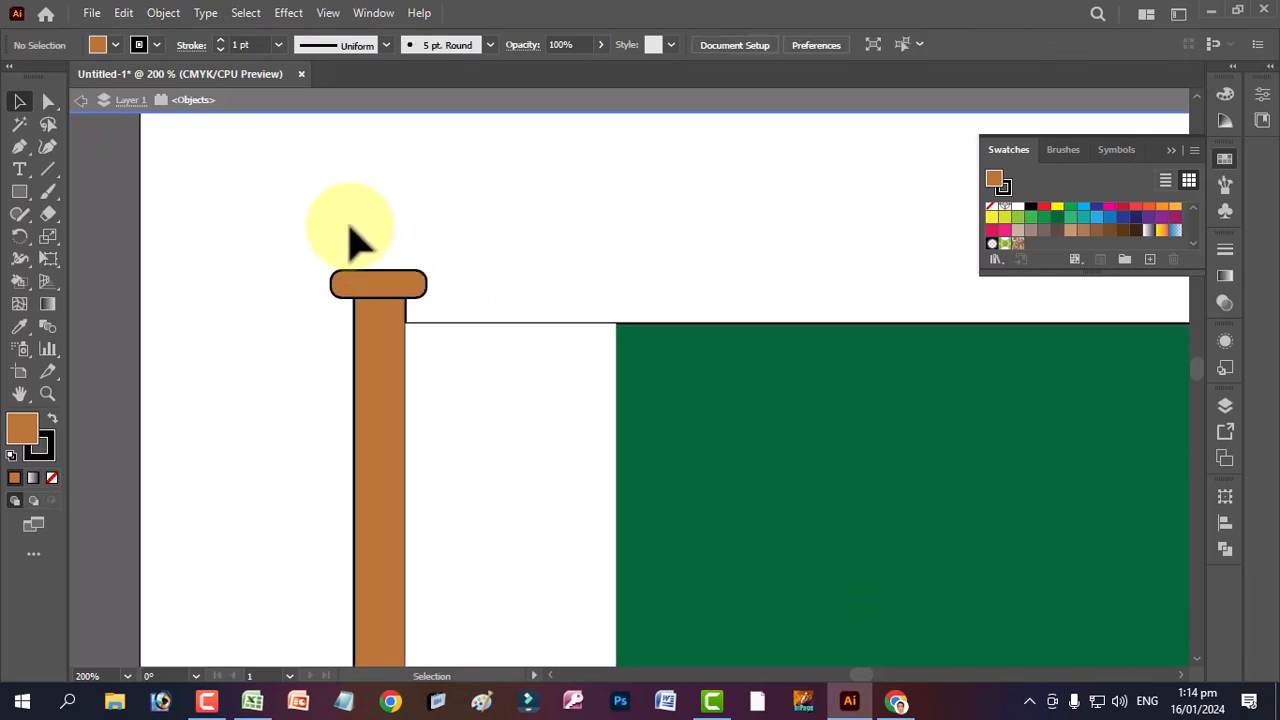
click(368, 346)
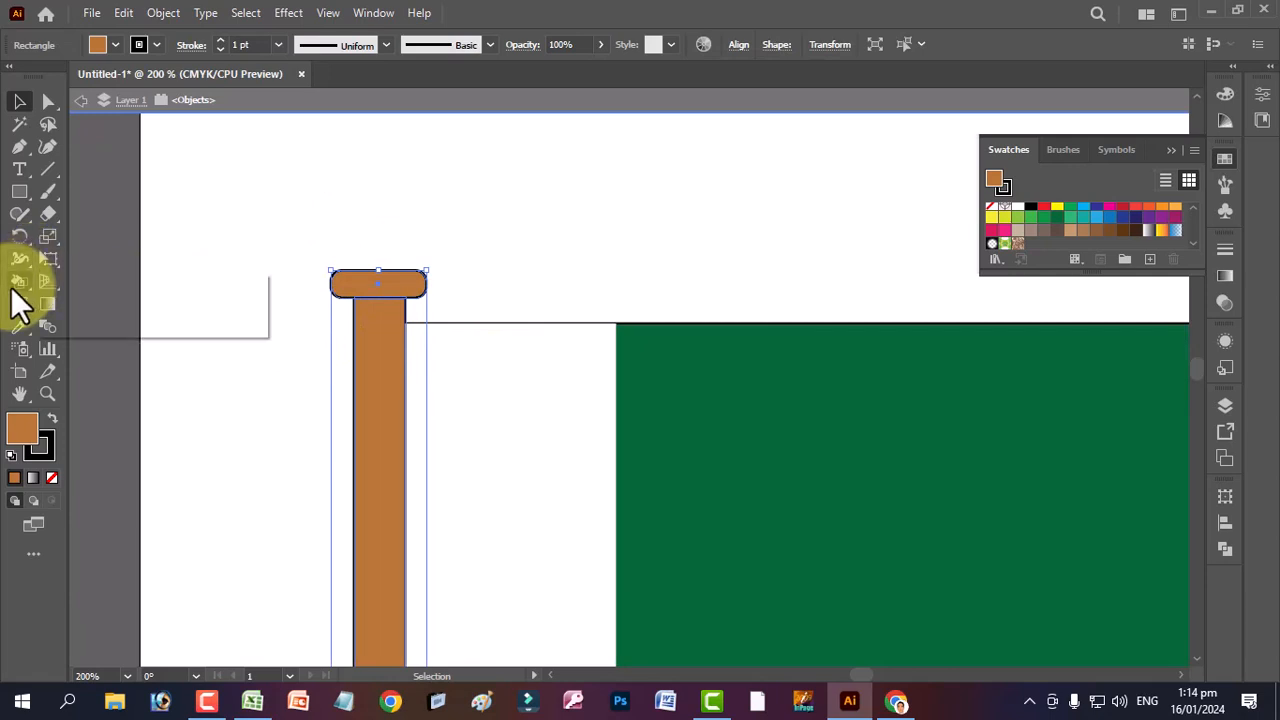
drag(19, 284, 82, 282)
mouse_move(343, 286)
mouse_down()
mouse_move(373, 288)
mouse_move(372, 360)
mouse_up()
scroll(357, 474, down, 5)
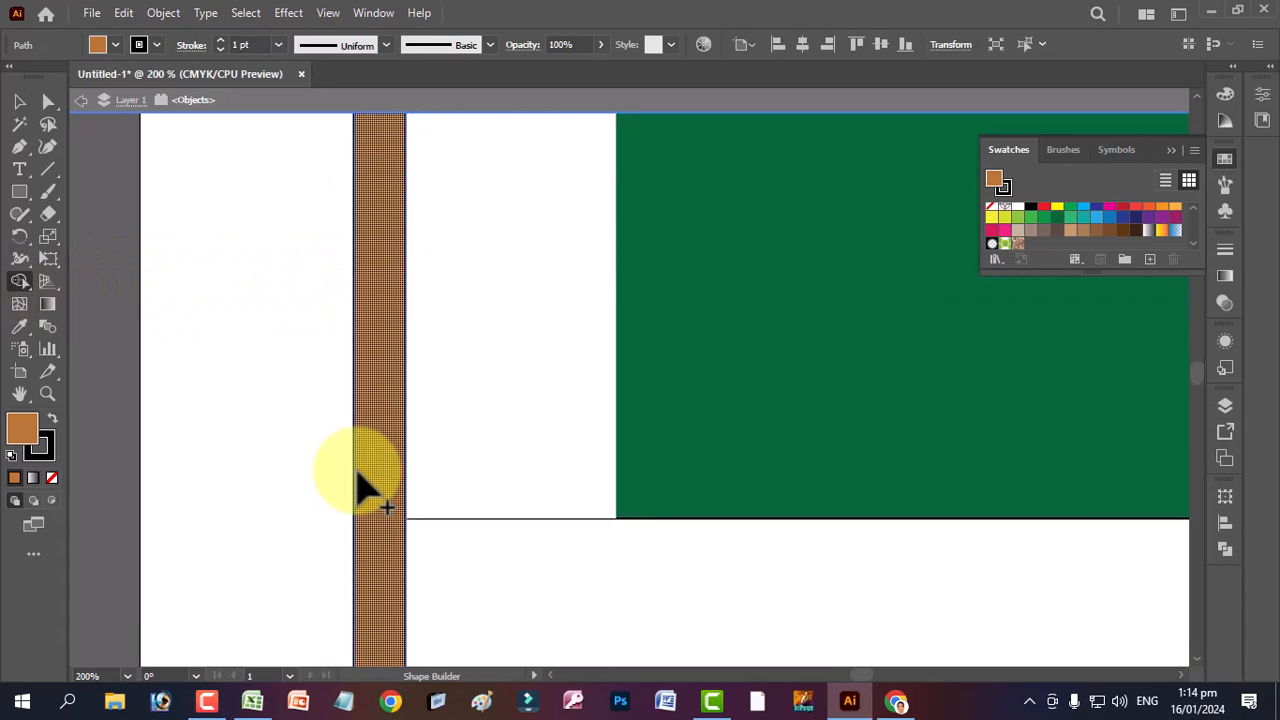
click(22, 101)
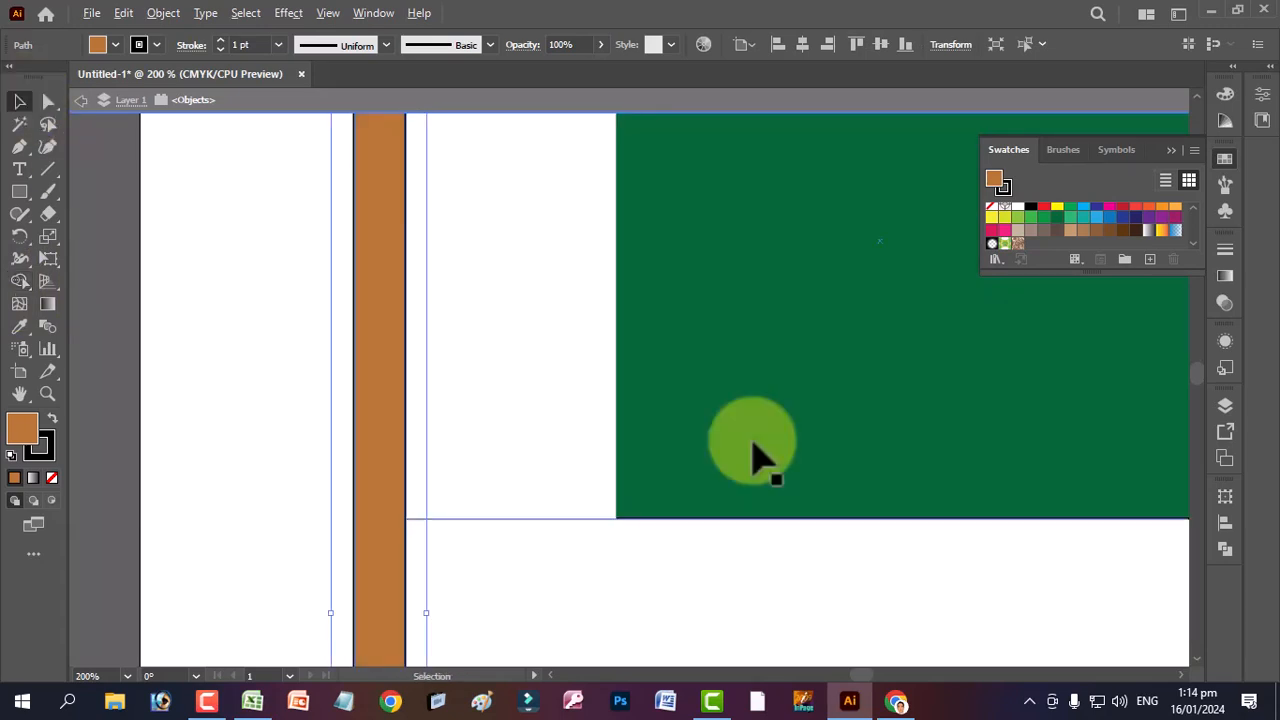
scroll(755, 458, down, 2)
click(737, 543)
scroll(749, 351, down, 1)
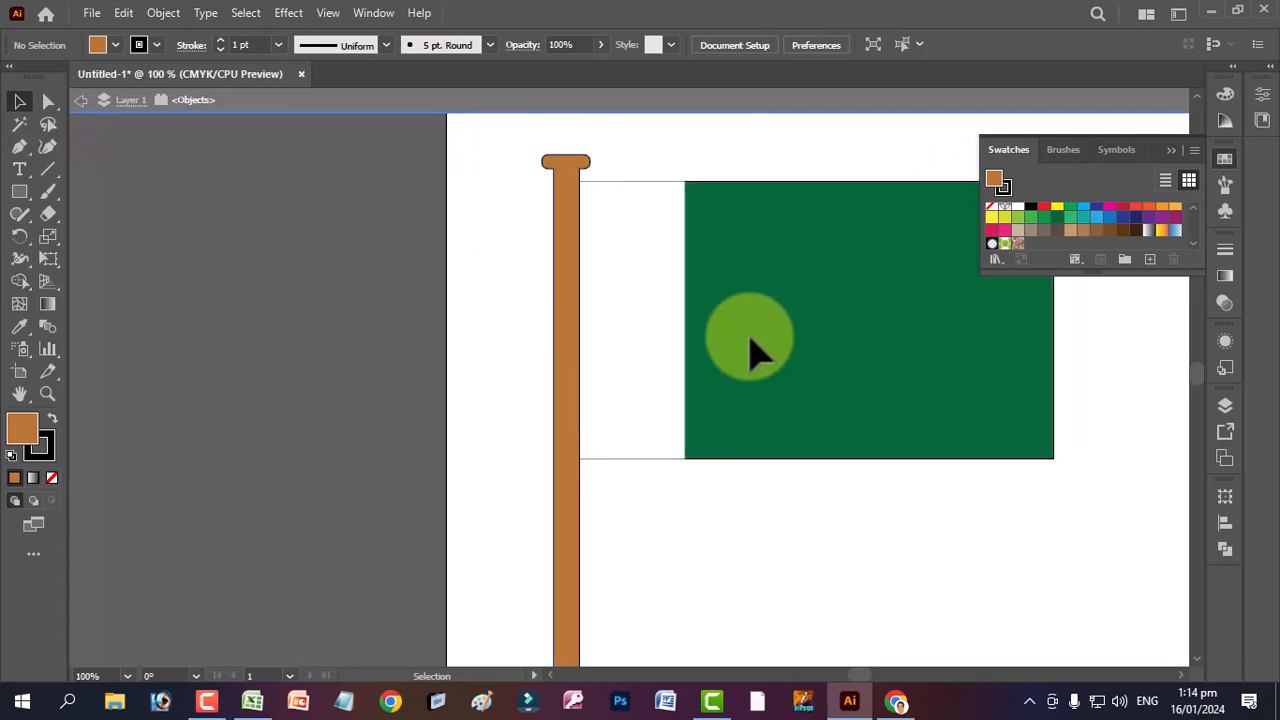
- Draw a five-pointed star in the middle of the flag's green area and scale it down to about half size
scroll(752, 350, down, 1)
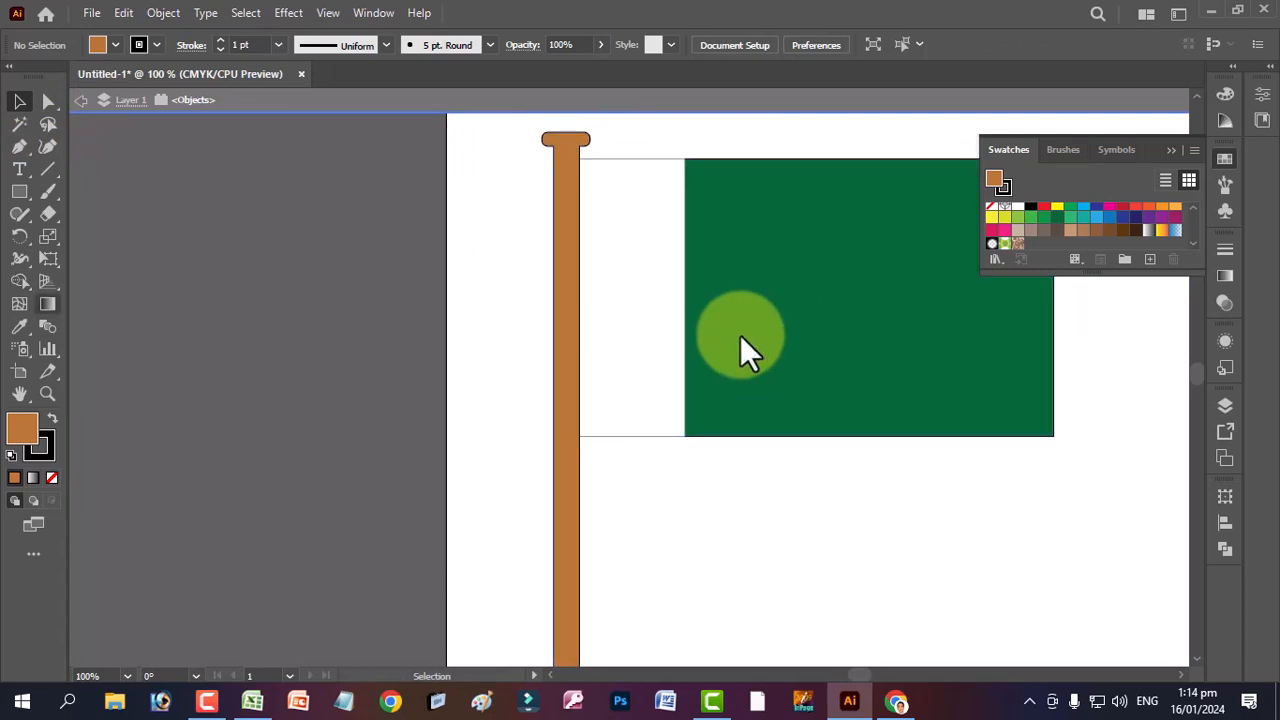
drag(21, 195, 89, 283)
drag(733, 518, 879, 306)
click(19, 101)
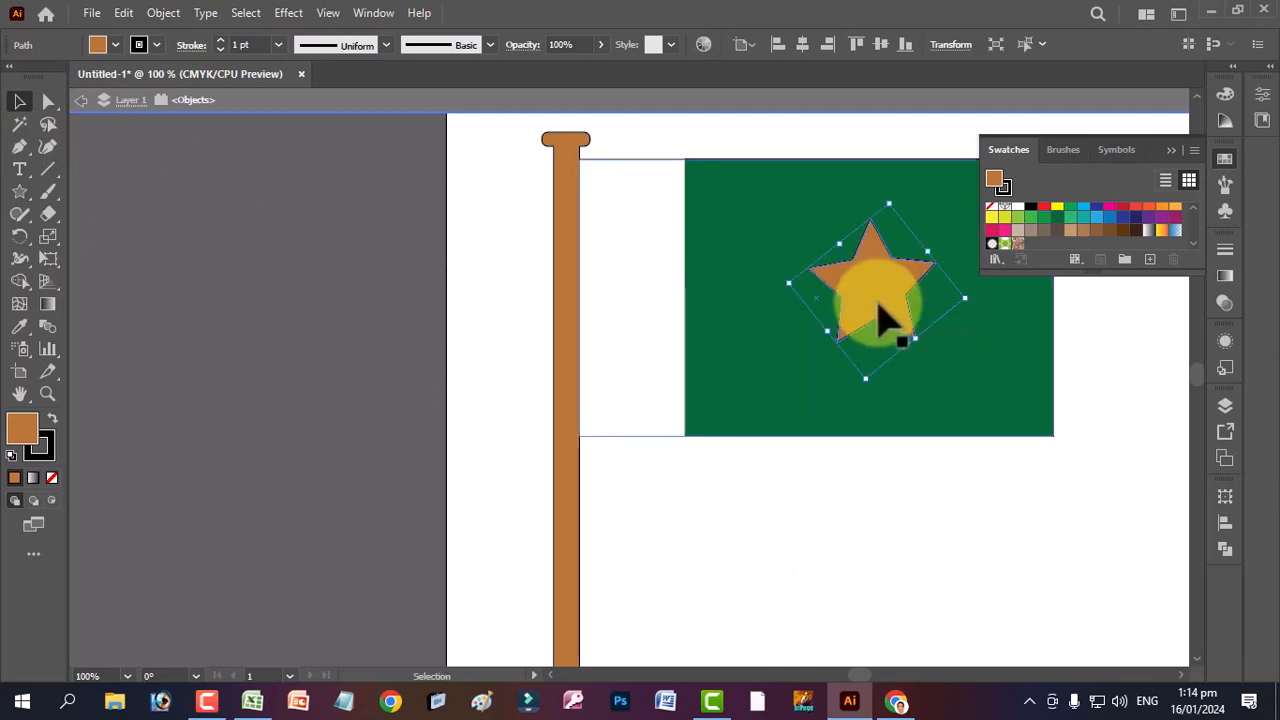
drag(890, 205, 889, 255)
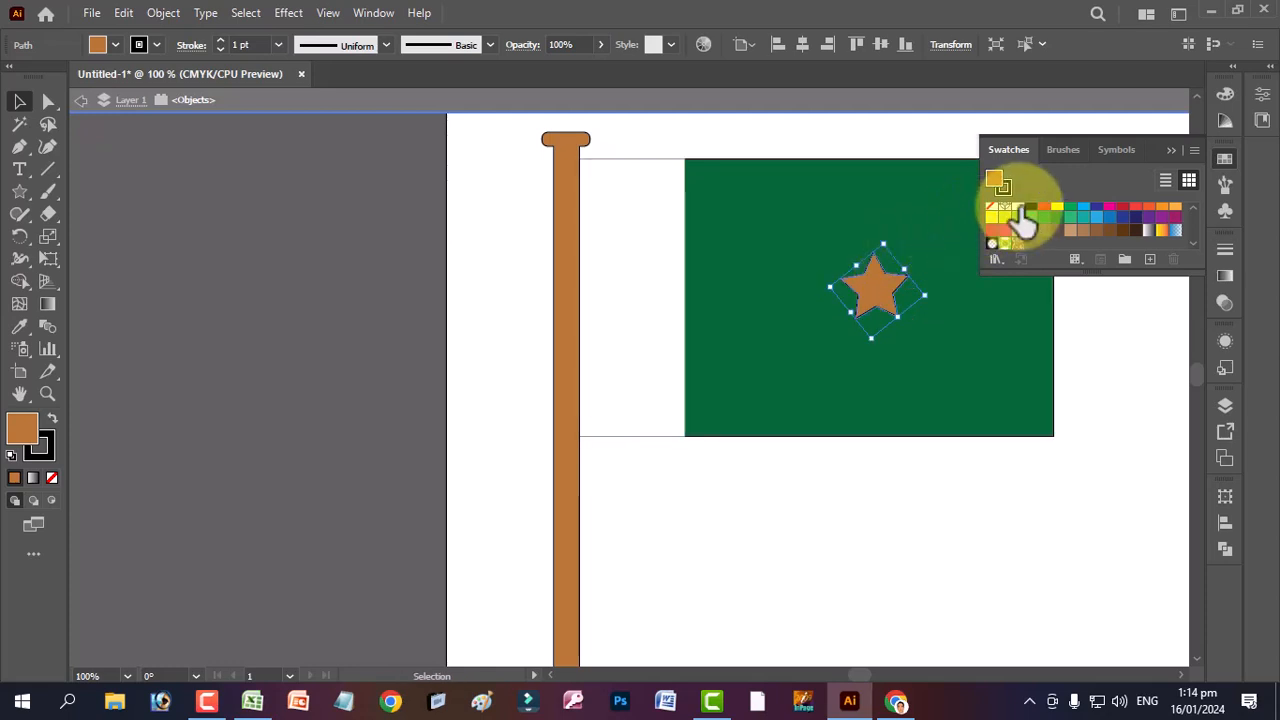
- Fill the star with white and remove its stroke
click(1017, 209)
click(909, 506)
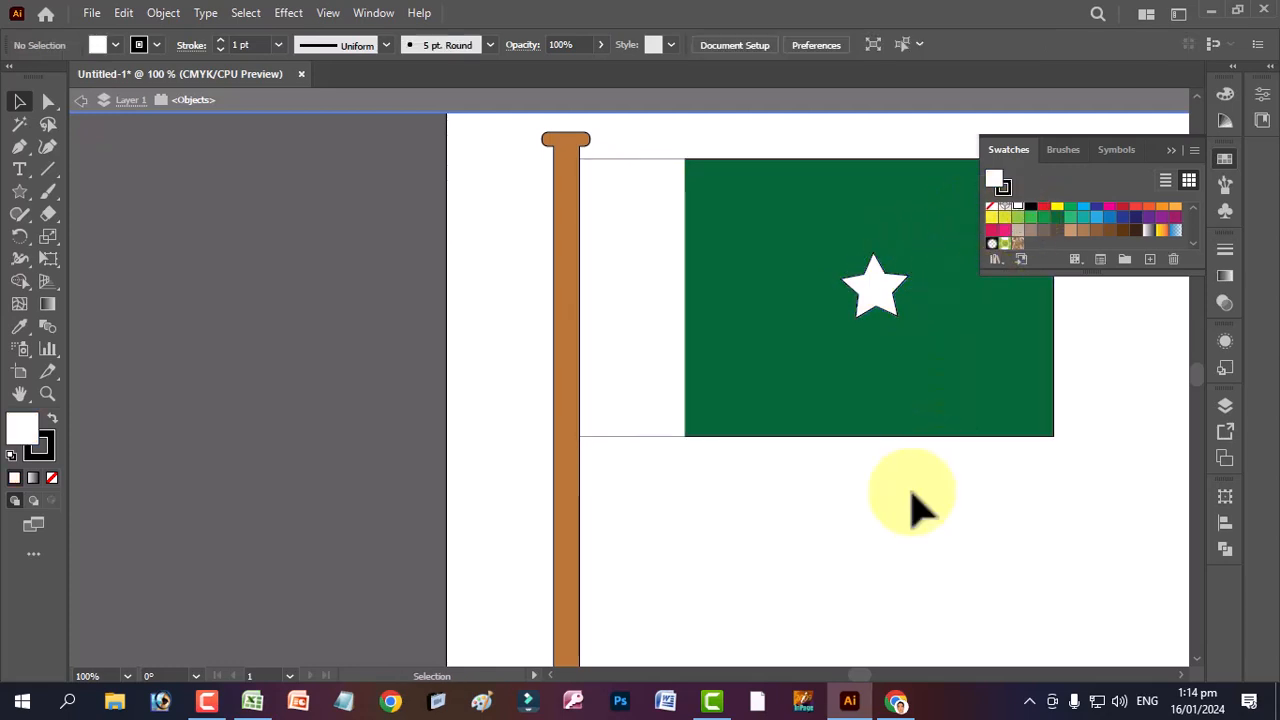
click(873, 293)
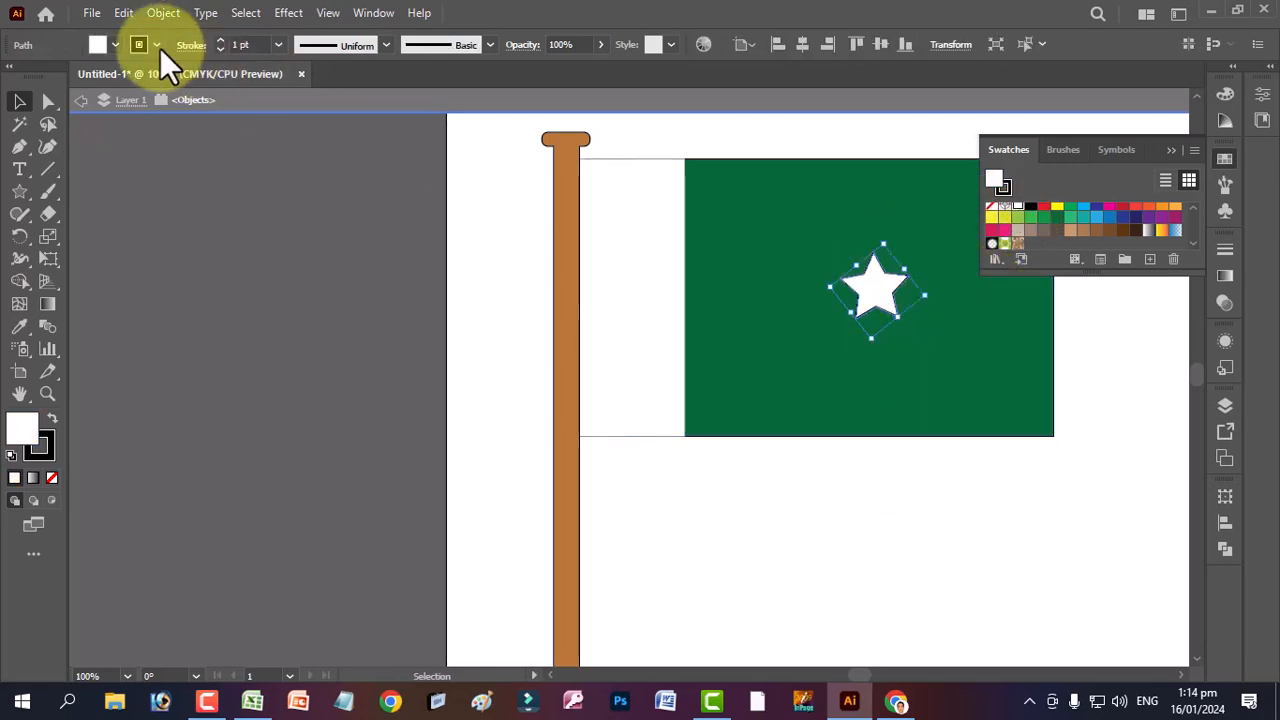
click(158, 47)
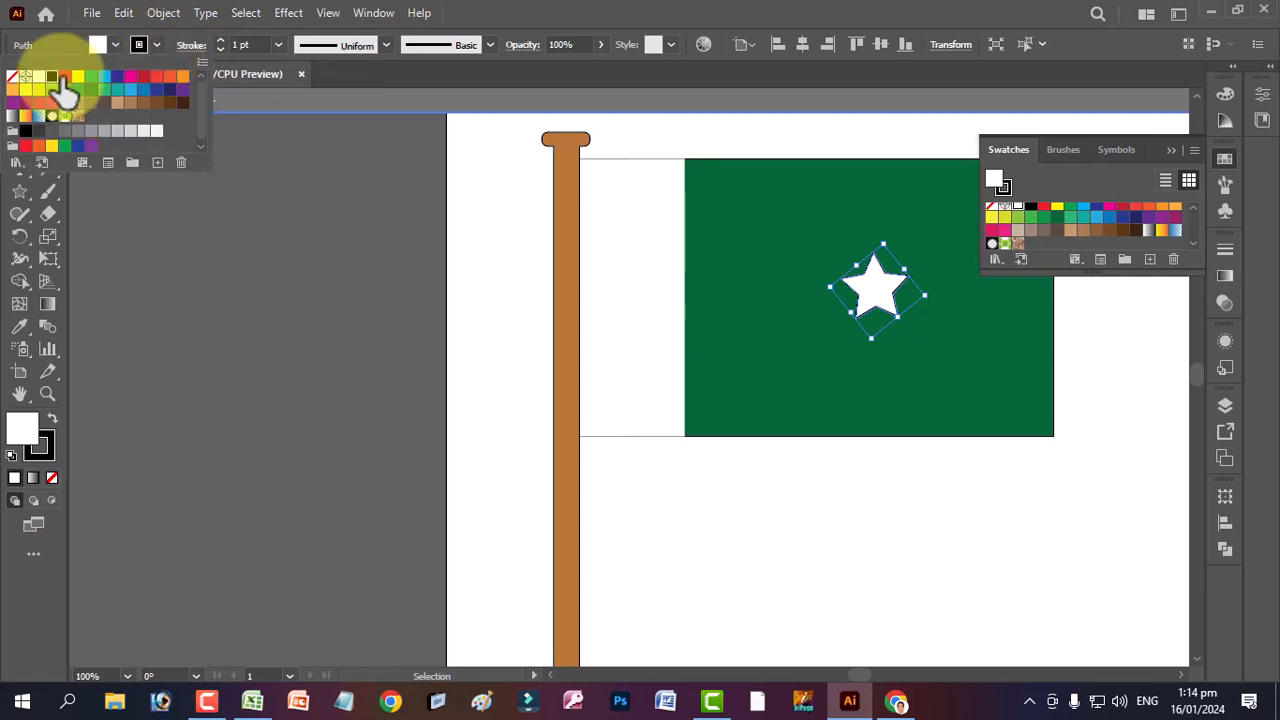
click(12, 77)
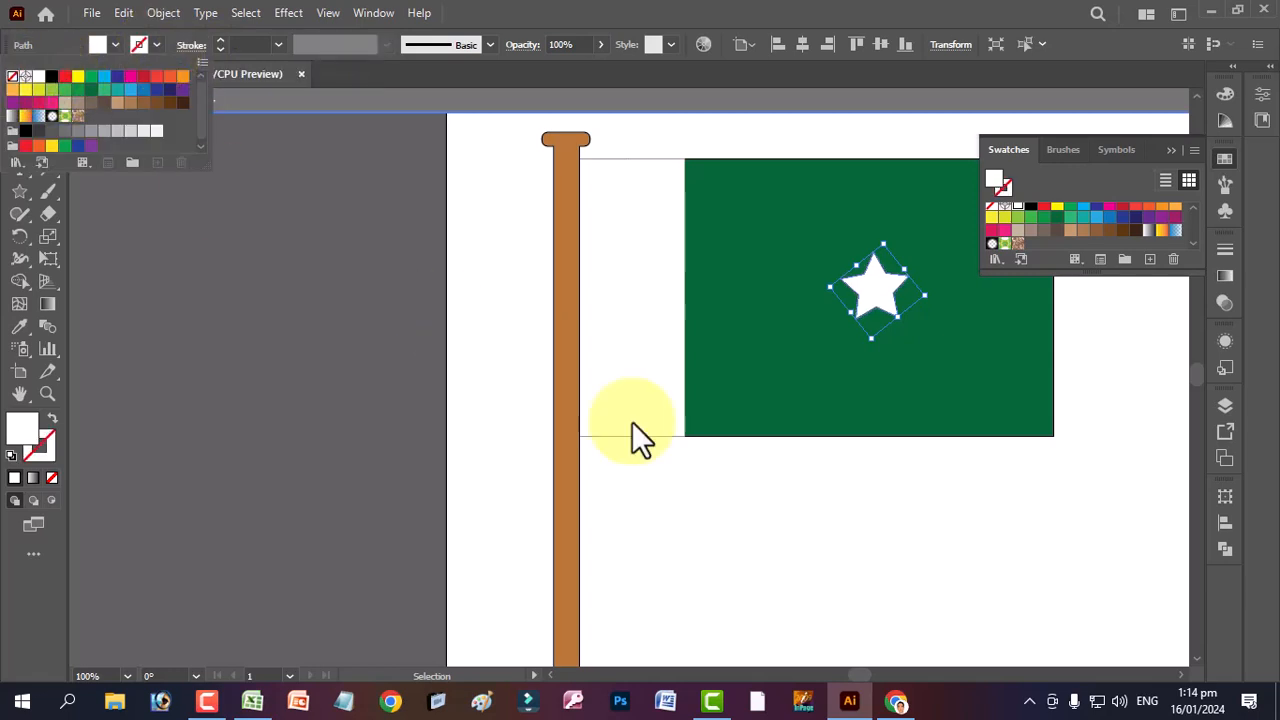
scroll(829, 449, down, 2)
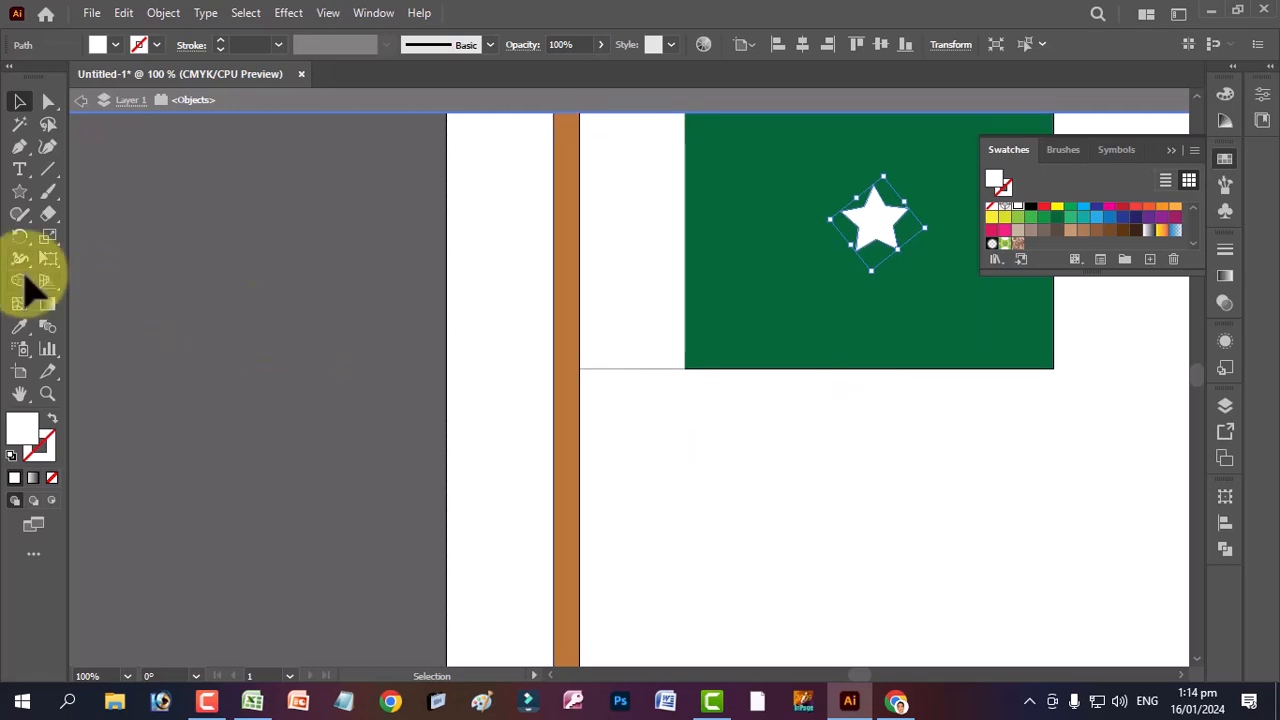
scroll(568, 232, up, 4)
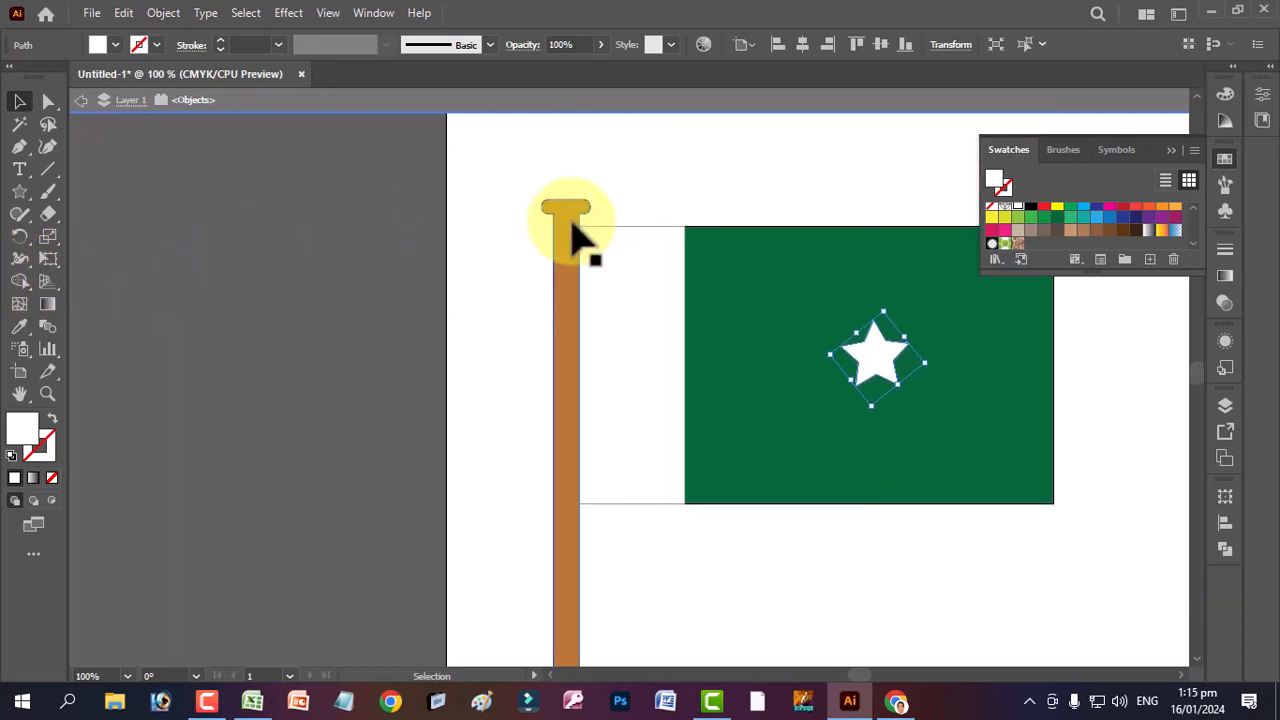
scroll(586, 251, down, 5)
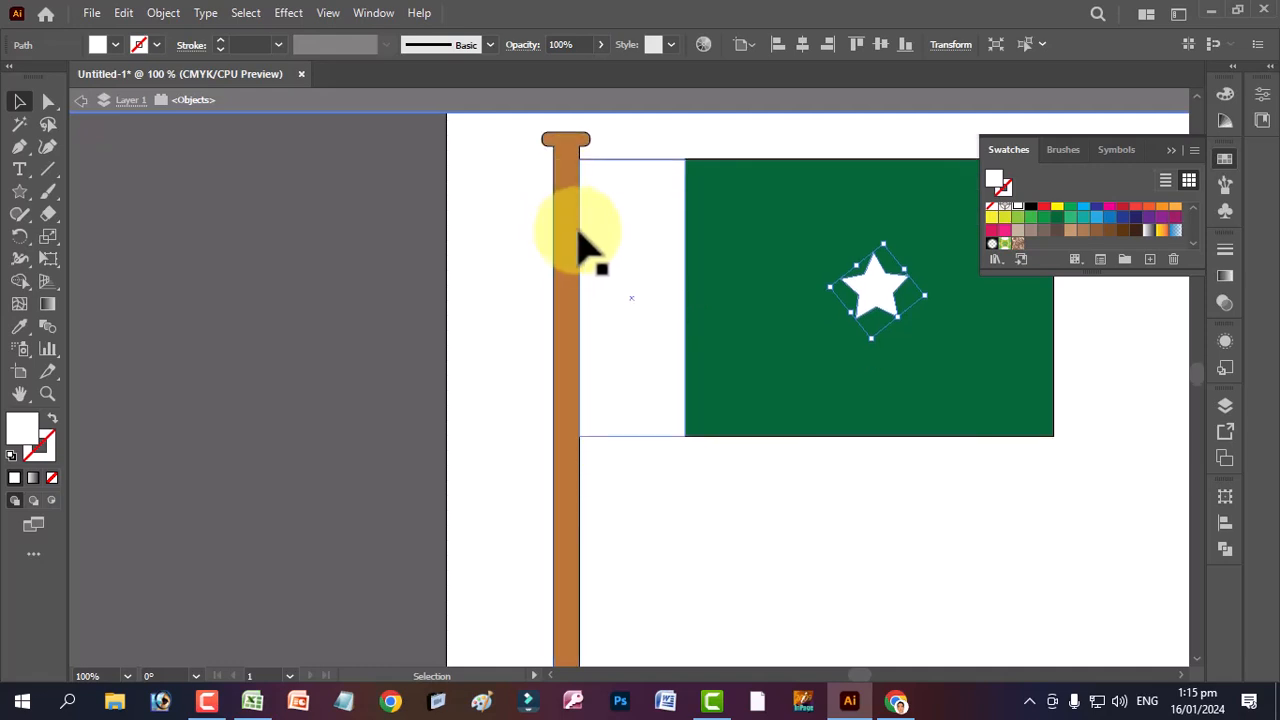
scroll(680, 380, up, 6)
scroll(697, 405, down, 3)
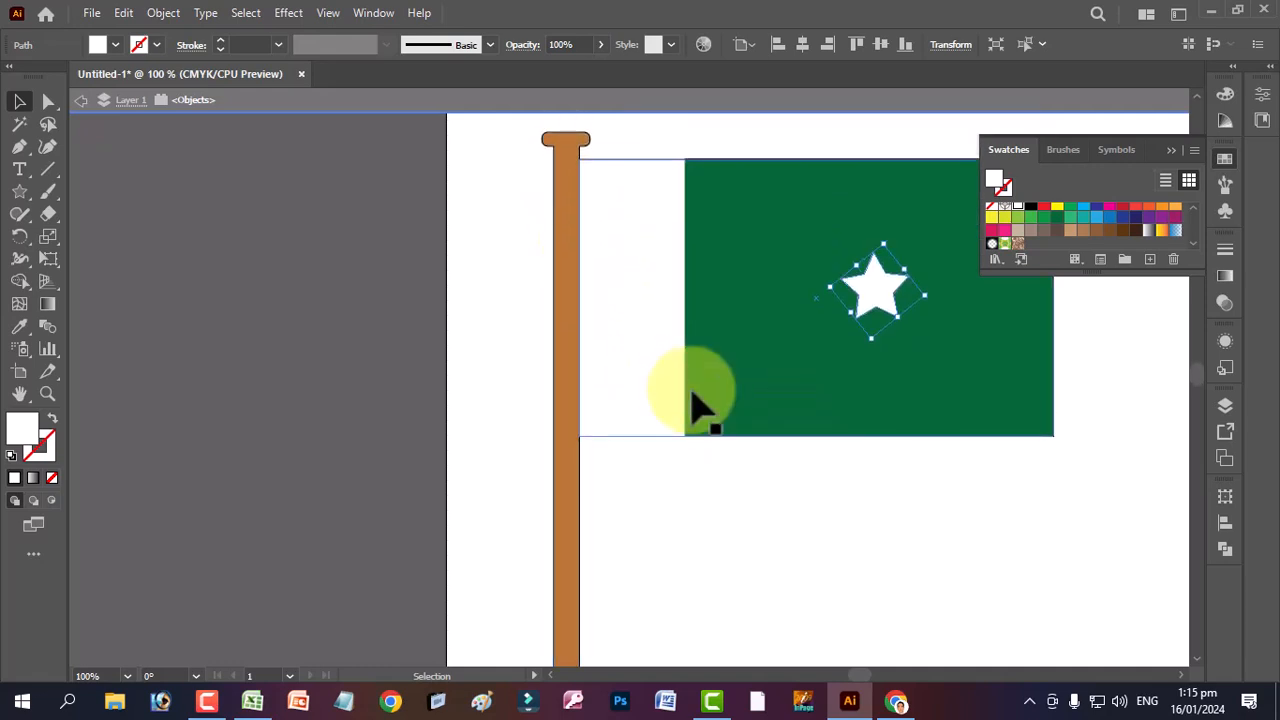
- Select the whole flag with its pole and scale it down proportionally about its centre on the artboard
key(ctrl+minus)
key(ctrl+minus)
key(ctrl+minus)
drag(643, 275, 878, 598)
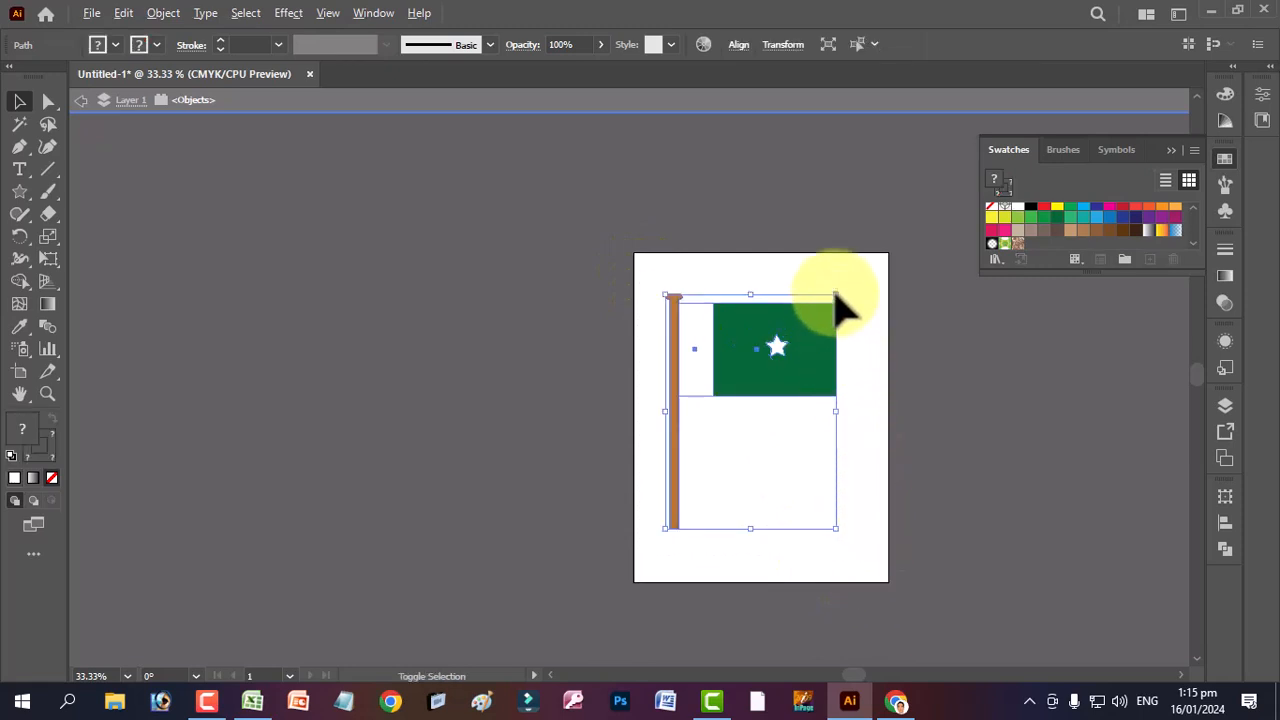
drag(836, 296, 812, 332)
click(805, 293)
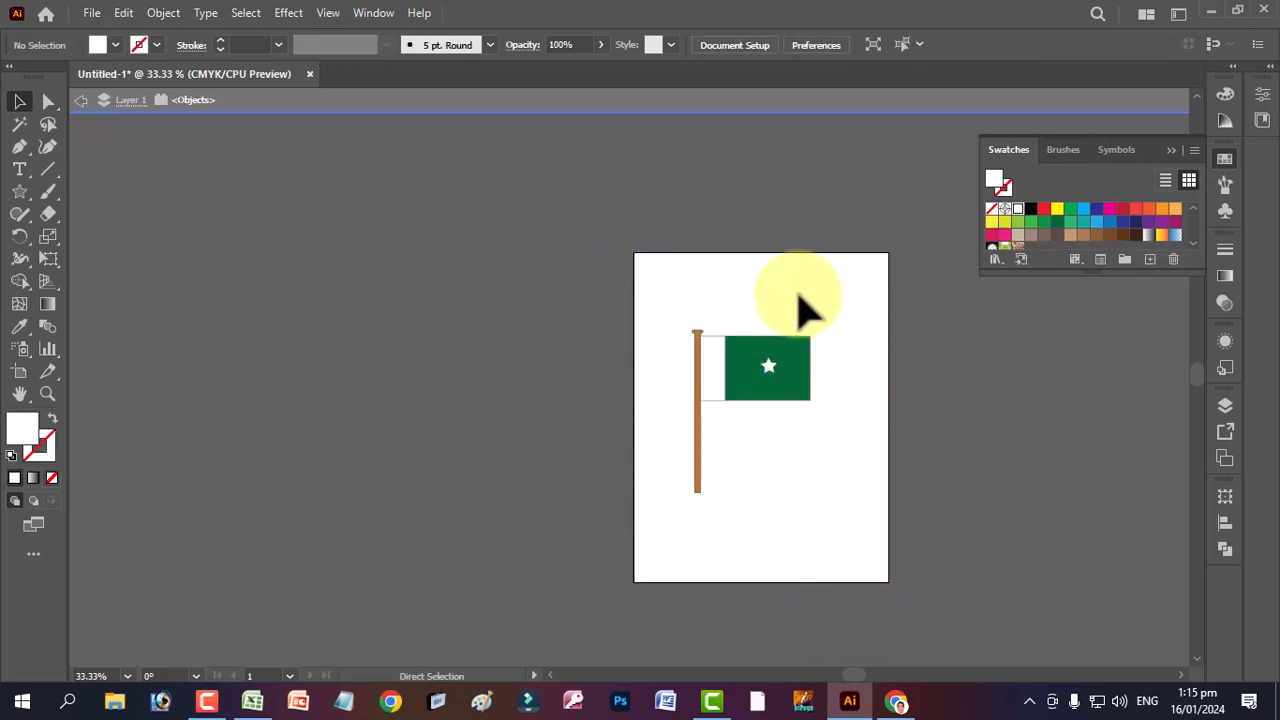
- Draw a rectangle across the artboard's full width over the flag and fill it with the blue-to-white linear gradient
ctrl+click(796, 301)
ctrl+click(519, 461)
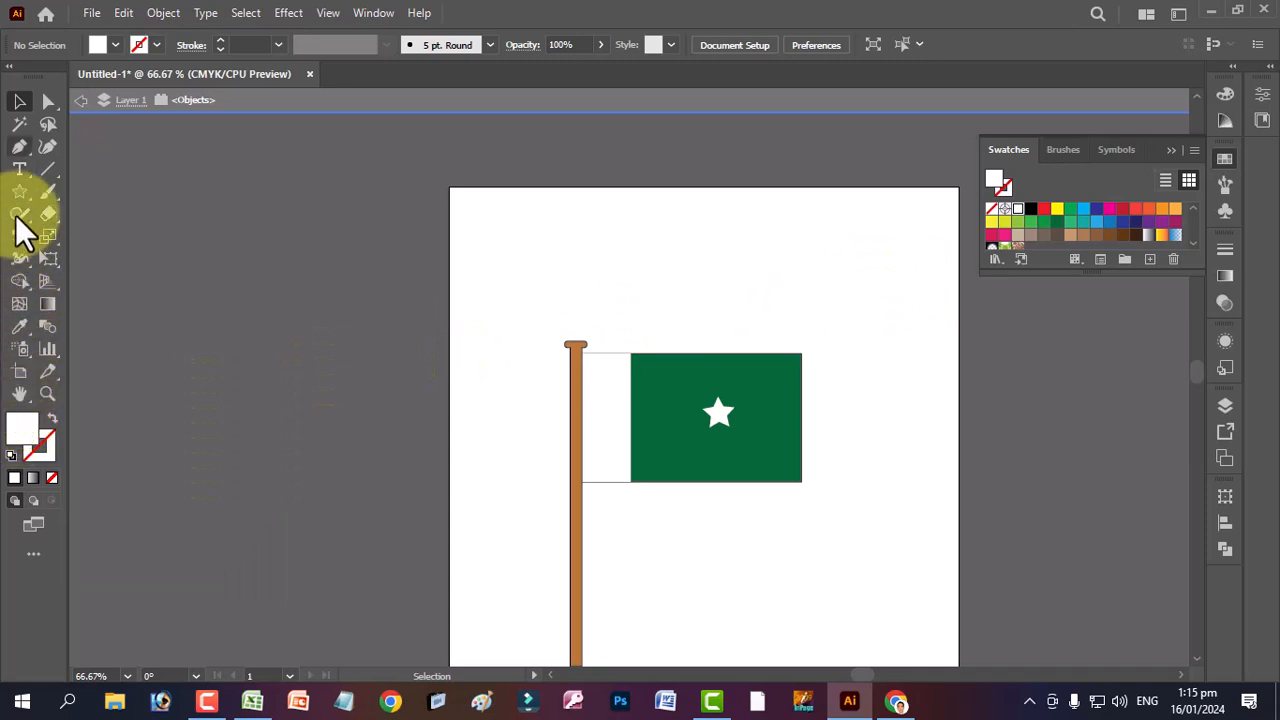
drag(18, 196, 119, 194)
drag(452, 187, 958, 518)
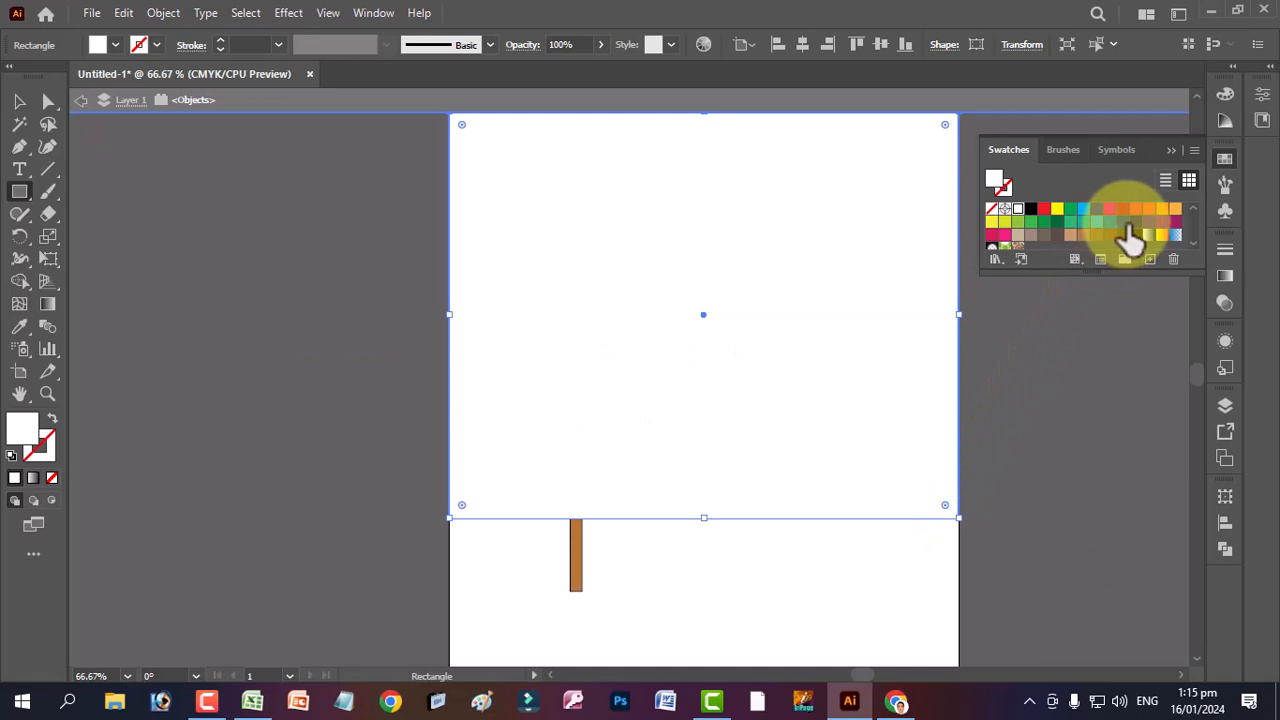
click(1176, 237)
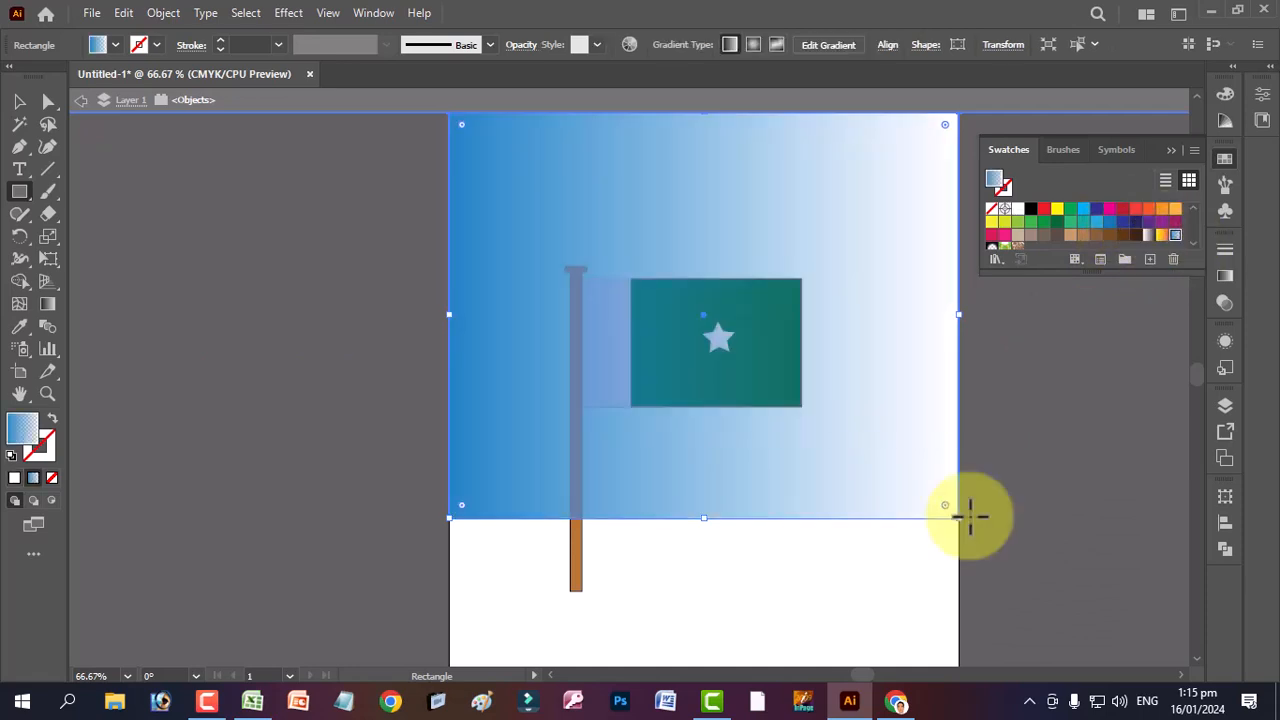
- Rotate the gradient rectangle about a quarter turn so blue is uppermost, and stretch it to the artboard's left edge
drag(963, 522, 486, 600)
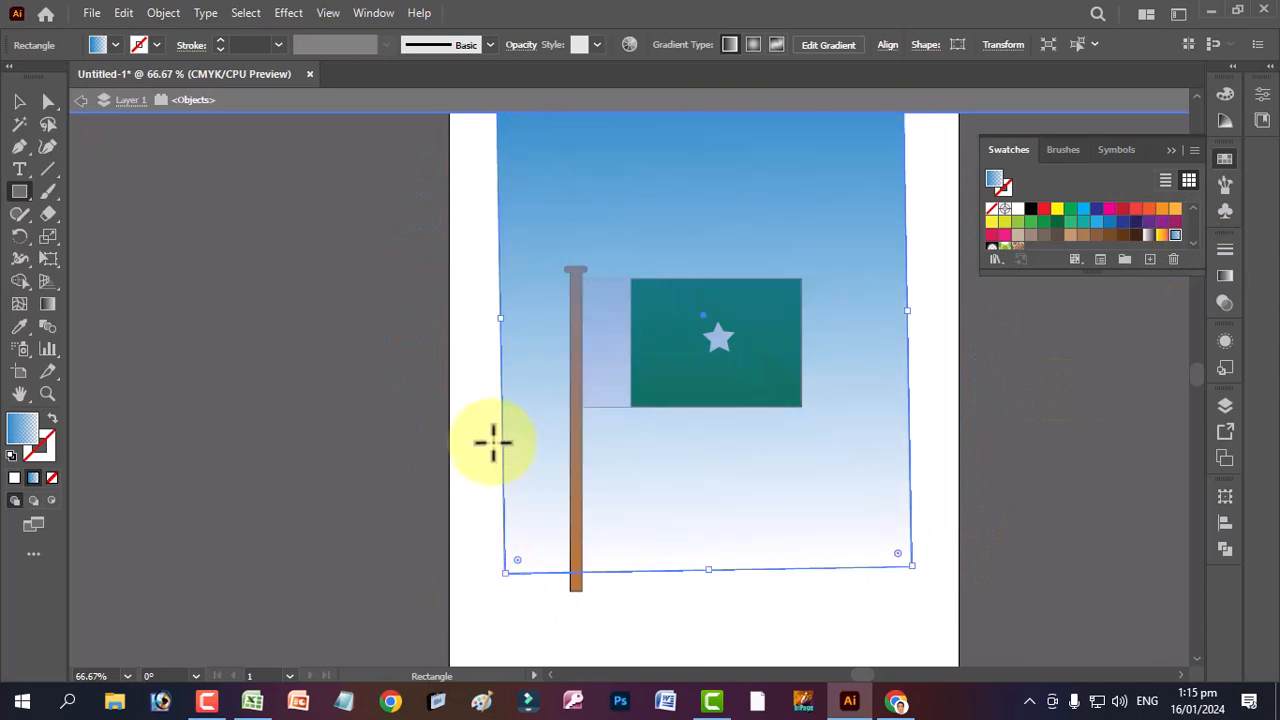
drag(501, 319, 452, 318)
scroll(719, 386, up, 1)
scroll(719, 386, down, 1)
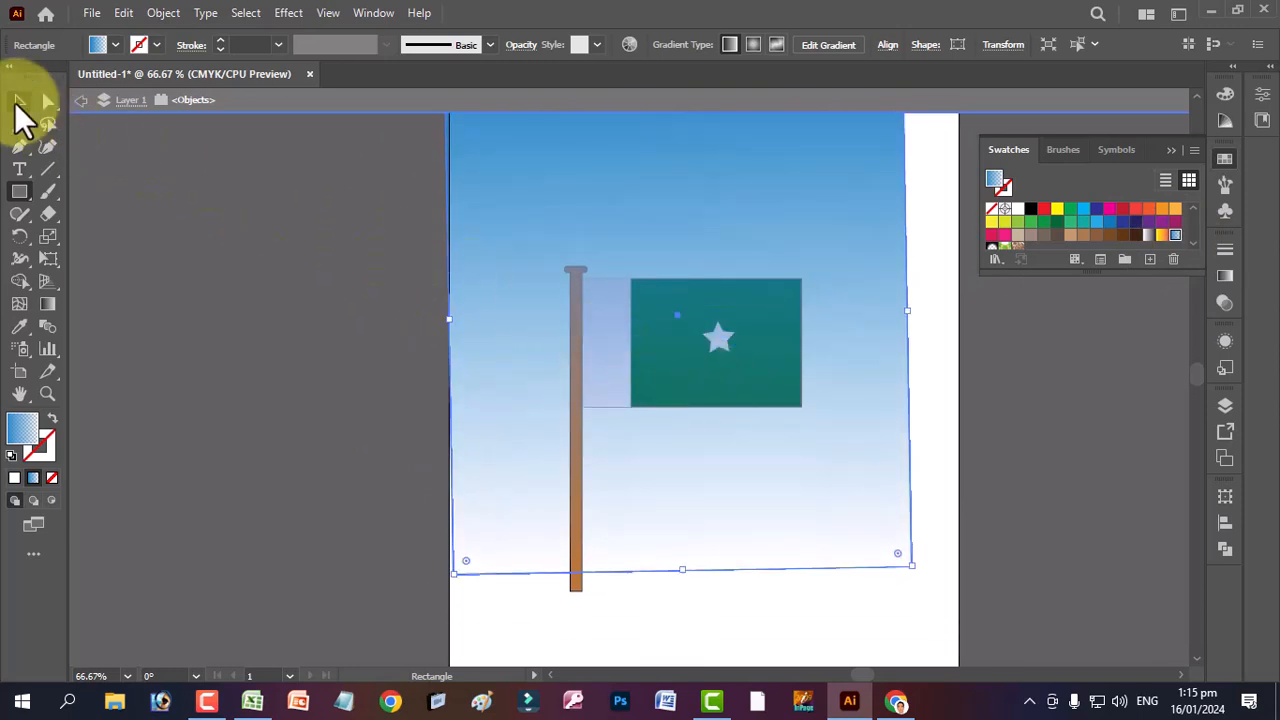
- Straighten the tilted gradient rectangle and move it to the artboard's upper left corner
click(19, 101)
drag(649, 255, 668, 202)
scroll(666, 203, up, 1)
drag(660, 265, 646, 246)
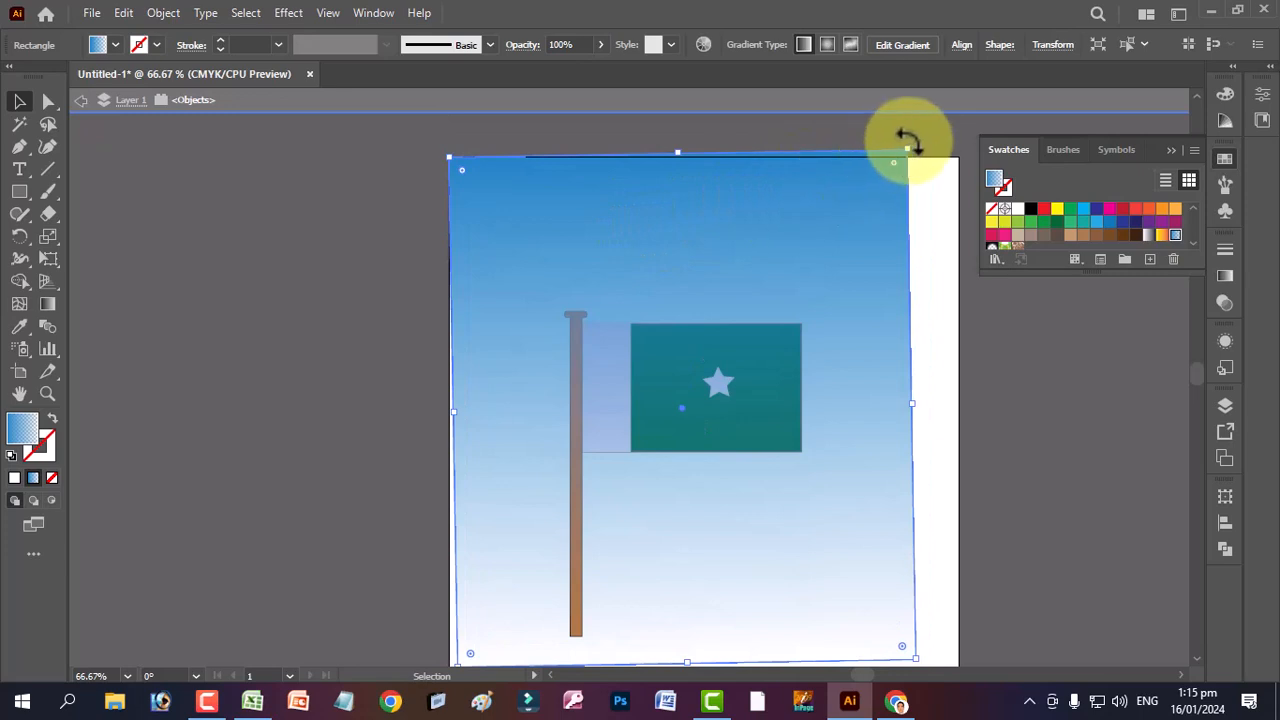
drag(911, 141, 914, 145)
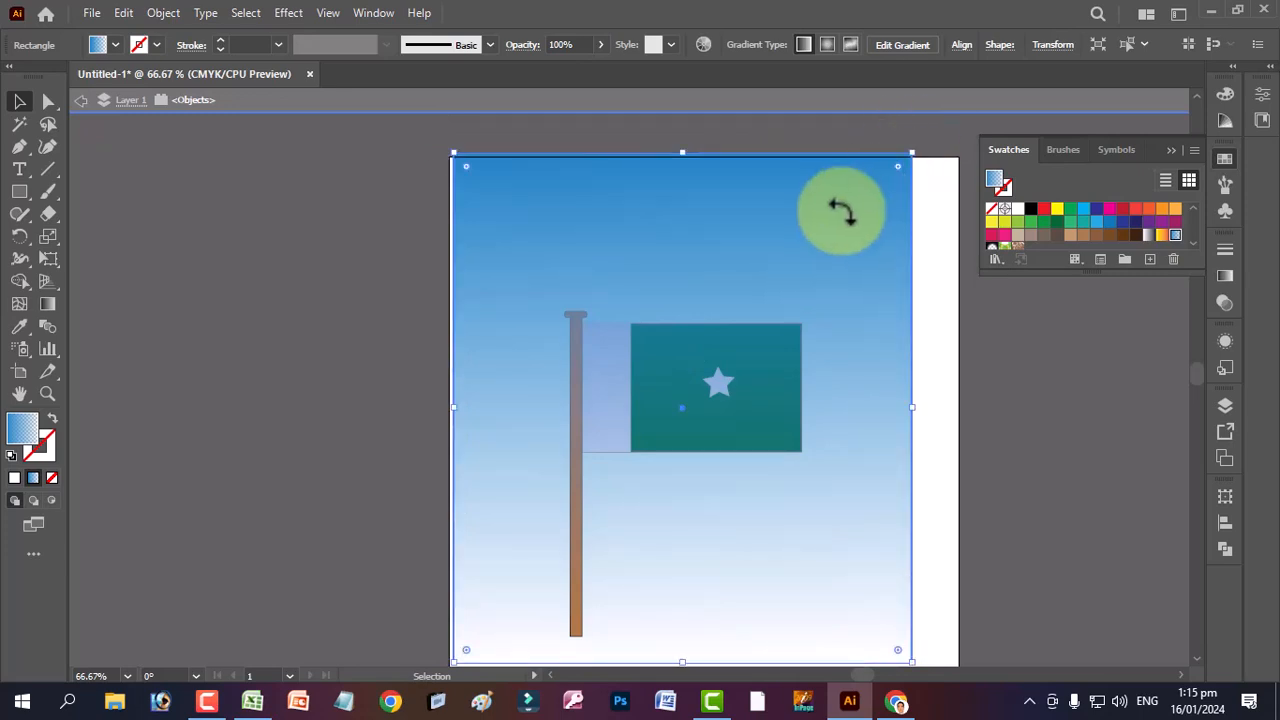
drag(840, 212, 836, 224)
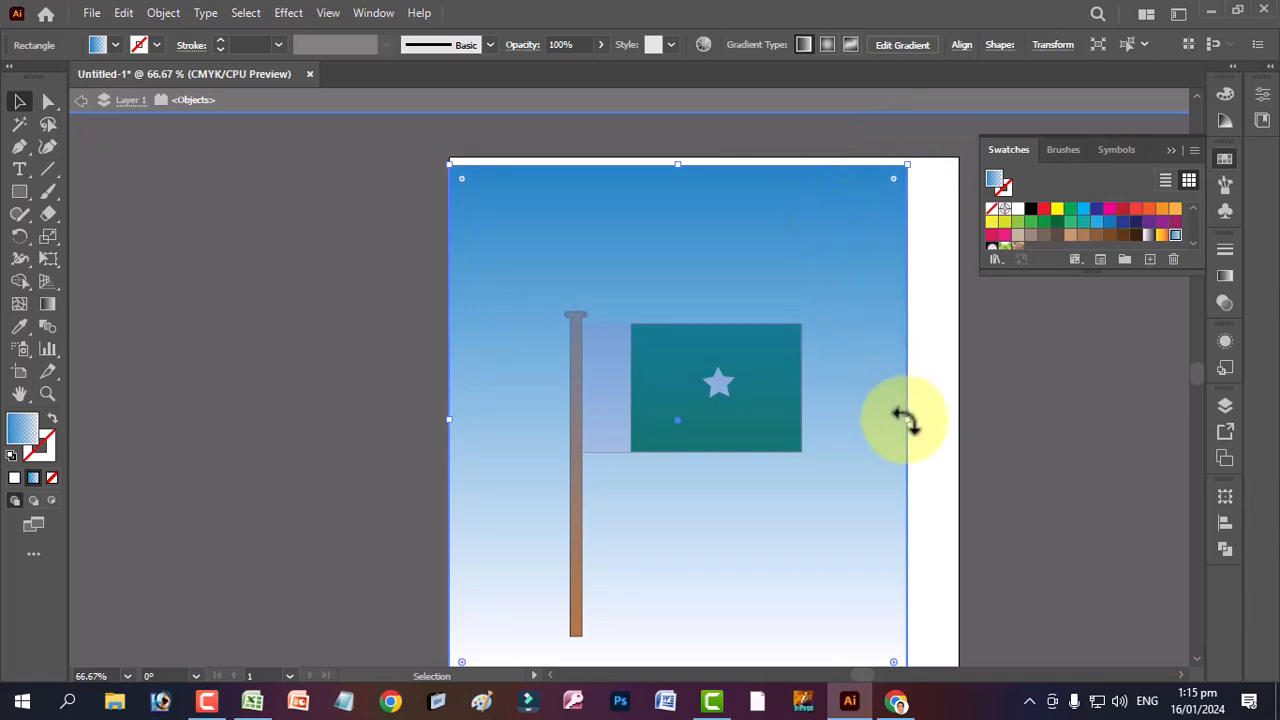
- Stretch the gradient rectangle to the artboard's right and top edges and place it behind the flag
drag(910, 425, 958, 432)
drag(703, 164, 713, 156)
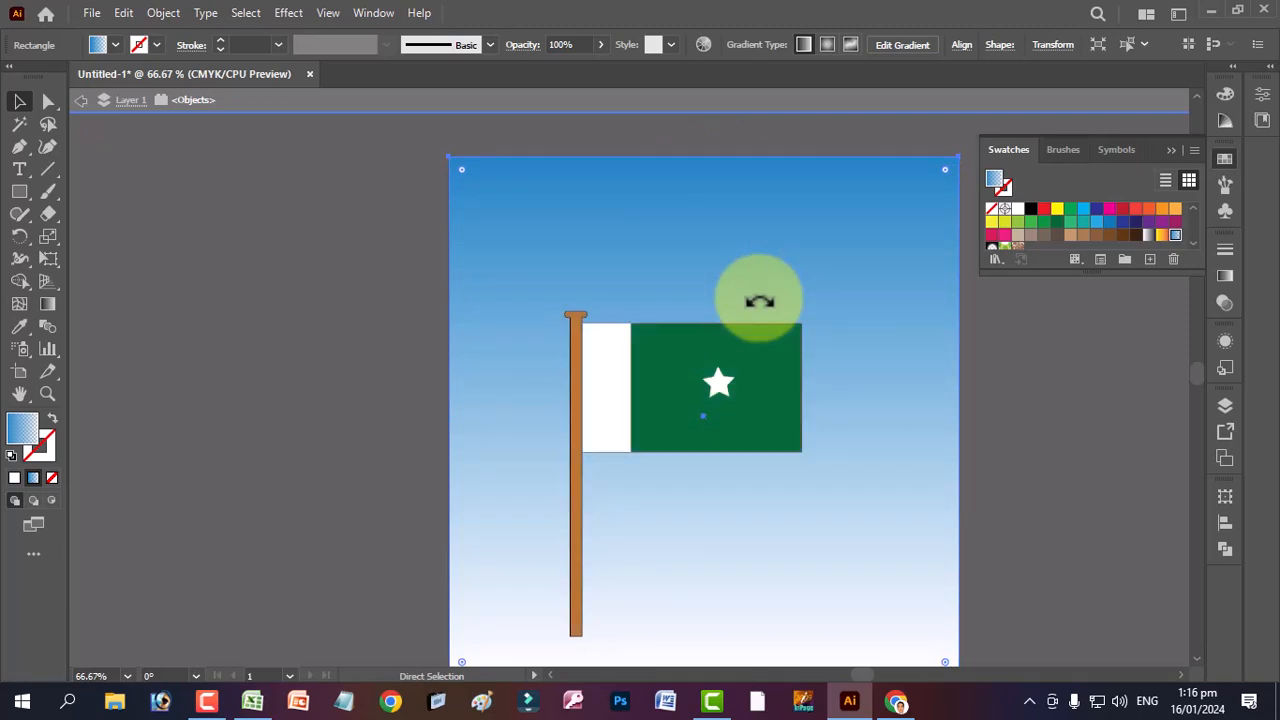
scroll(831, 443, down, 2)
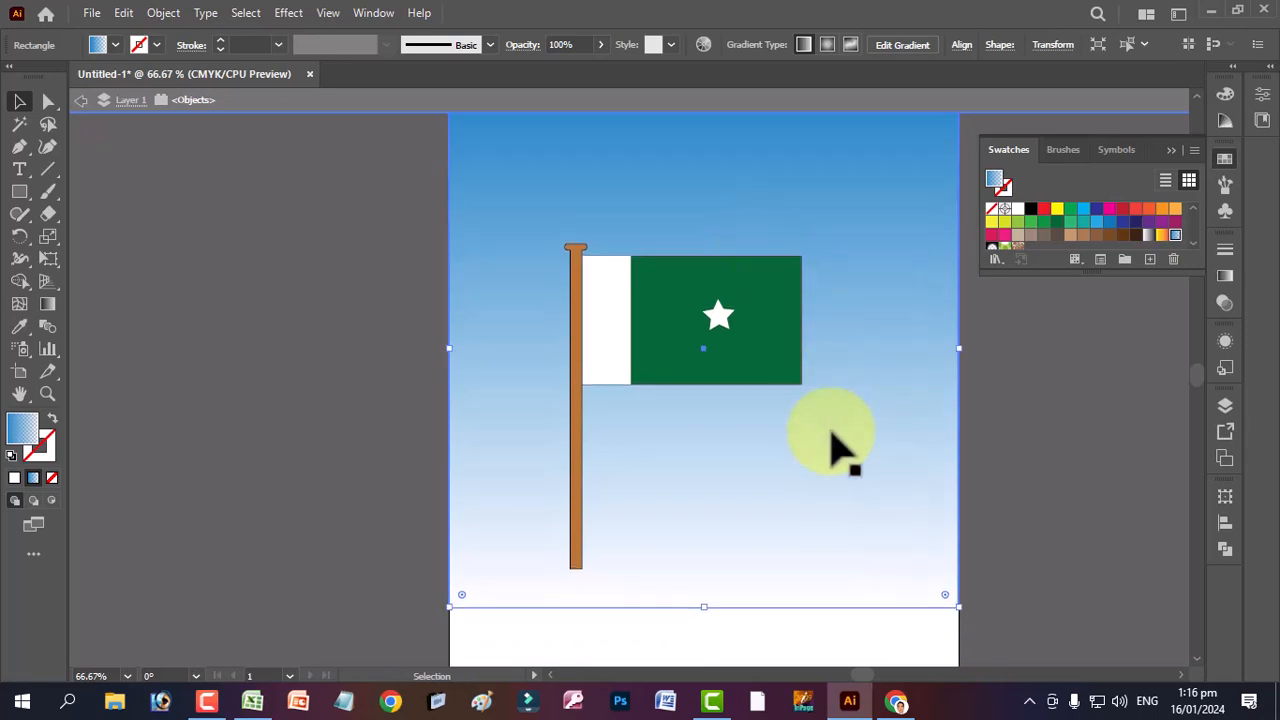
- Shorten the gradient sky rectangle by raising its lower edge to just below the flag
click(1035, 512)
click(875, 506)
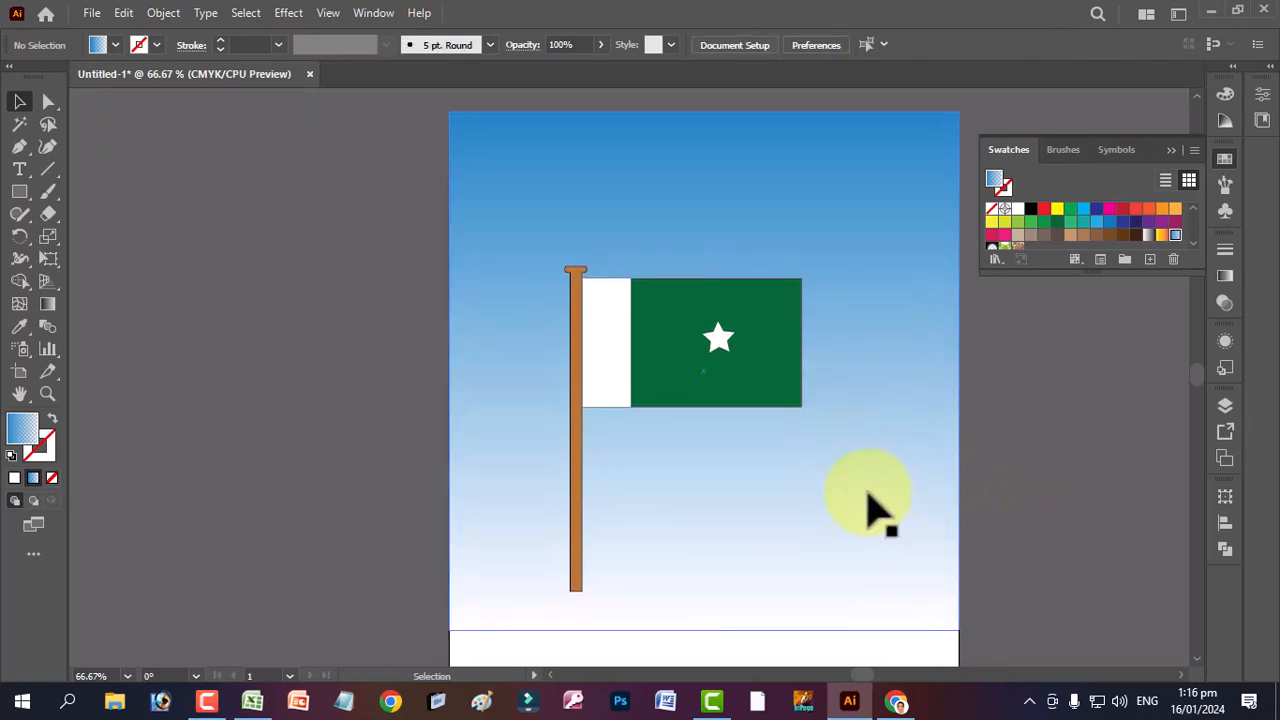
drag(709, 632, 709, 473)
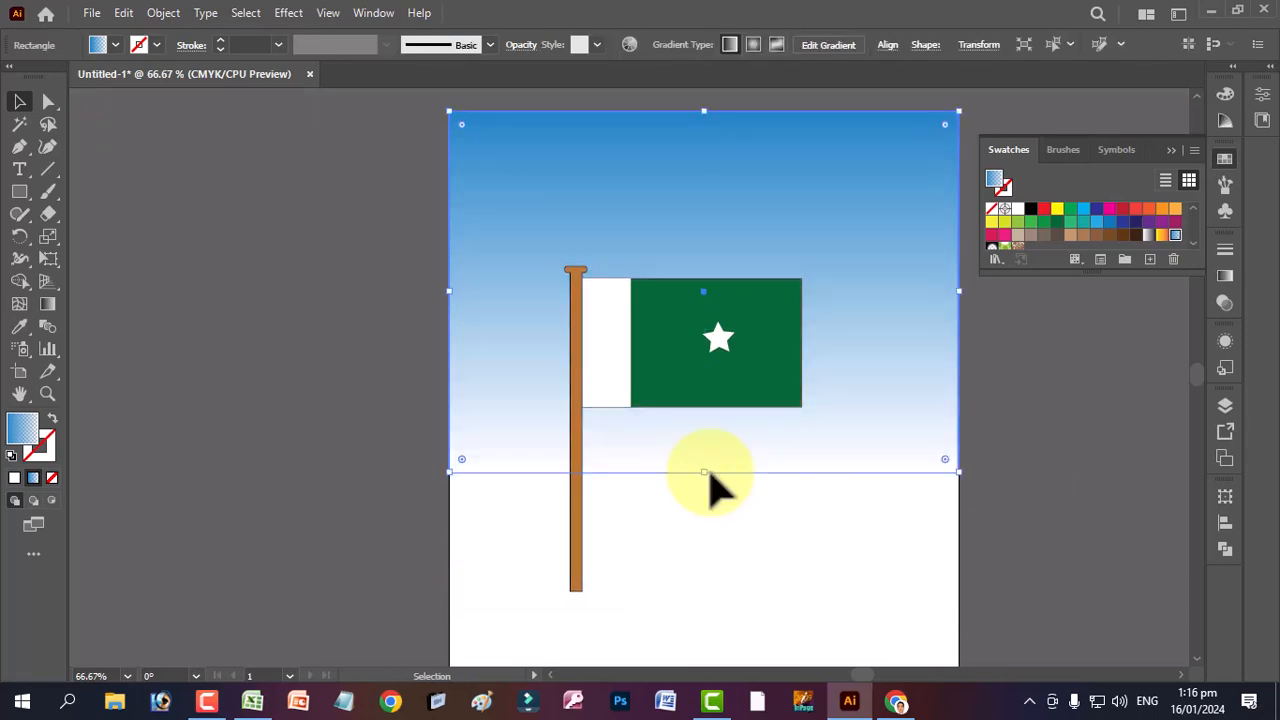
click(866, 508)
scroll(706, 462, up, 1)
scroll(709, 470, up, 1)
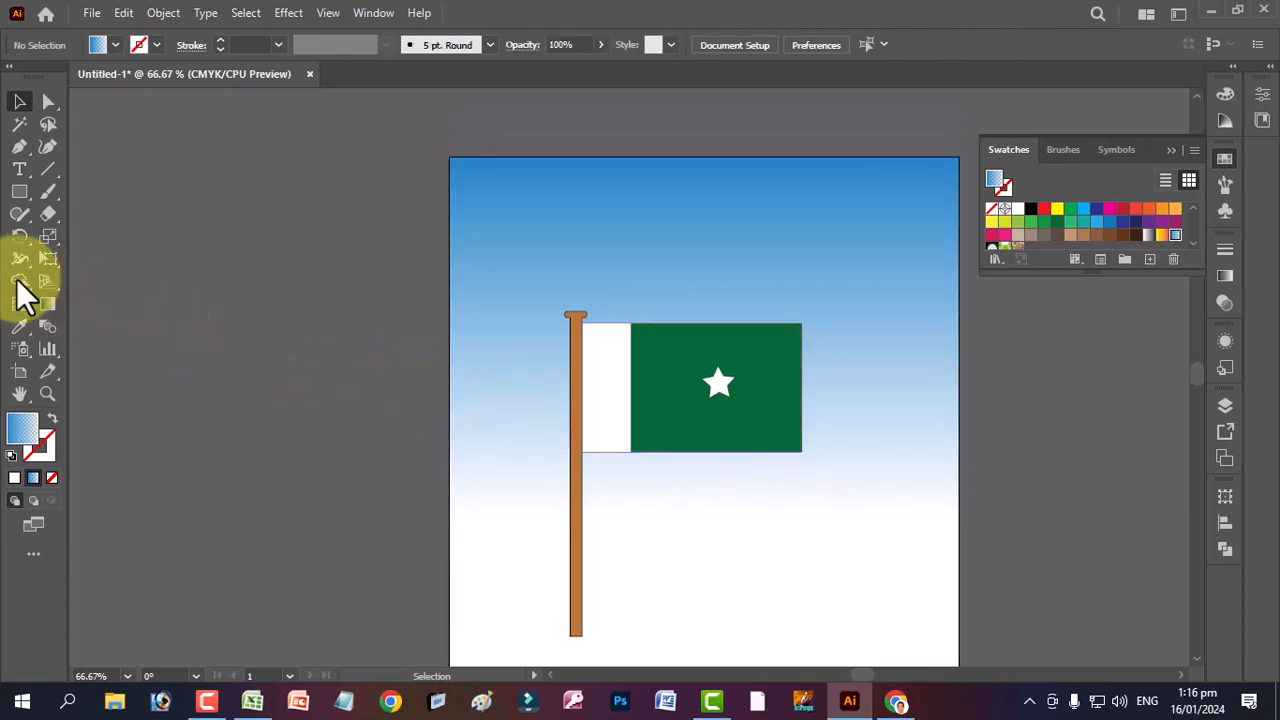
click(17, 205)
click(19, 191)
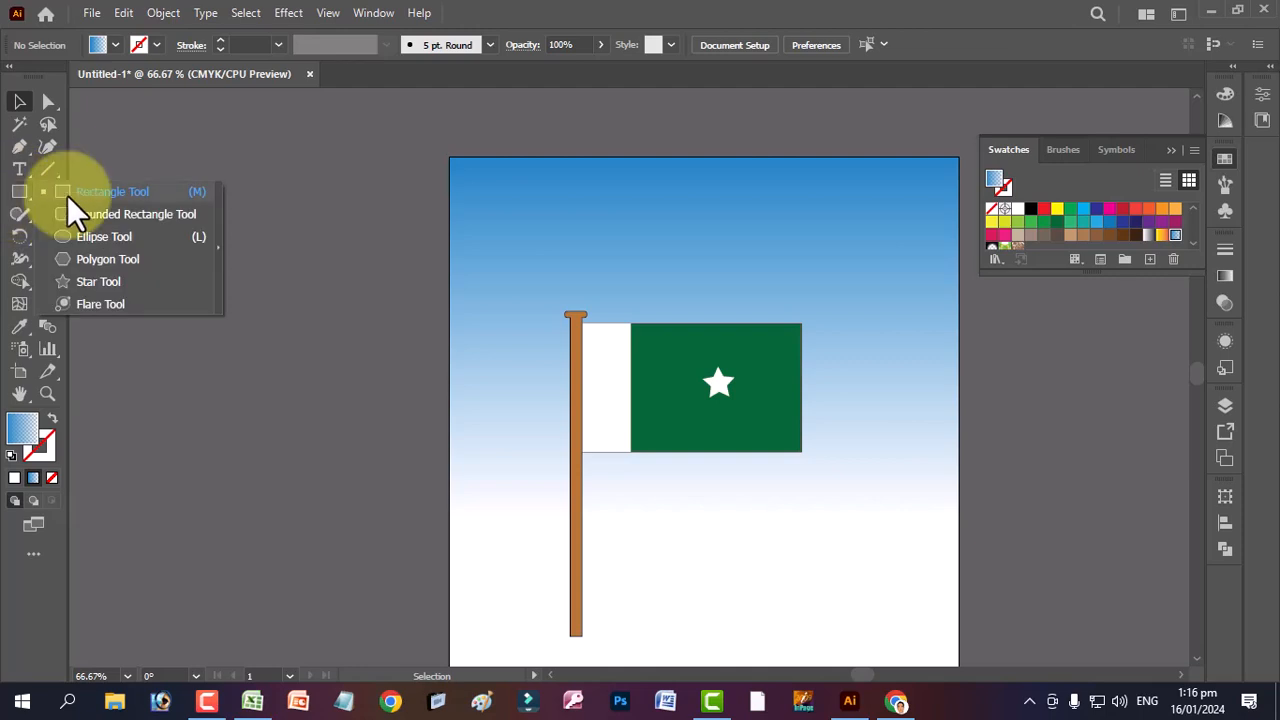
click(67, 195)
scroll(513, 440, down, 5)
mouse_move(655, 518)
mouse_down()
mouse_move(691, 563)
mouse_move(719, 566)
mouse_up()
key(ctrl+z)
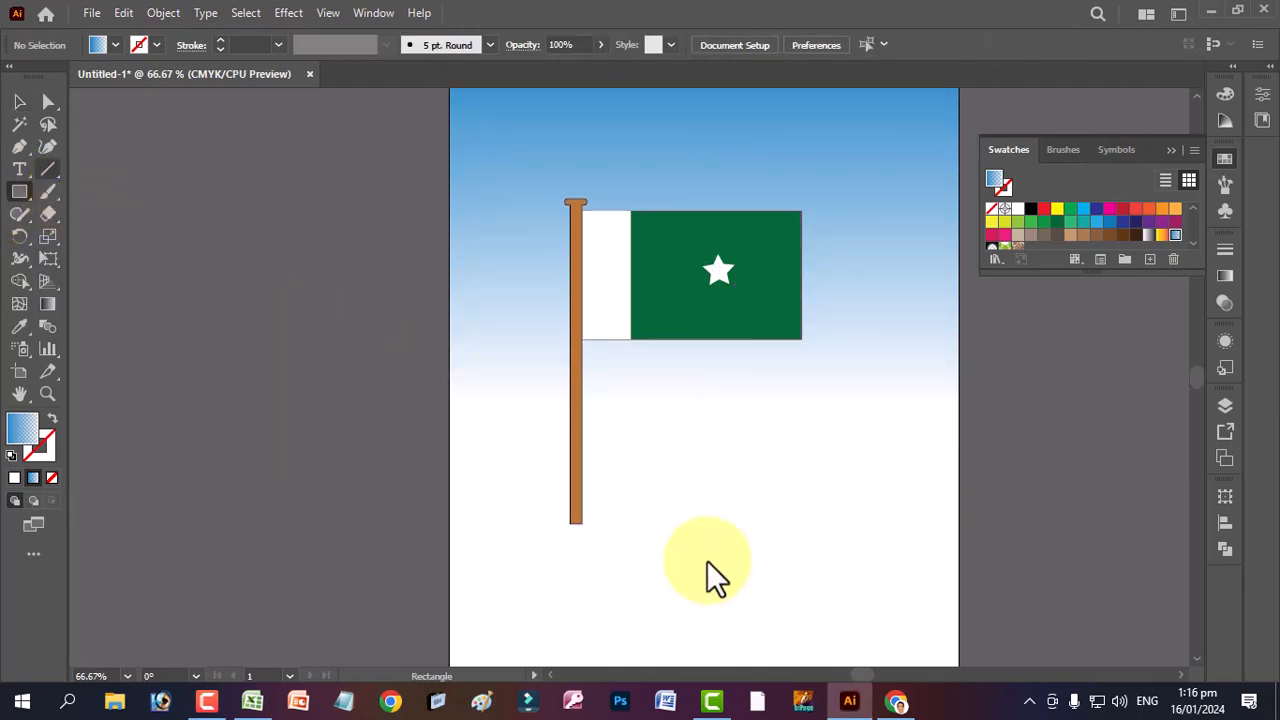
- Draw a cluster of five overlapping ellipses of different sizes in the blank area beneath the flag
drag(22, 207, 118, 234)
drag(645, 482, 740, 562)
drag(710, 465, 788, 542)
drag(886, 477, 838, 584)
drag(679, 519, 801, 595)
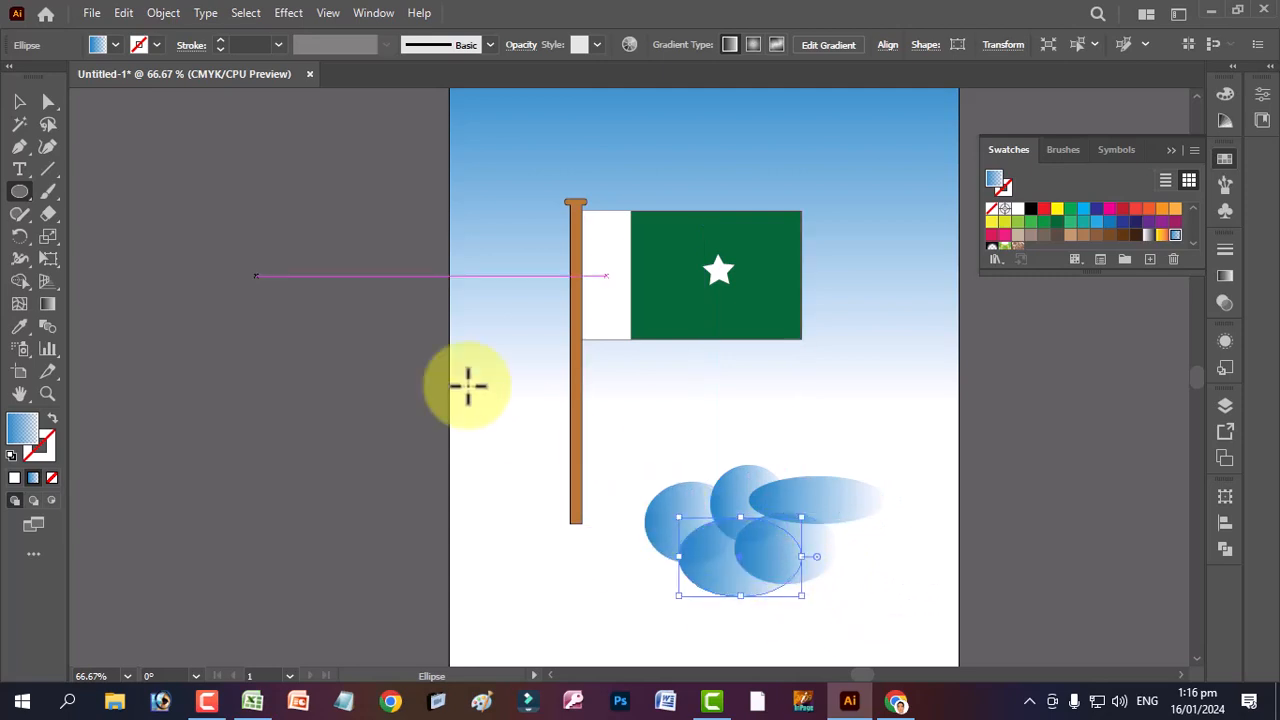
- Select all the overlapping ellipses and merge them into a single cloud shape with the Shape Builder tool
click(22, 106)
drag(880, 634, 651, 457)
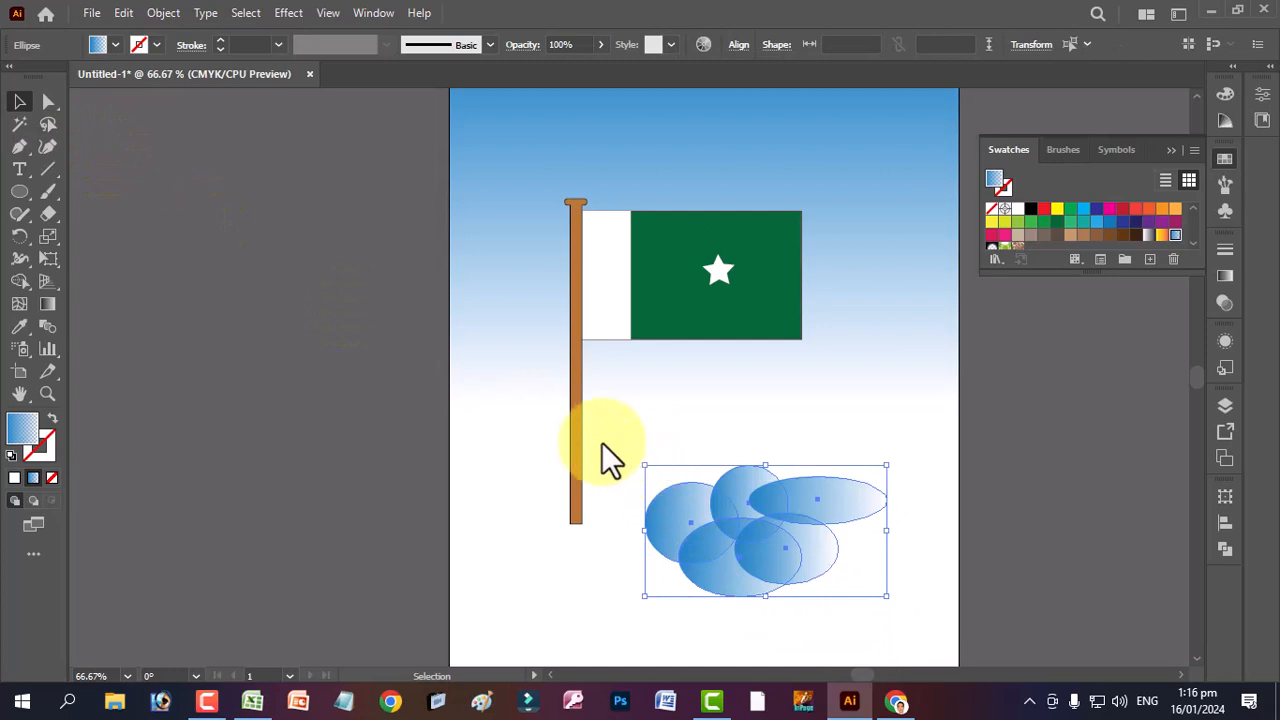
click(20, 281)
click(55, 279)
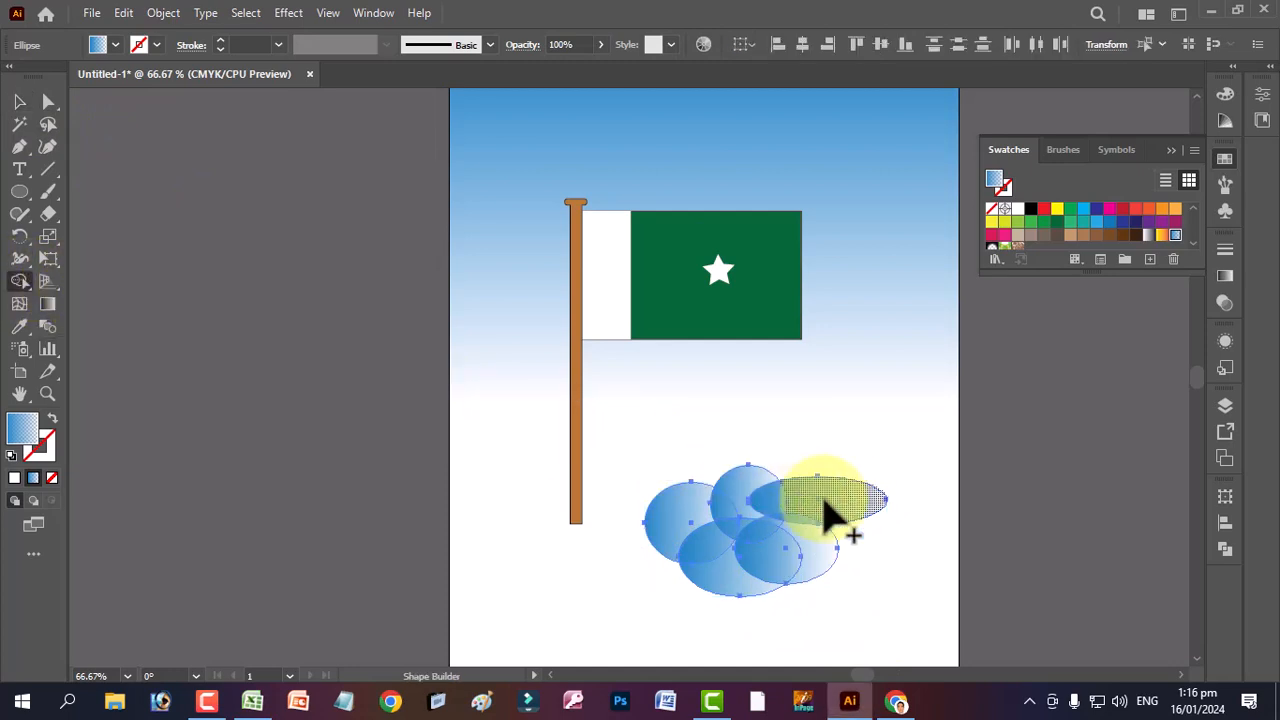
mouse_move(823, 505)
mouse_down()
mouse_move(709, 523)
mouse_move(705, 565)
mouse_move(812, 570)
mouse_move(810, 525)
mouse_move(756, 565)
mouse_move(734, 523)
mouse_move(794, 543)
mouse_move(789, 523)
mouse_move(730, 490)
mouse_up()
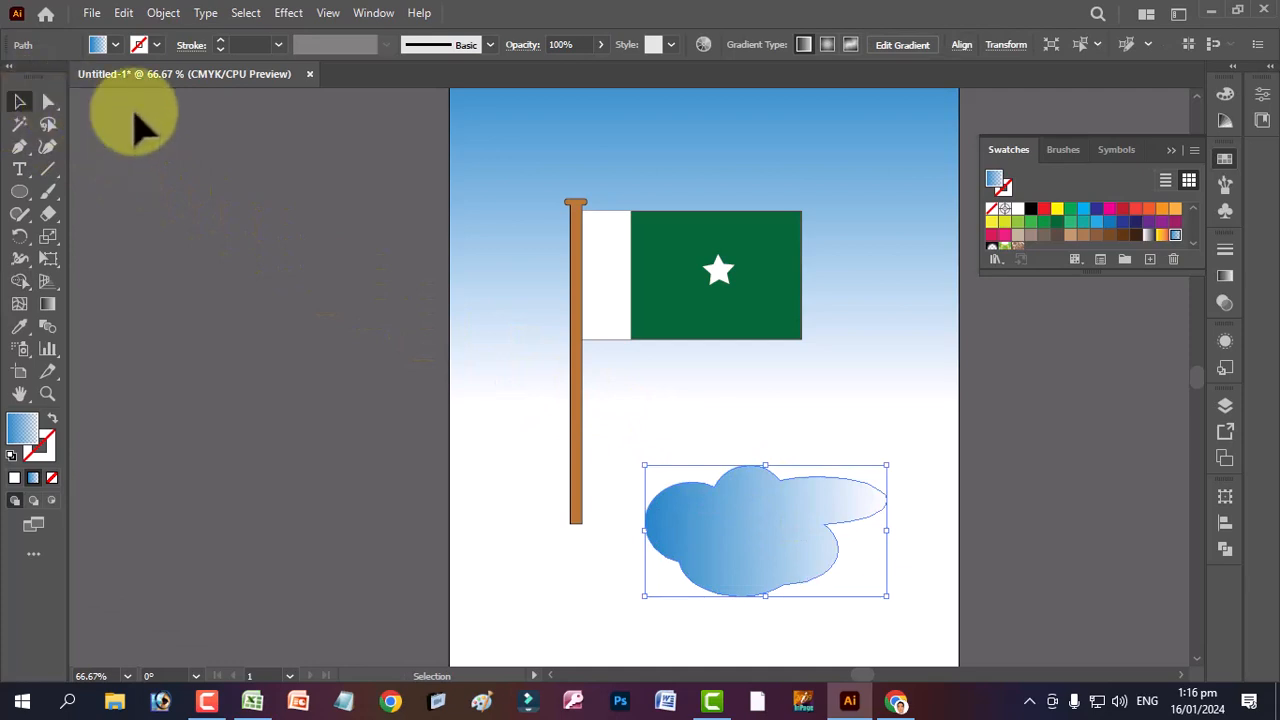
- Fill the cloud with white and place it, scaled down, in the sky above the flagpole
click(1018, 208)
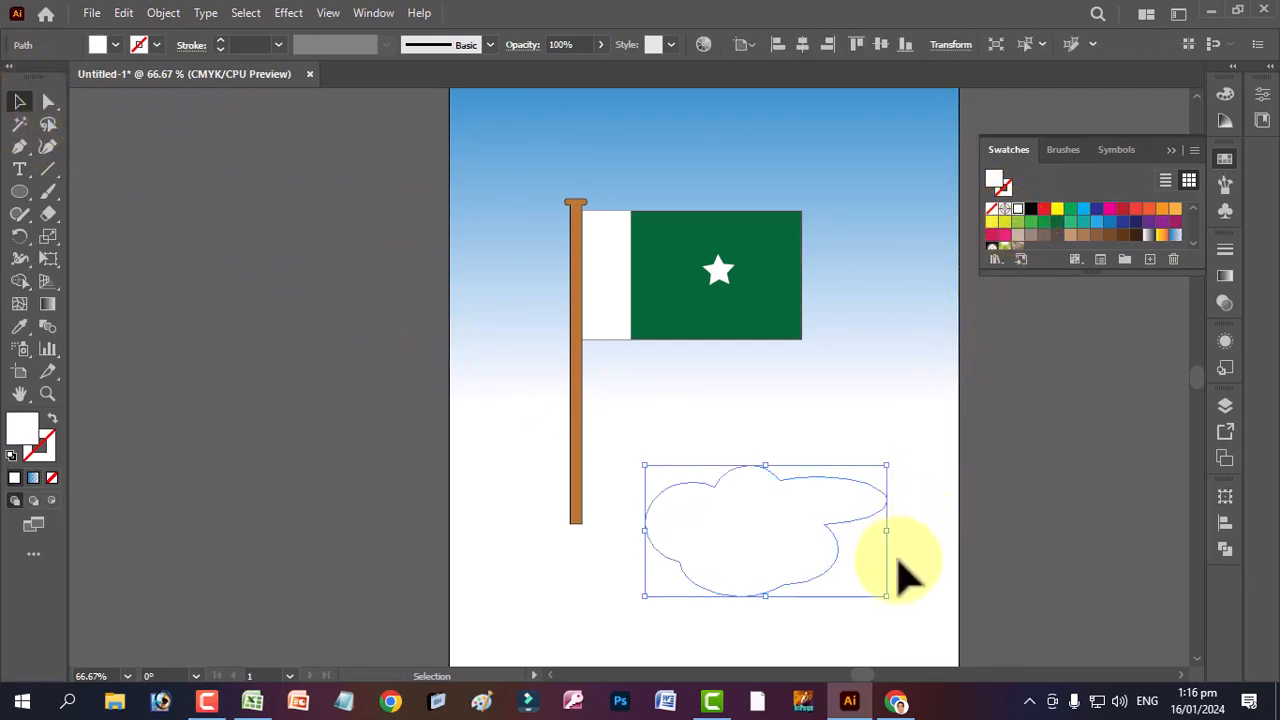
drag(887, 596, 792, 526)
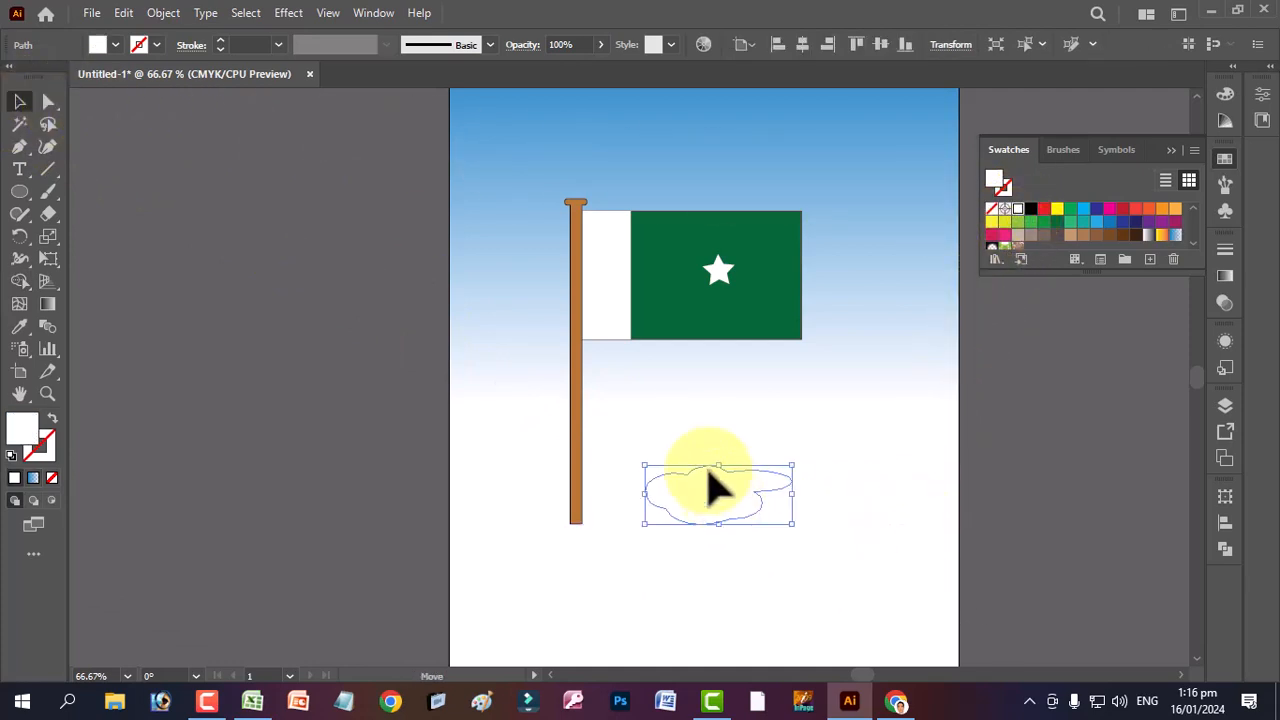
drag(714, 486, 569, 136)
click(1072, 485)
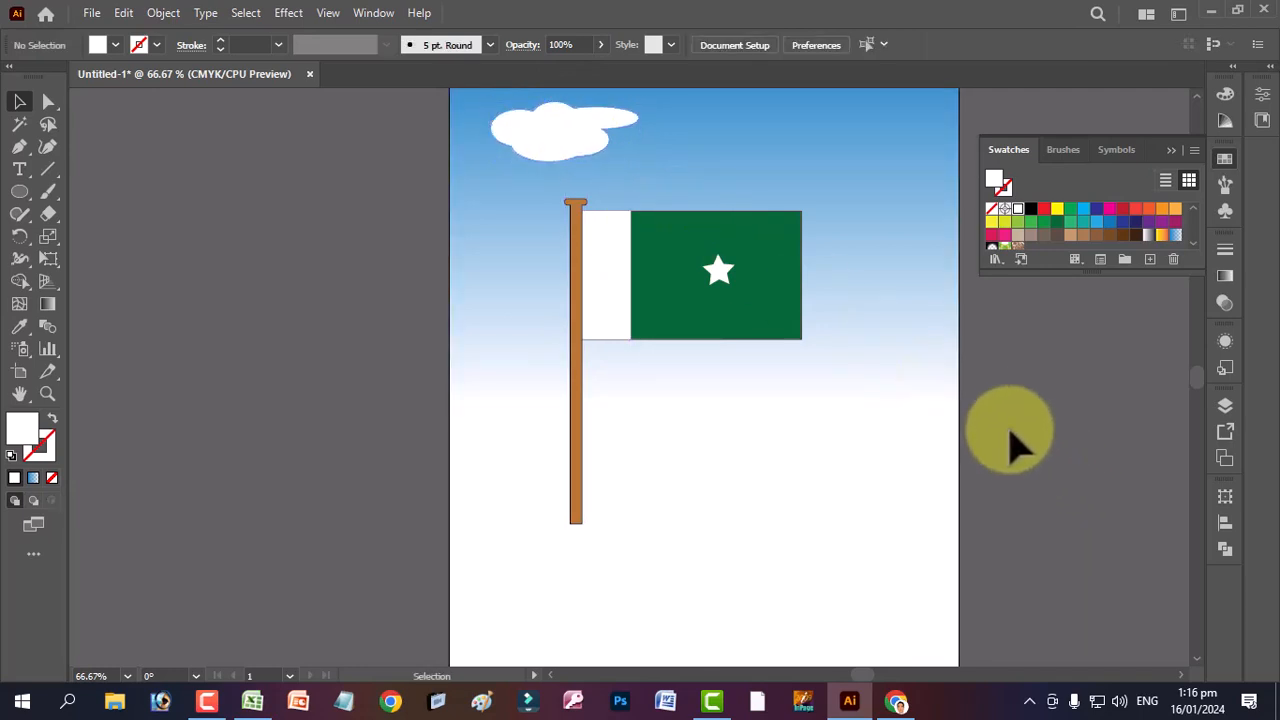
- Duplicate the cloud twice across the sky above the flag, making one copy narrower and the middle one much smaller
click(555, 148)
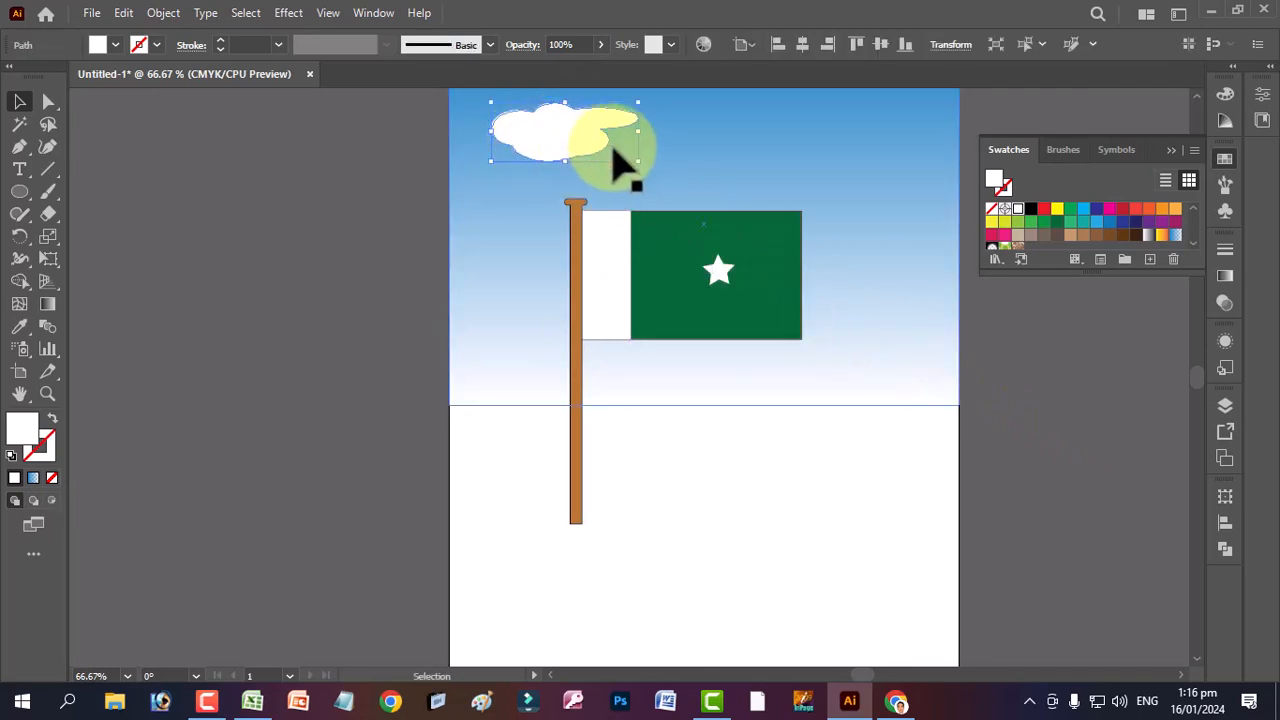
drag(613, 150, 818, 159)
drag(768, 147, 736, 158)
click(1030, 355)
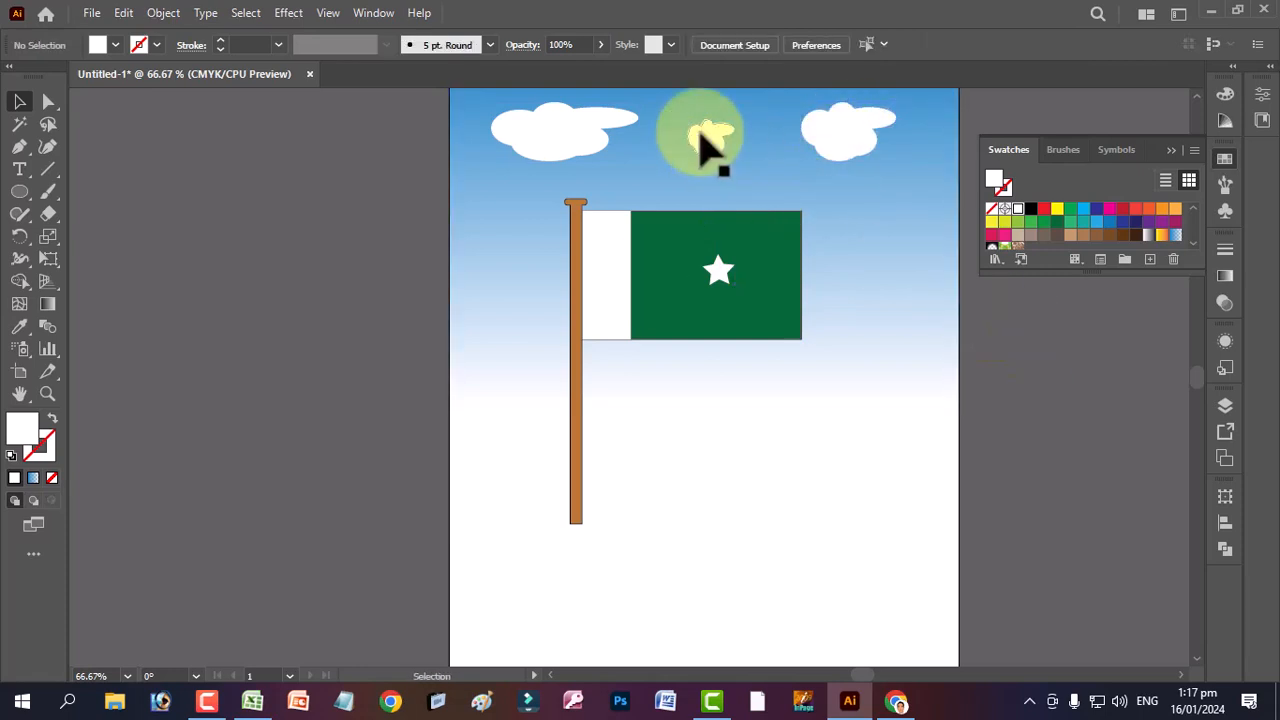
- Lower the rightmost cloud's opacity to 39% and make the small middle cloud semi-transparent too
click(543, 129)
click(826, 148)
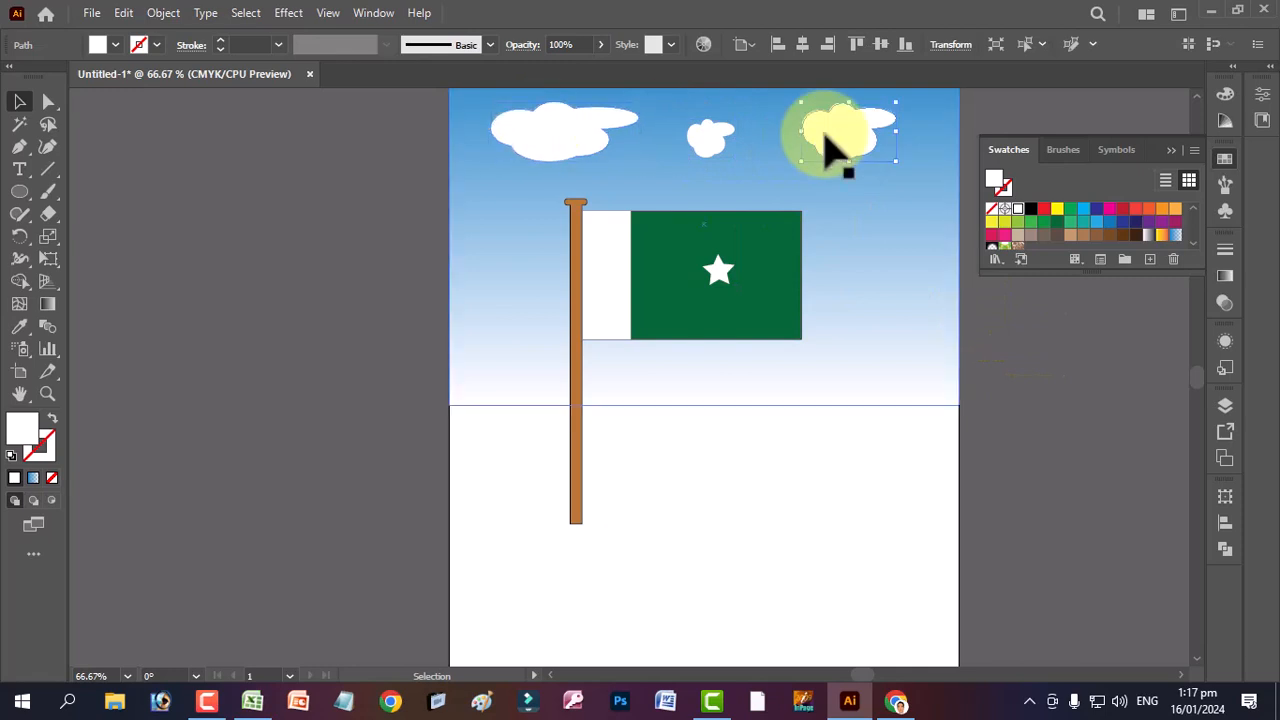
click(600, 44)
click(574, 67)
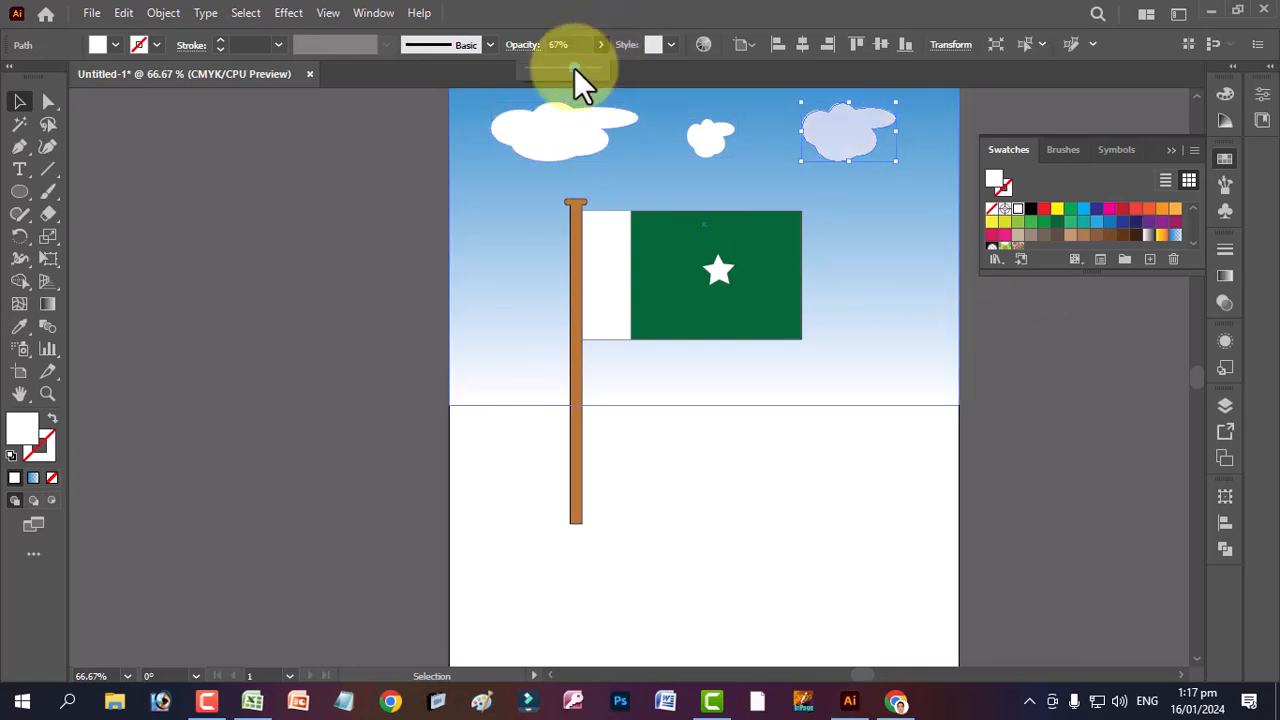
click(555, 66)
click(702, 130)
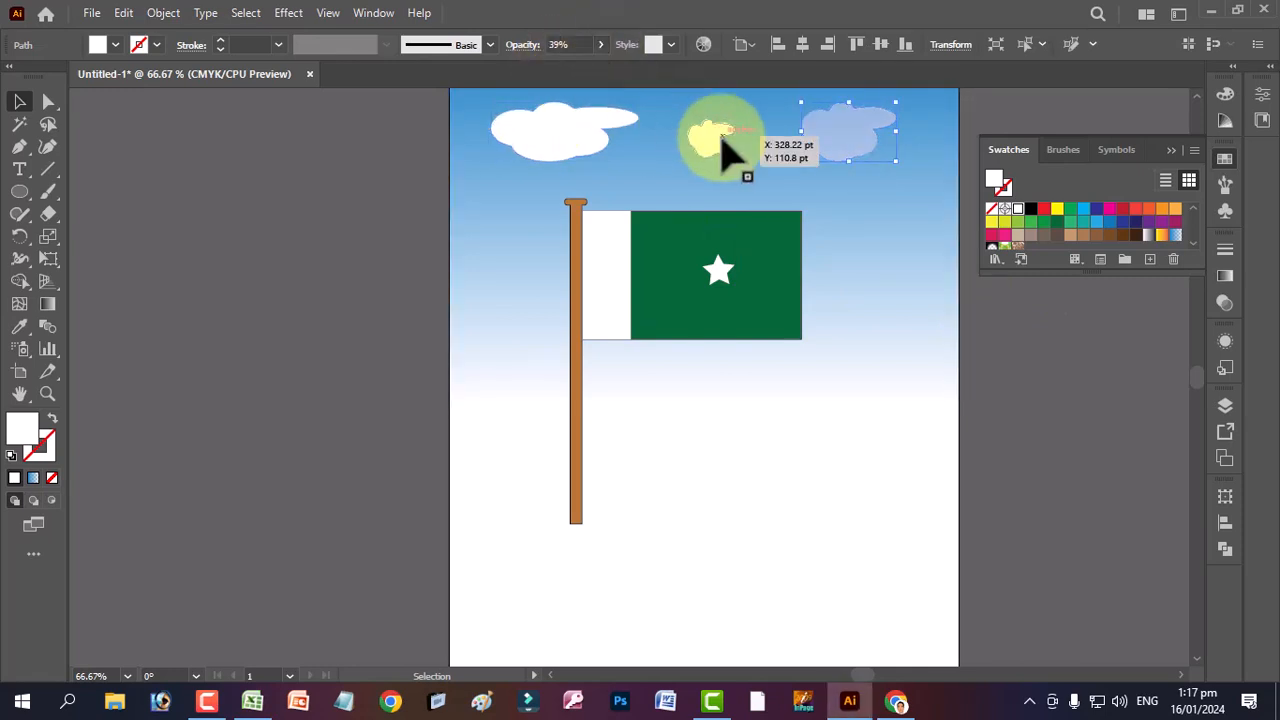
click(561, 44)
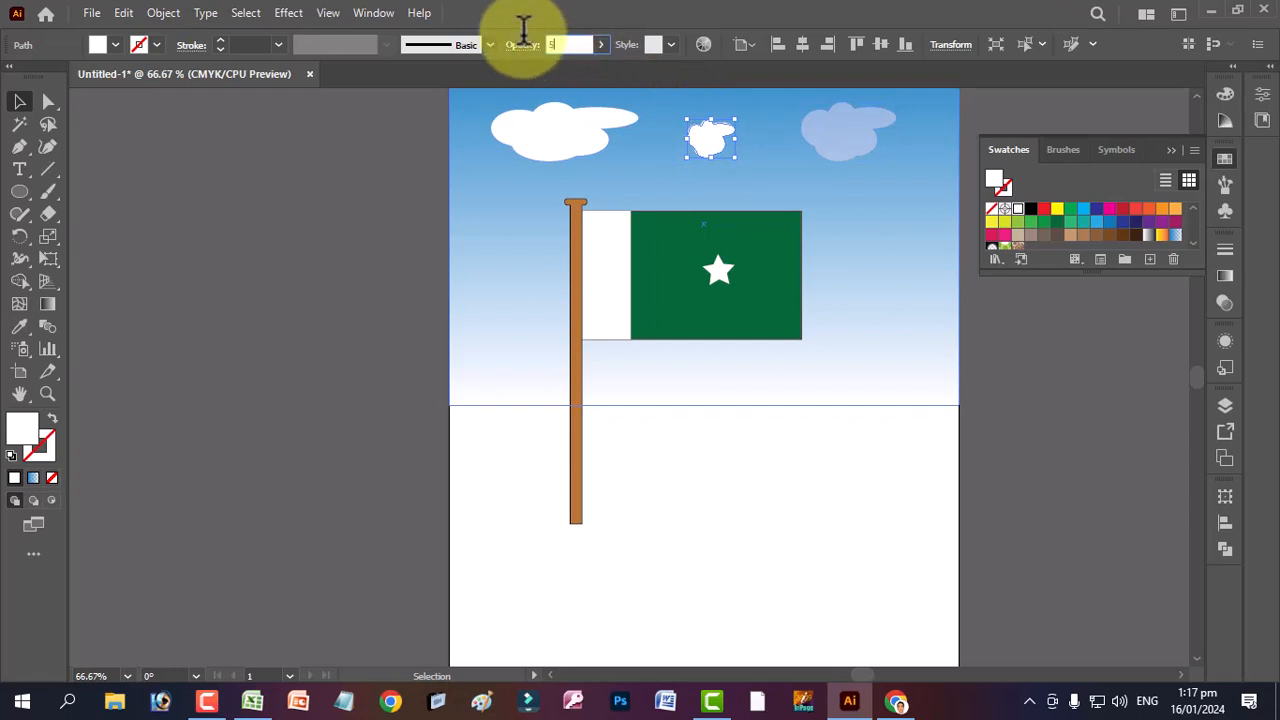
- Set the opacity of the large cloud above the flagpole to 80%
click(583, 132)
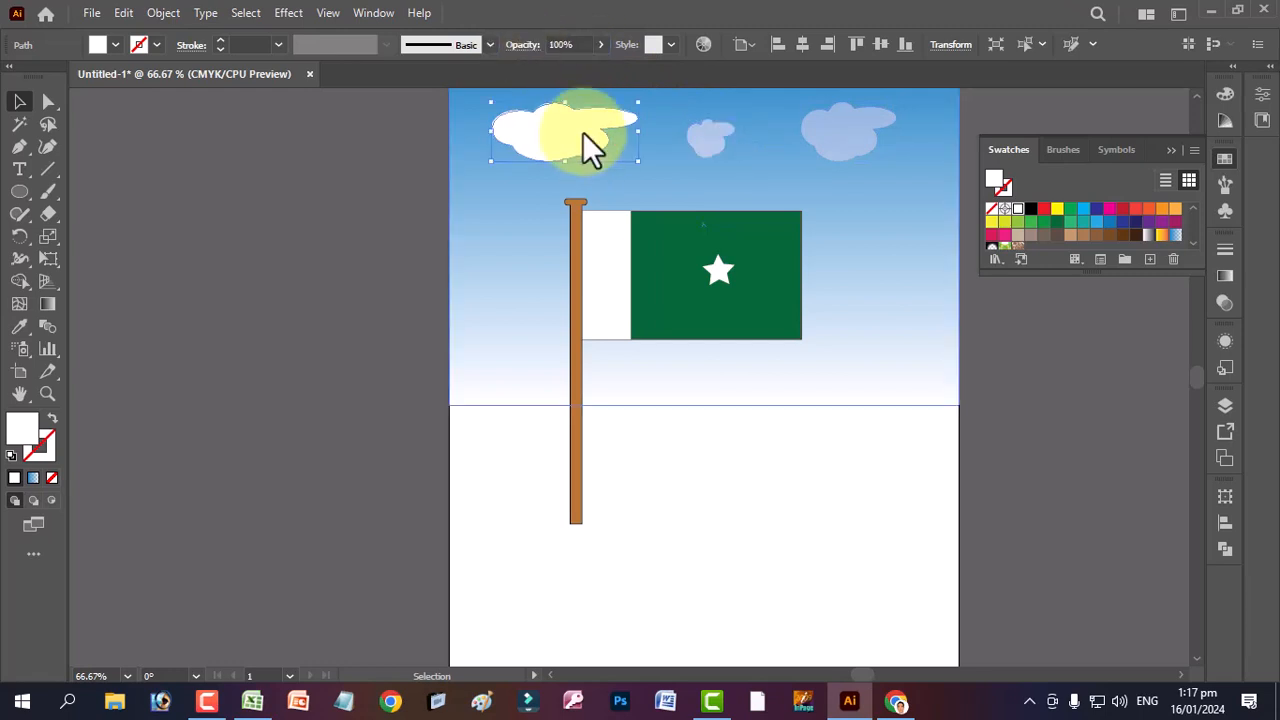
click(587, 45)
text(80)
key(Return)
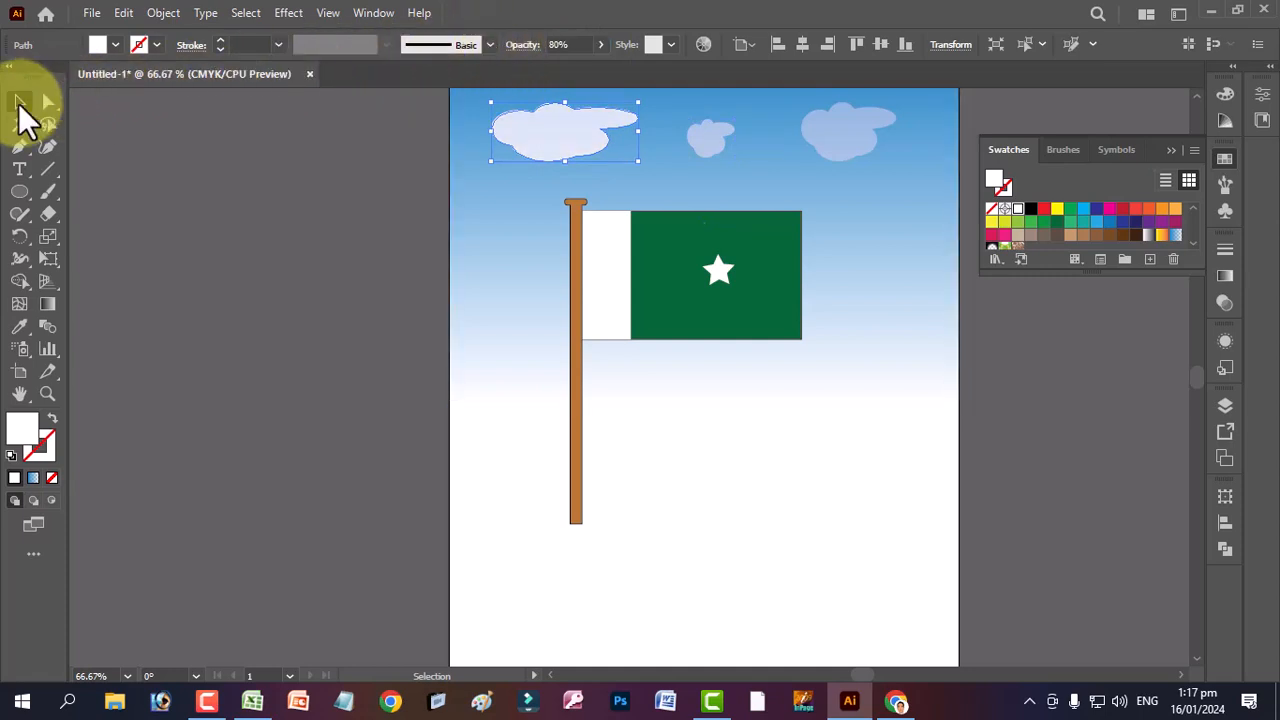
click(268, 240)
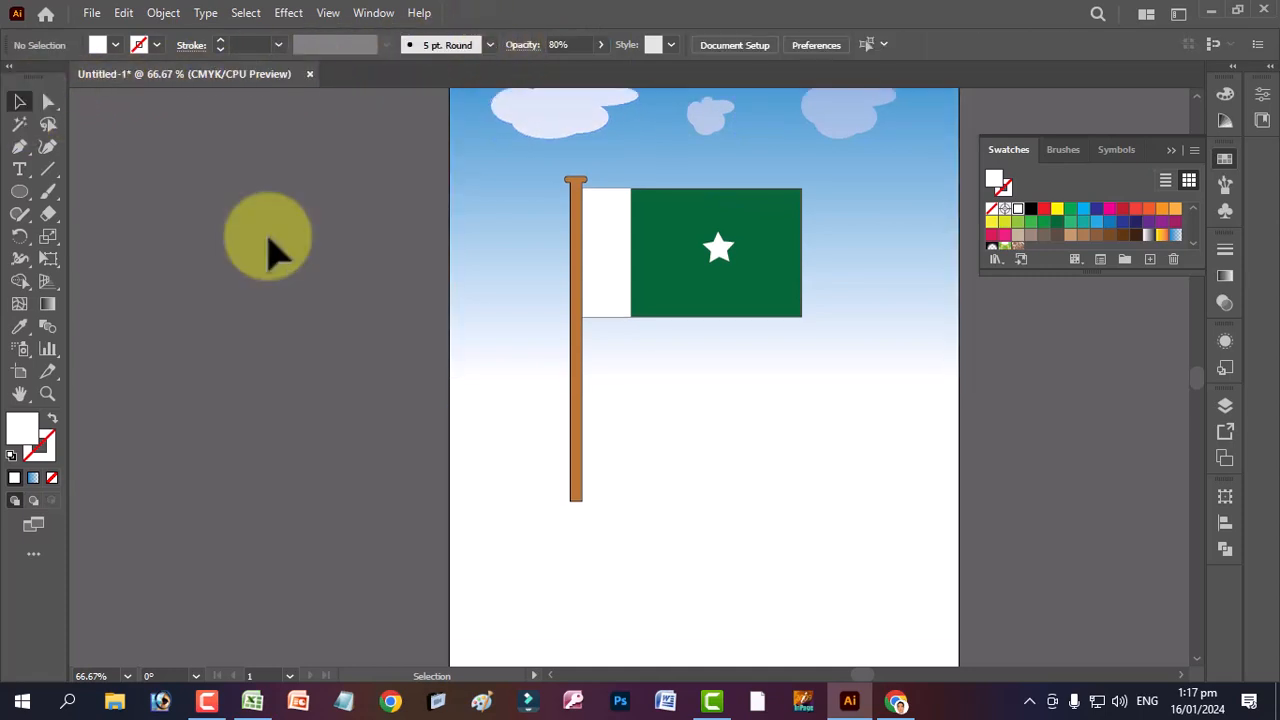
- Draw a nearly circular ellipse in the blank area below the flag and fill it with green
click(19, 191)
drag(682, 437, 793, 541)
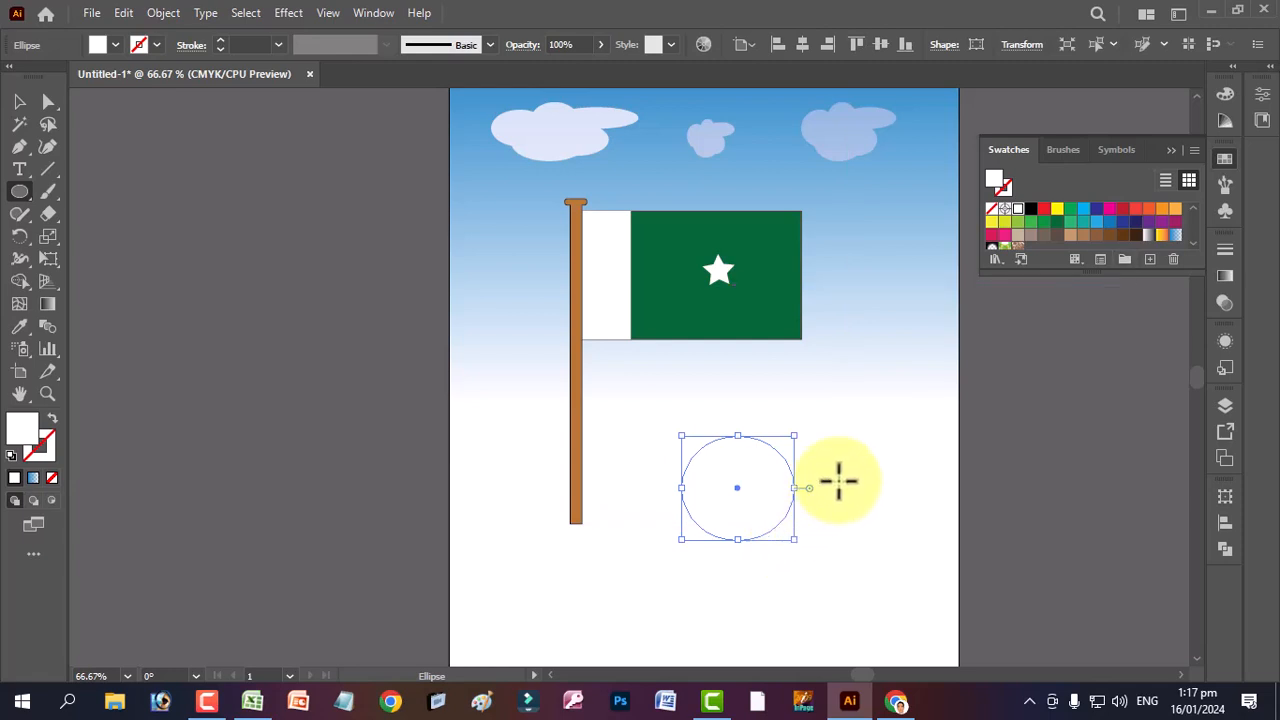
click(1069, 208)
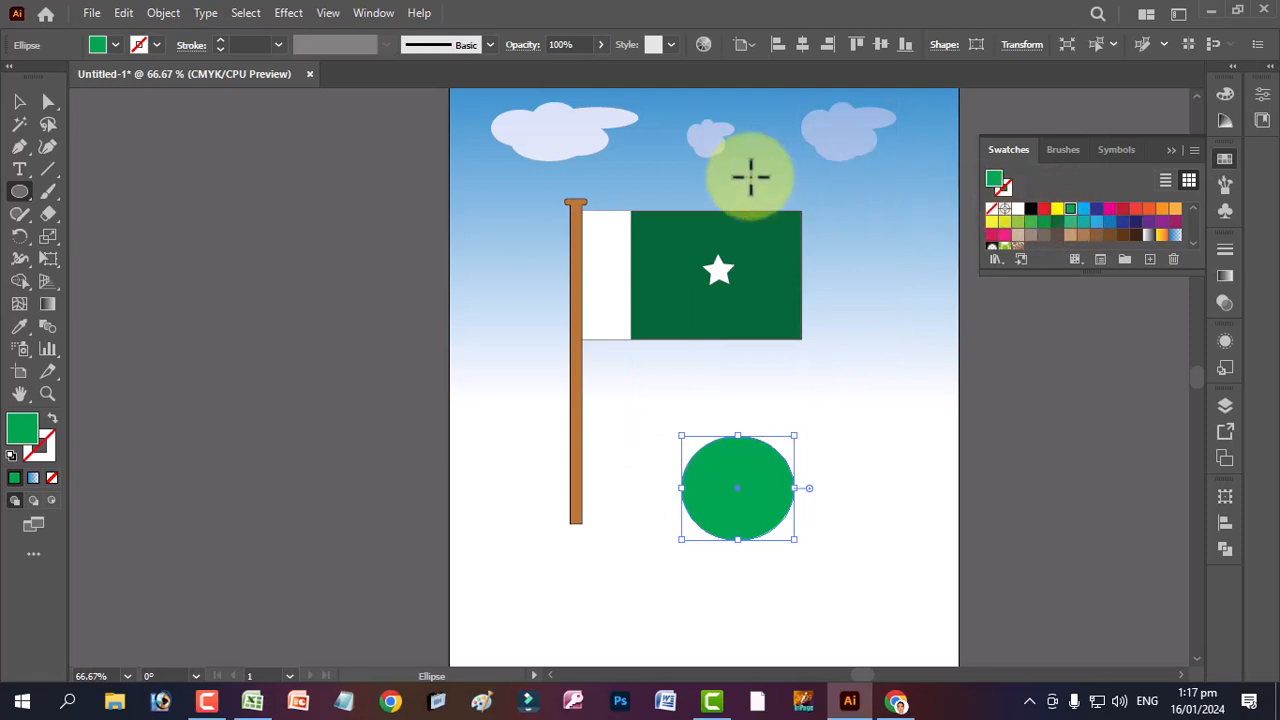
- Duplicate the green circle slightly up and to its right, then flatten and tilt the copy
click(19, 101)
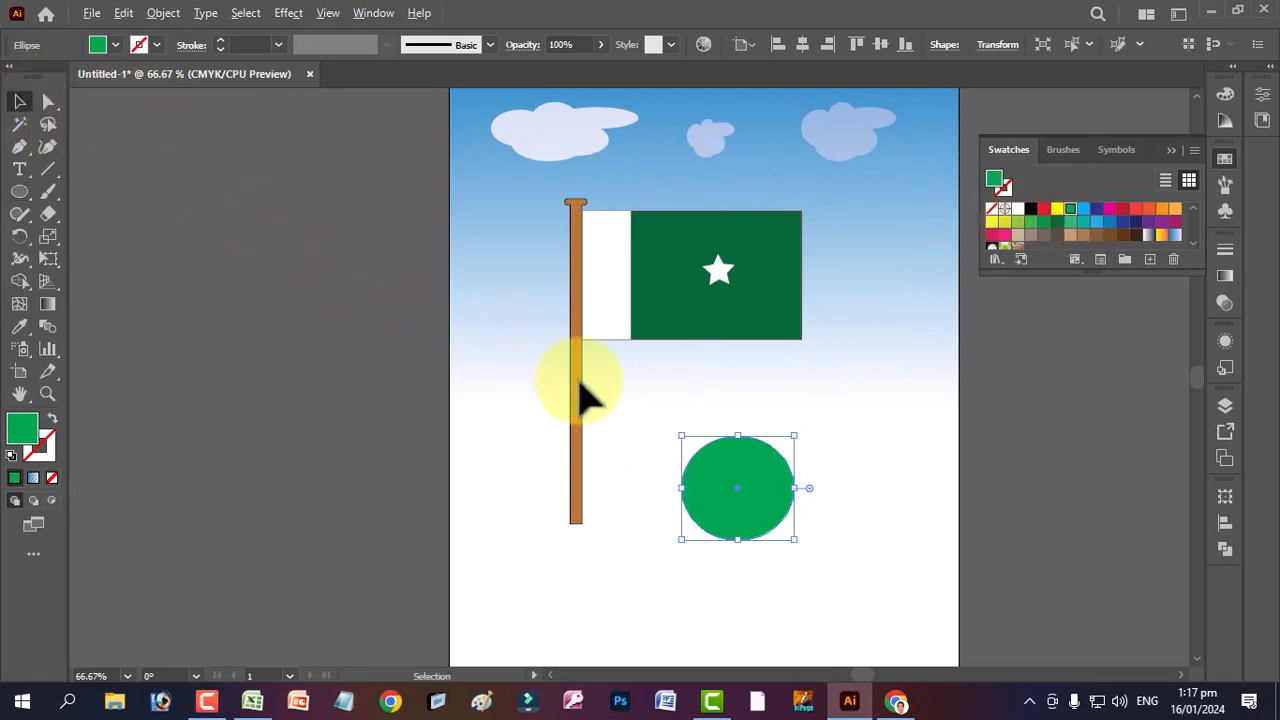
drag(770, 487, 800, 471)
drag(764, 422, 764, 428)
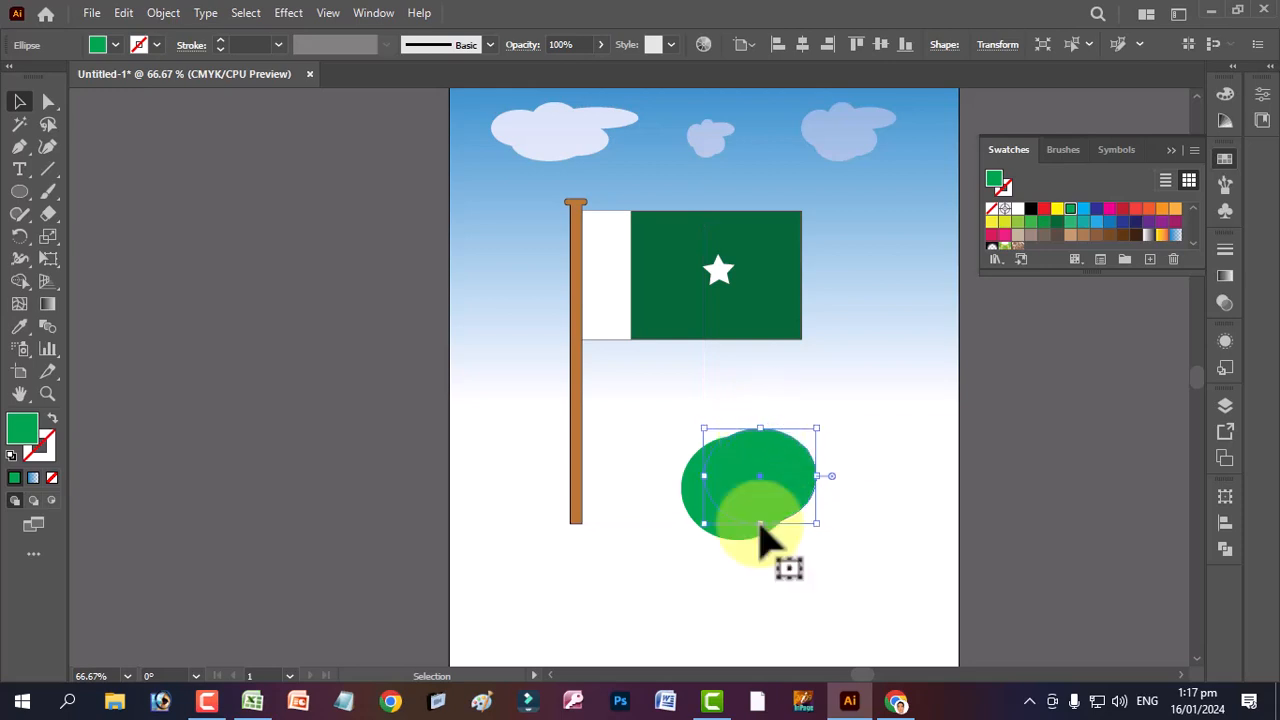
drag(764, 528, 835, 512)
drag(781, 485, 782, 491)
click(834, 580)
- Fill the front ellipse with yellow and subtract it from the green circle with the Shape Builder tool, leaving a crescent
click(808, 484)
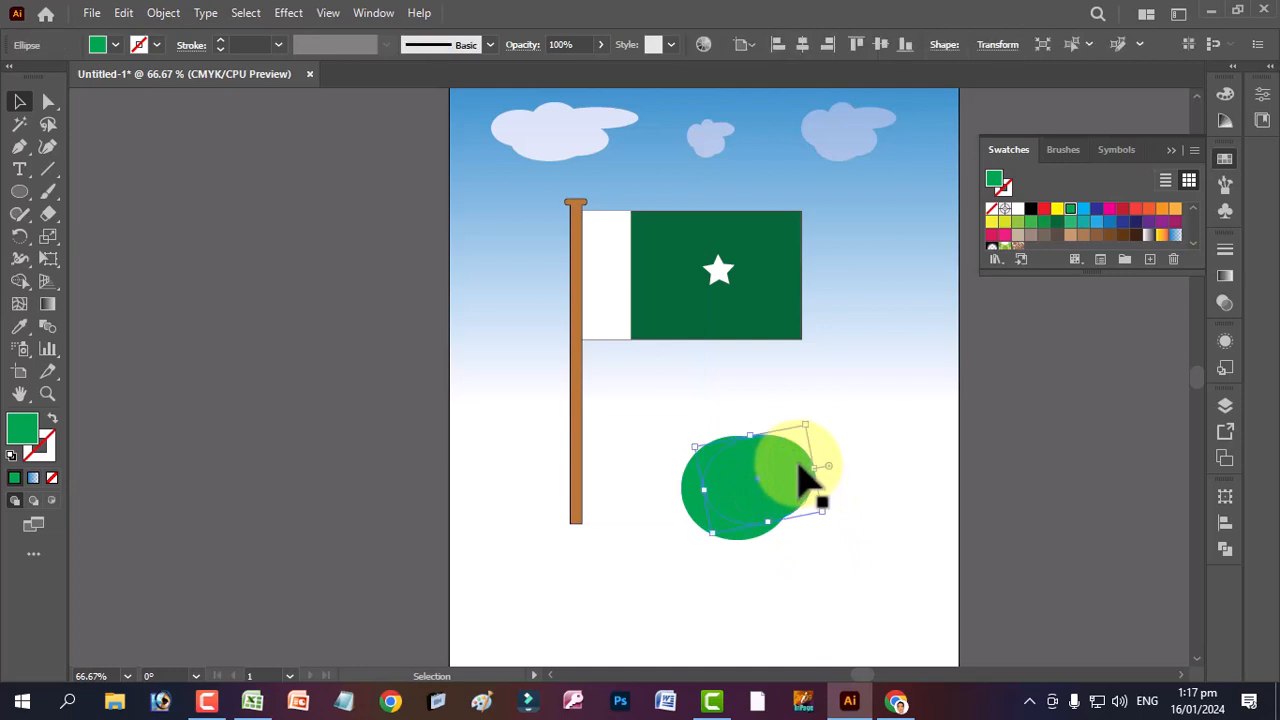
click(1056, 221)
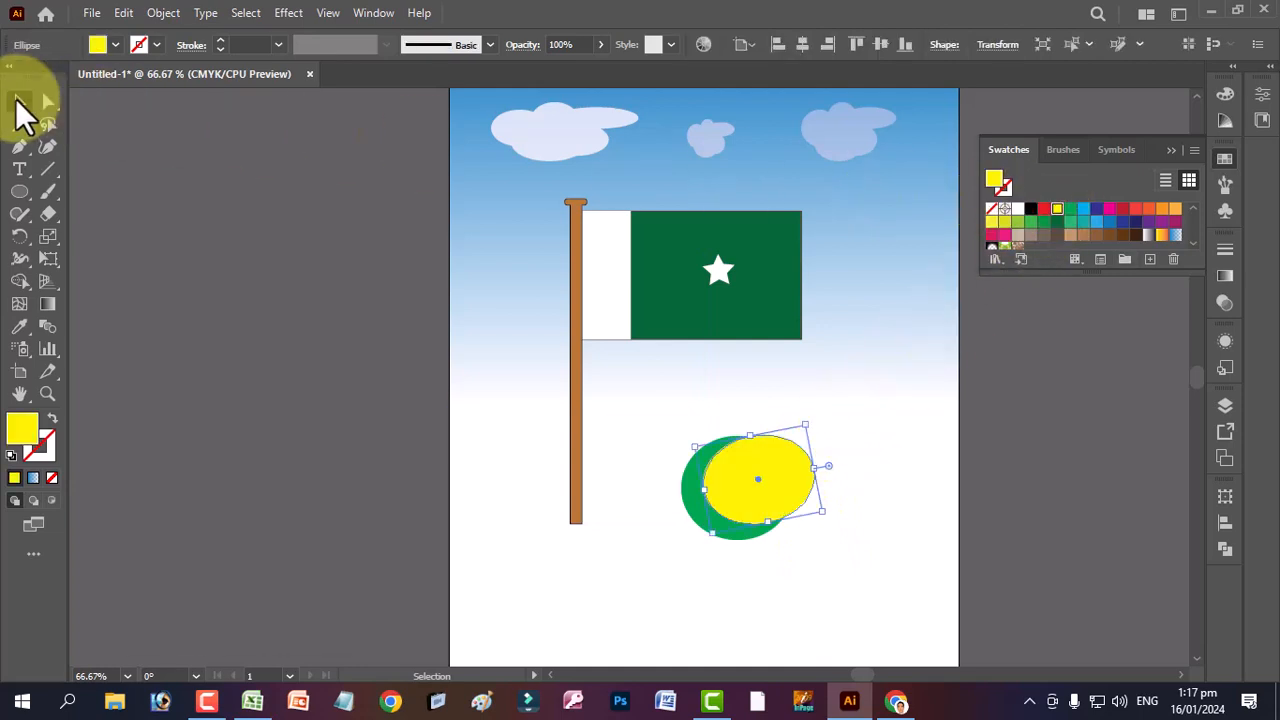
drag(863, 423, 672, 597)
click(18, 283)
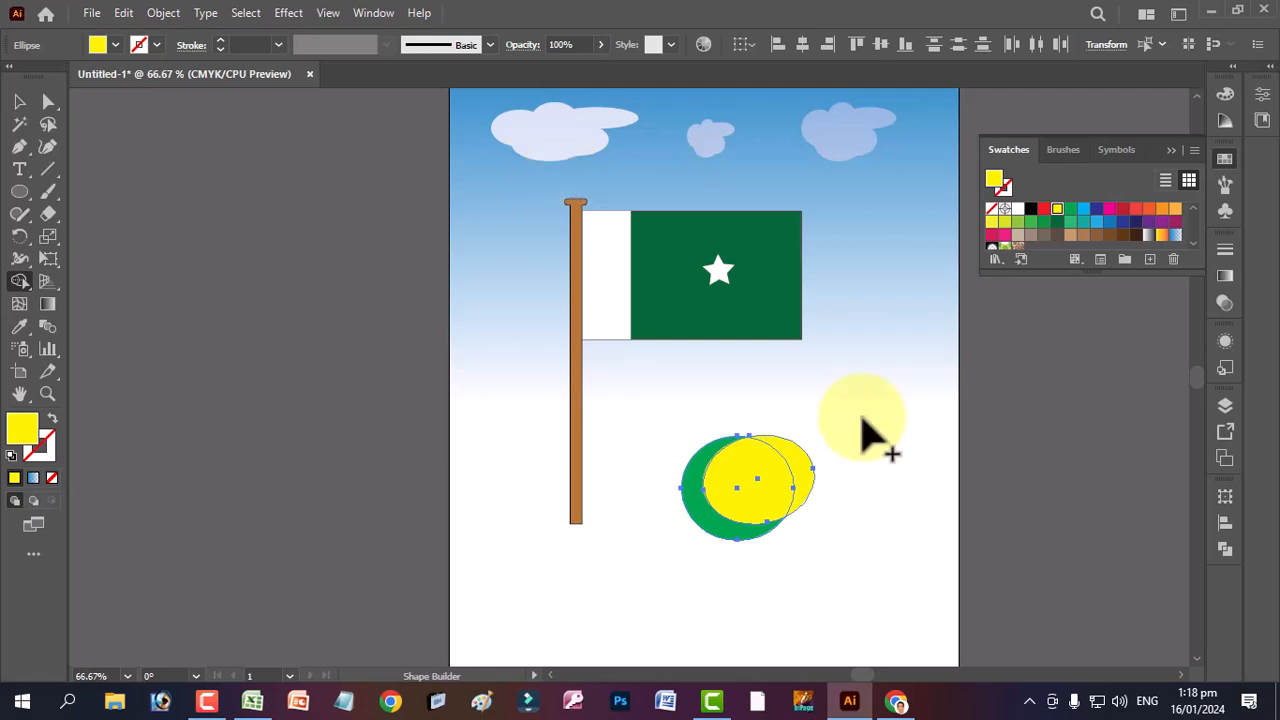
mouse_move(862, 420)
mouse_down()
mouse_move(794, 505)
mouse_move(762, 509)
mouse_up()
- Move the crescent onto the flag around the star, filled white and scaled down to fit the green field
click(18, 103)
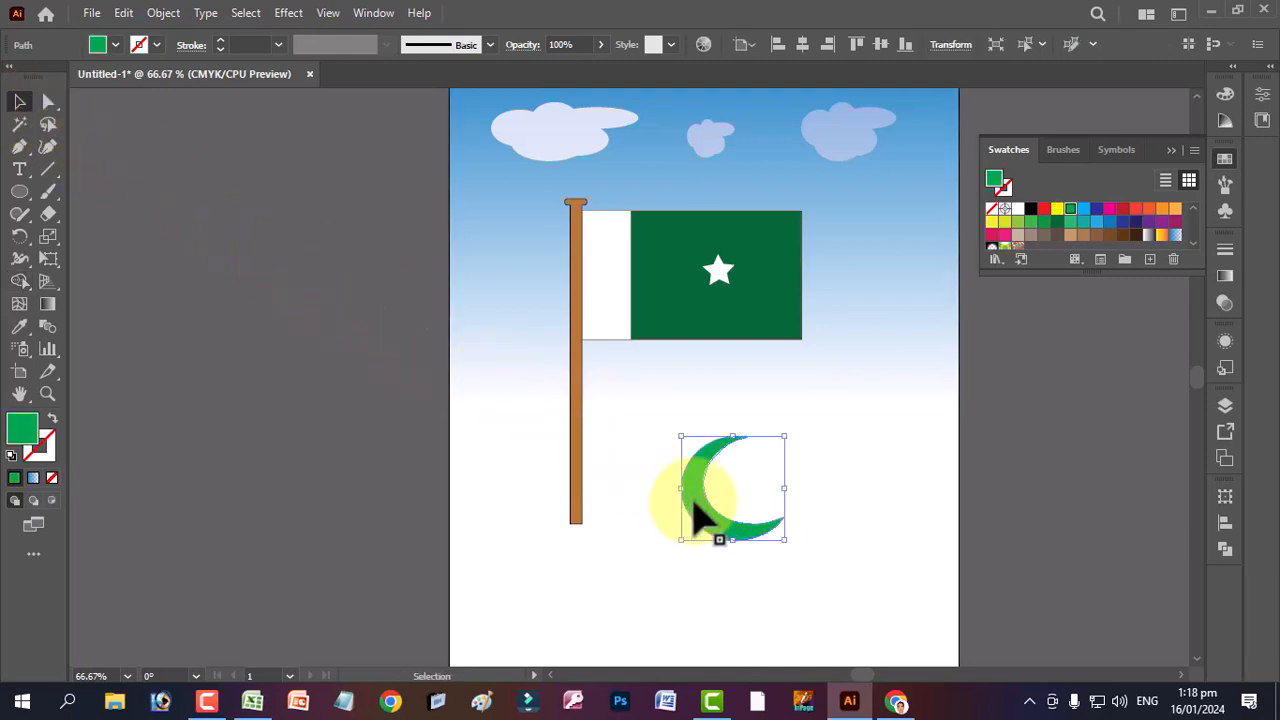
drag(712, 524, 668, 305)
click(1017, 209)
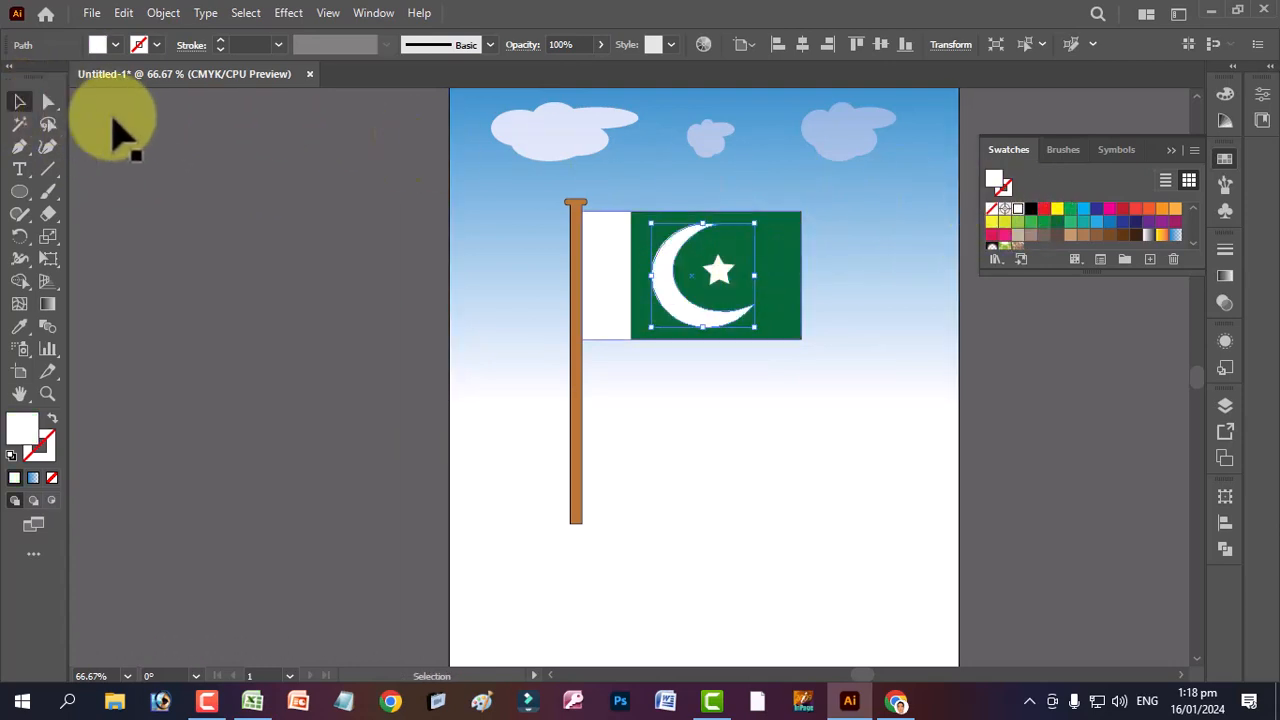
drag(754, 224, 743, 243)
click(760, 488)
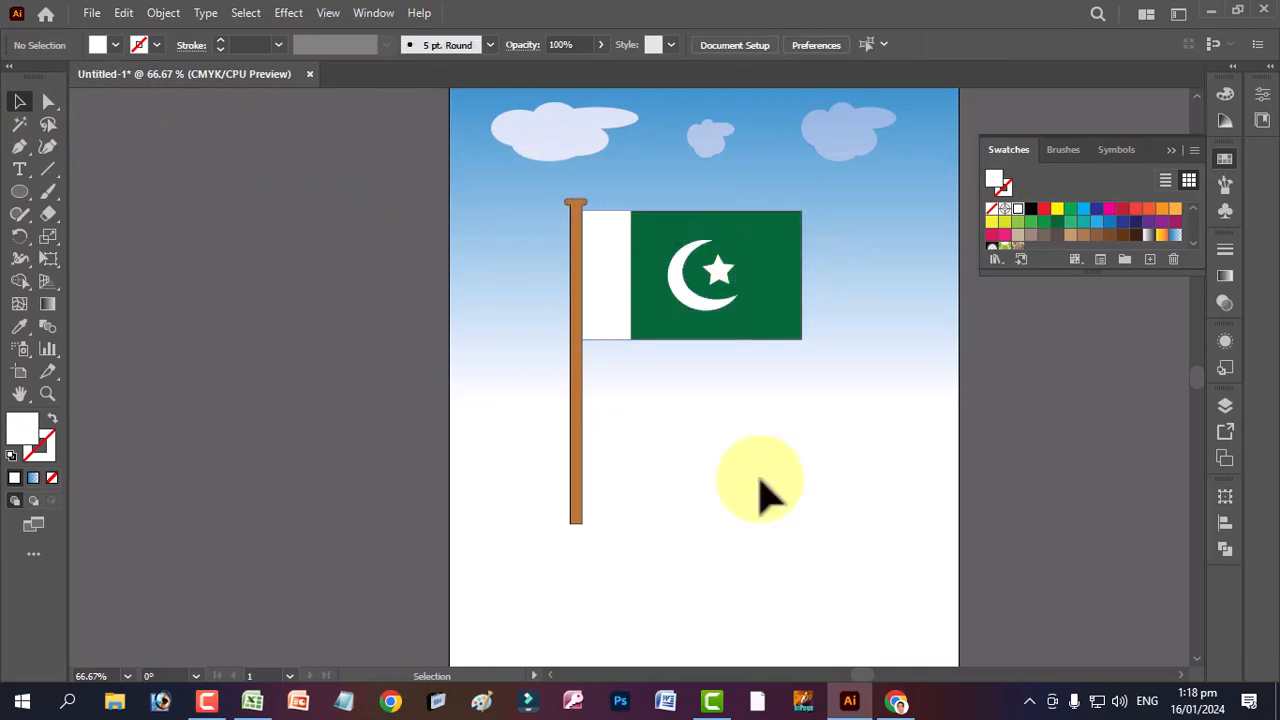
click(20, 282)
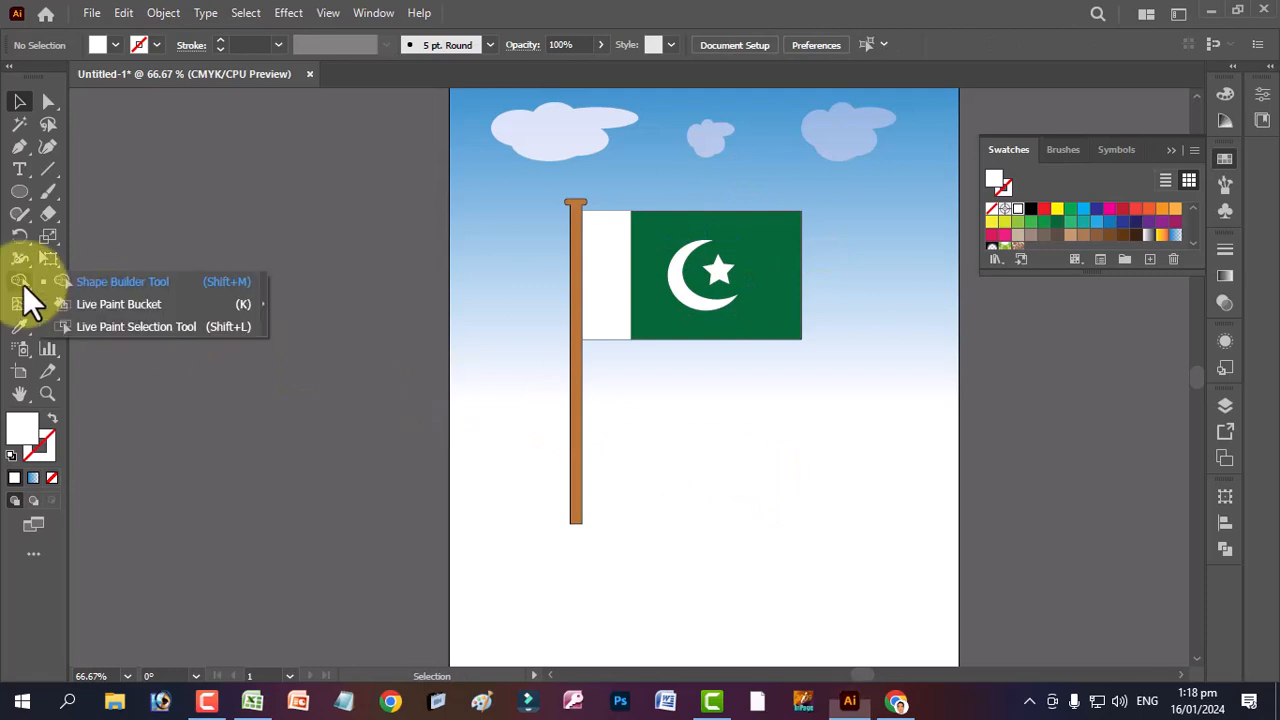
click(156, 286)
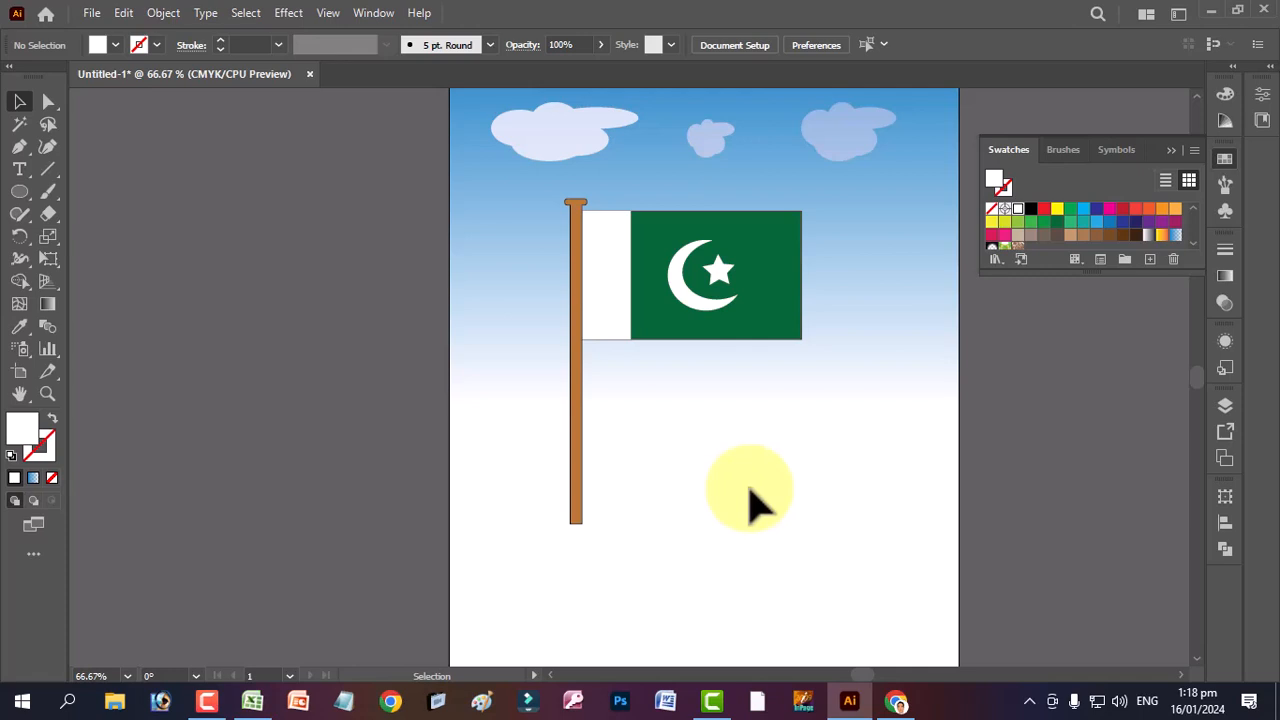
- Draw a nearly circular white ellipse in the blank area below the flag and give it a black stroke
click(21, 191)
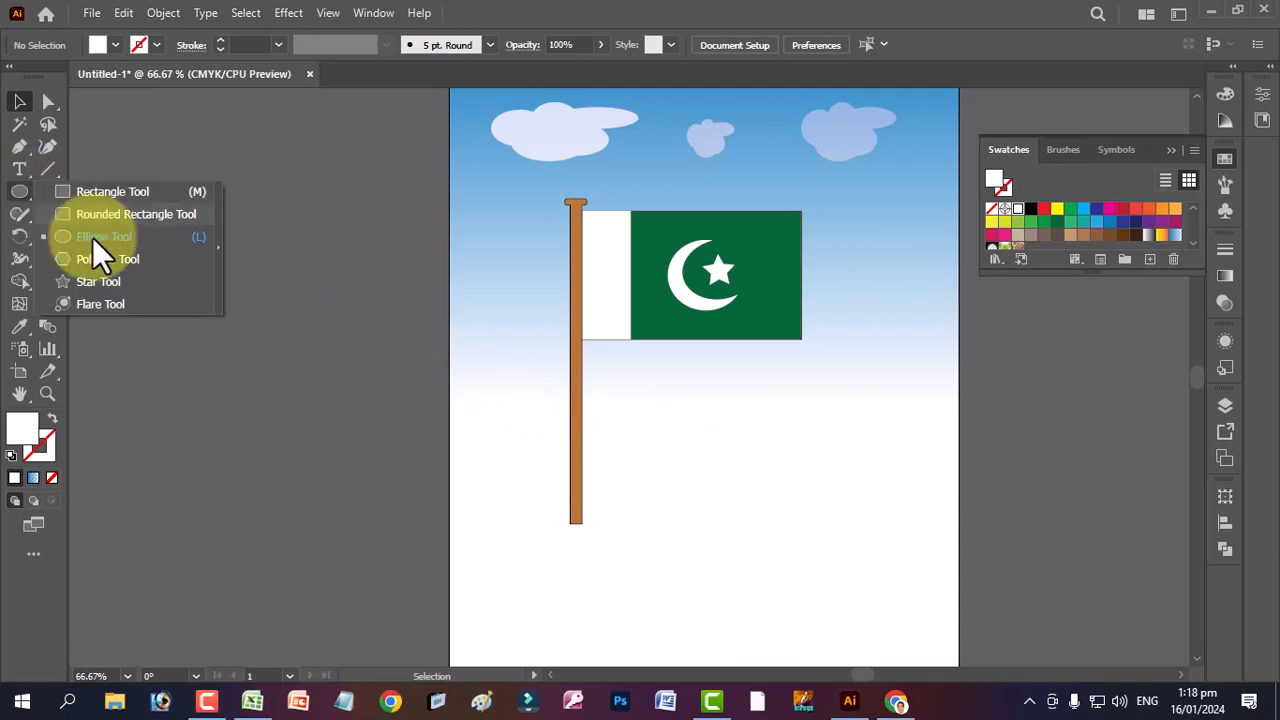
click(92, 237)
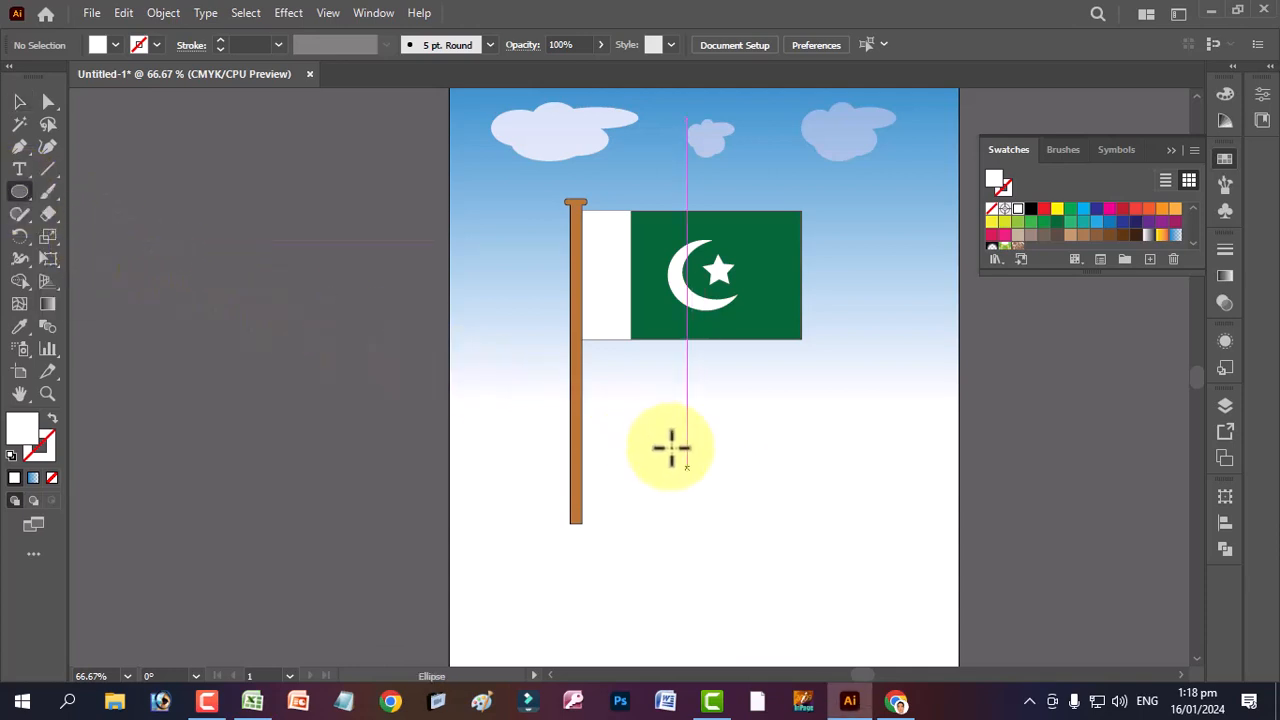
drag(669, 449, 832, 604)
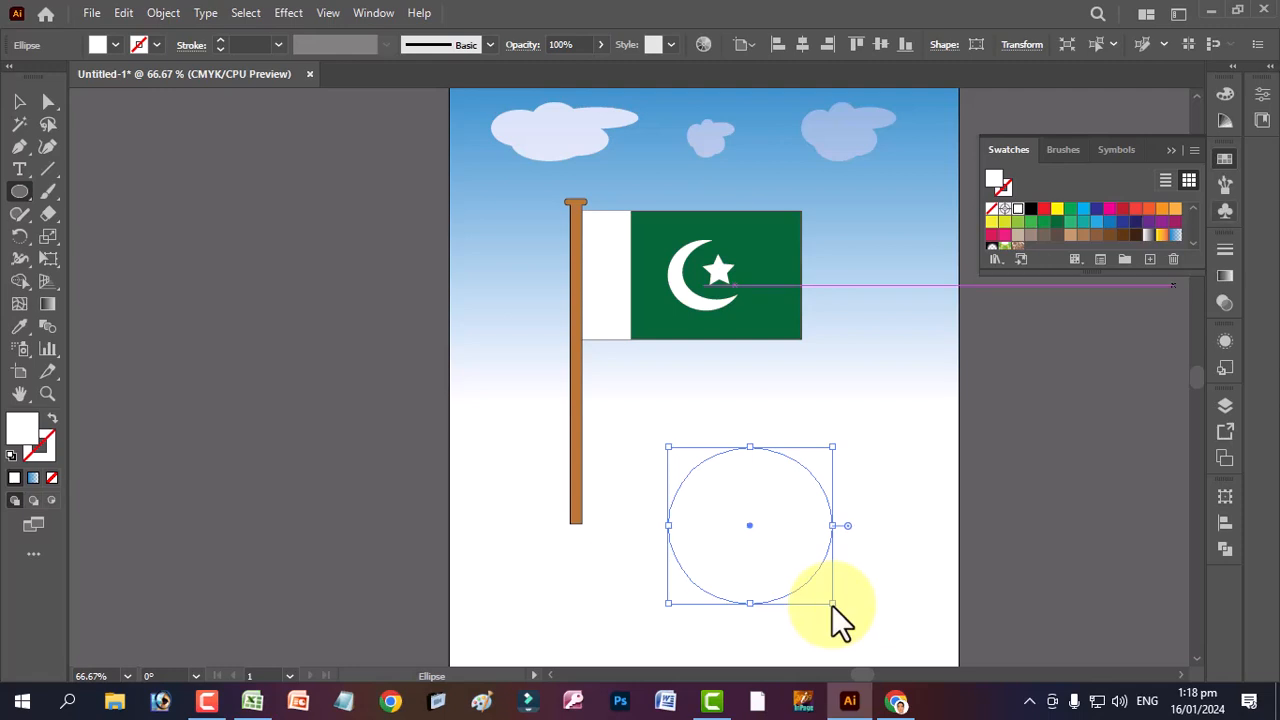
click(139, 46)
click(52, 75)
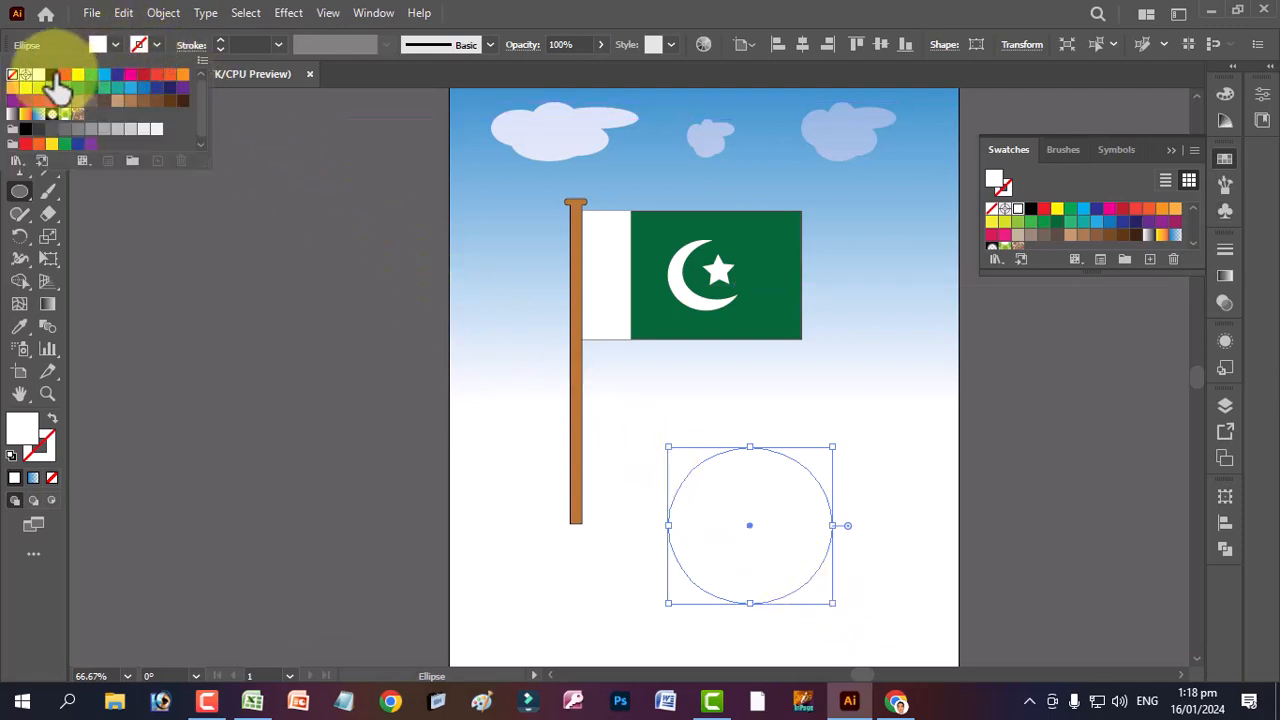
- Draw a closed curved band across the circle with the Pen tool, wide on one side and tapering to a point past the other
click(20, 190)
drag(20, 149, 59, 149)
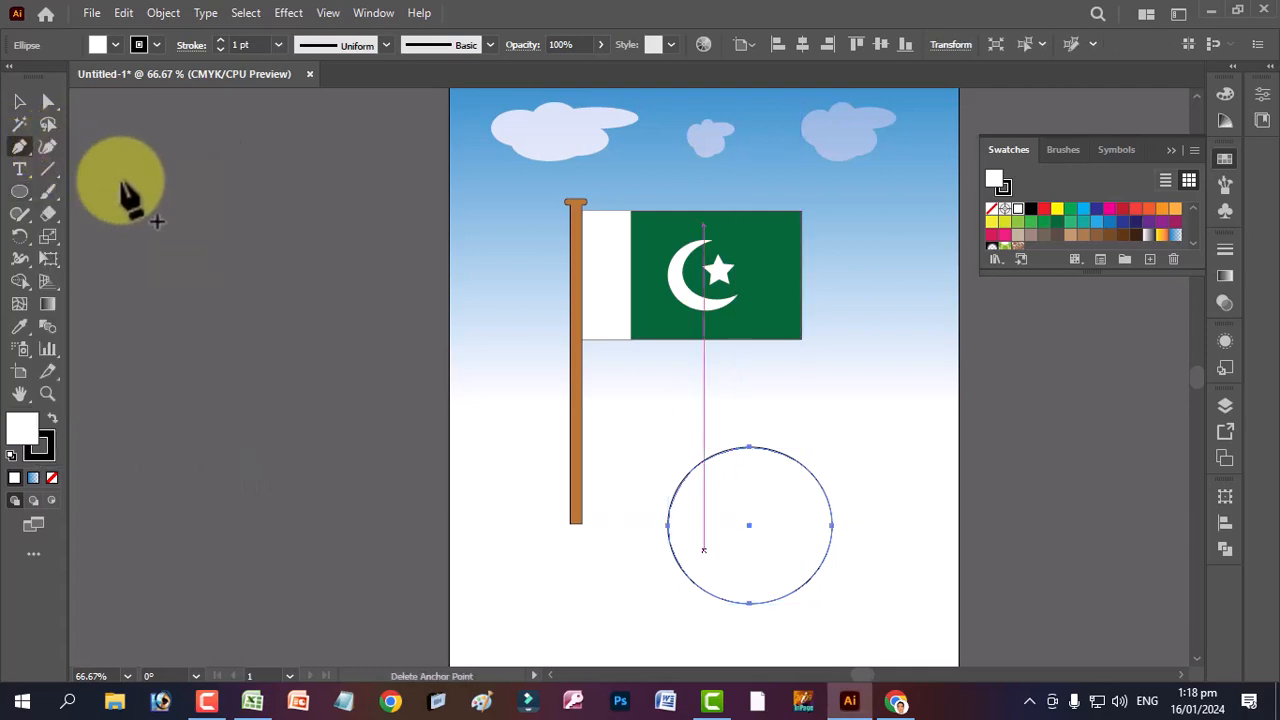
click(658, 467)
click(638, 551)
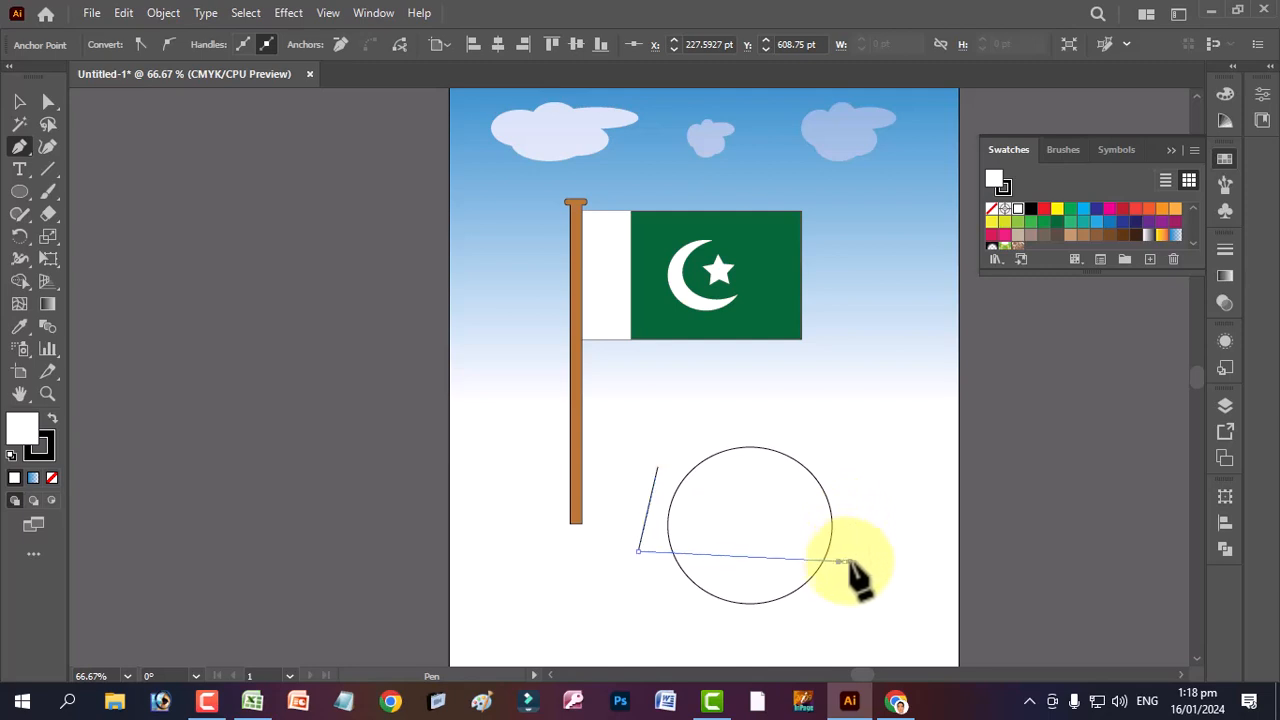
drag(844, 562, 892, 521)
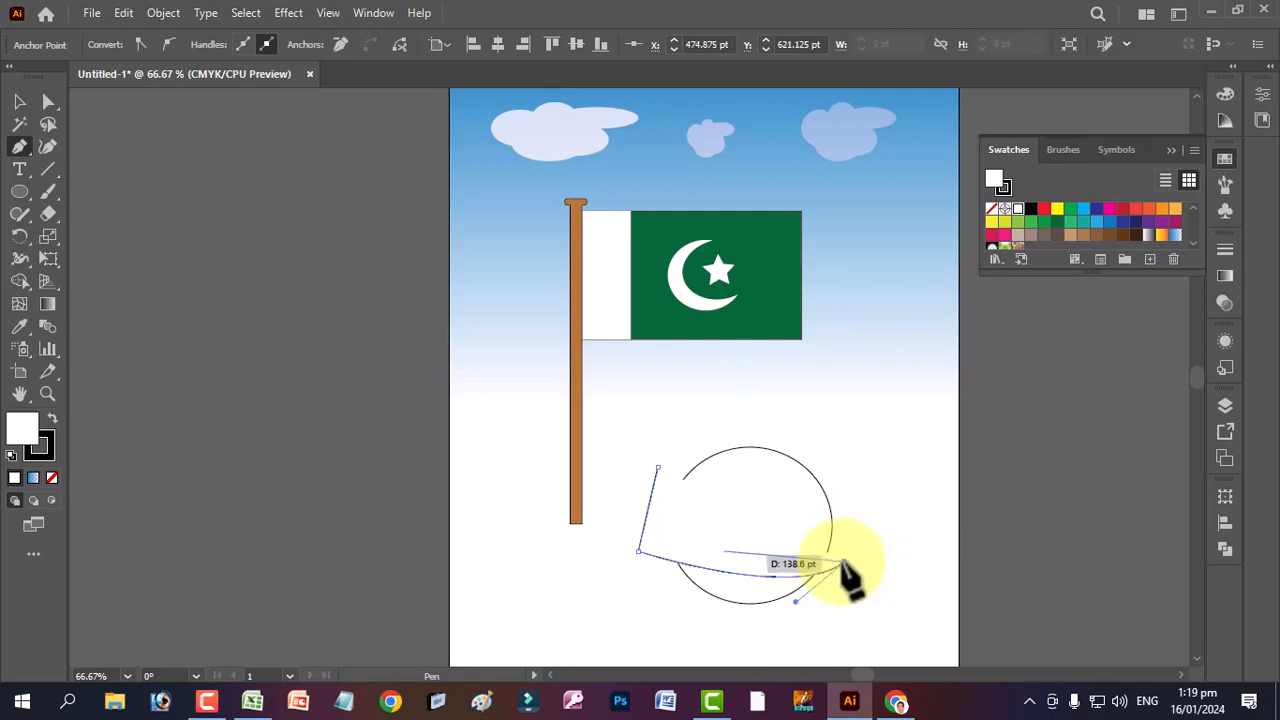
click(655, 479)
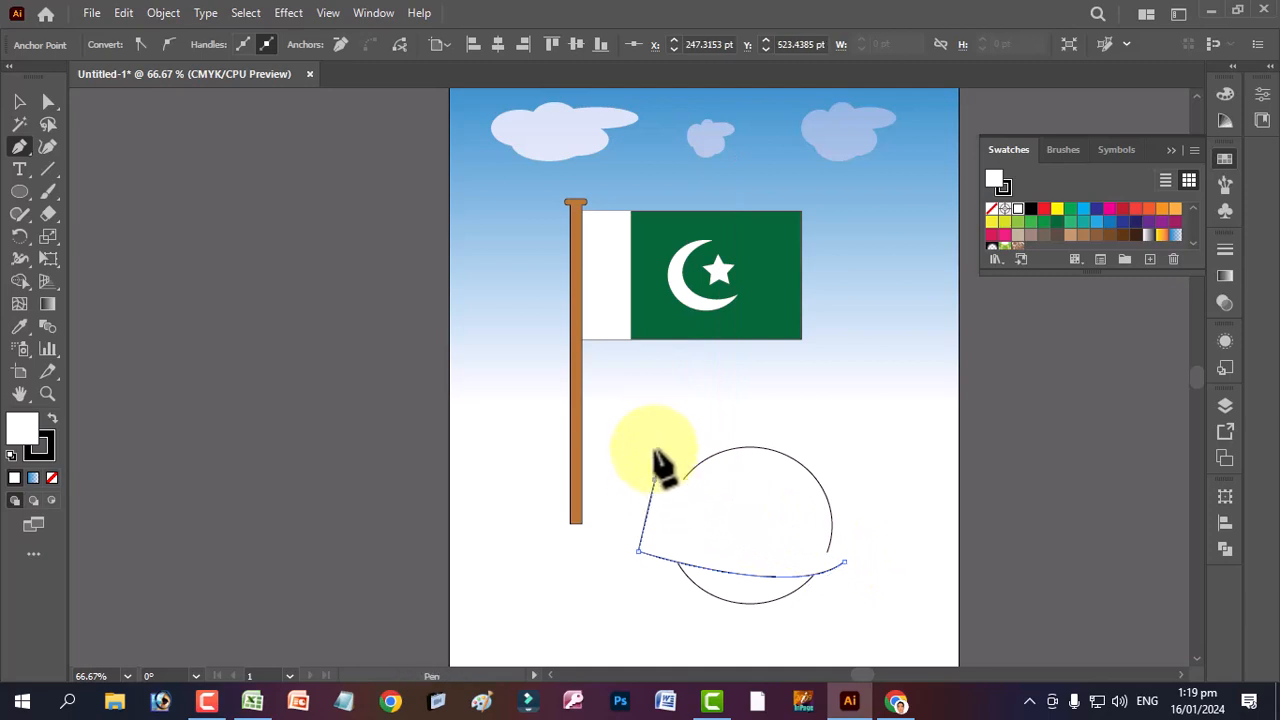
click(655, 479)
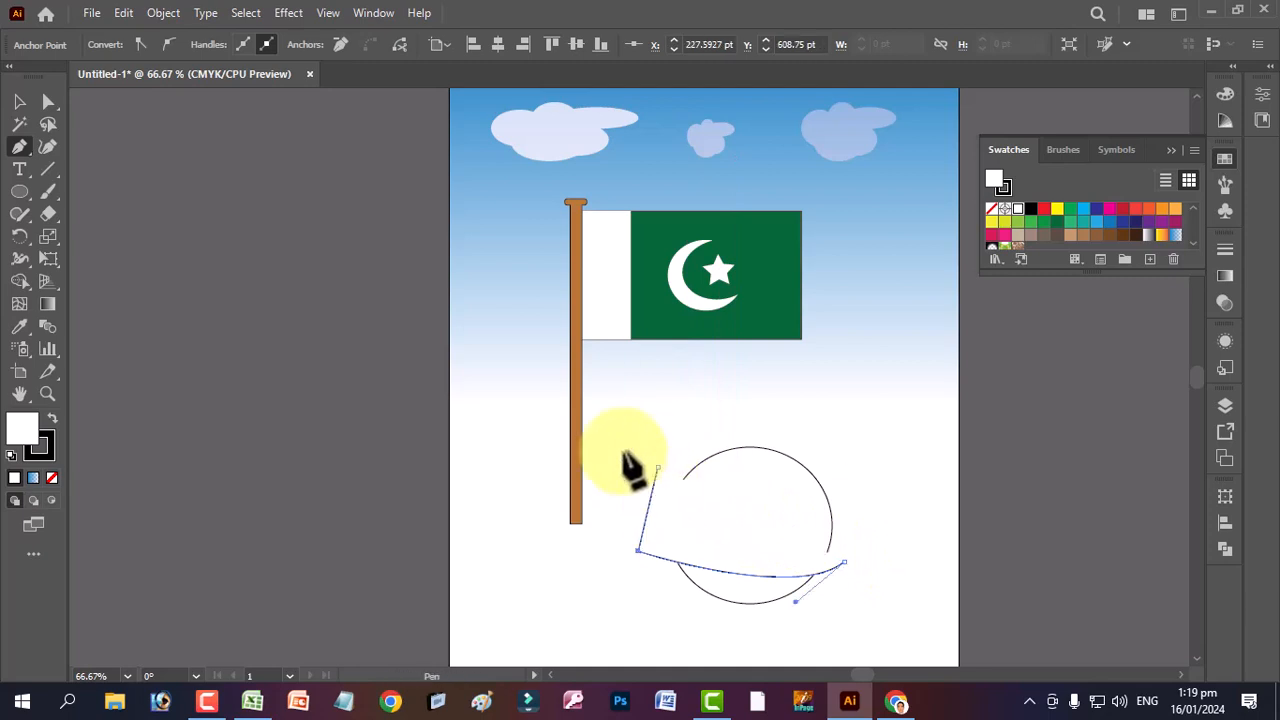
drag(656, 468, 621, 373)
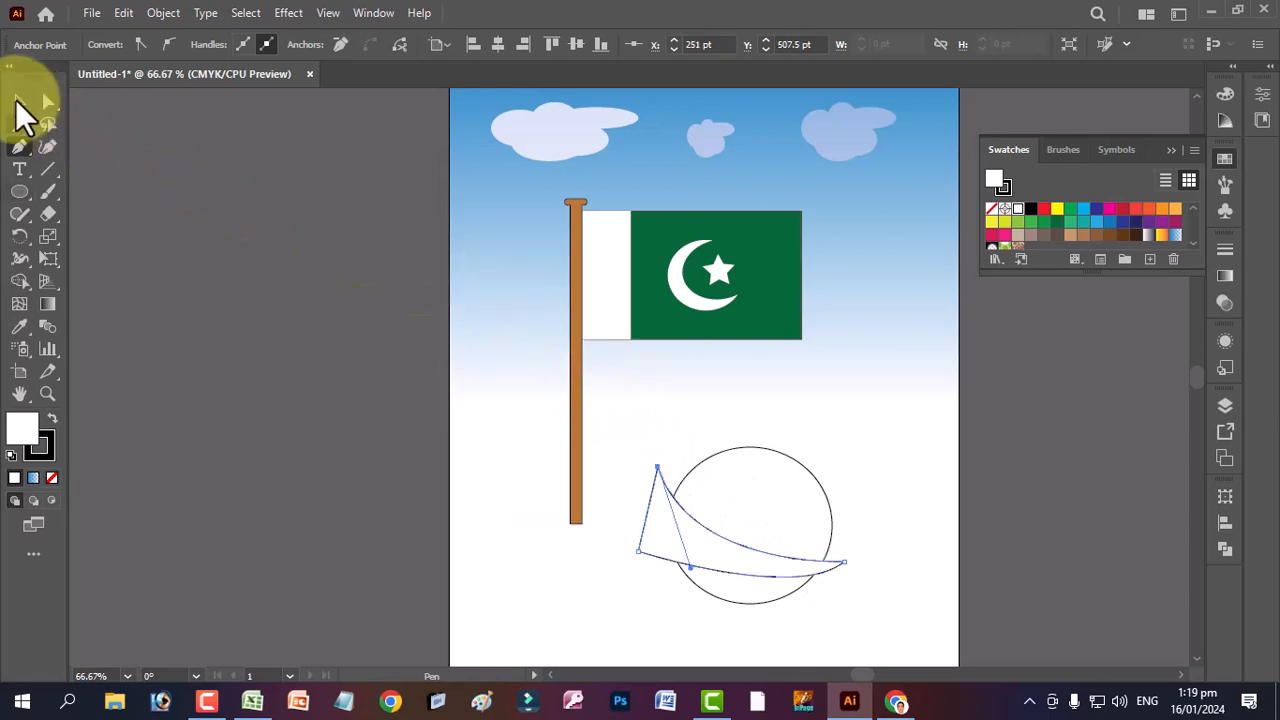
- Rotate the band slightly counterclockwise and move it up so it crosses the middle of the circle
click(19, 101)
click(775, 575)
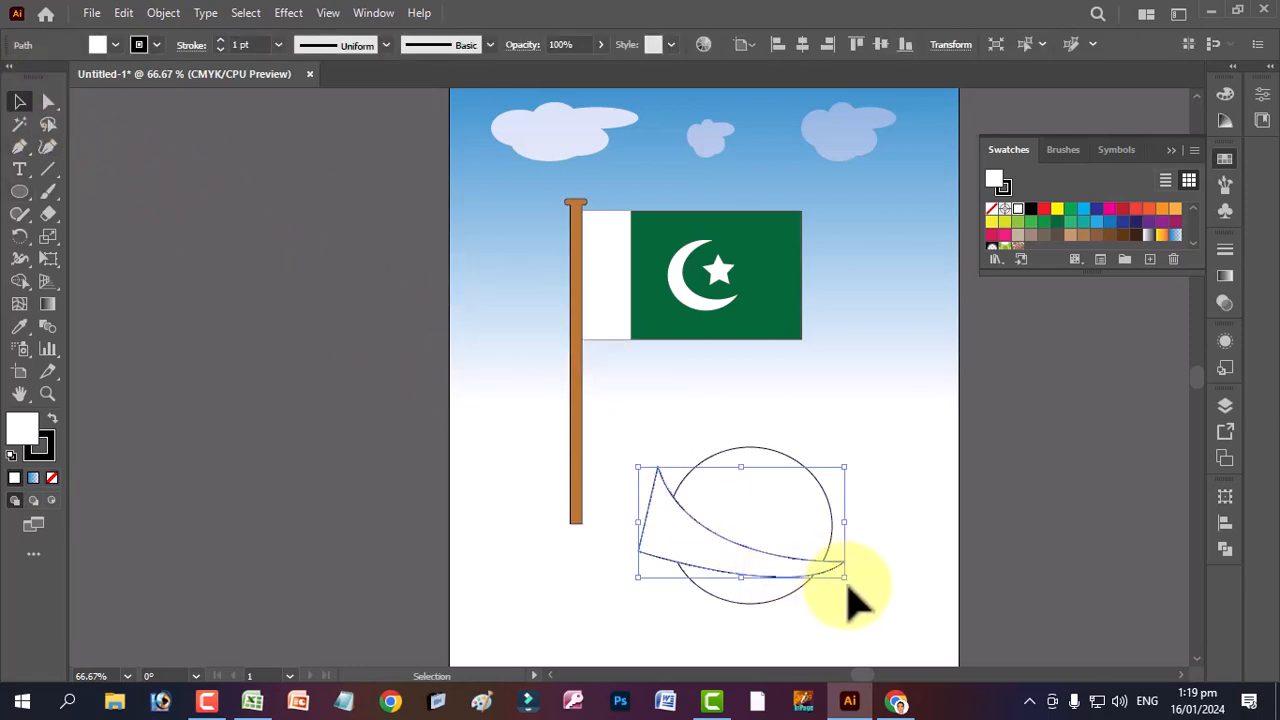
drag(849, 591, 870, 580)
drag(725, 567, 716, 538)
click(608, 585)
click(649, 535)
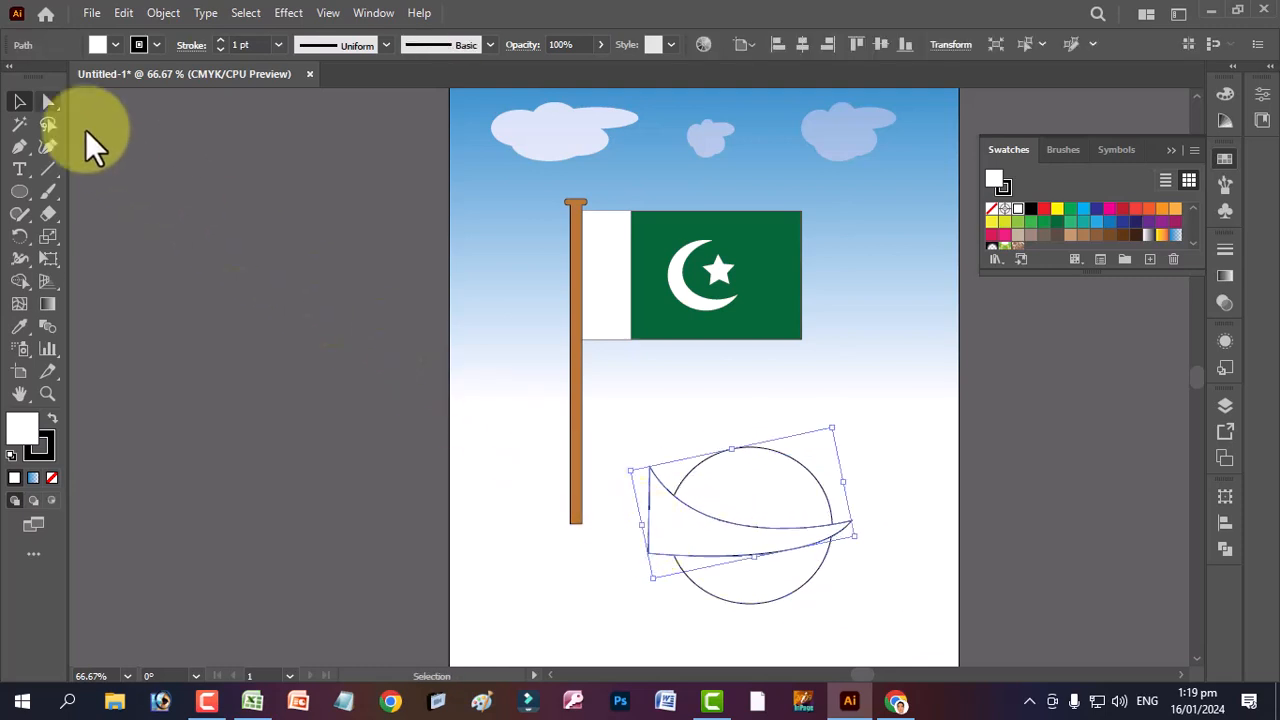
- Pull the lower corner of the band's wide end down, and shift the whole band slightly up across the circle
click(48, 101)
mouse_move(649, 553)
mouse_down()
mouse_move(662, 588)
mouse_move(648, 574)
mouse_up()
click(633, 570)
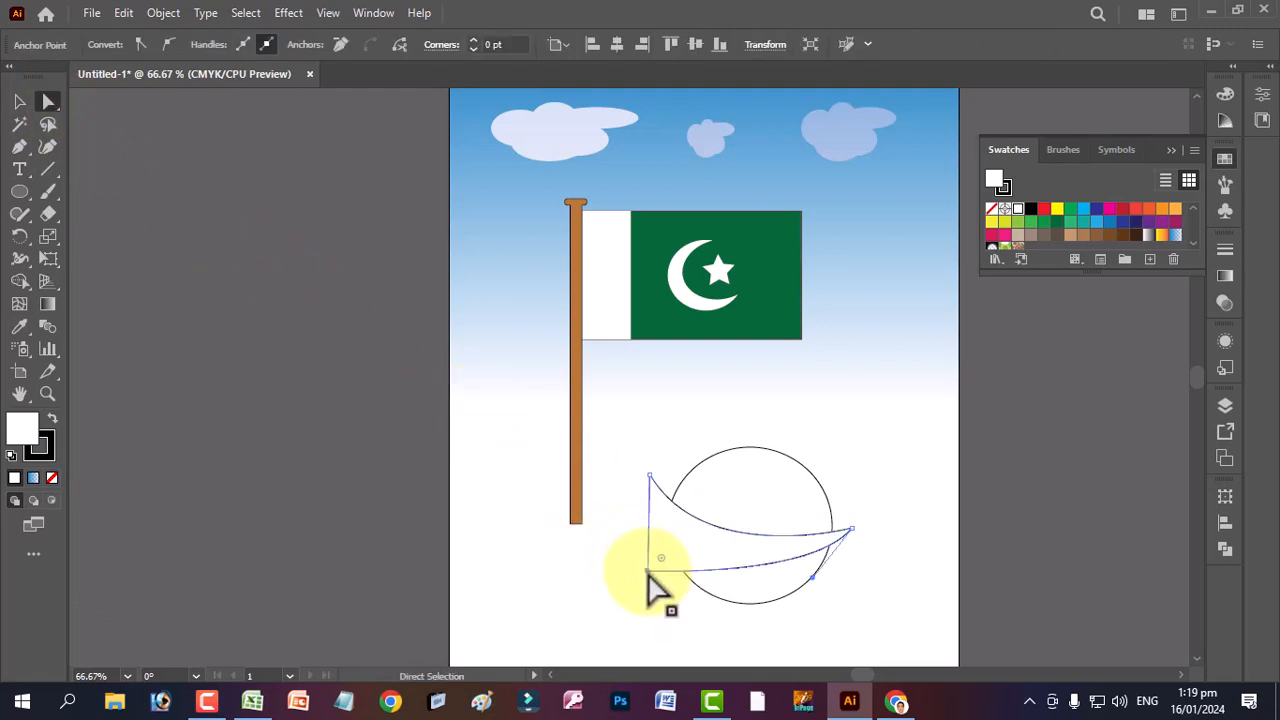
click(19, 101)
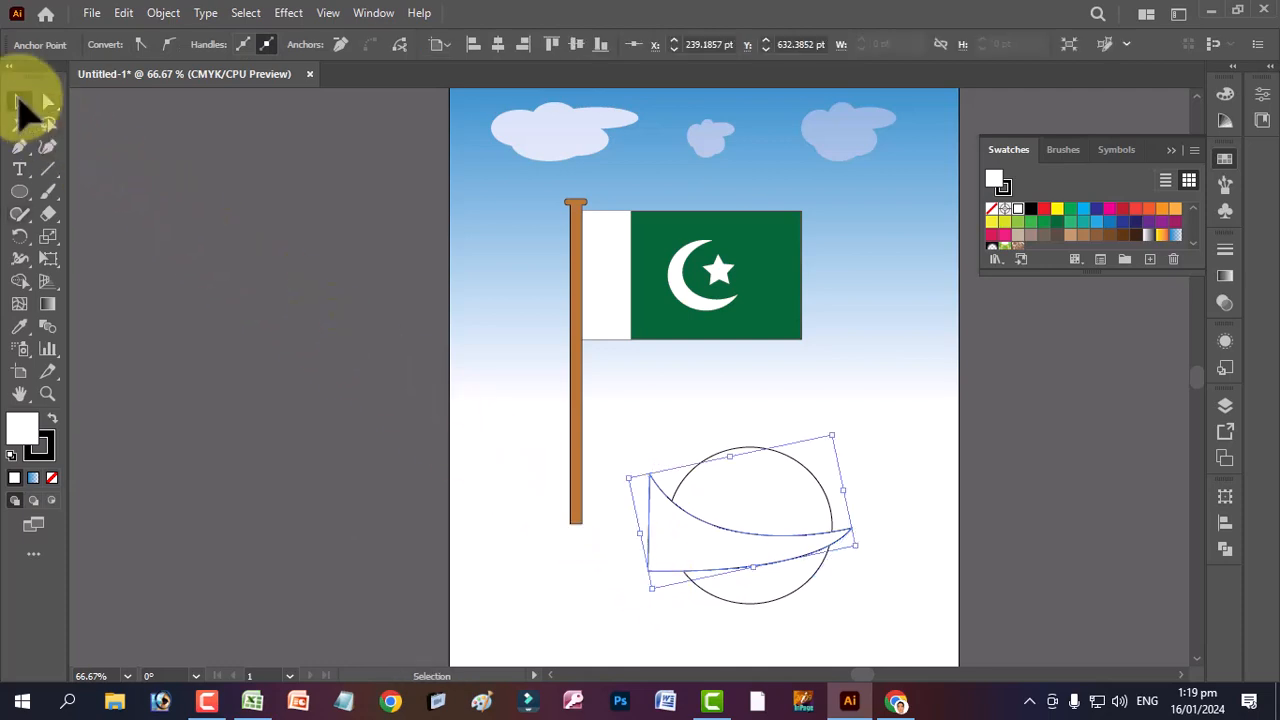
drag(666, 514, 666, 502)
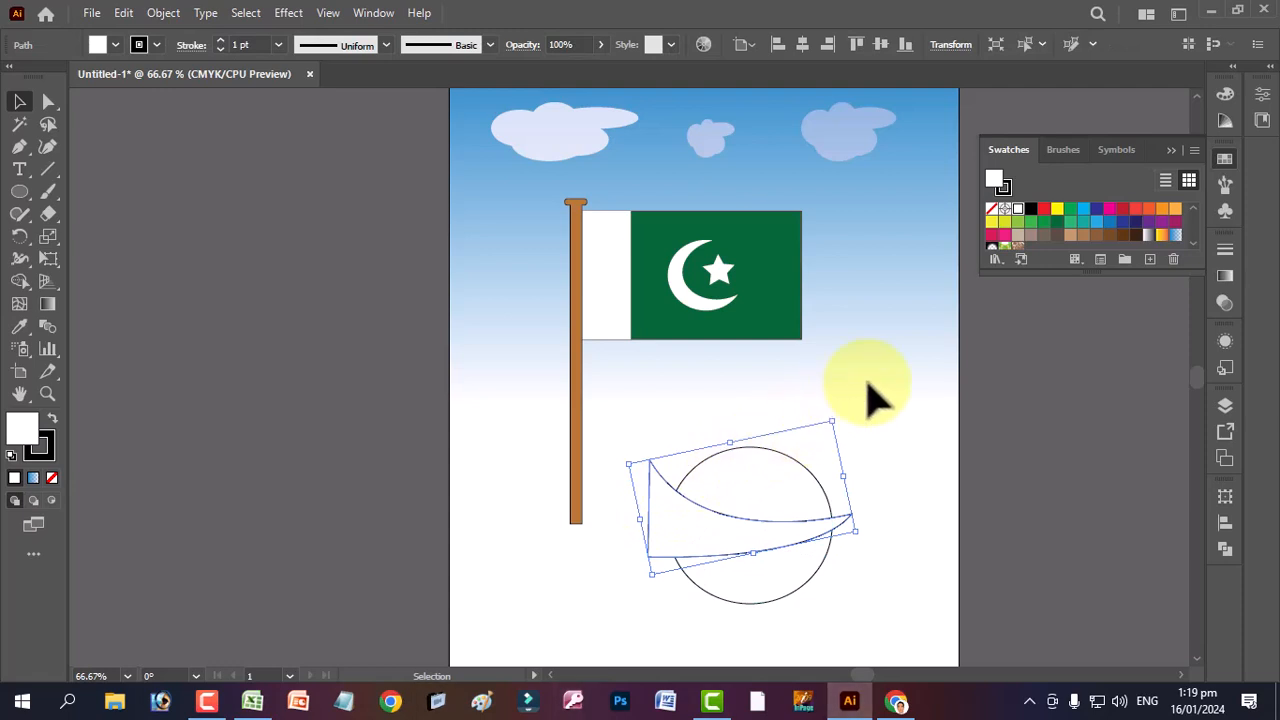
drag(850, 434, 700, 440)
key(ctrl+z)
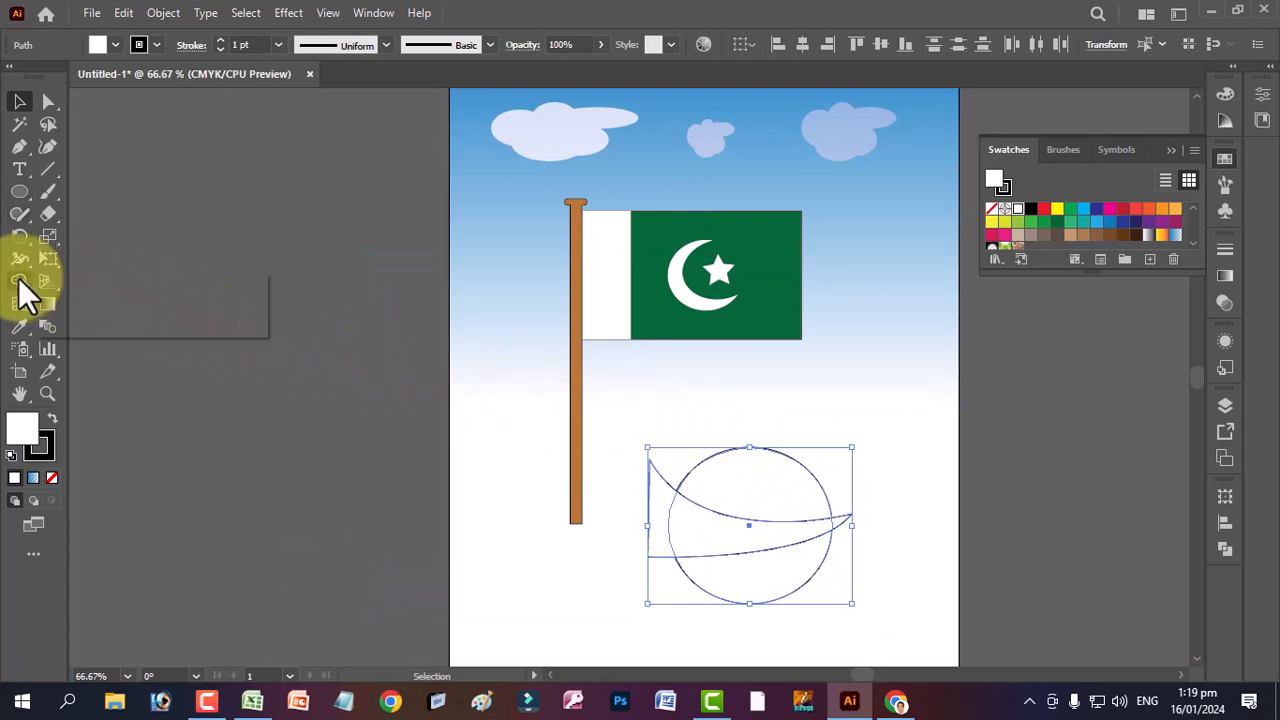
drag(20, 281, 72, 279)
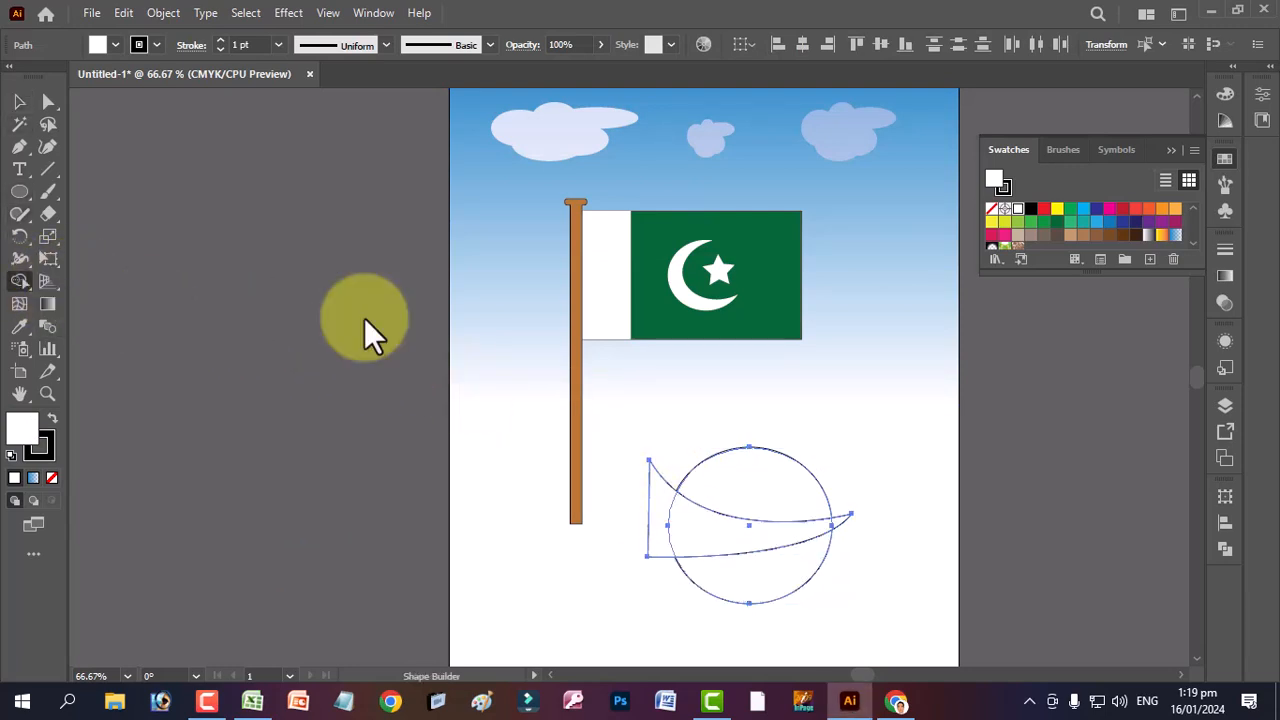
click(19, 101)
- Duplicate the circle and place the copy beside the base of the flag pole
click(789, 462)
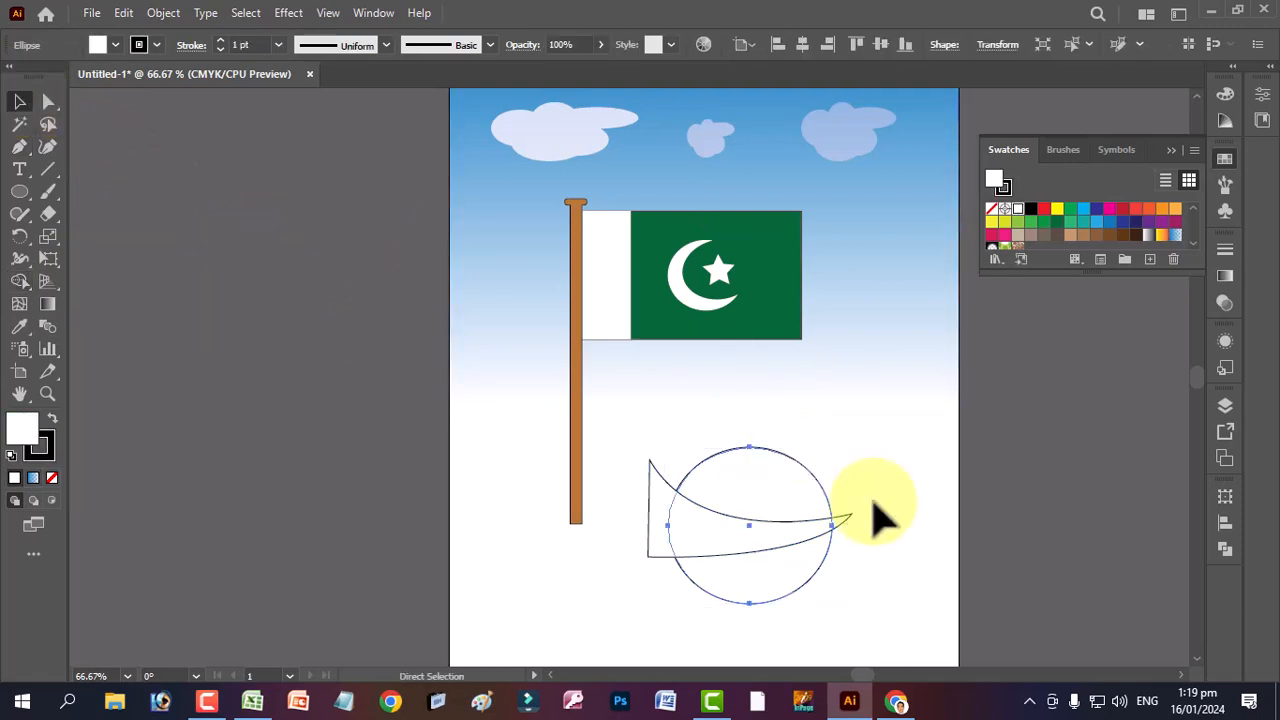
key(ctrl+v)
drag(627, 437, 483, 612)
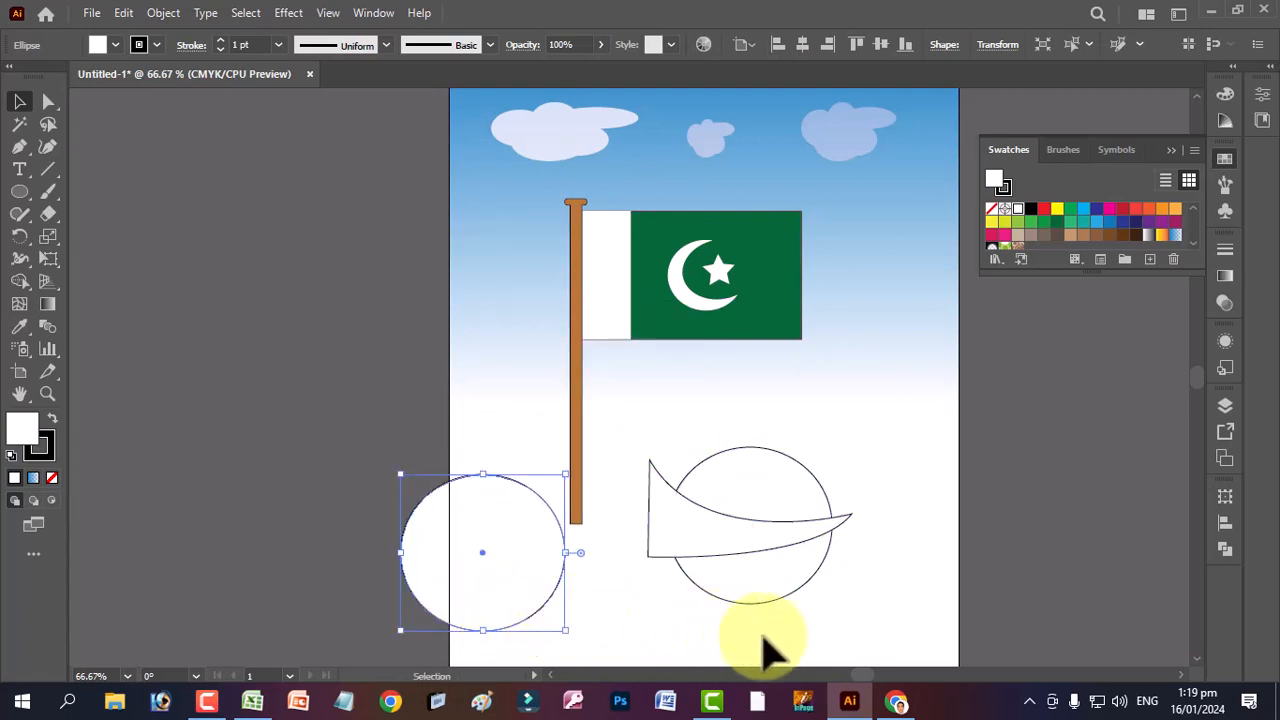
- Subtract the curved band from the original circle with the Shape Builder tool, leaving an upper and a lower piece
drag(830, 640, 703, 462)
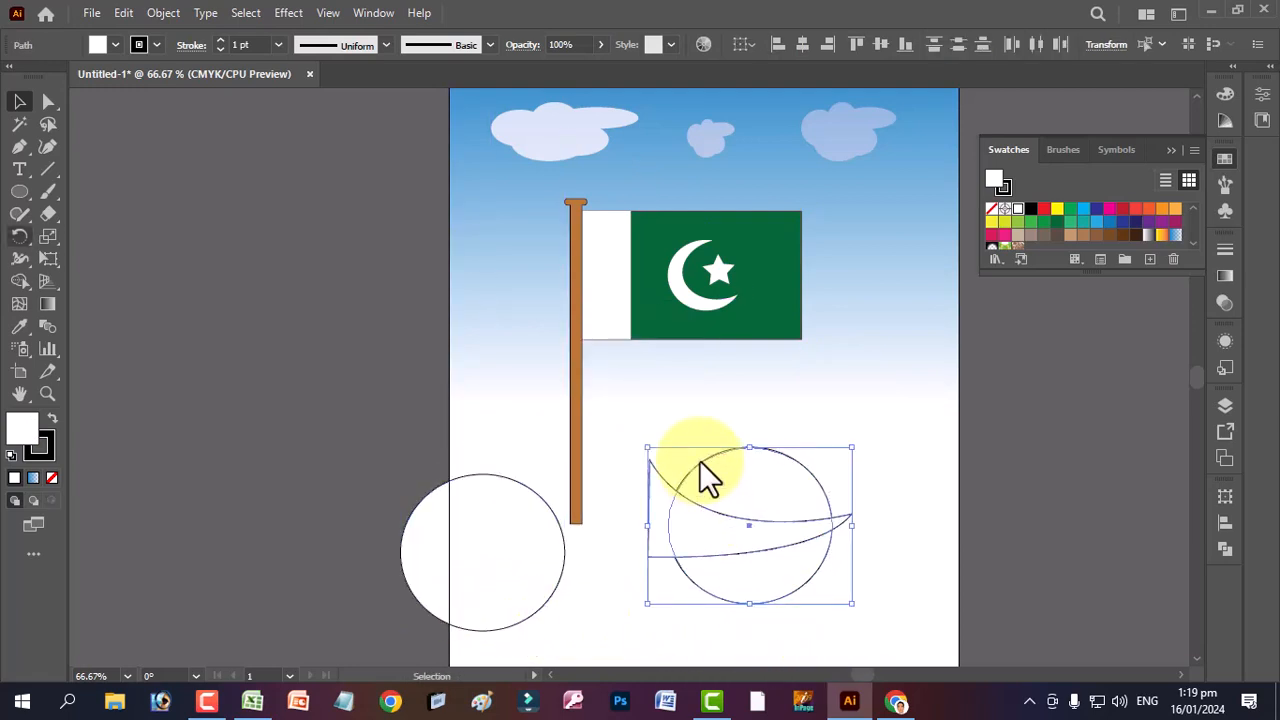
drag(15, 276, 74, 273)
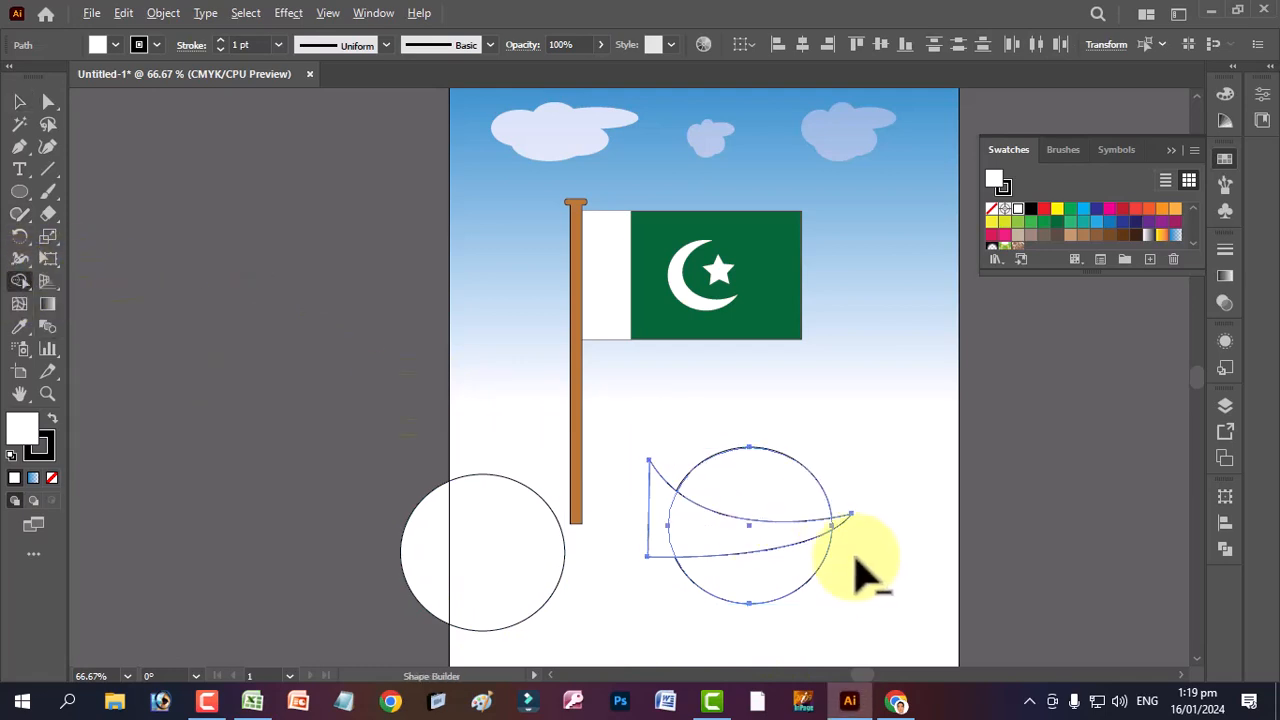
mouse_move(632, 497)
mouse_down()
mouse_move(698, 529)
mouse_move(862, 528)
mouse_up()
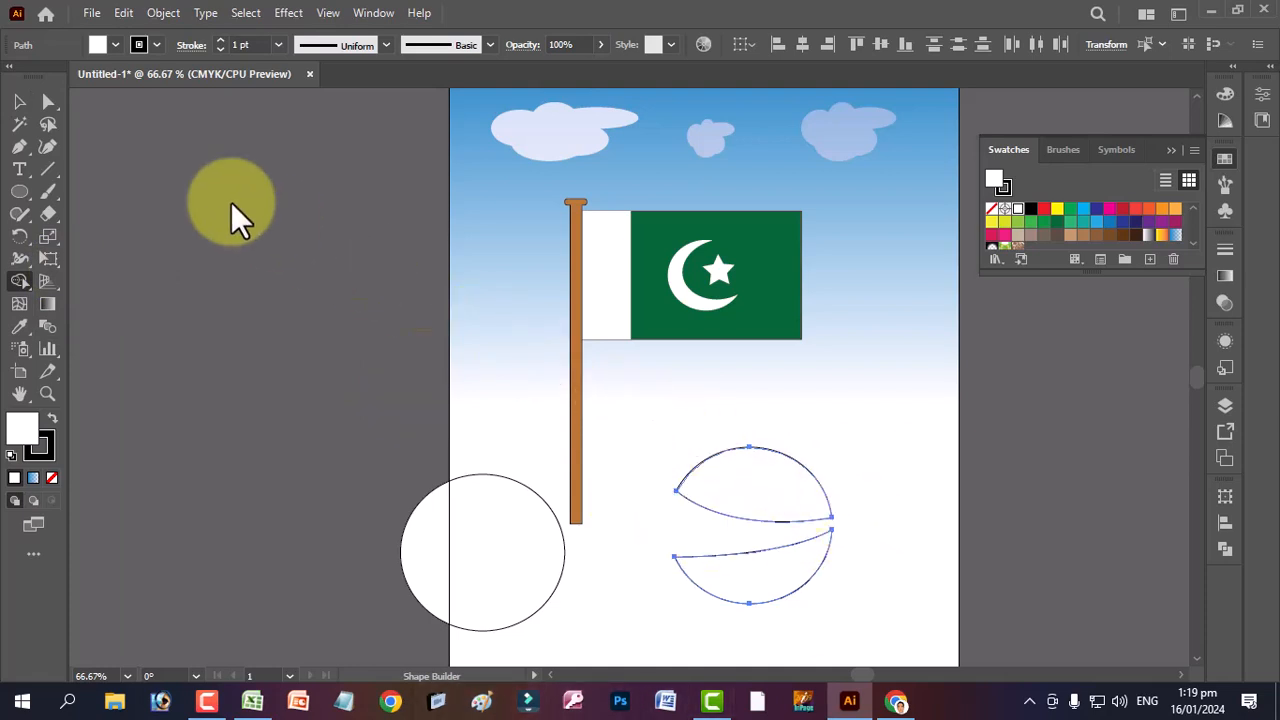
- Fill the upper piece of the split circle with red and the lower piece with dark blue
click(20, 104)
click(471, 557)
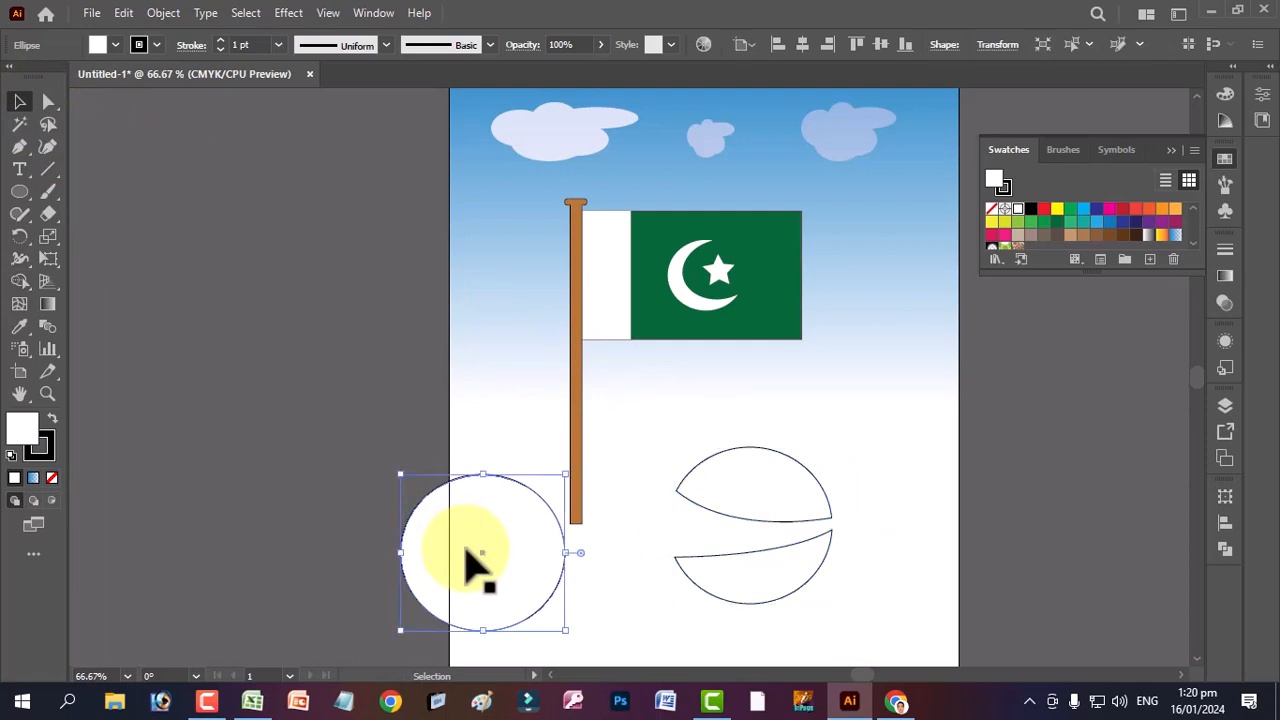
drag(881, 481, 737, 606)
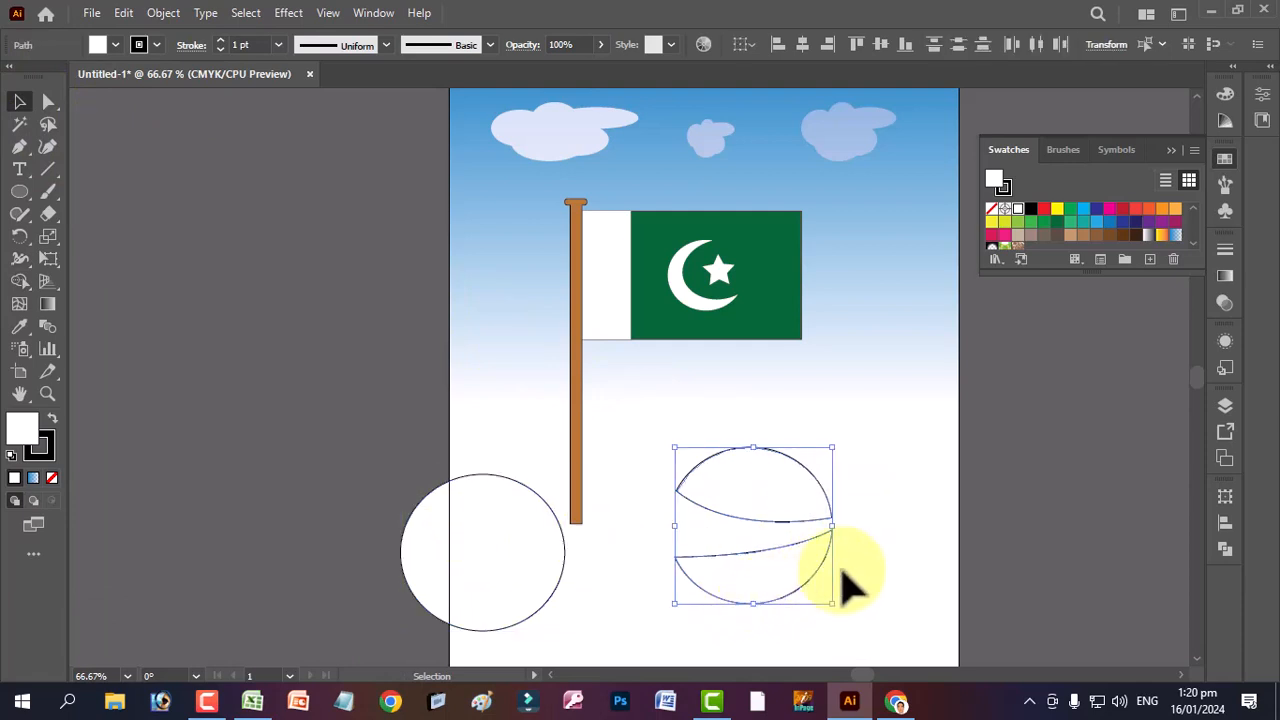
click(829, 520)
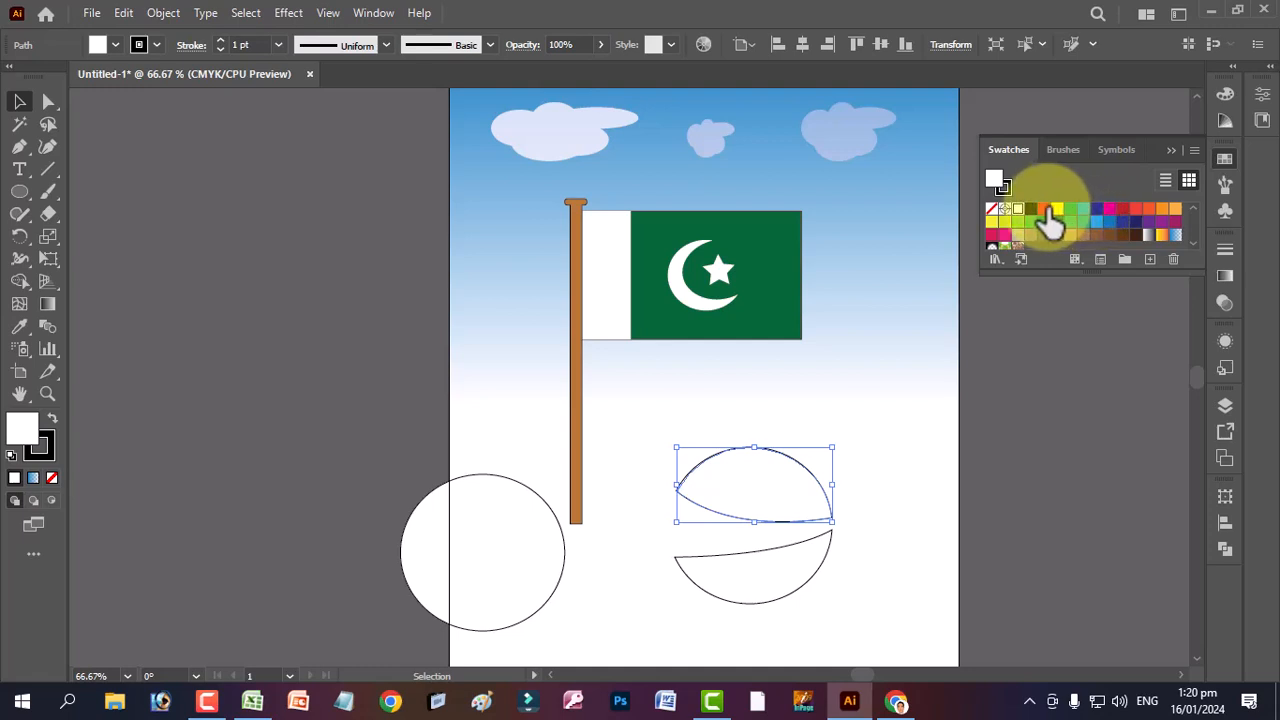
click(1045, 208)
click(1097, 208)
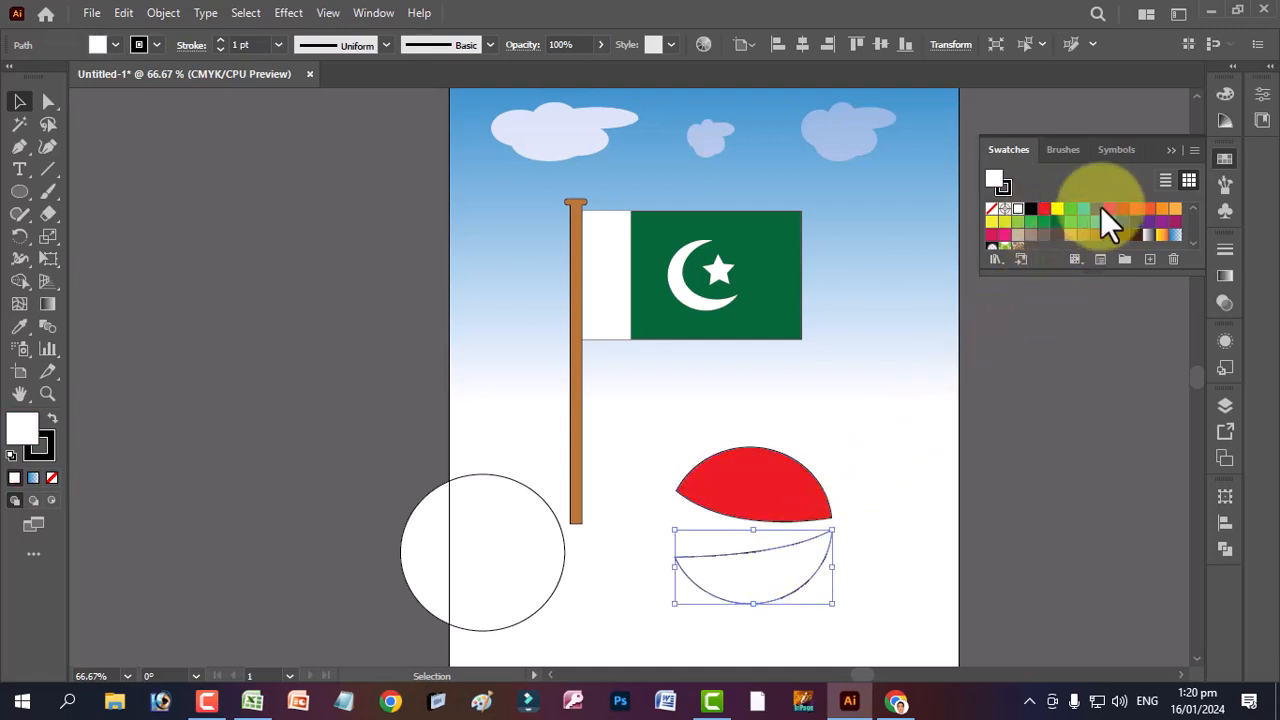
- Move the spare white circle to the far side of the coloured pieces, and group the red and blue pieces together
drag(474, 570, 909, 614)
click(794, 516)
shift+click(774, 590)
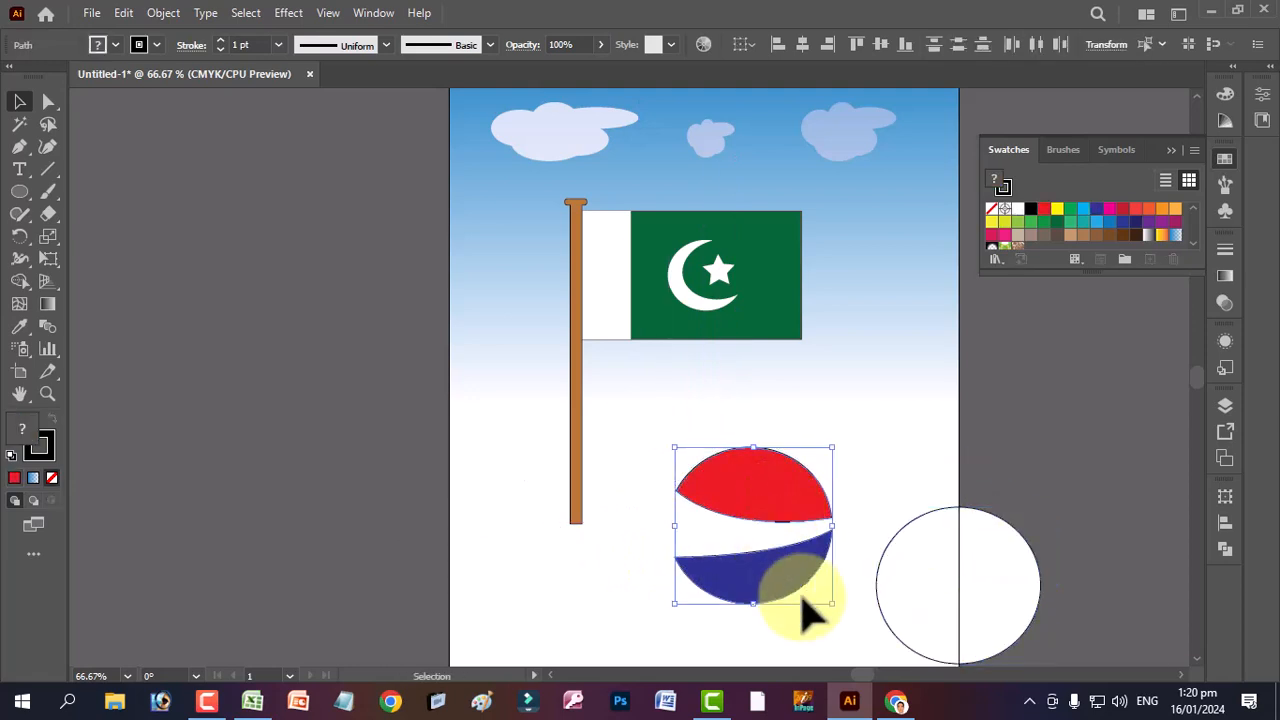
key(a)
key(v)
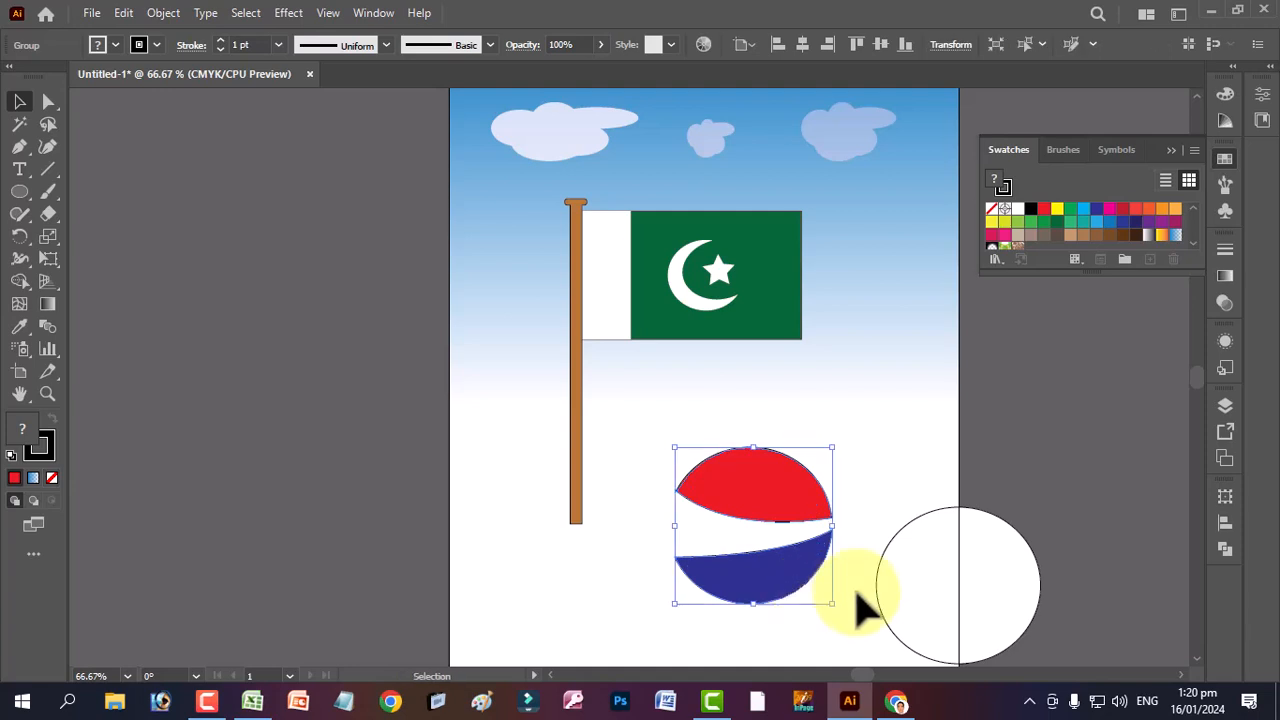
- Move the white circle over the red and blue group and align both to their horizontal and vertical centers
drag(930, 605, 786, 523)
drag(842, 628, 730, 474)
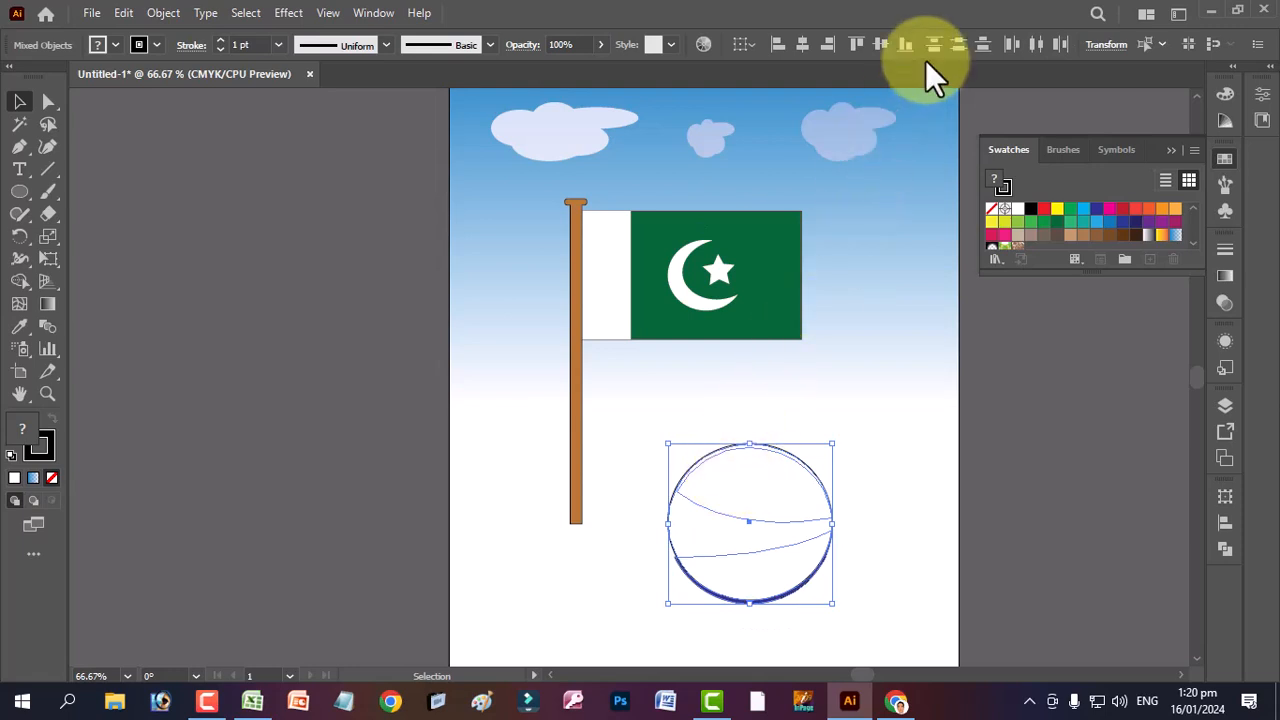
click(803, 47)
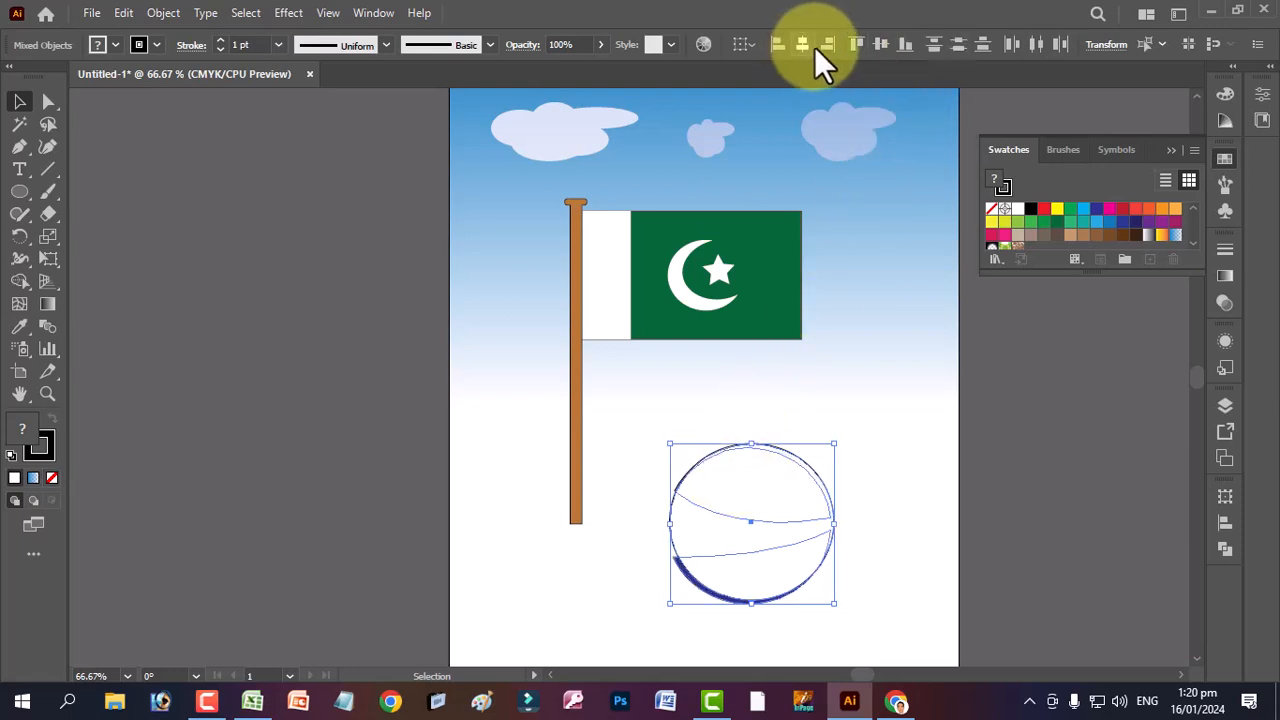
click(886, 40)
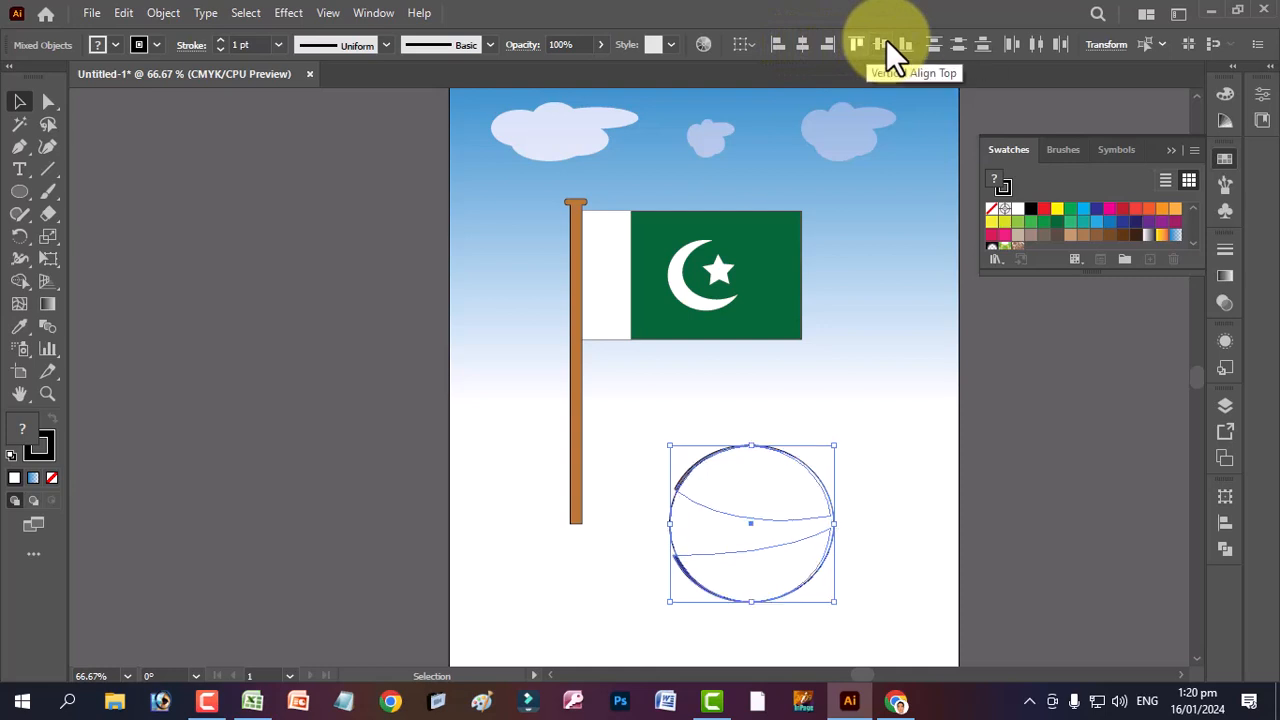
- Send the white circle behind the red and blue group so that the coloured pieces show on top of it
click(935, 488)
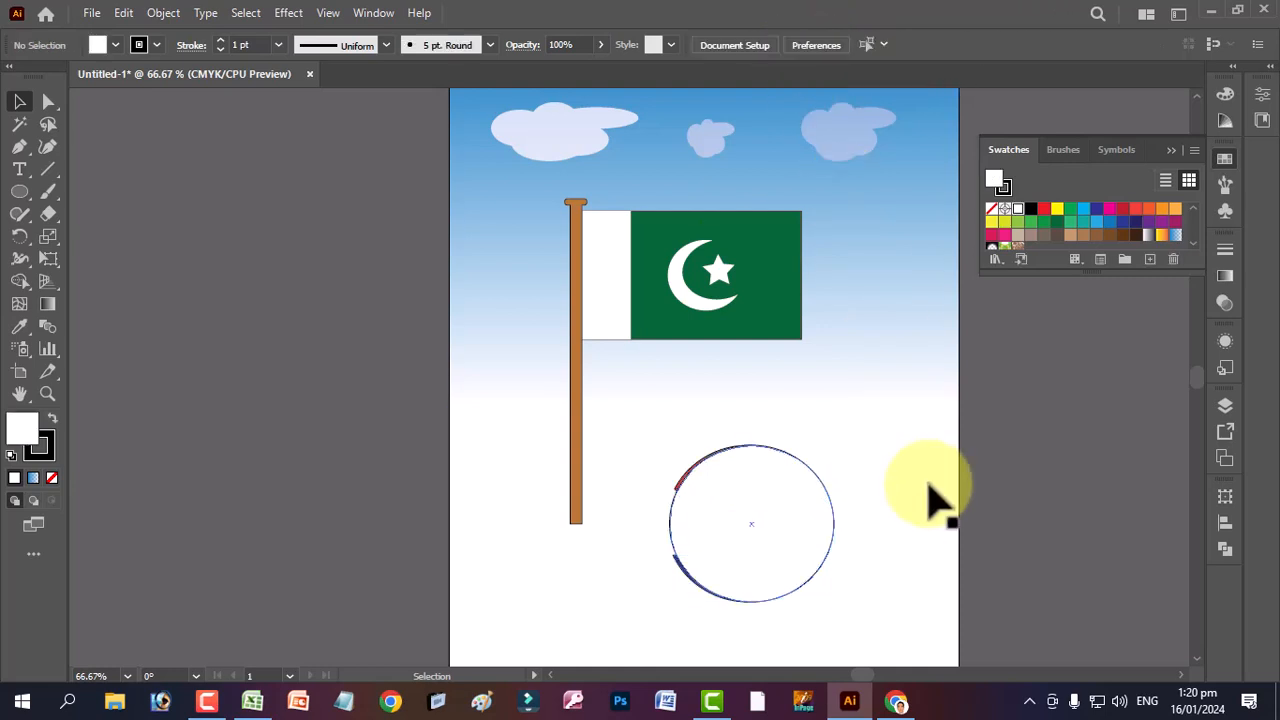
click(676, 516)
click(106, 40)
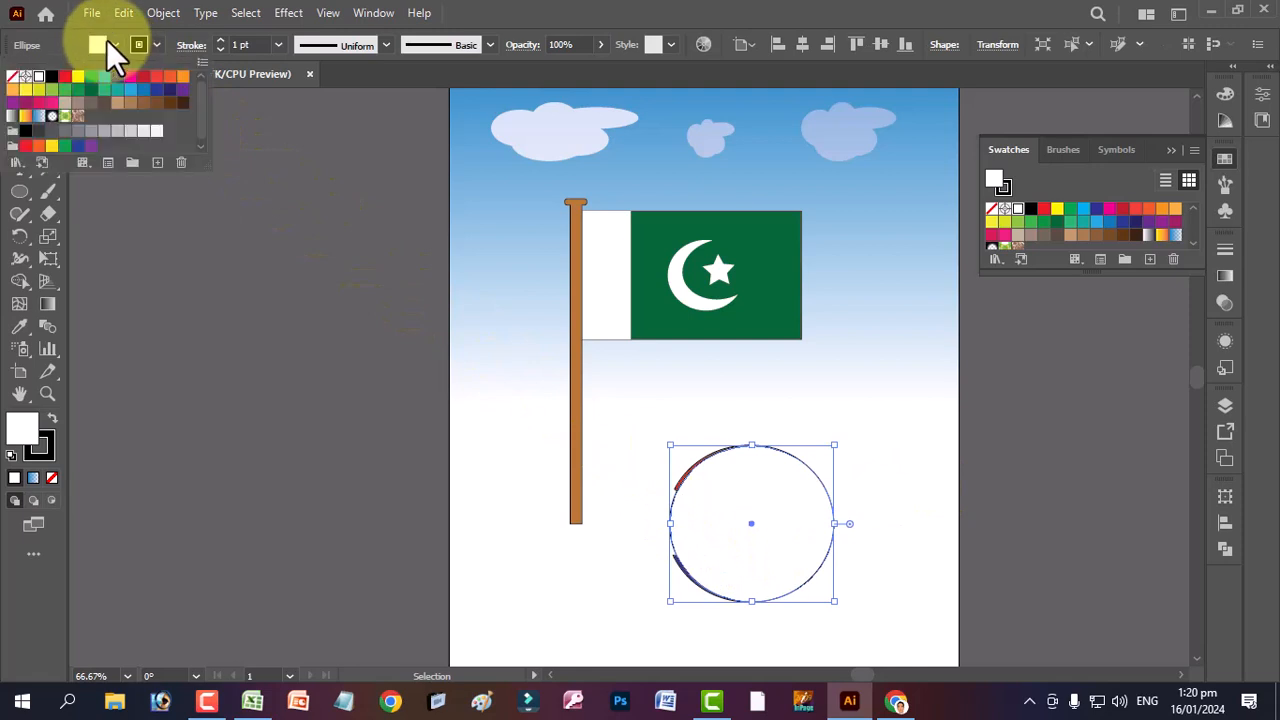
click(896, 528)
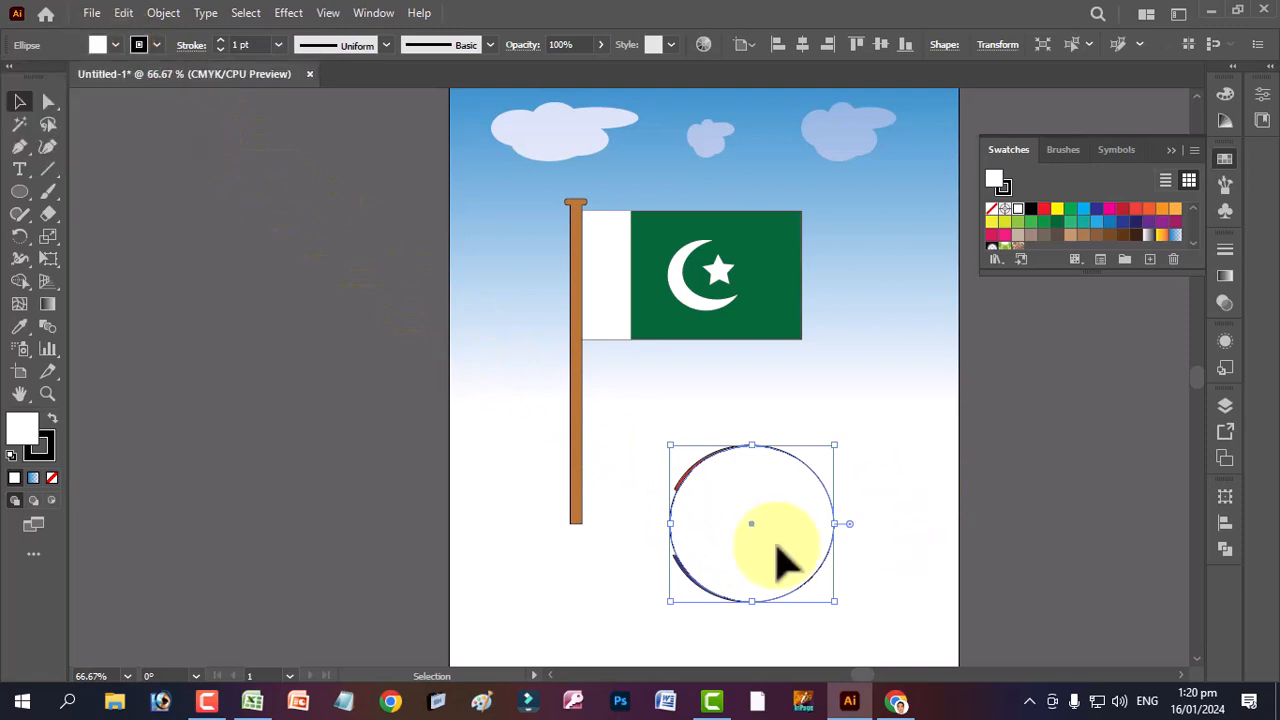
key(a)
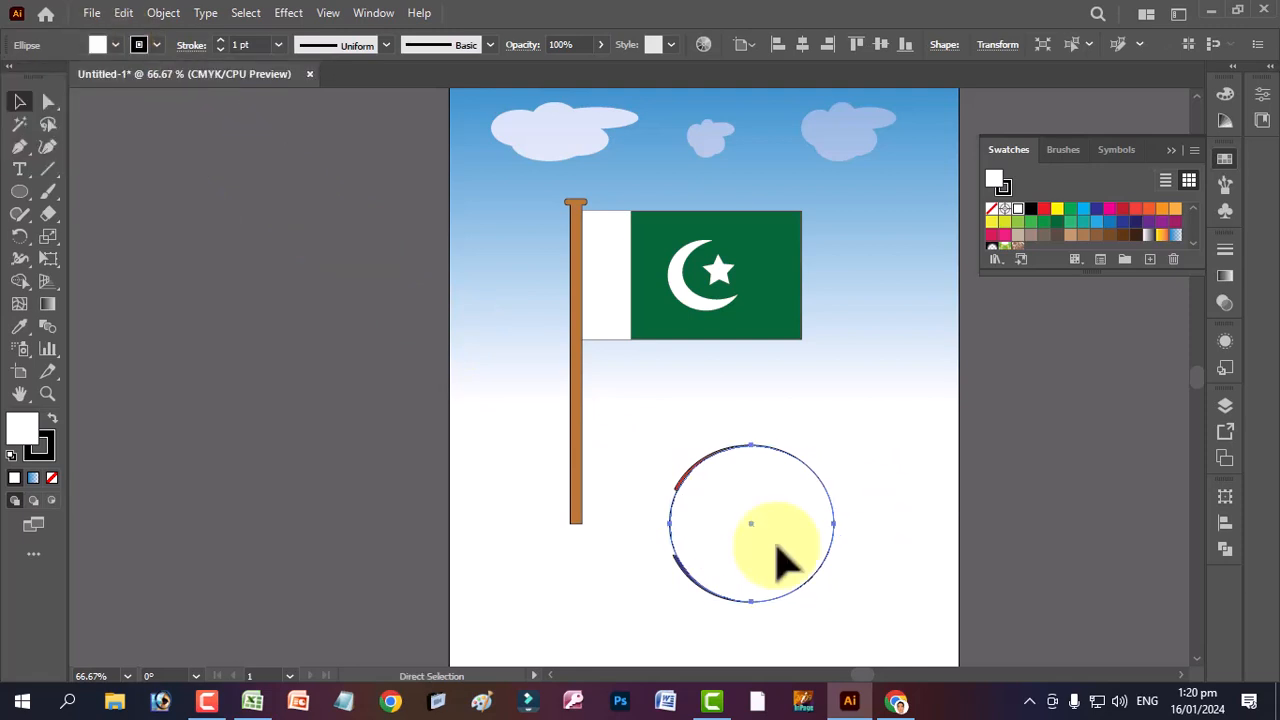
click(785, 565)
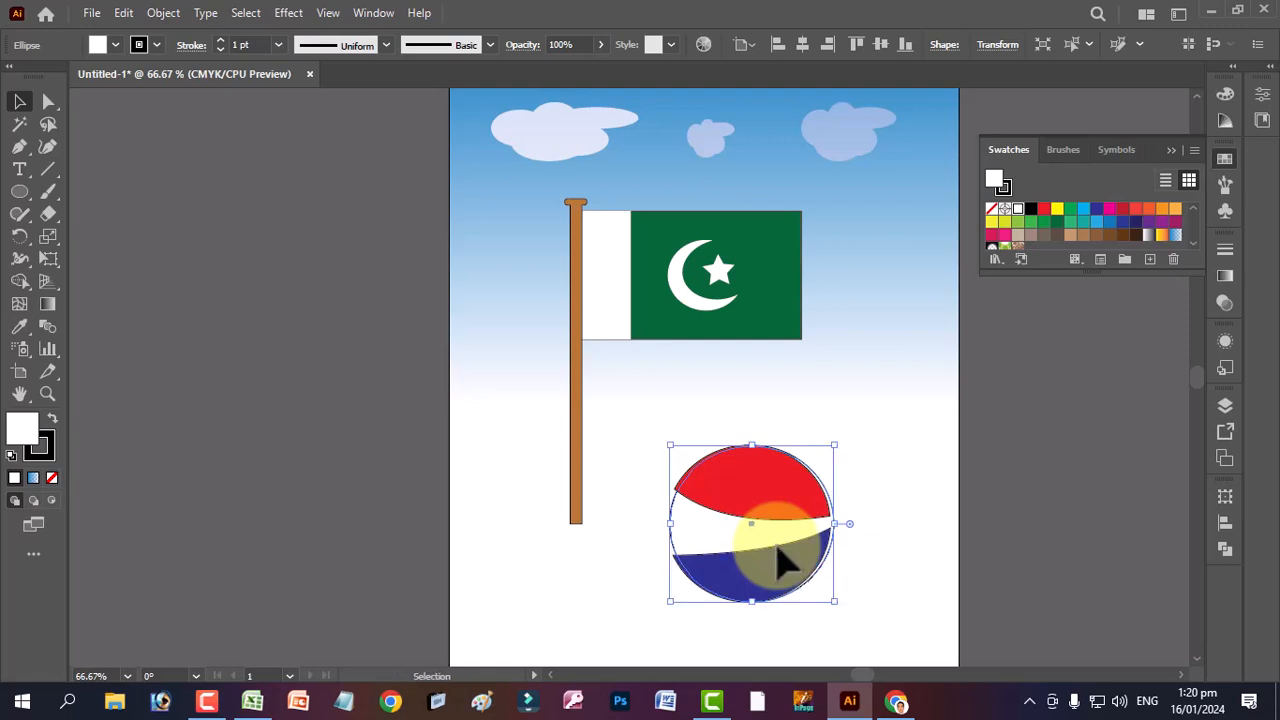
key(v)
click(923, 609)
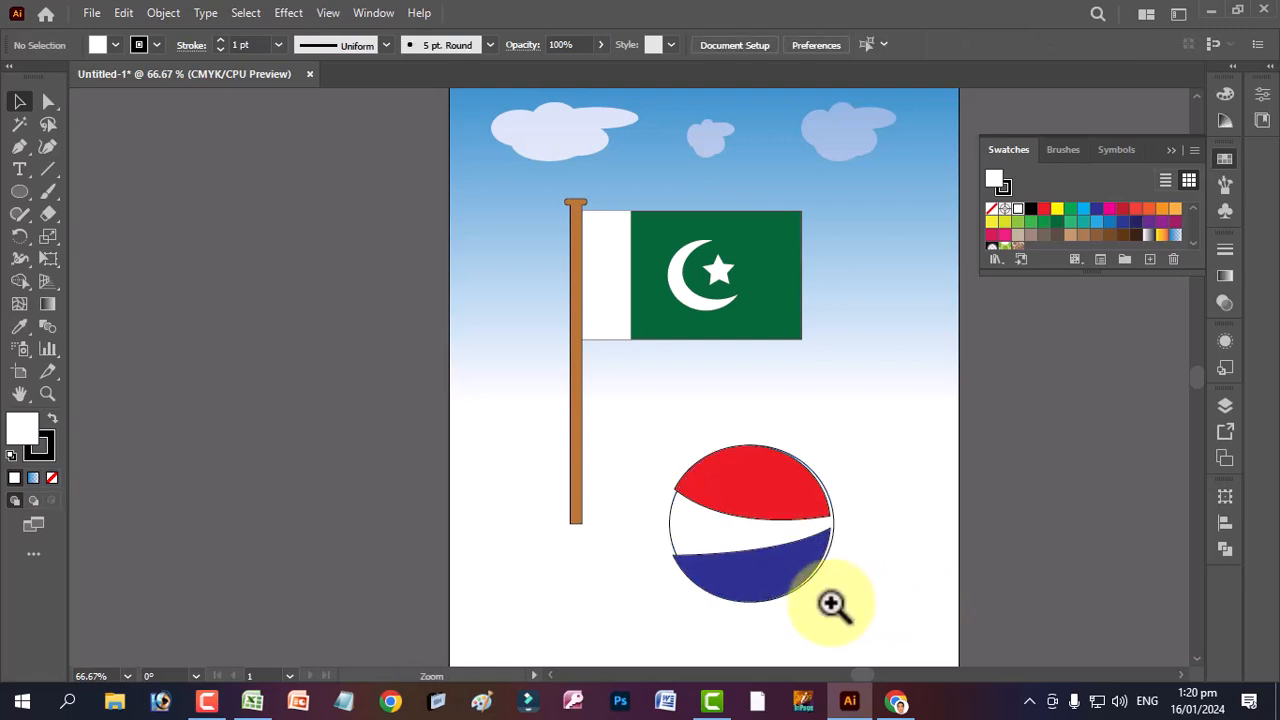
- Shift the red and blue group slightly sideways so that its right edge meets the white circle's outline
ctrl+click(837, 603)
ctrl+click(566, 377)
drag(586, 340, 596, 340)
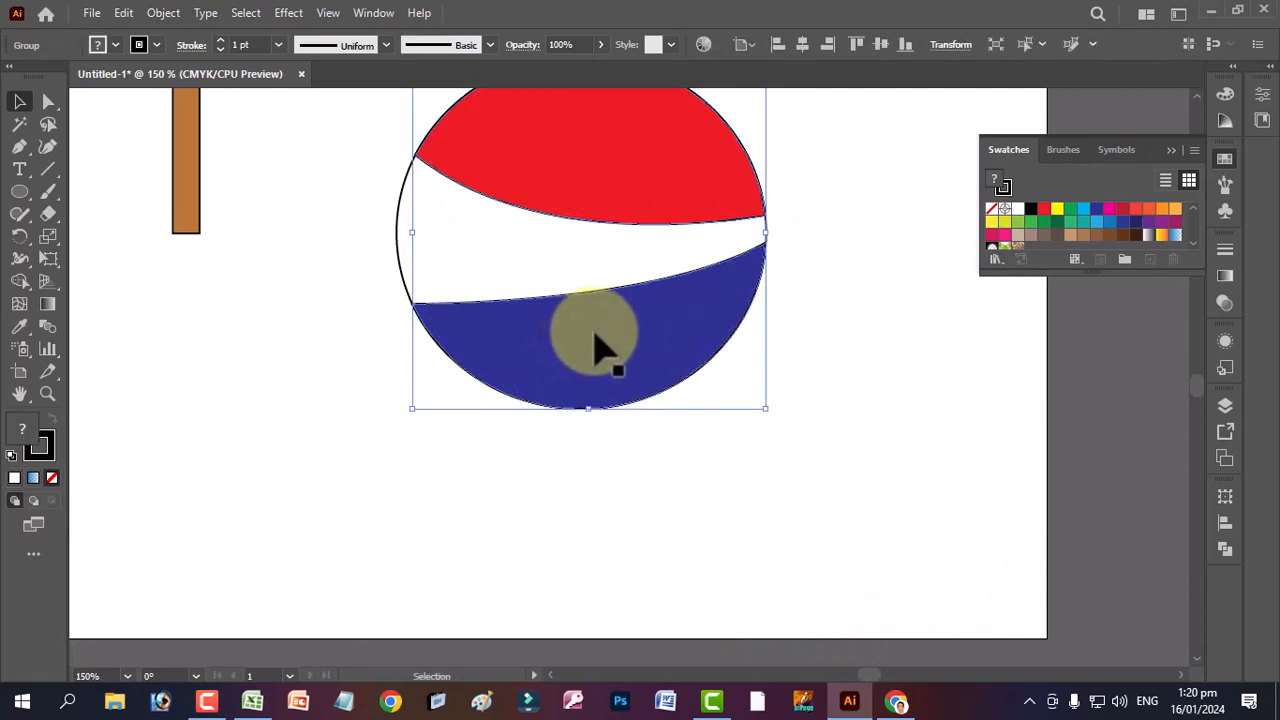
click(733, 509)
scroll(733, 509, down, 1)
scroll(733, 509, up, 2)
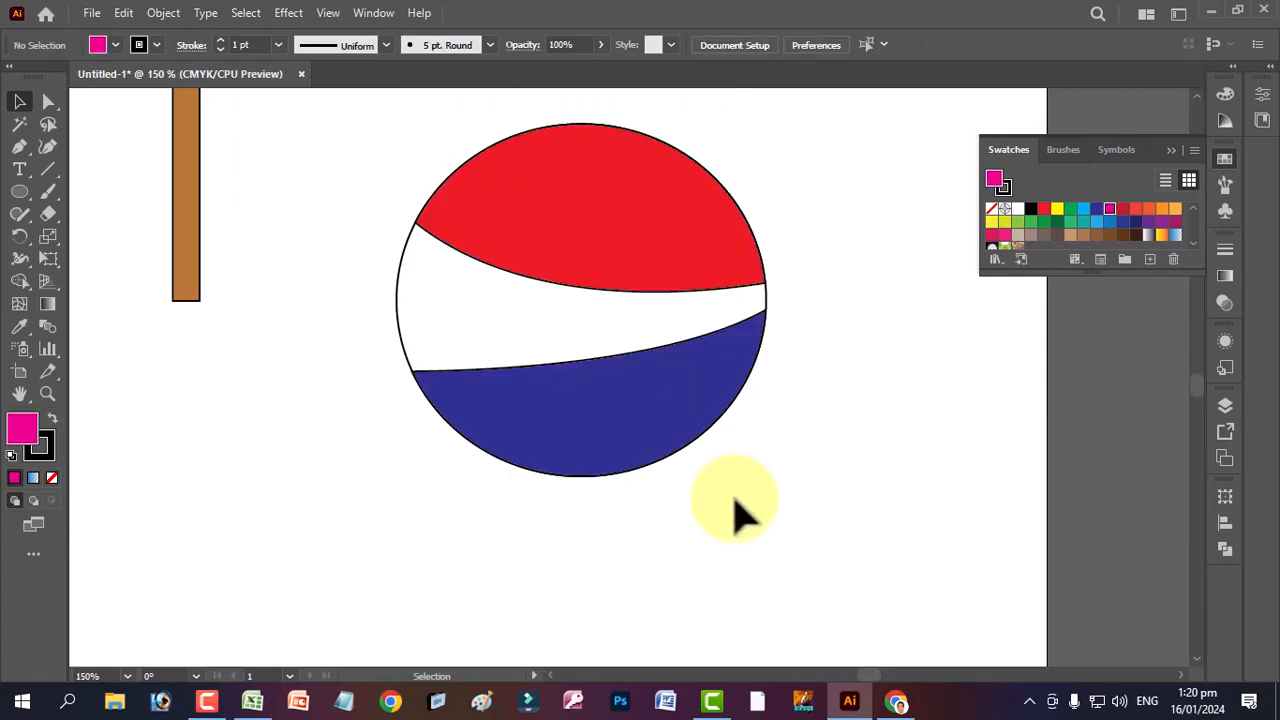
scroll(733, 509, up, 2)
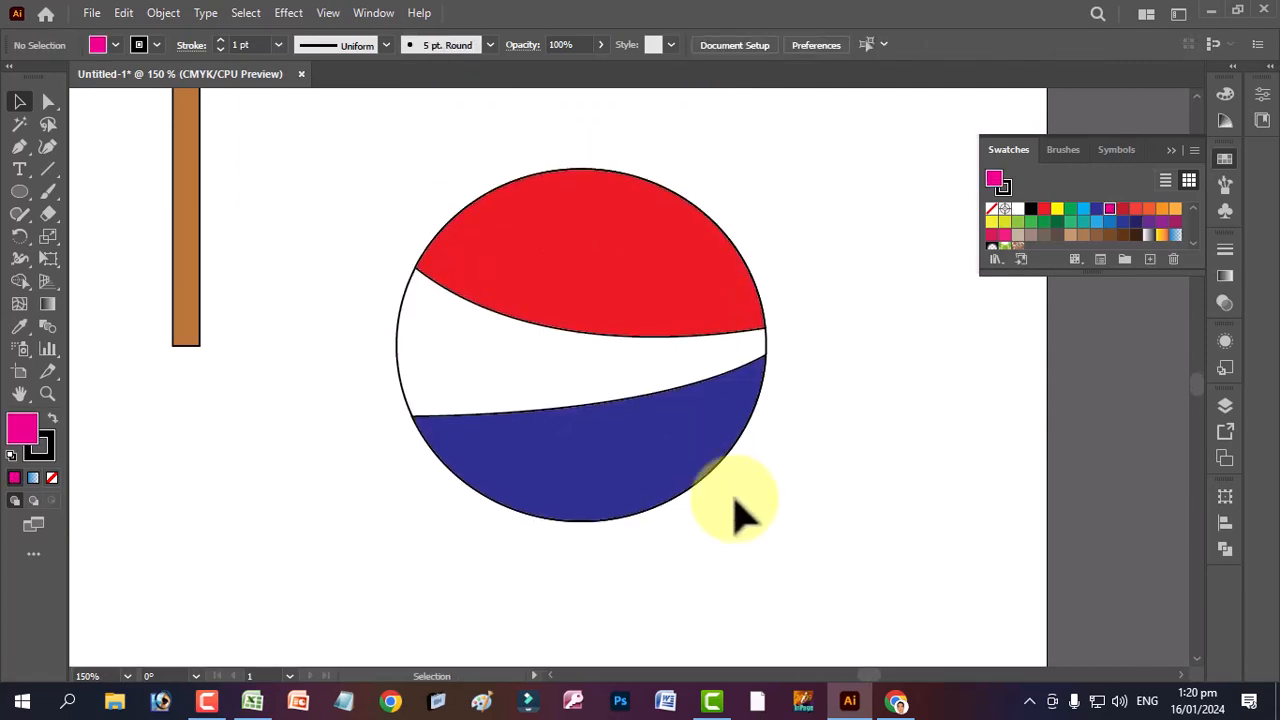
- Remove the stroke from the red and blue group, leaving only the white circle outlined
click(690, 470)
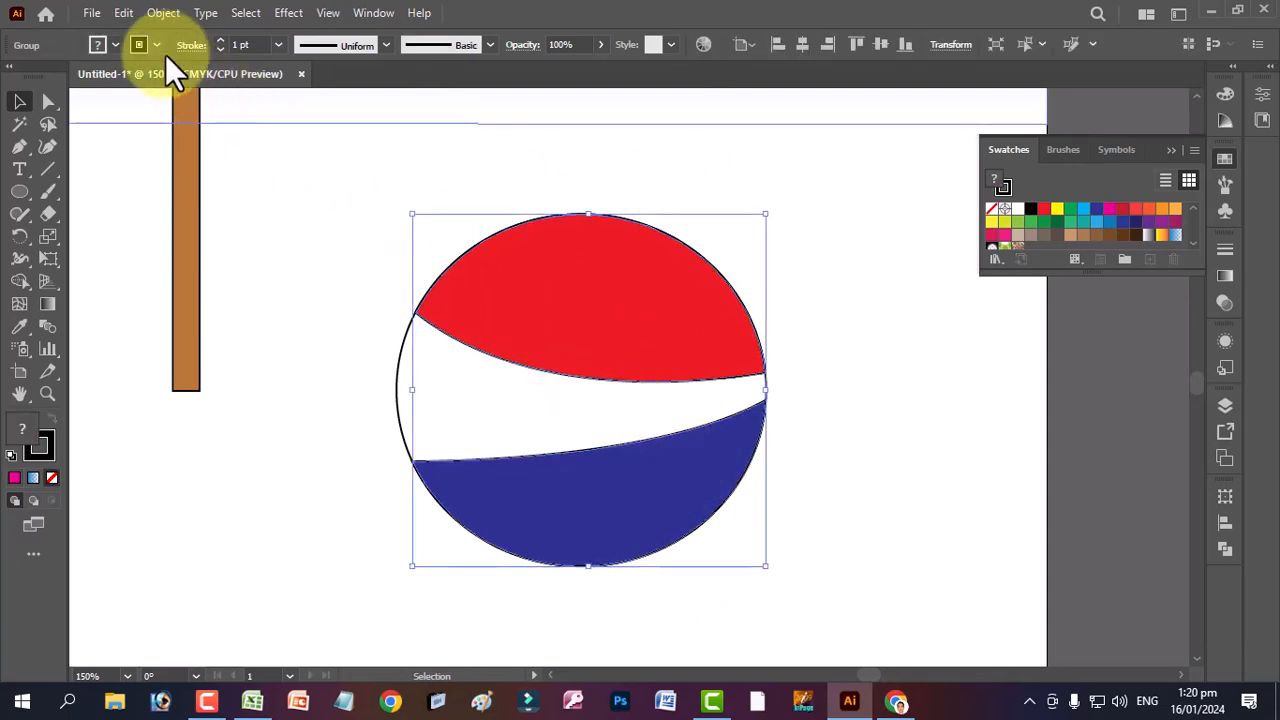
click(99, 47)
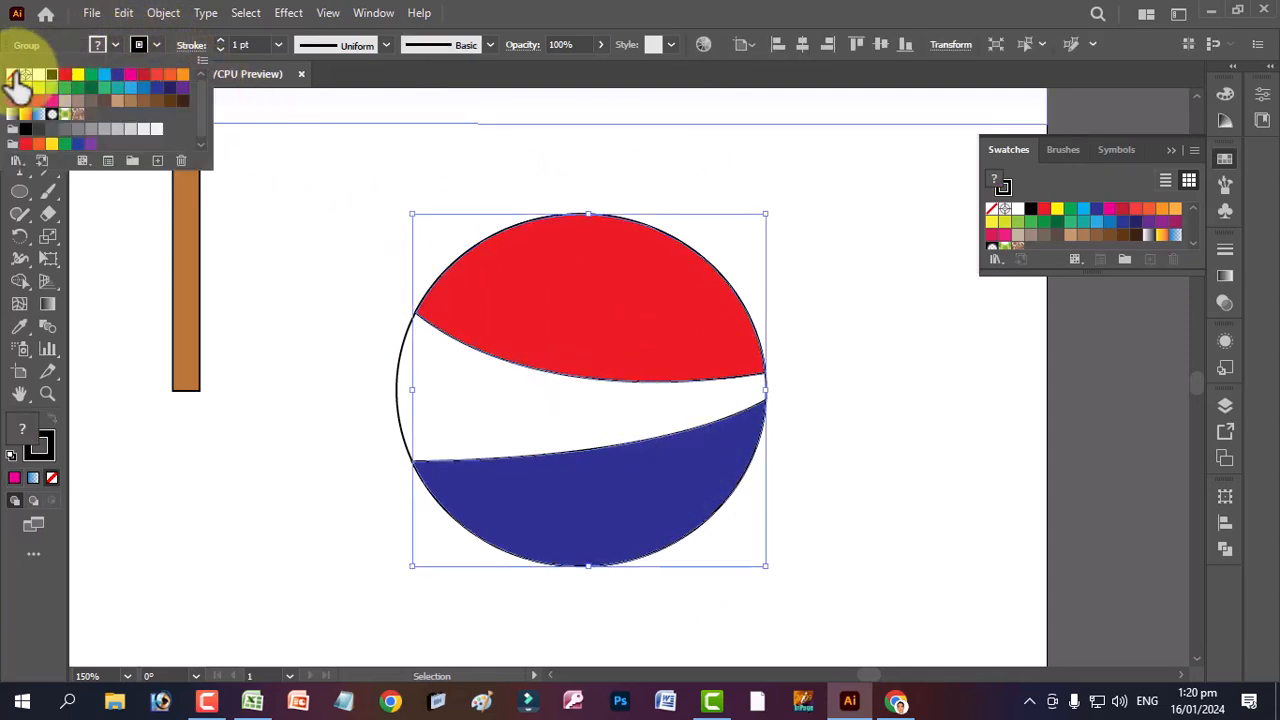
click(866, 449)
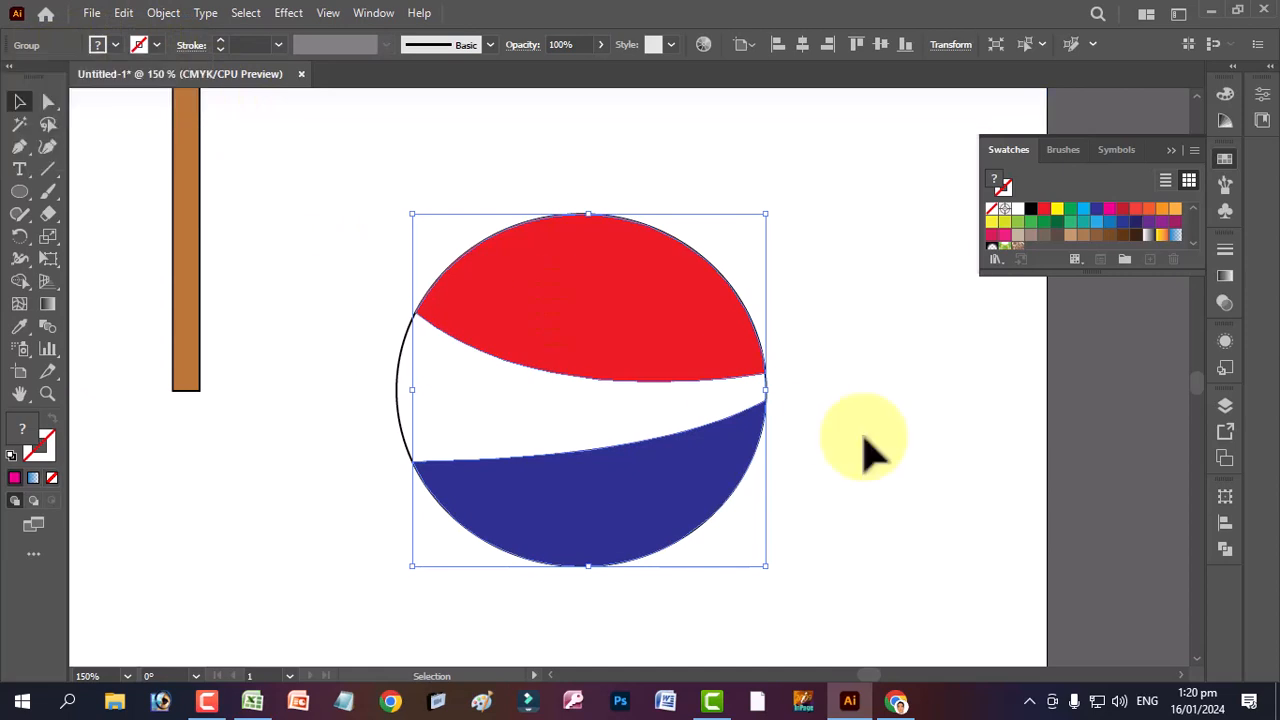
click(920, 600)
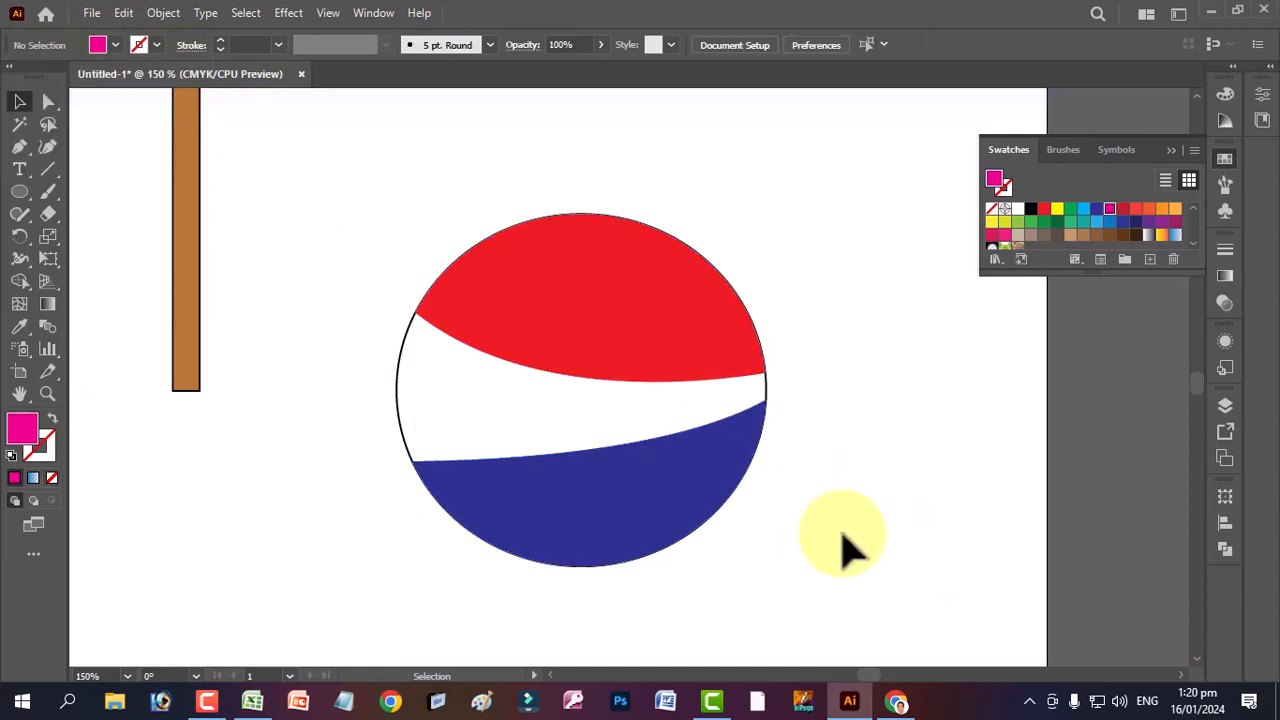
scroll(848, 489, up, 3)
scroll(848, 489, down, 1)
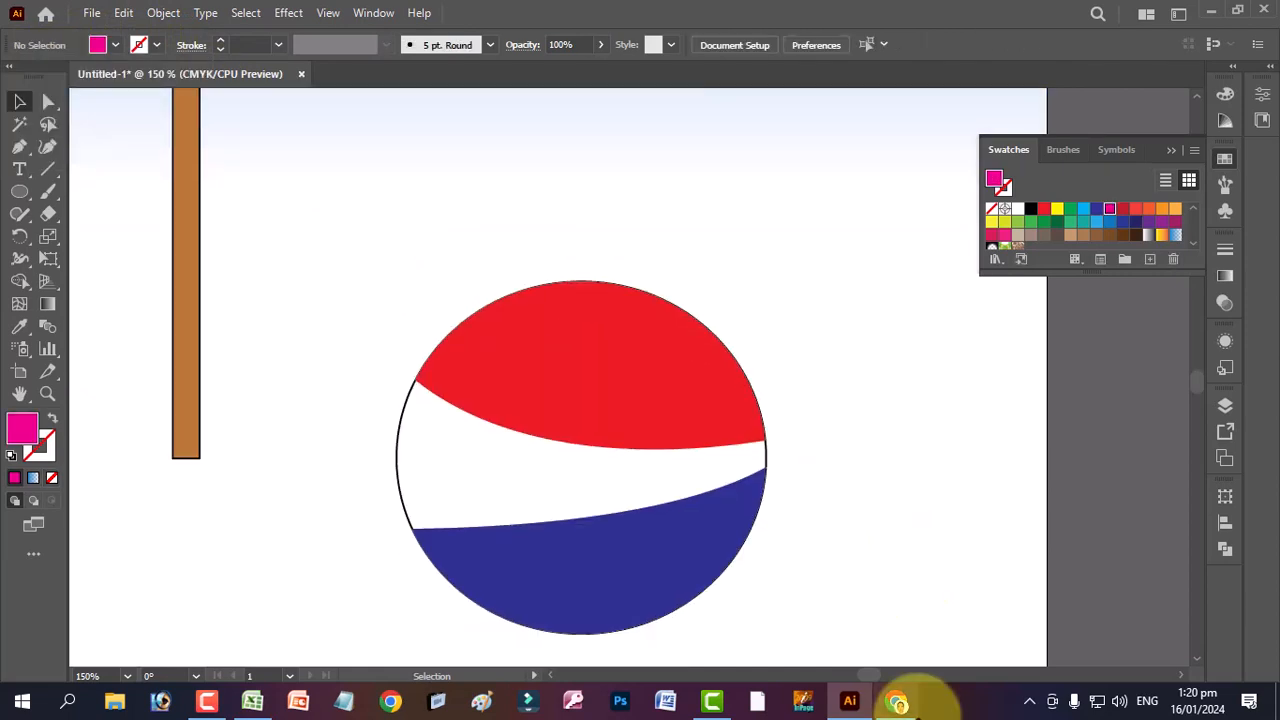
- Select the whole ball, including the white circle, and move it closer to the flagpole
scroll(923, 334, down, 2)
drag(914, 316, 552, 590)
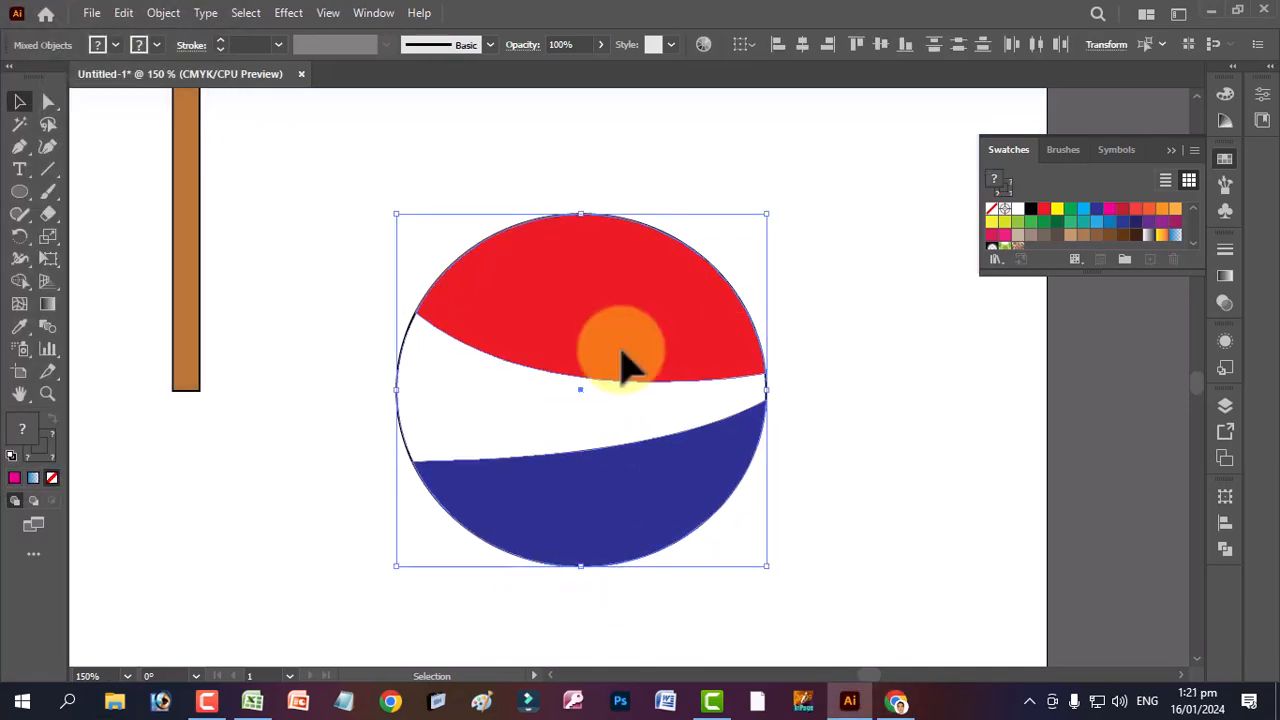
drag(629, 366, 468, 345)
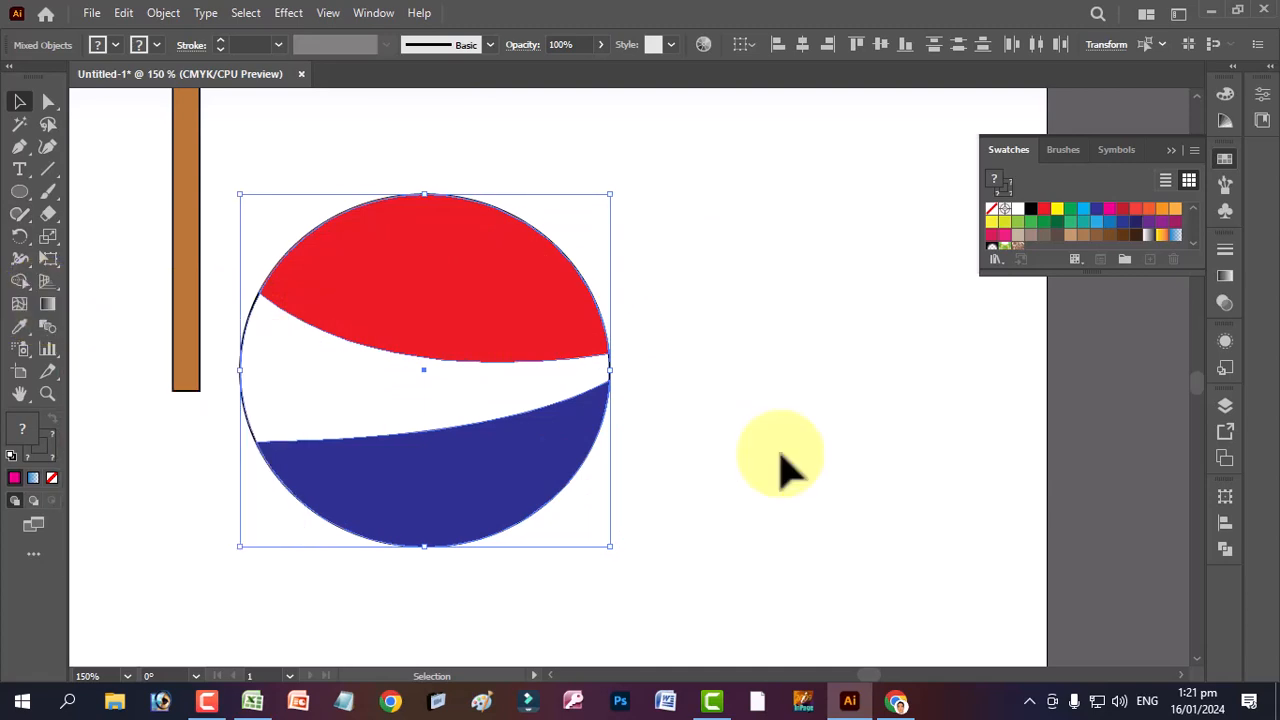
scroll(137, 414, up, 5)
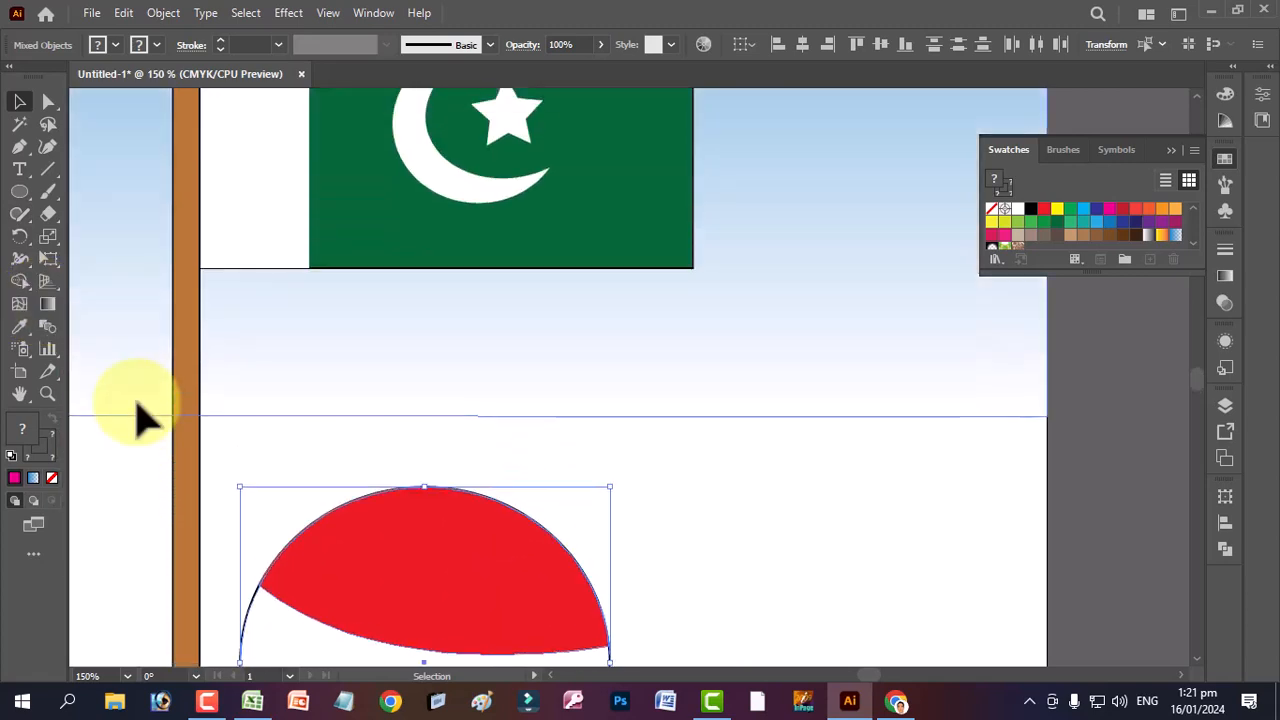
scroll(288, 410, up, 2)
scroll(288, 410, down, 4)
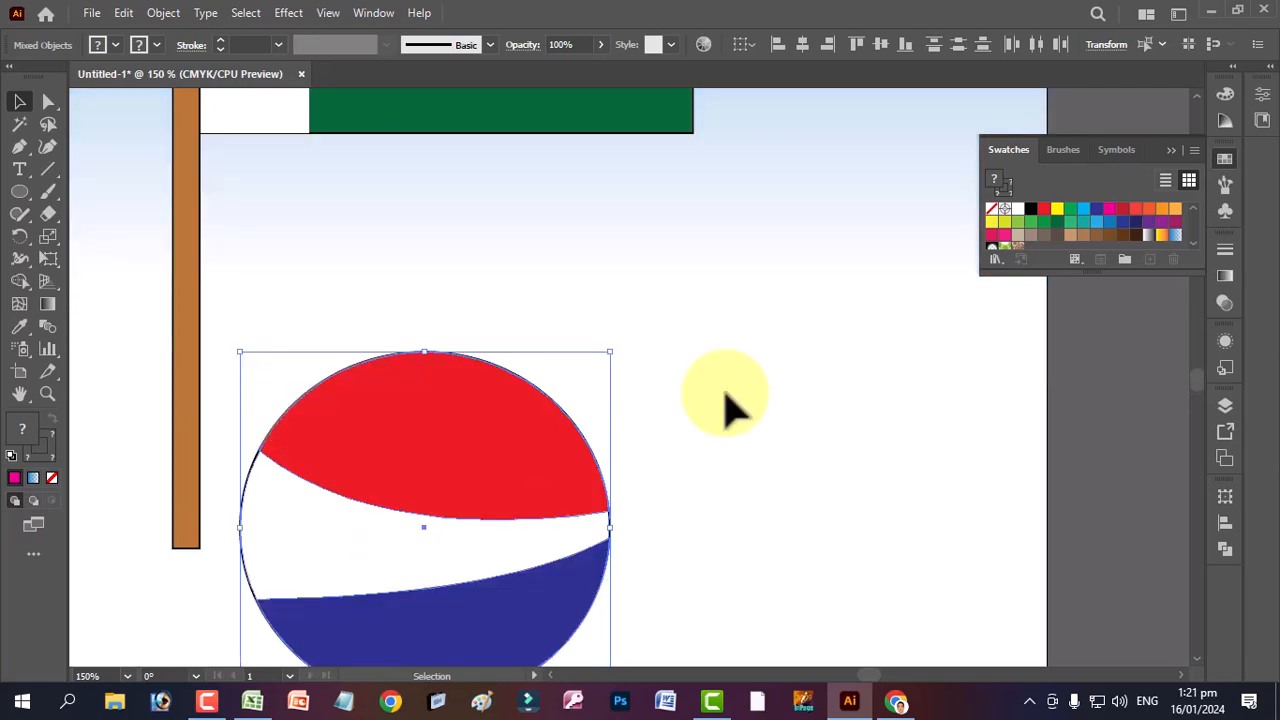
scroll(727, 405, down, 2)
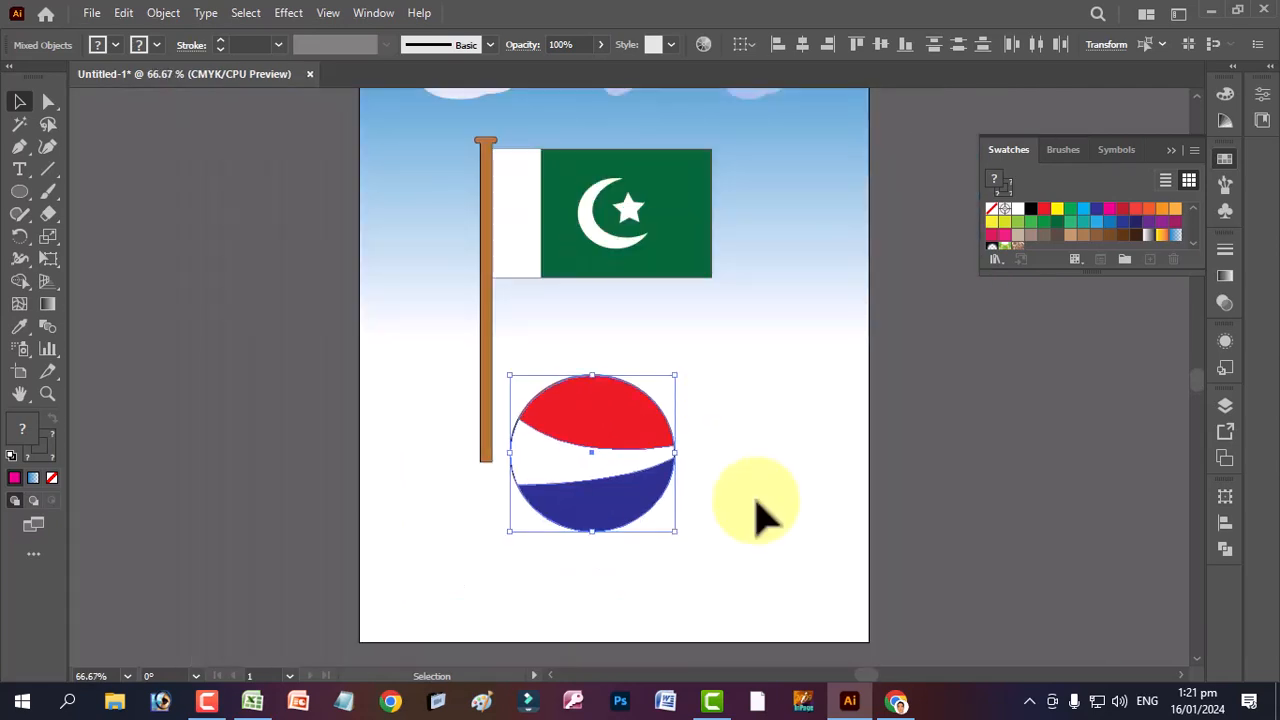
scroll(757, 508, up, 1)
click(15, 284)
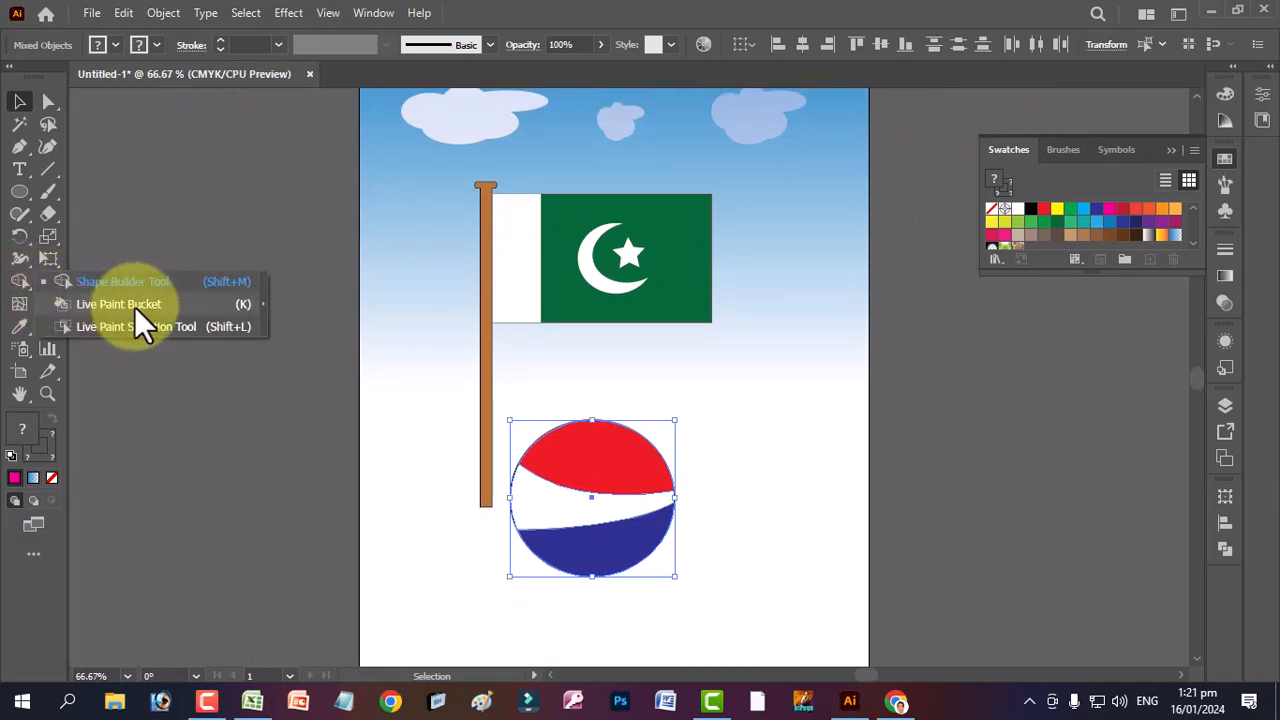
click(838, 588)
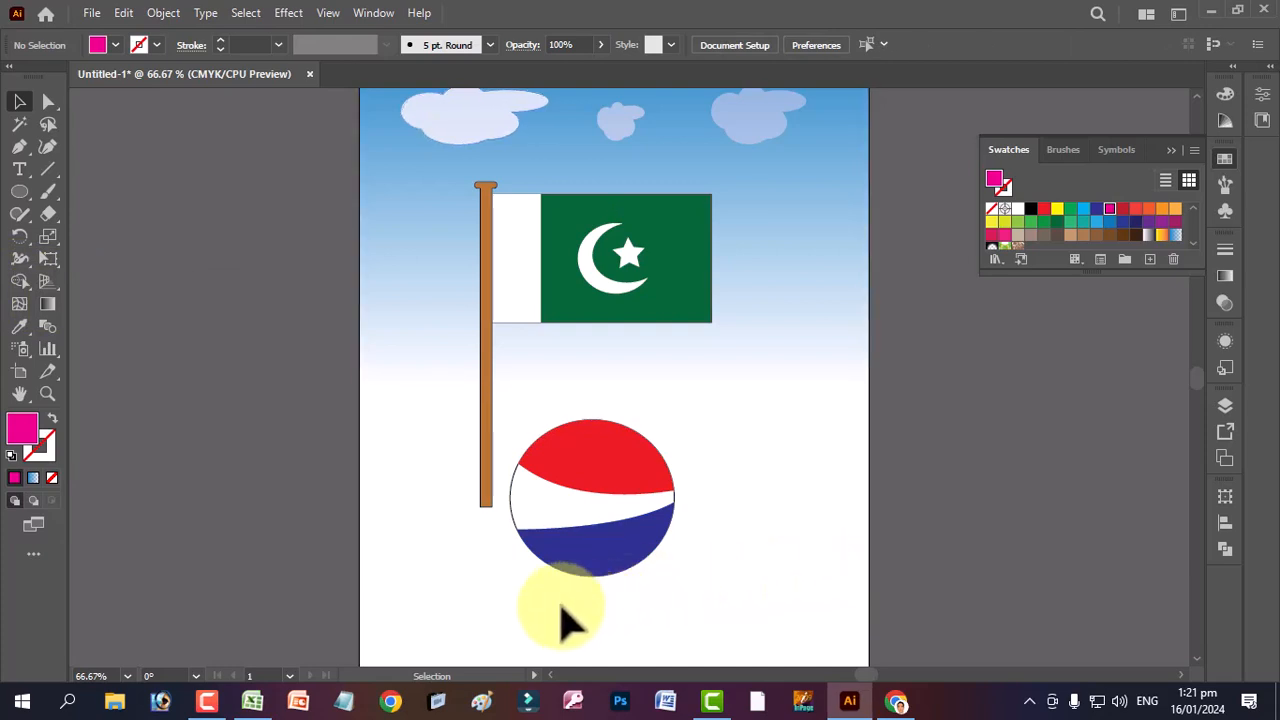
- Duplicate the artboard together with its artwork and place the copy to the left of the original
drag(494, 609, 730, 587)
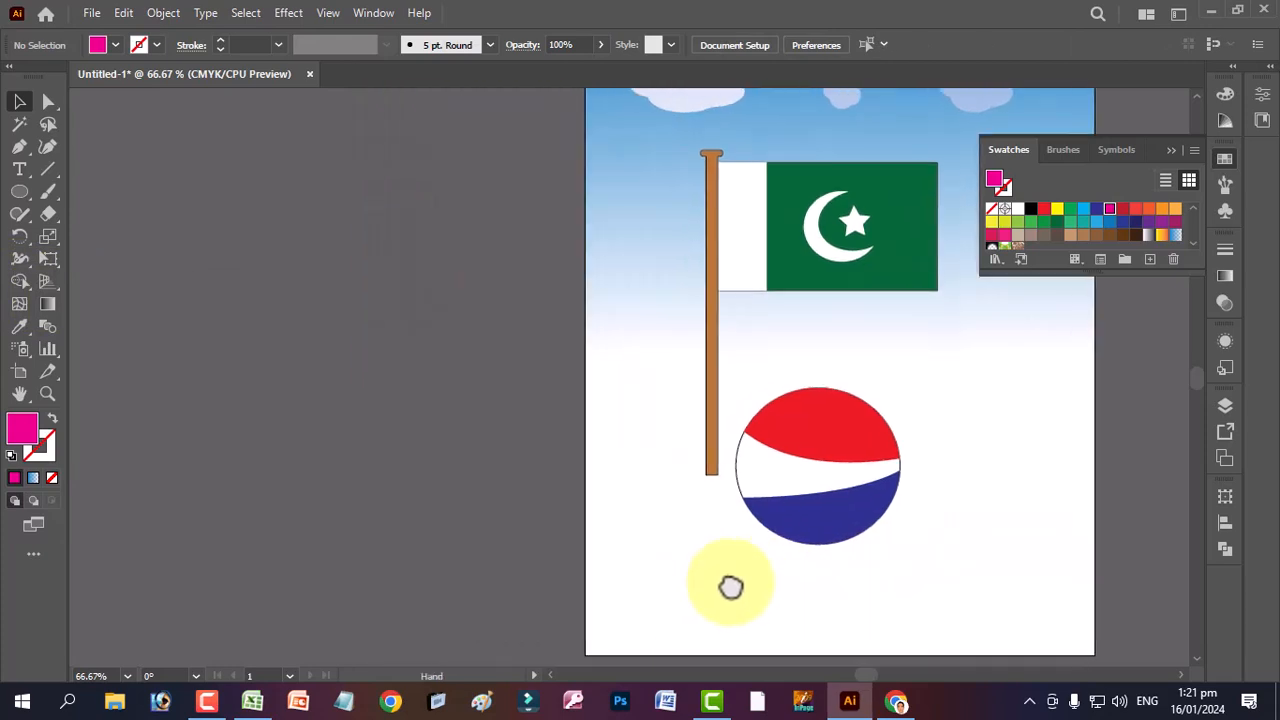
click(19, 371)
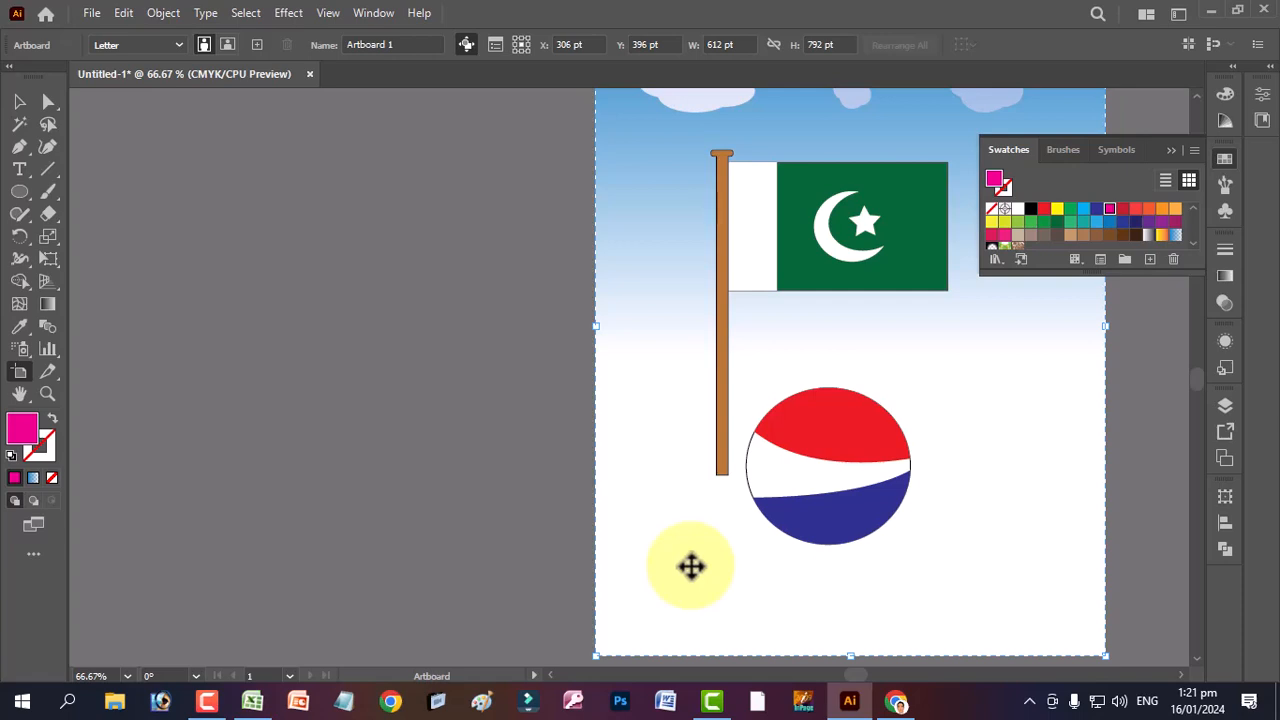
drag(691, 575, 161, 545)
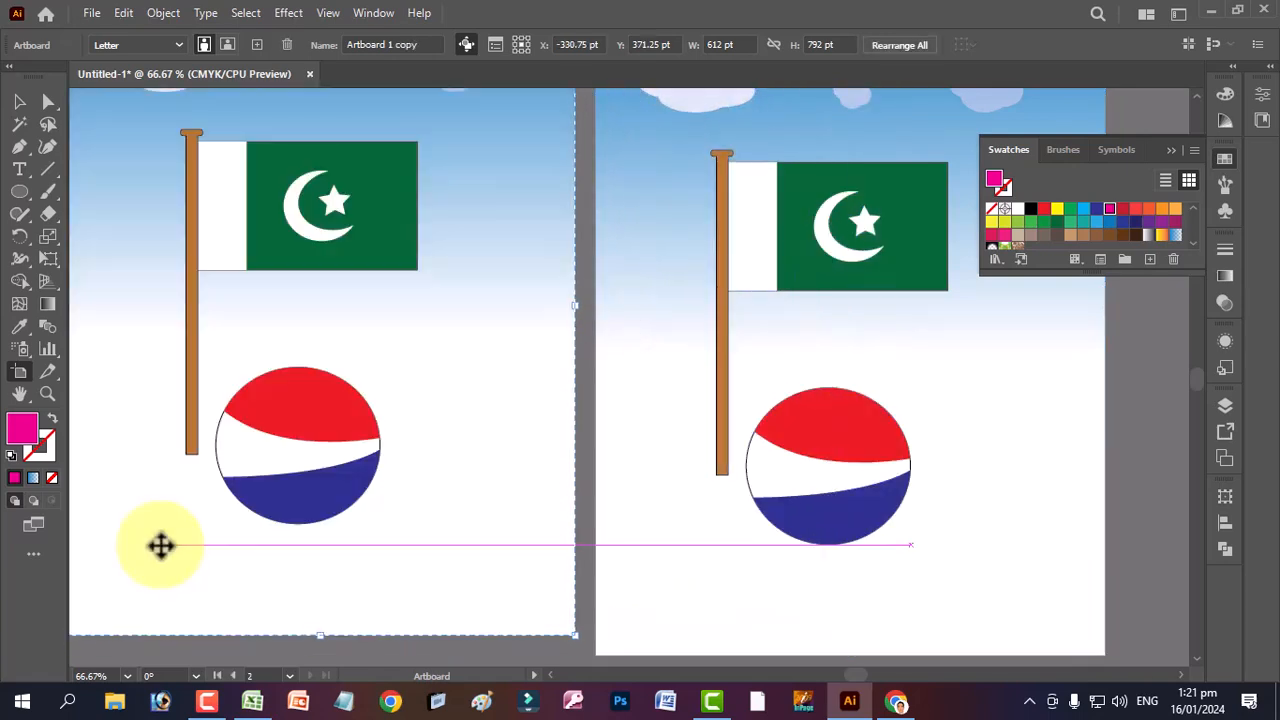
scroll(96, 338, up, 2)
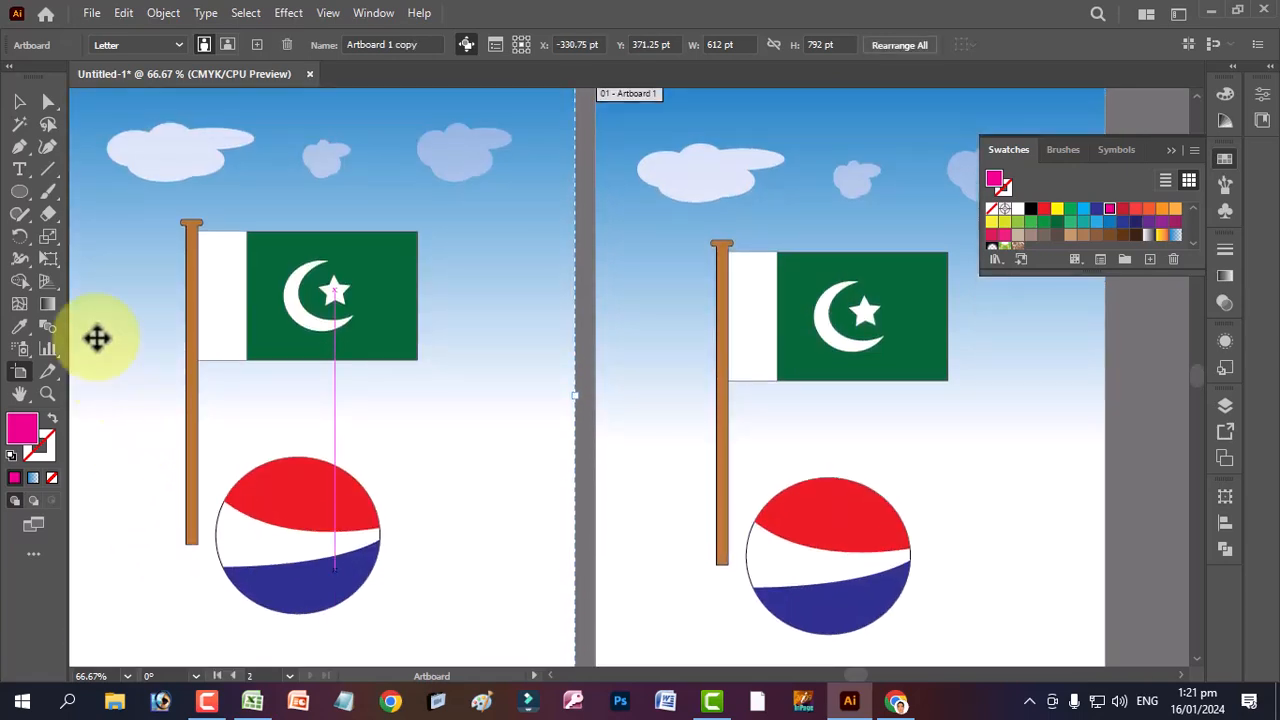
scroll(96, 338, down, 1)
- Delete the sky background, the green flag field, the crescent and the star from the duplicated artboard
click(21, 102)
click(302, 190)
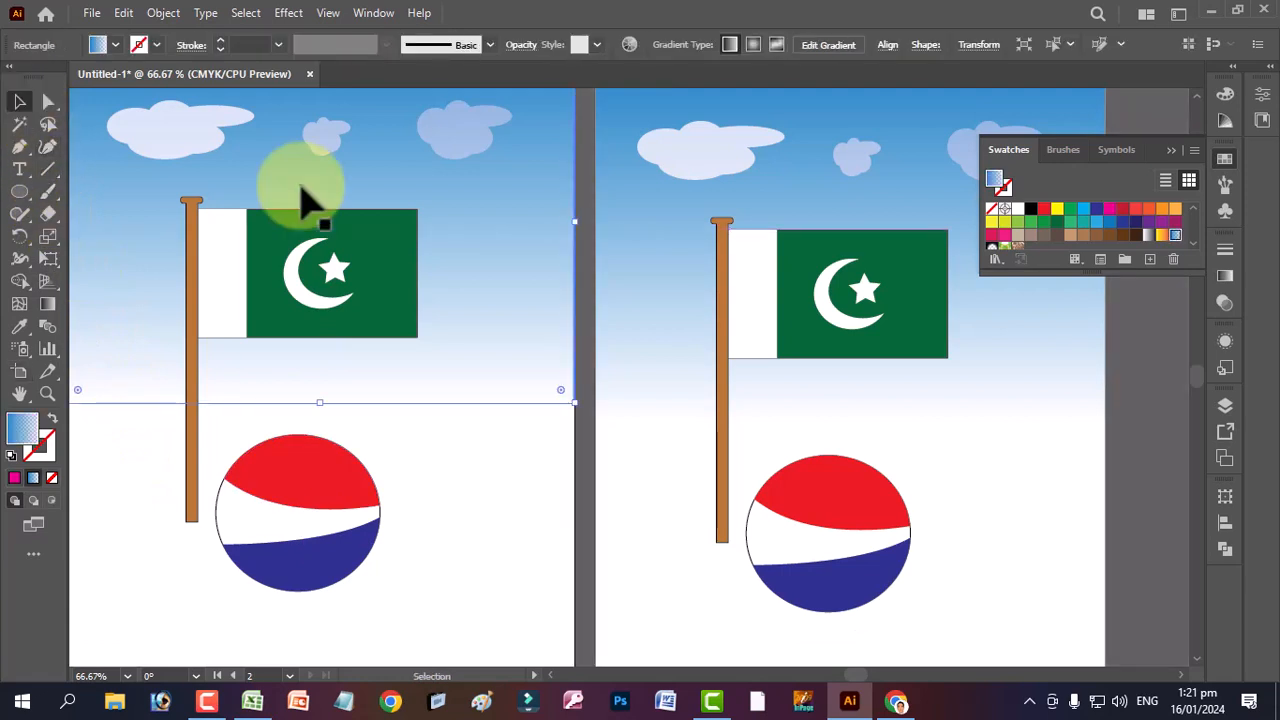
key(Delete)
click(321, 304)
key(Delete)
click(323, 318)
key(Delete)
click(329, 268)
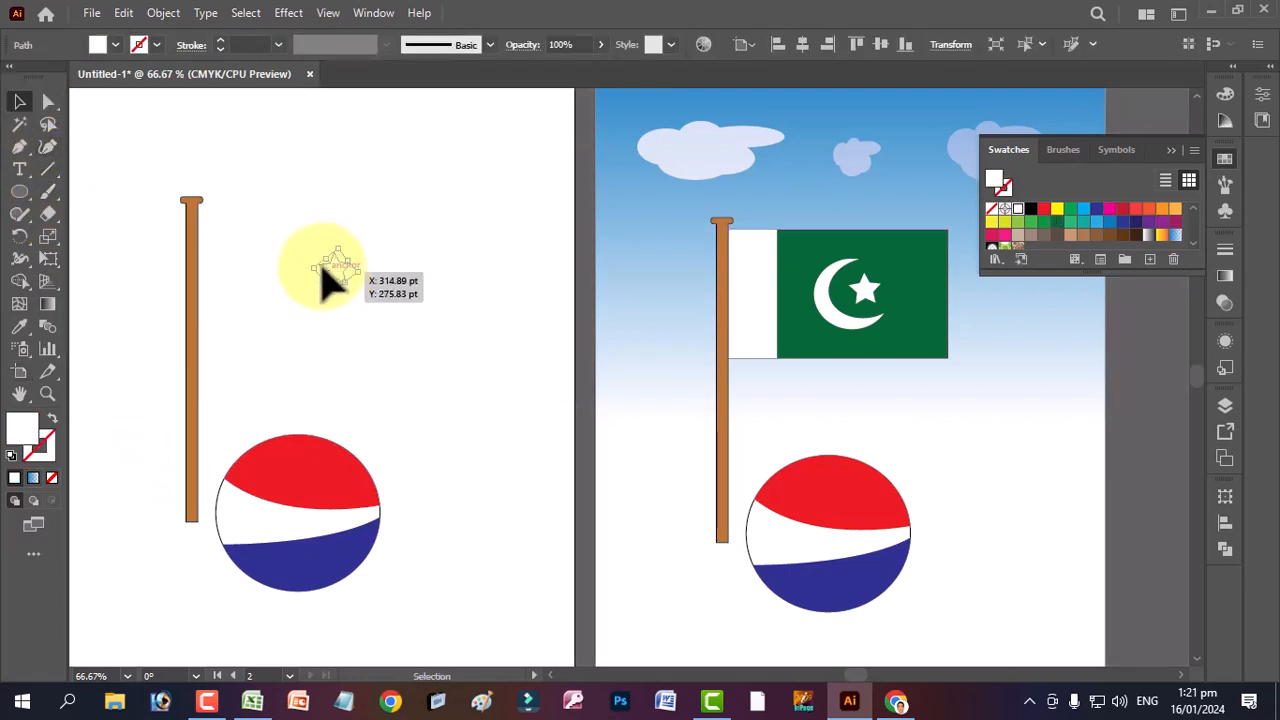
key(Delete)
- Delete the flagpole, the ball's coloured pieces and the remaining white shapes to empty the duplicated artboard
click(206, 286)
key(Delete)
click(195, 290)
key(Delete)
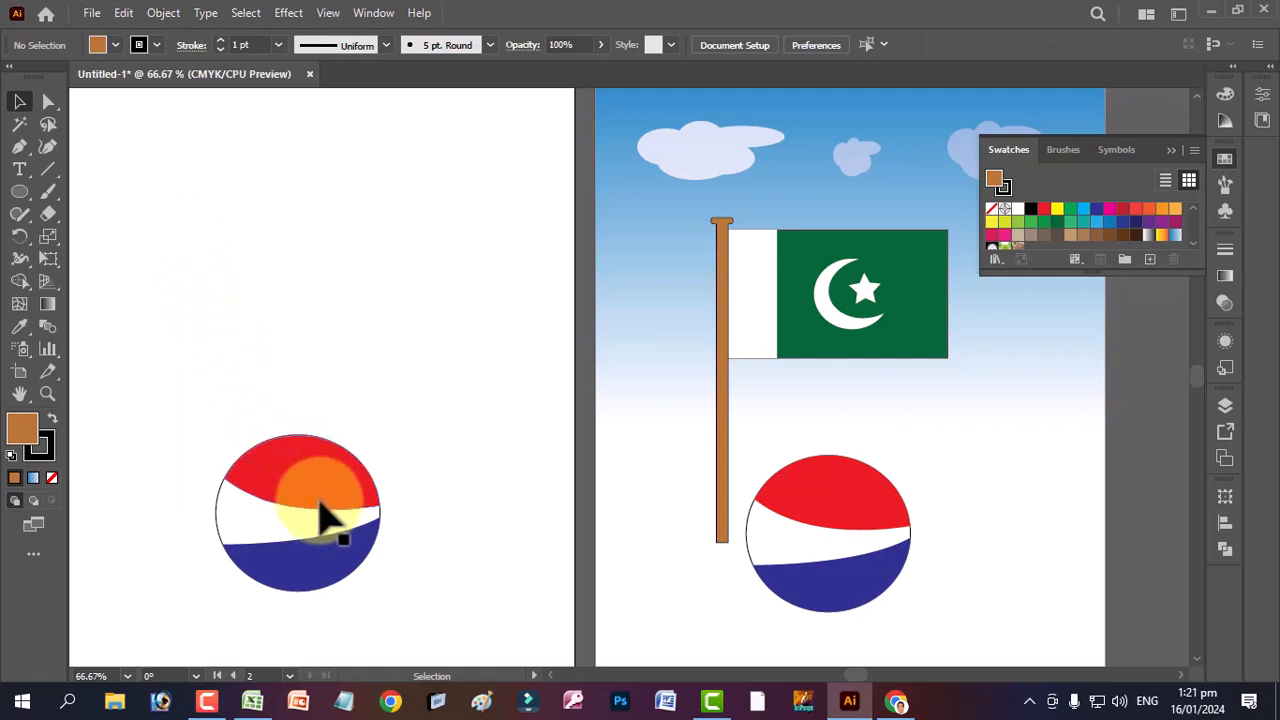
click(300, 471)
key(Delete)
drag(149, 180, 395, 485)
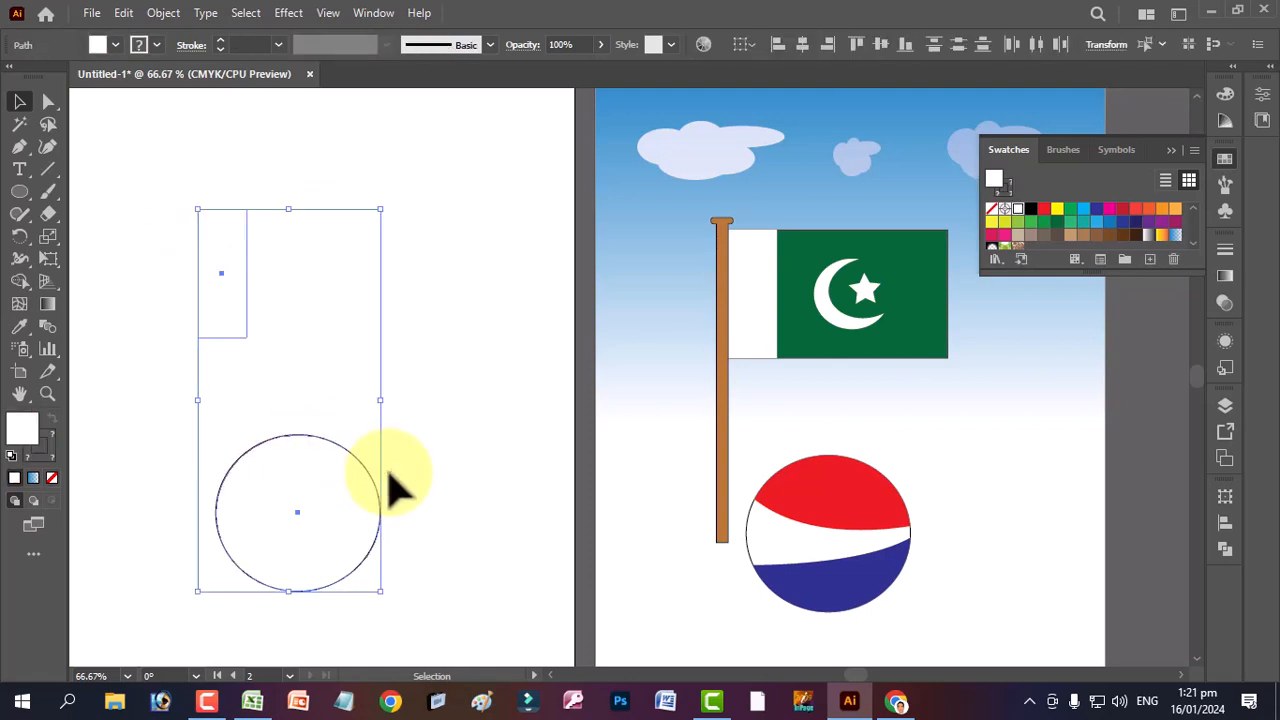
key(Delete)
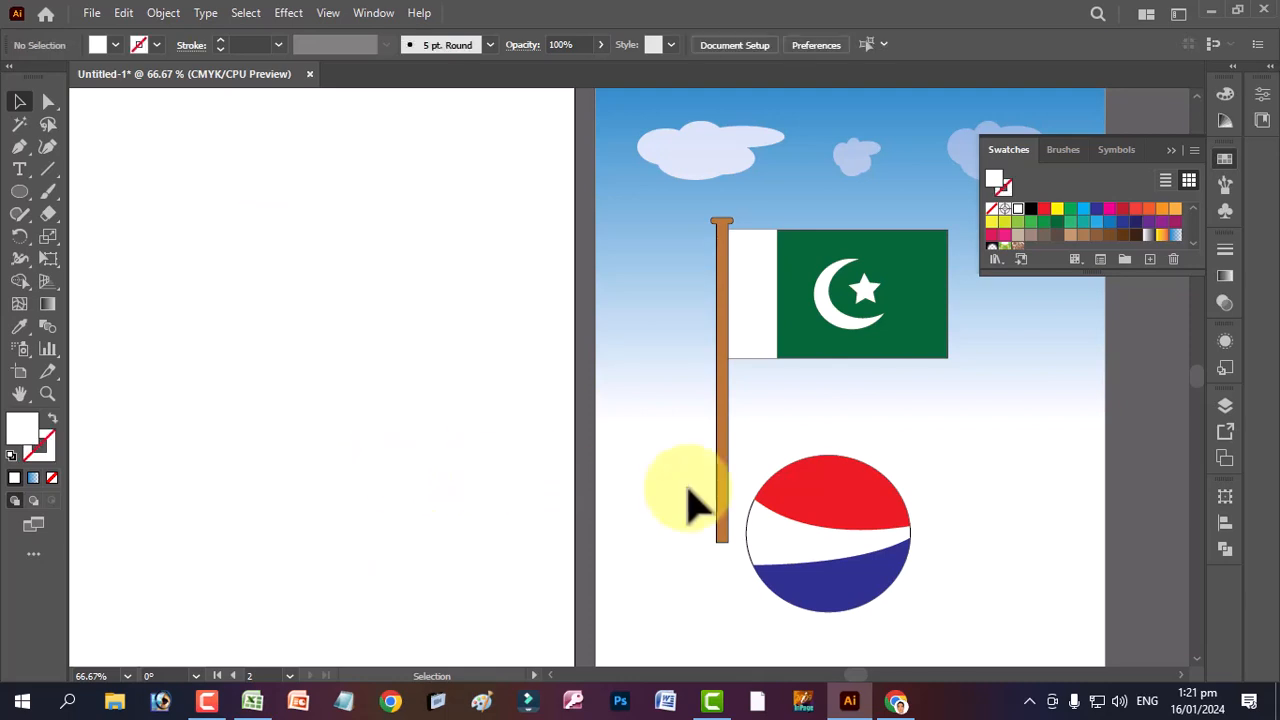
- Try to move the red and blue group from the original artboard onto the empty one
click(820, 500)
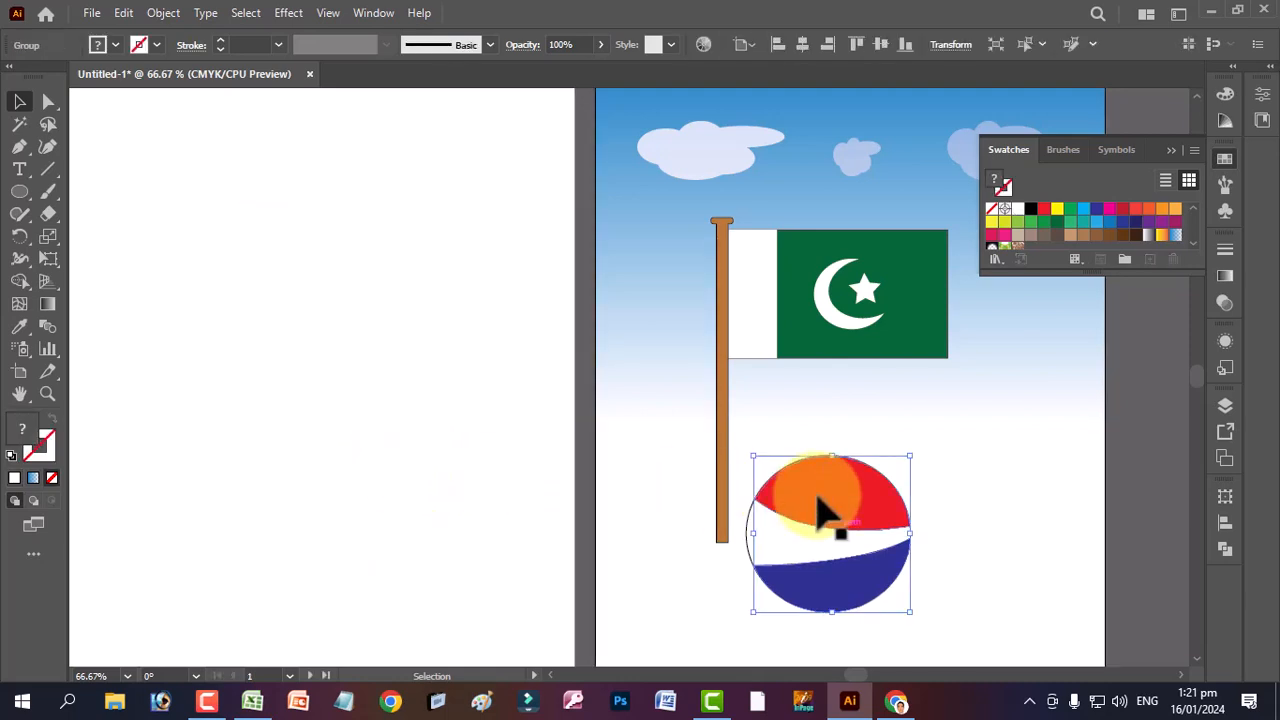
drag(820, 510, 275, 447)
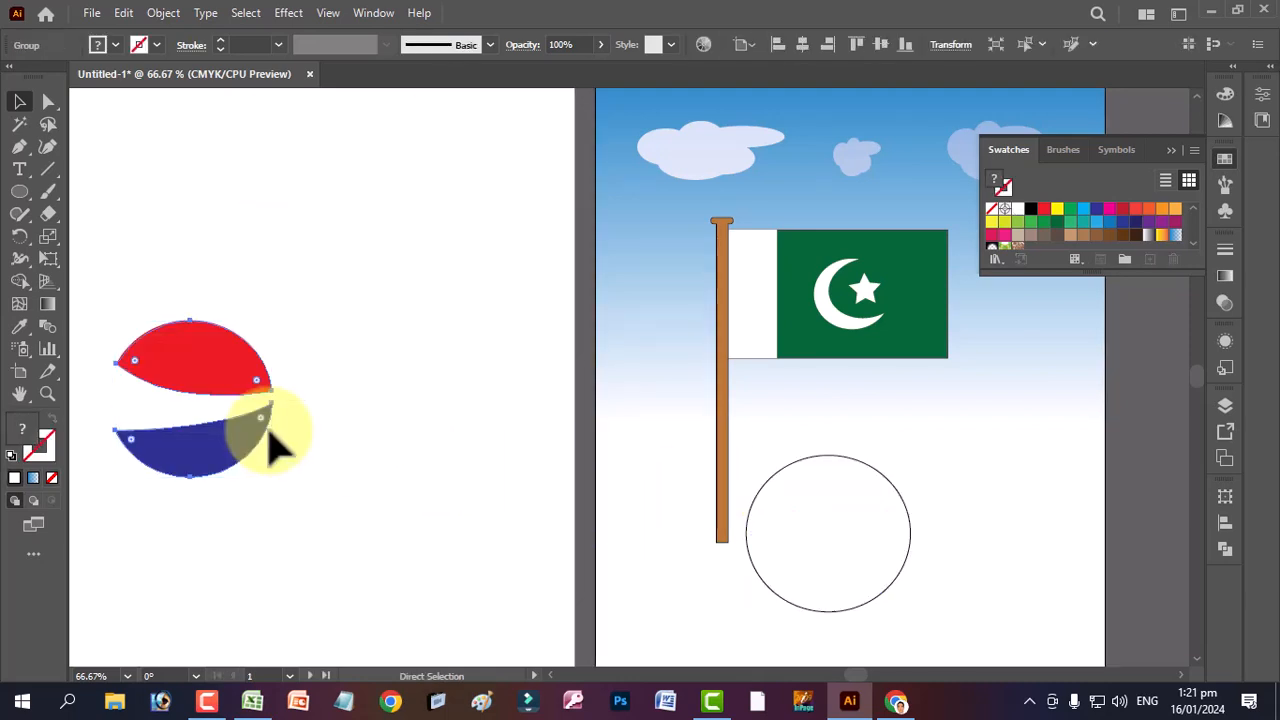
key(ctrl+z)
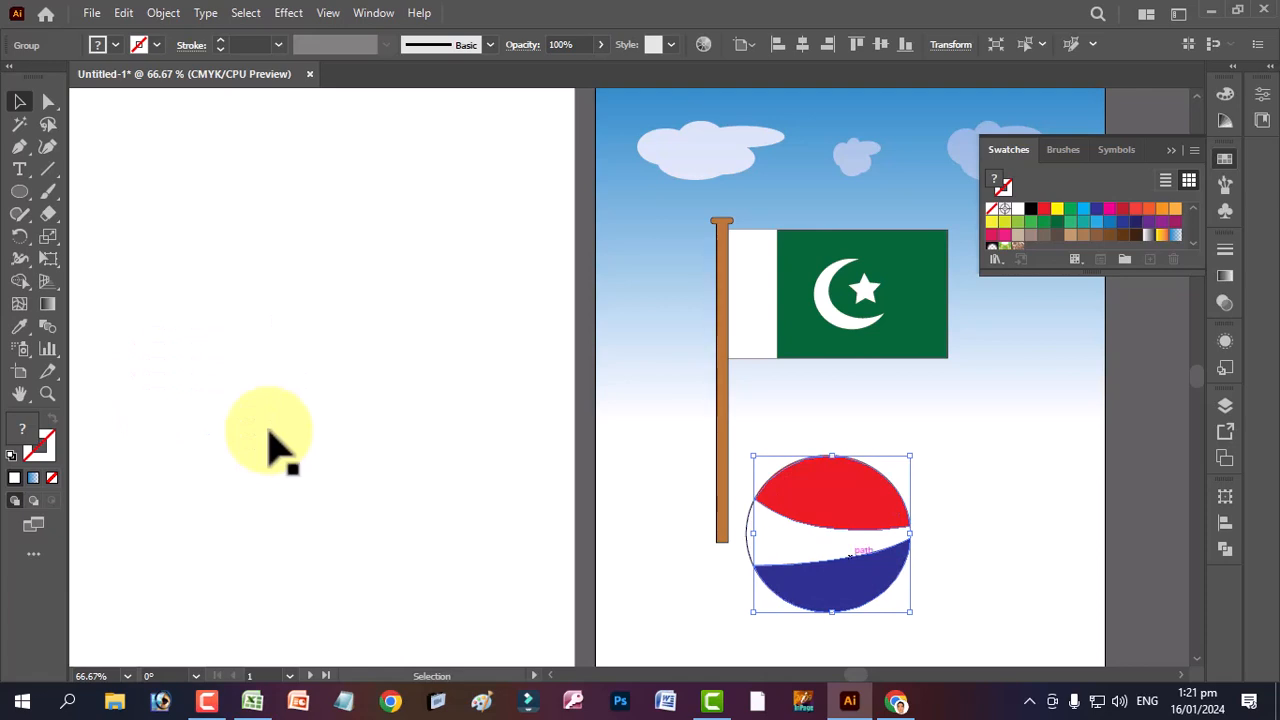
- Draw three magenta rectangles diagonally across the empty artboard, the smallest overlapping its neighbour, and an ellipse overlapping the two larger ones
click(25, 283)
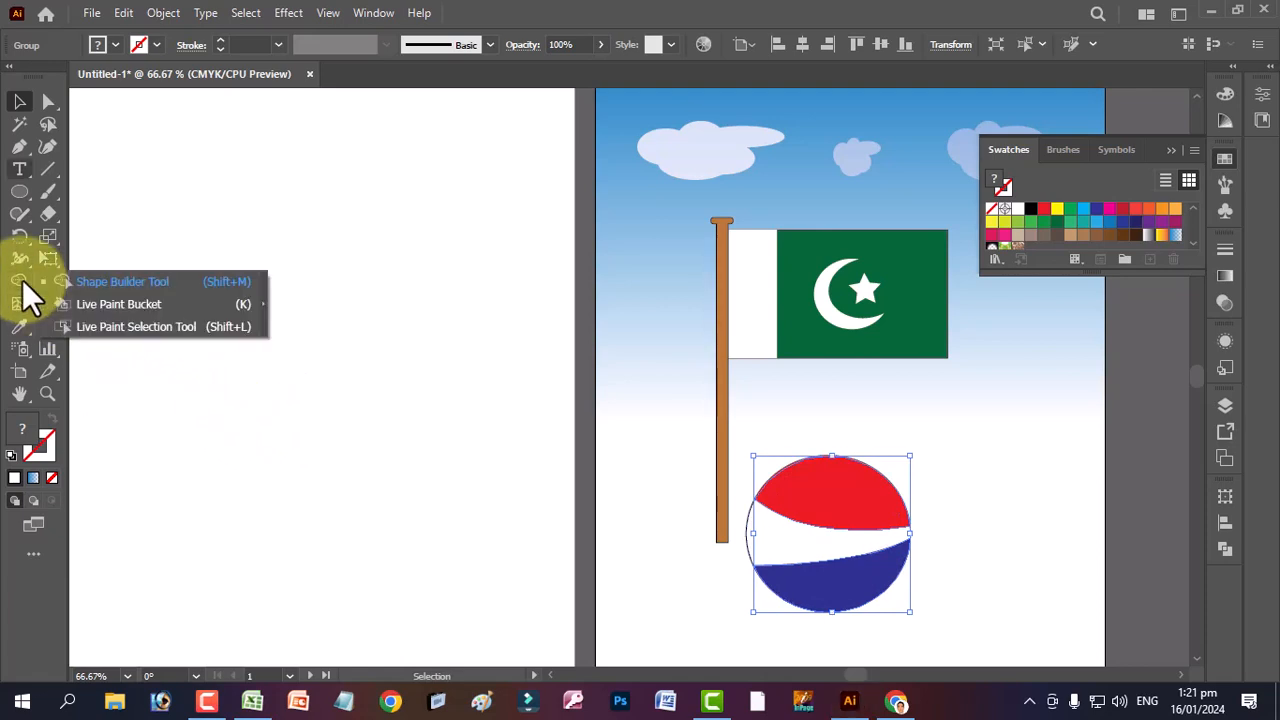
click(20, 192)
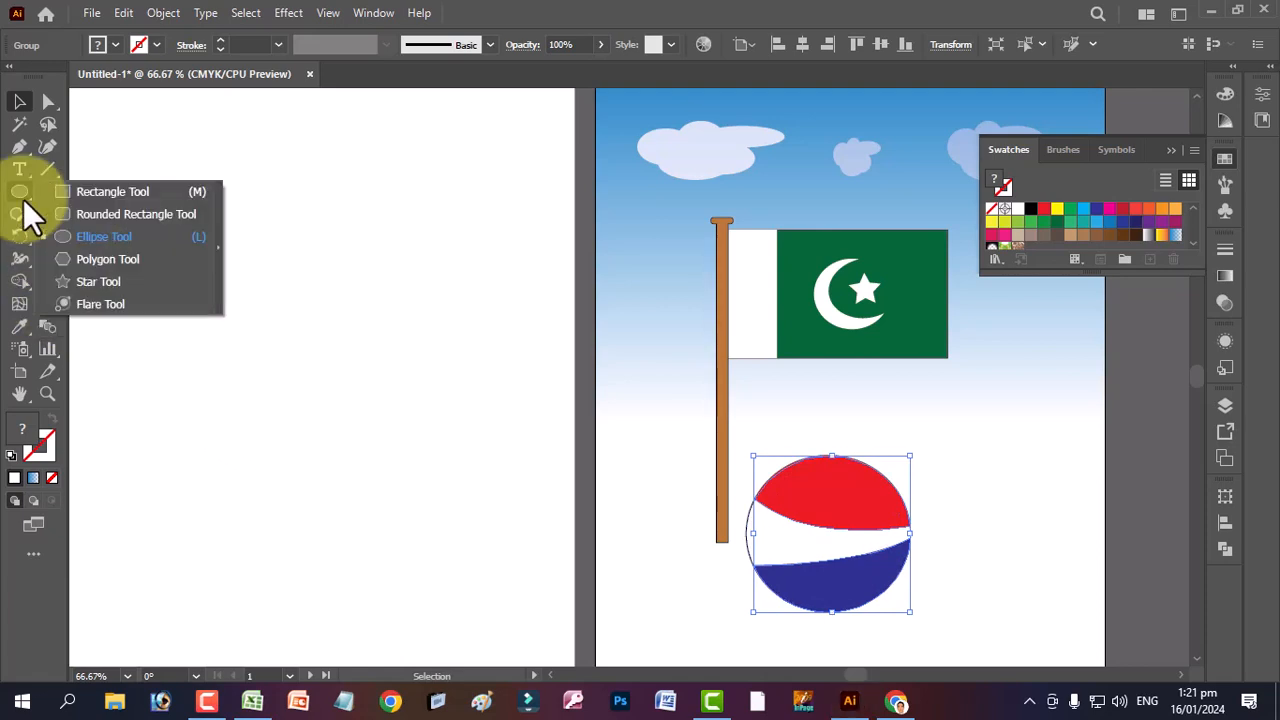
click(80, 192)
drag(157, 167, 290, 297)
drag(336, 343, 464, 487)
drag(430, 393, 513, 460)
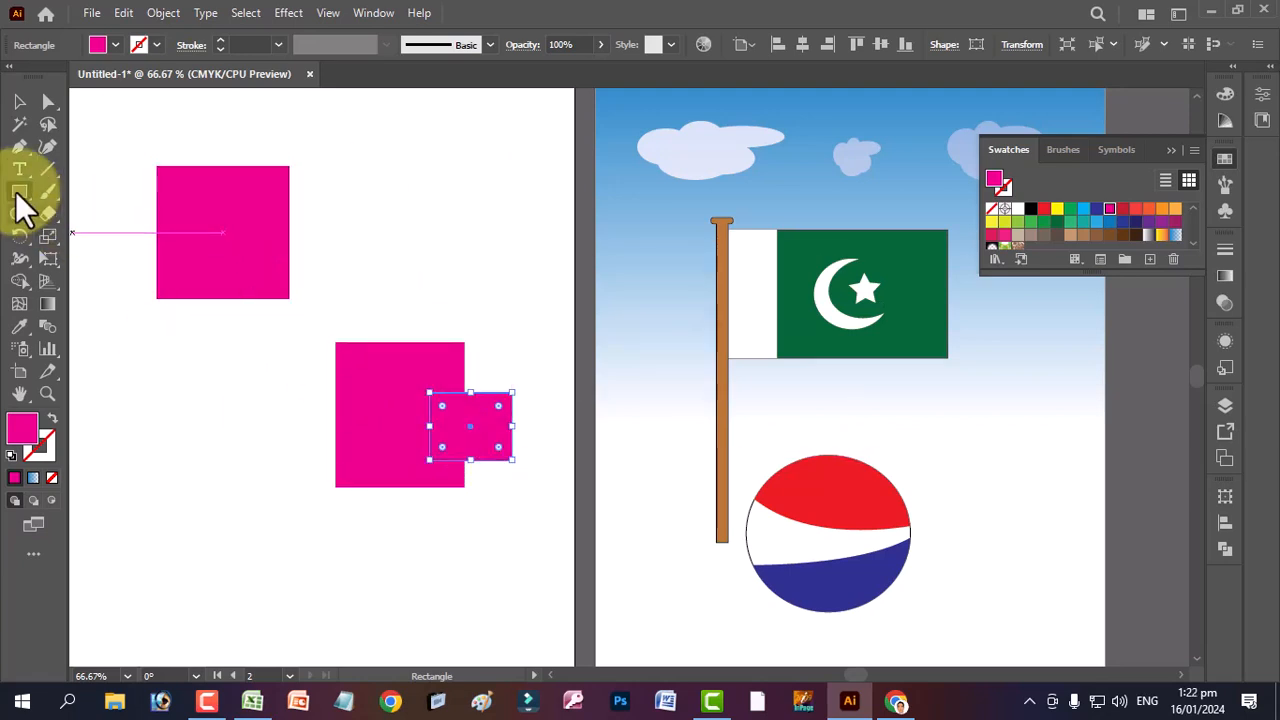
drag(22, 205, 80, 234)
drag(223, 214, 394, 404)
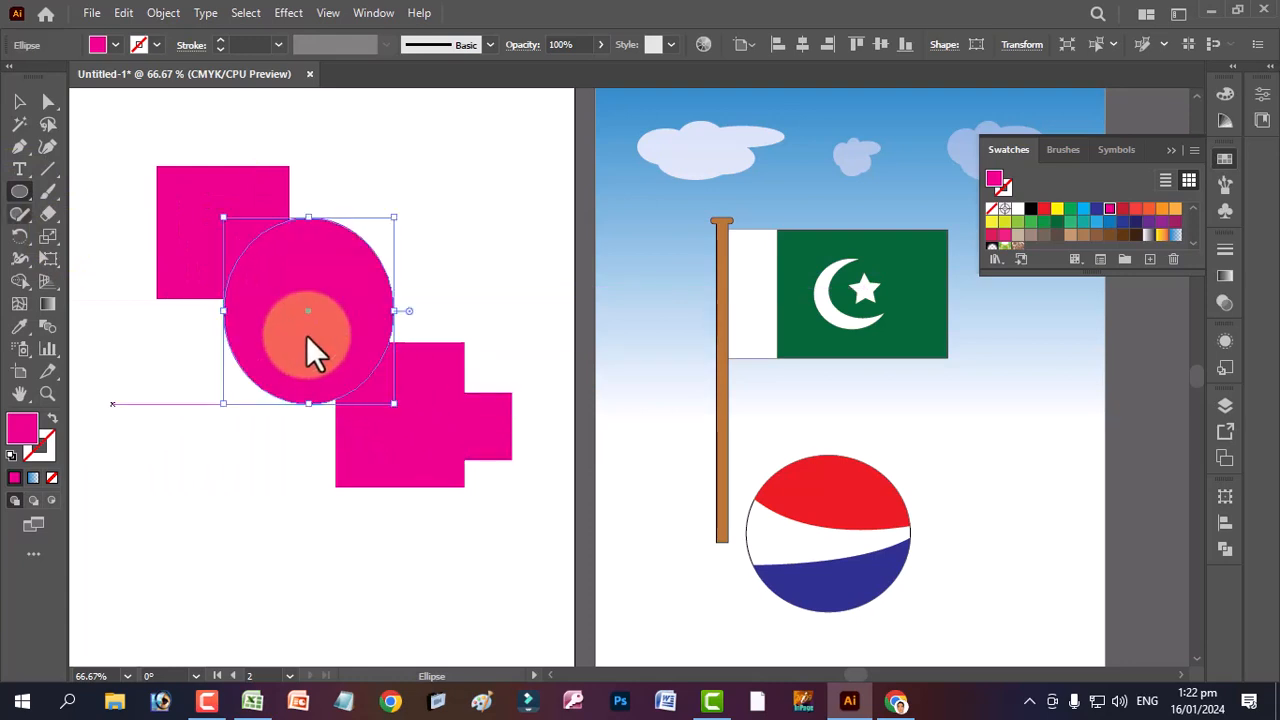
- Find and delete the leftover white clouds hidden near the upper edge of the second artboard
click(20, 106)
drag(120, 137, 452, 532)
click(195, 130)
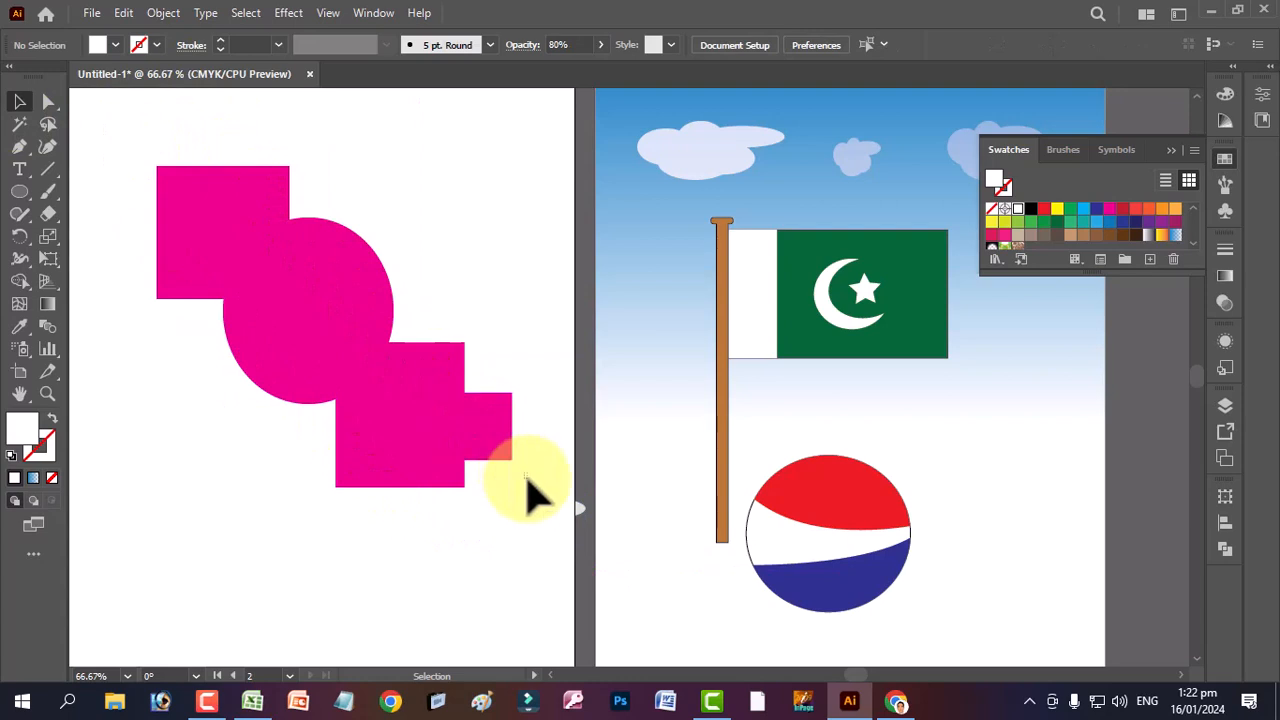
click(540, 545)
click(200, 470)
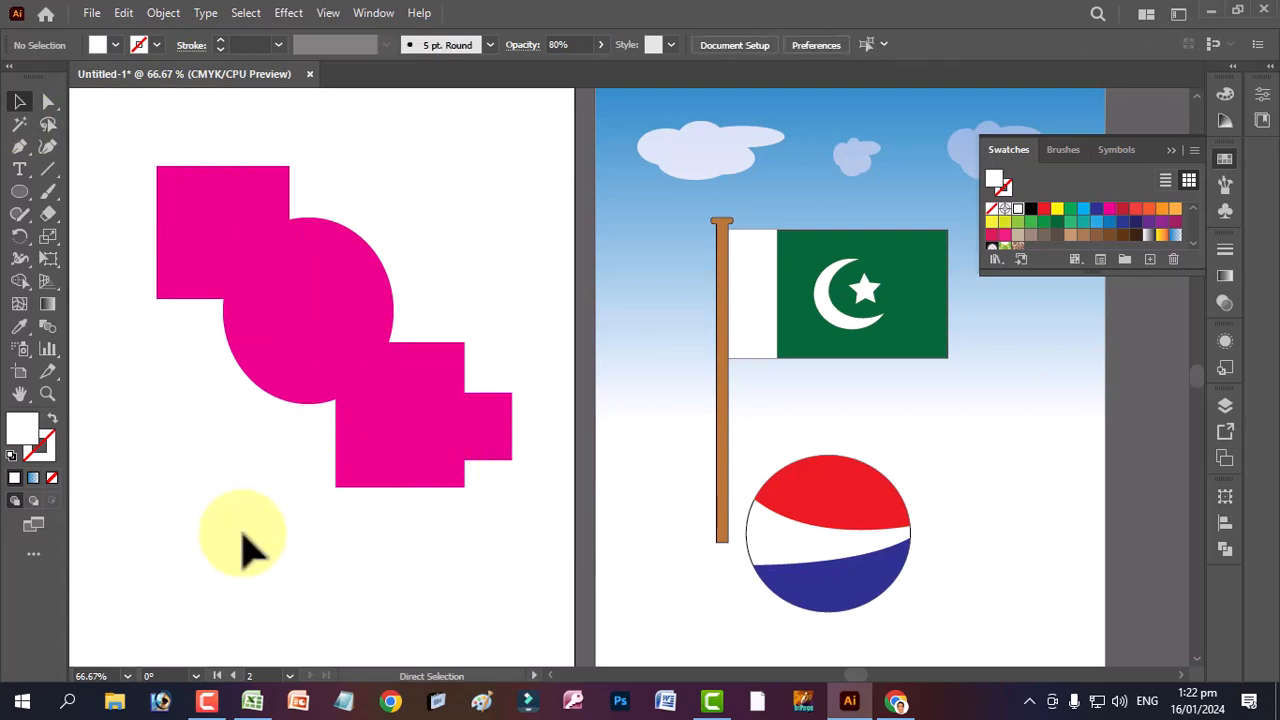
key(ctrl+a)
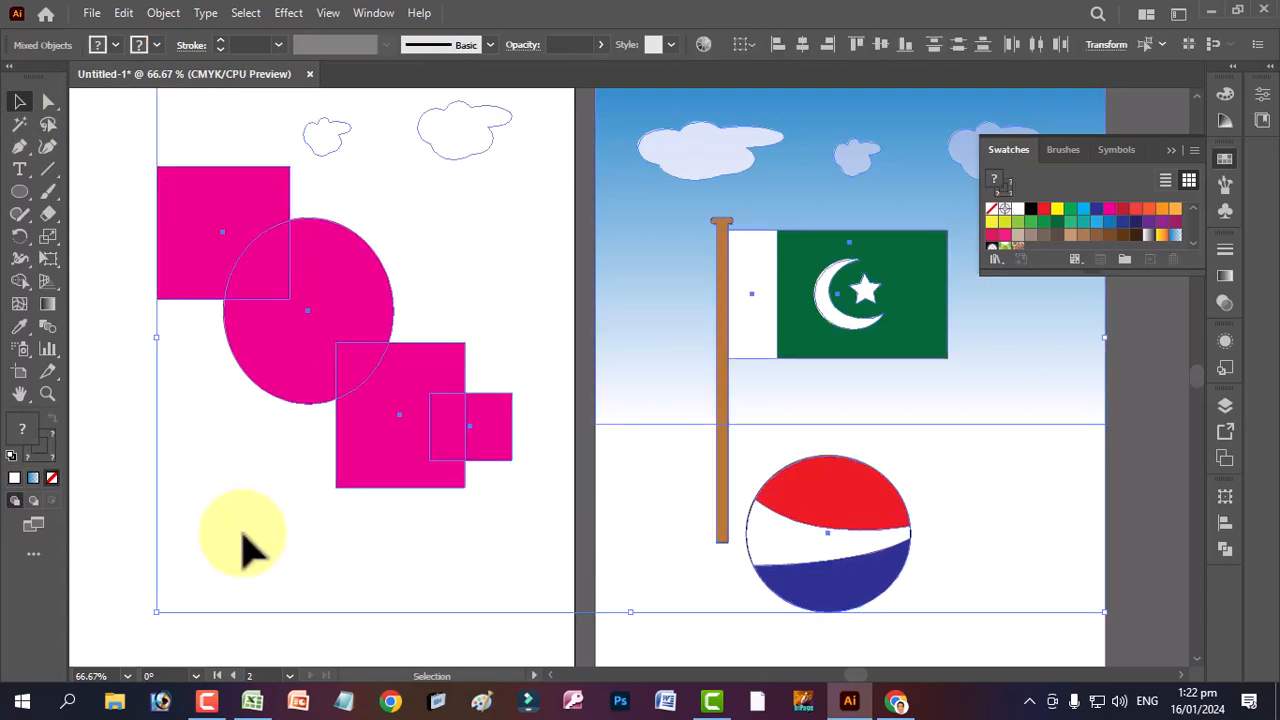
click(132, 457)
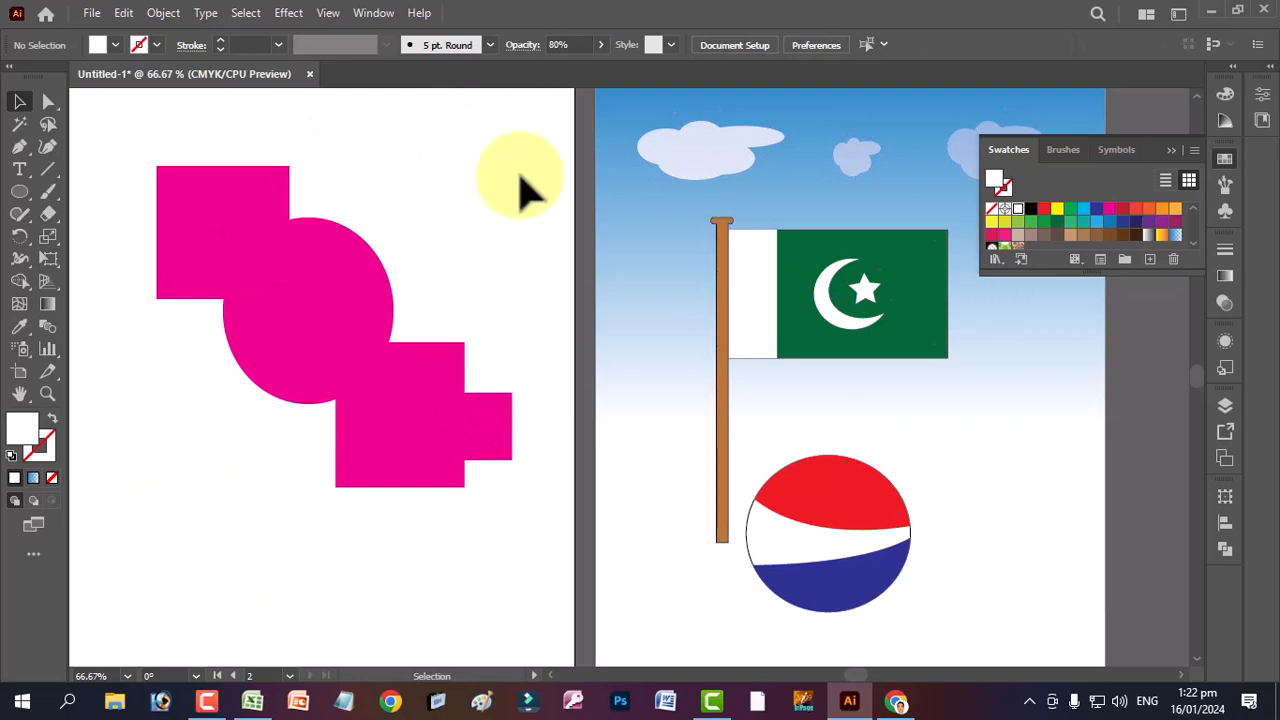
click(450, 145)
key(Delete)
drag(431, 135, 497, 170)
drag(252, 92, 592, 140)
key(Delete)
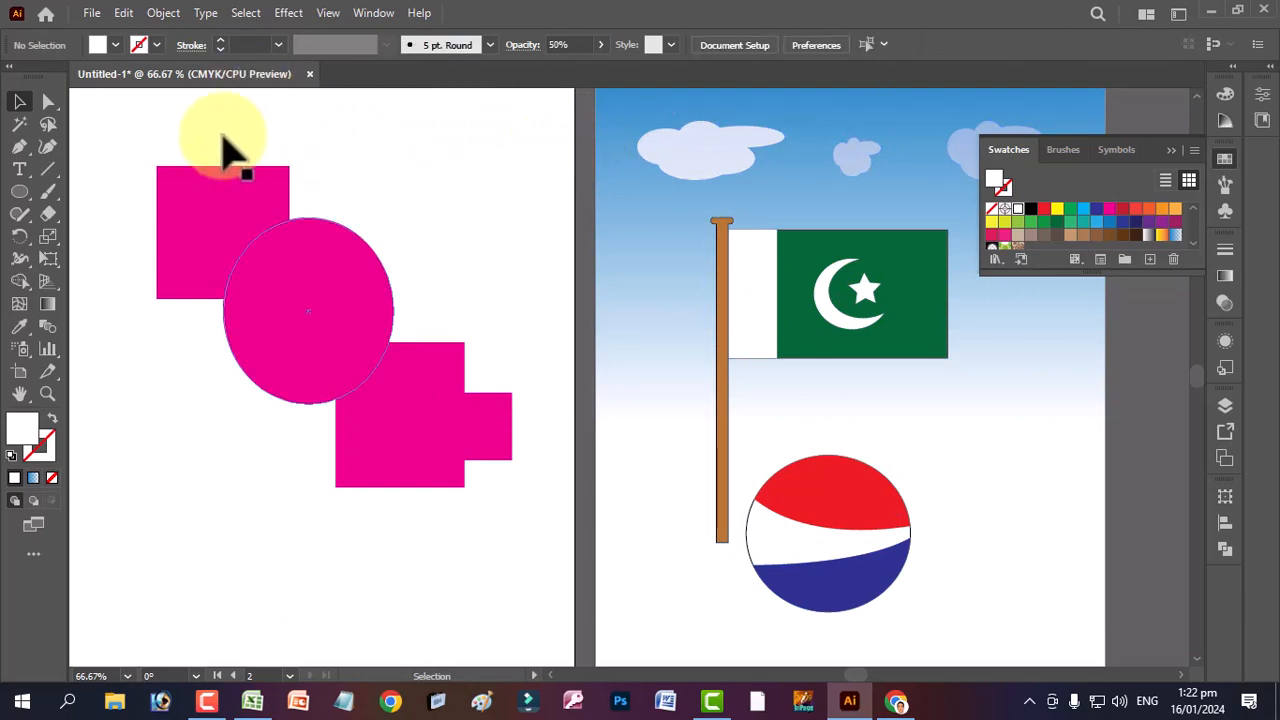
- Fill the three rectangles and the ellipse with black
drag(114, 160, 471, 543)
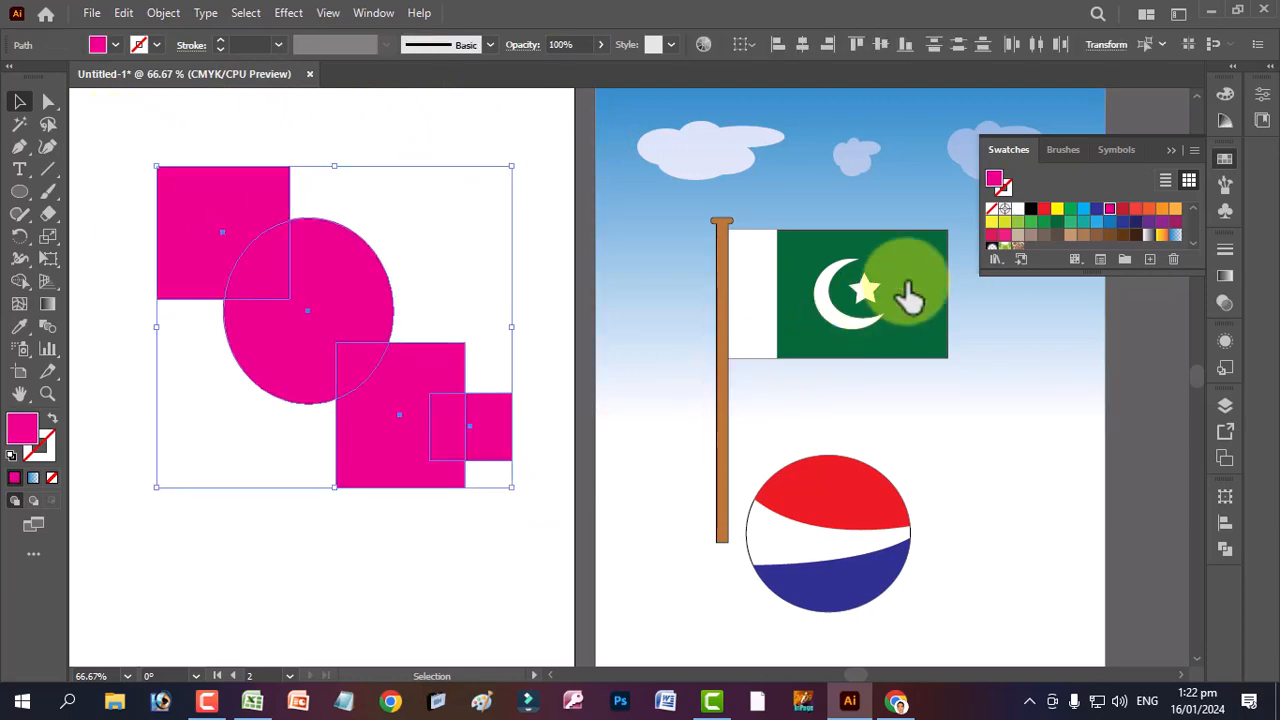
click(1030, 209)
click(418, 572)
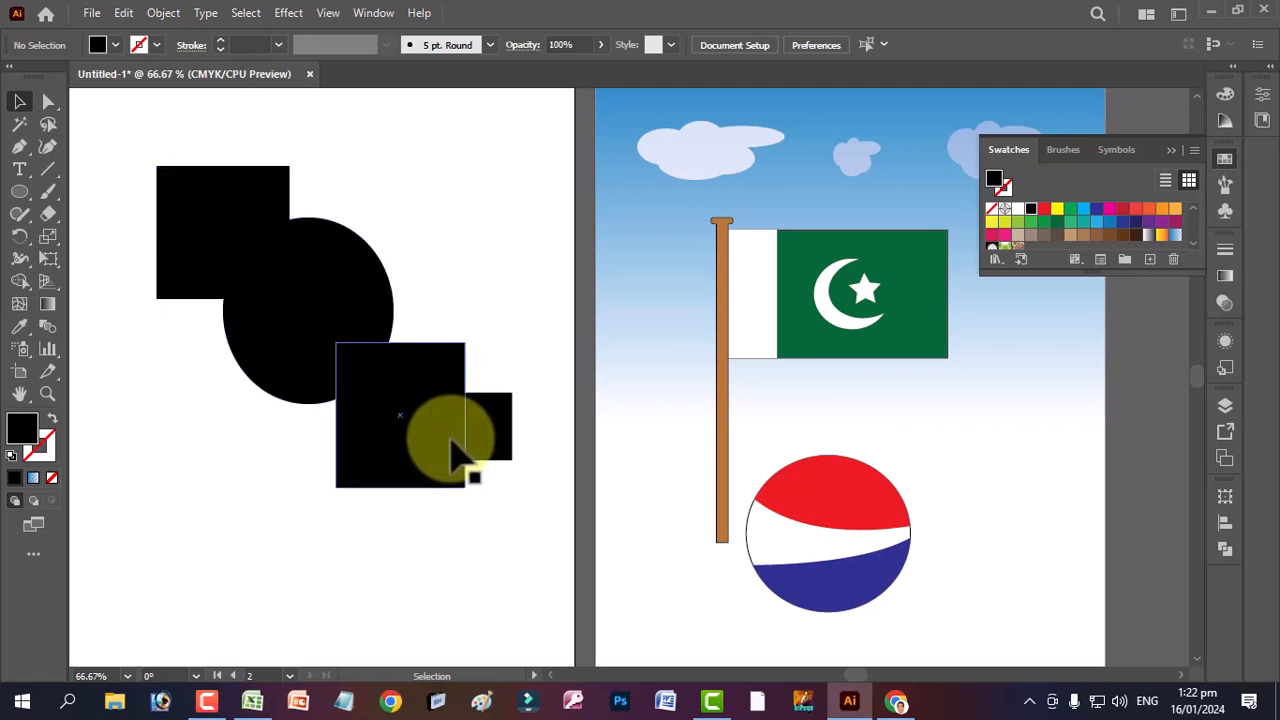
- Turn the four black shapes into a Live Paint group and paint the upper rectangle's non-overlapping area red with the Live Paint Bucket
right_click(19, 282)
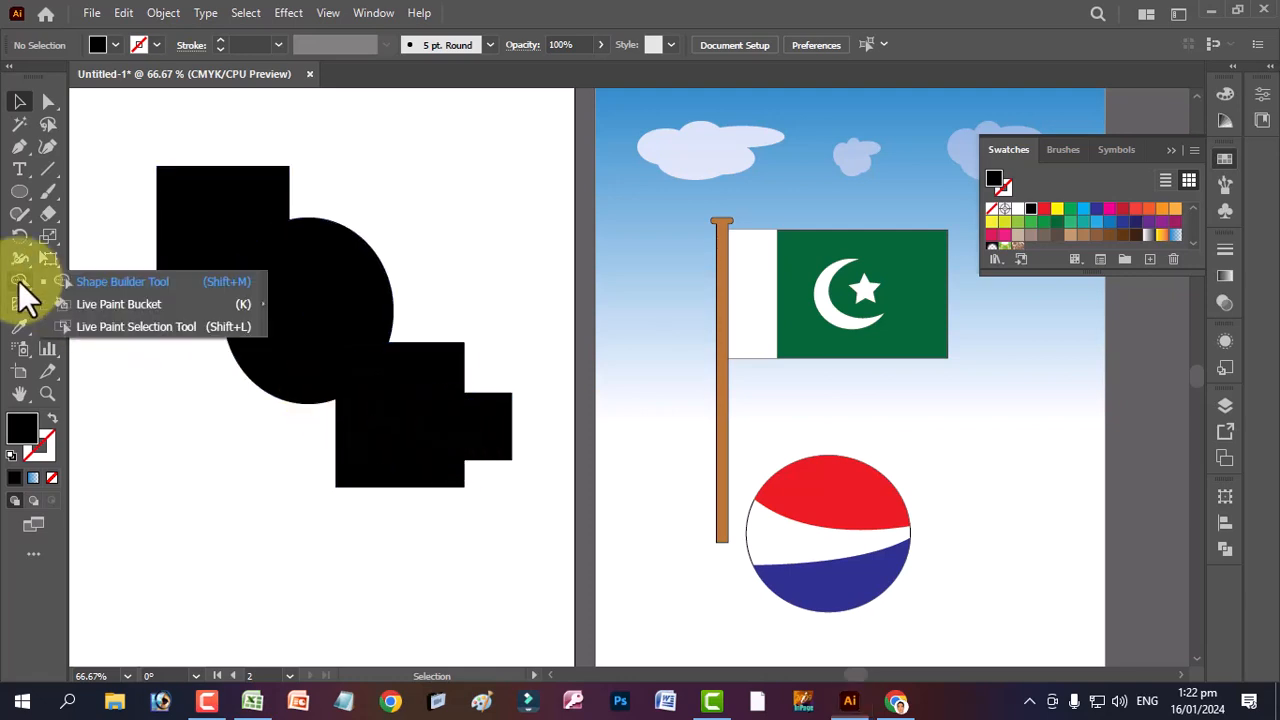
click(93, 307)
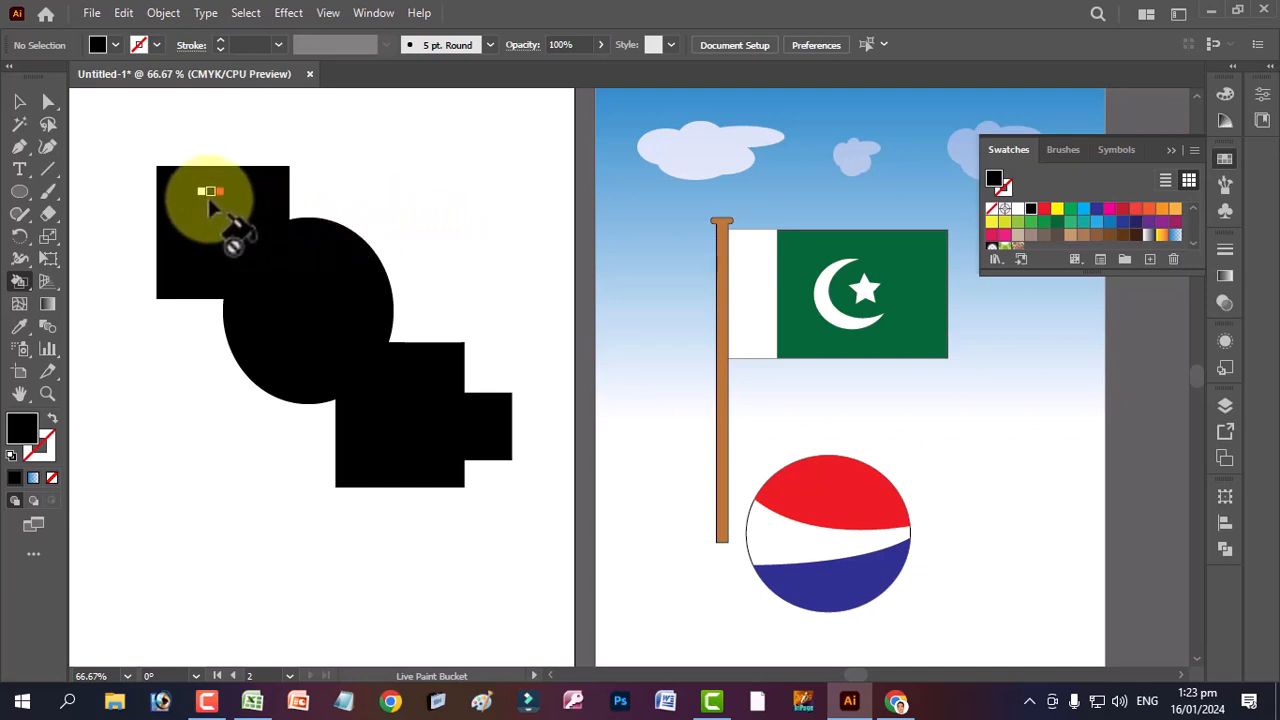
key(Right)
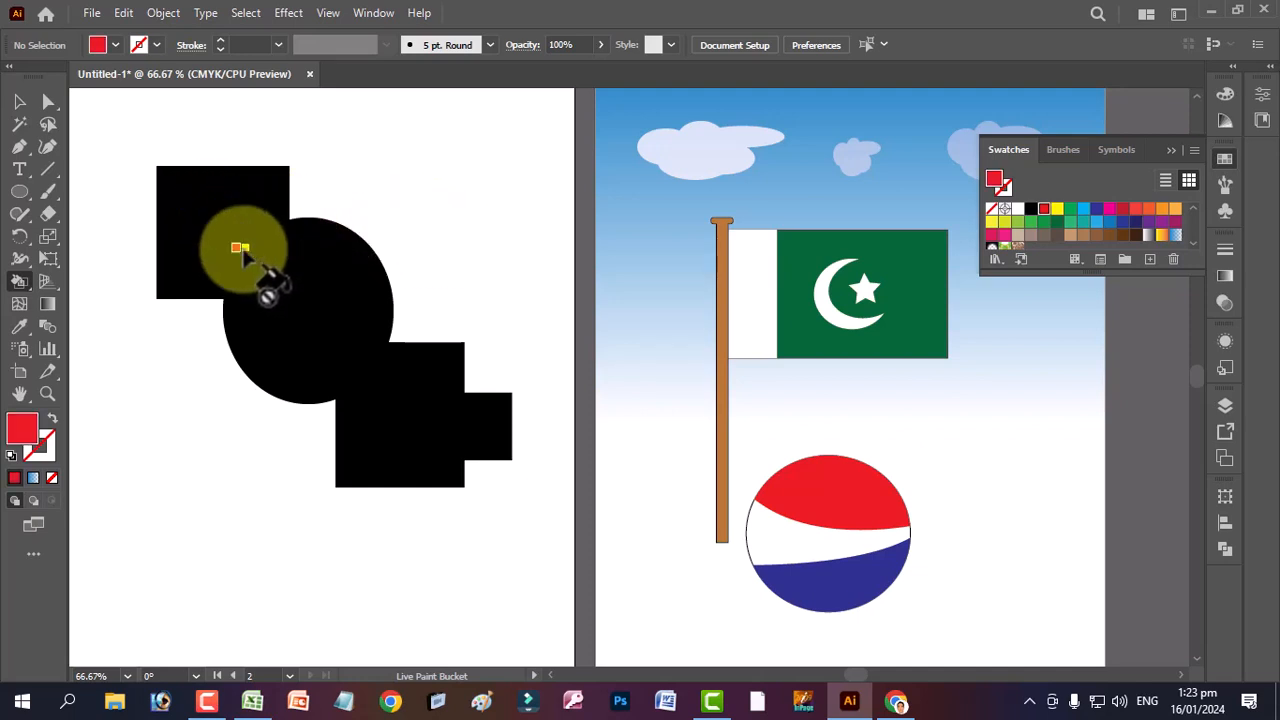
click(20, 102)
drag(117, 143, 505, 580)
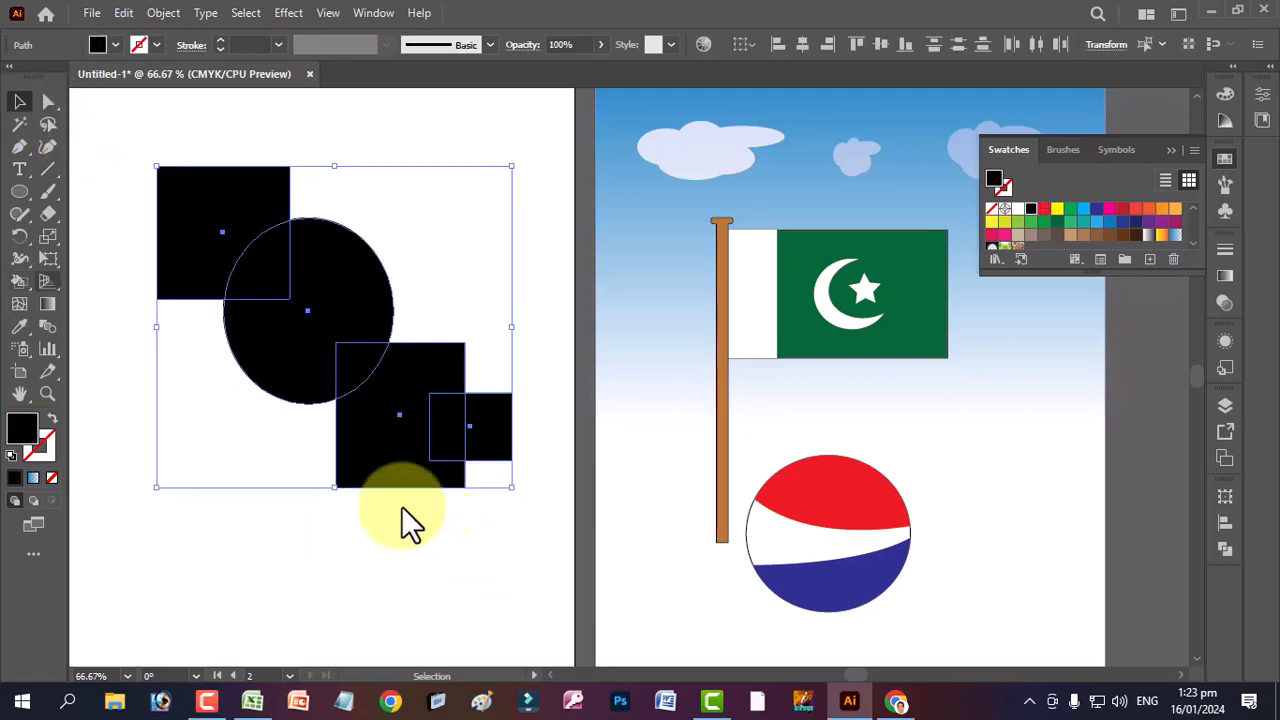
click(20, 281)
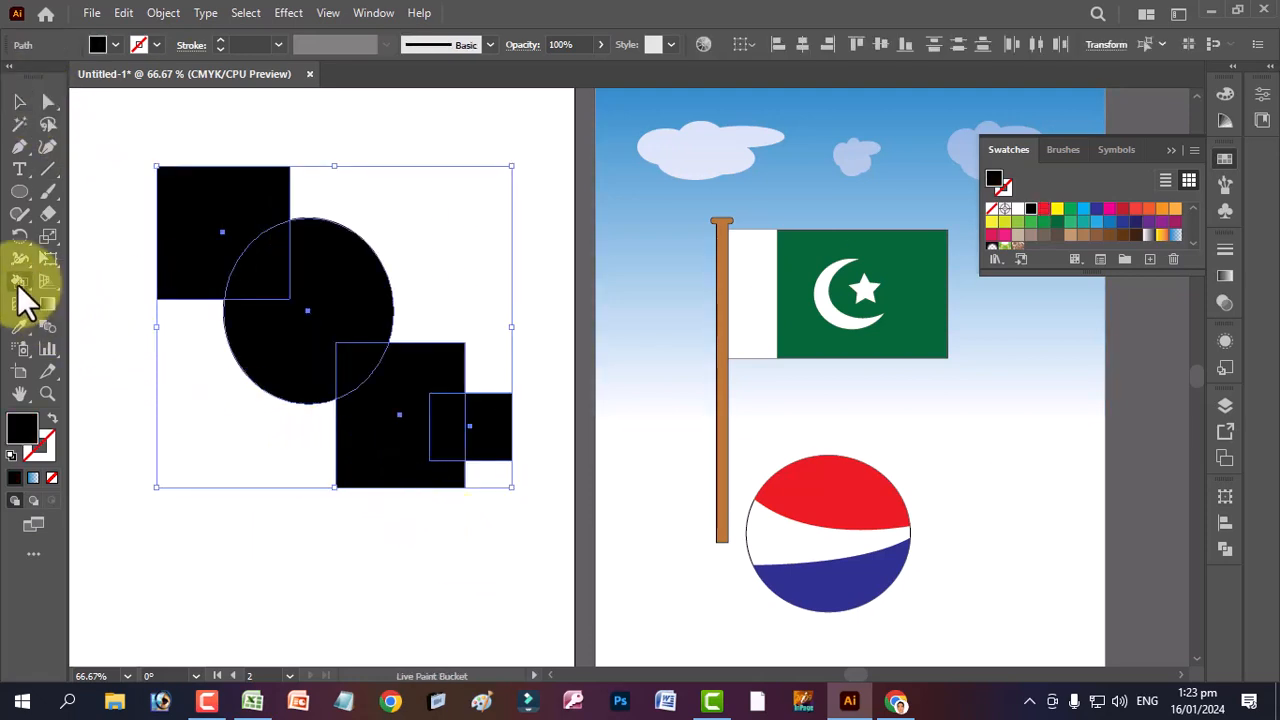
key(Right)
click(205, 233)
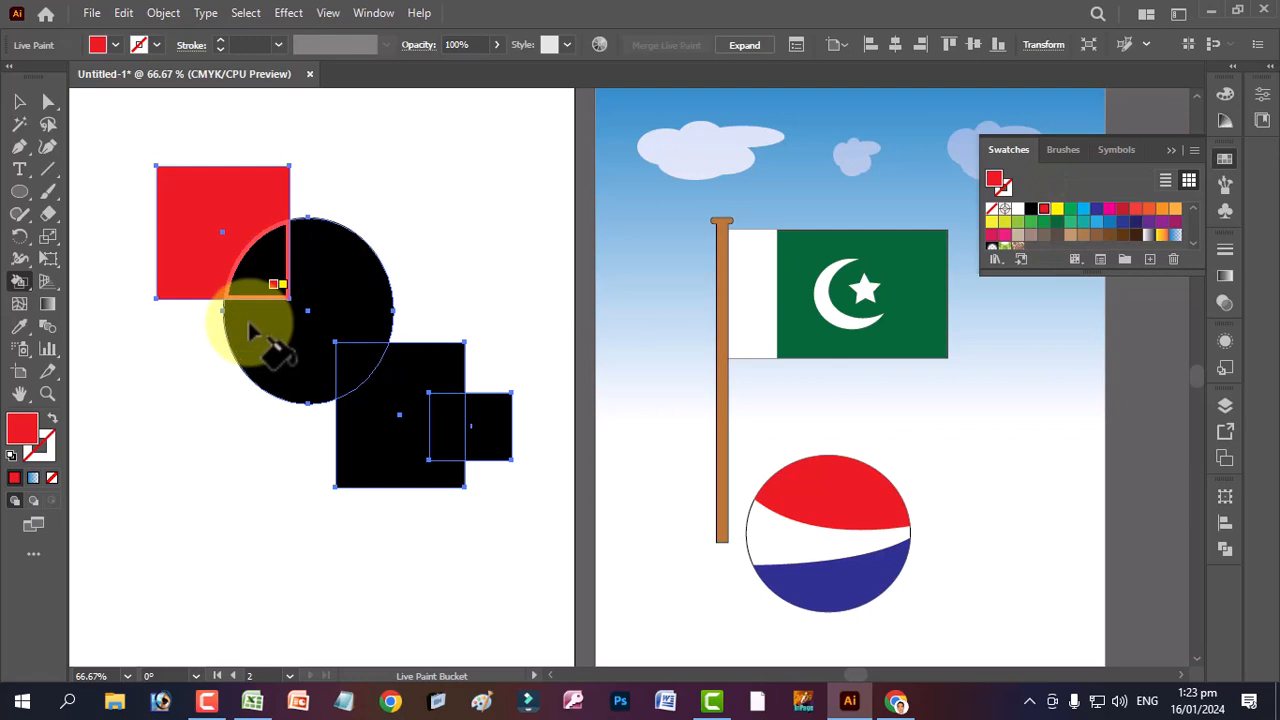
- Paint the overlap of the upper rectangle and the ellipse yellow, and the ellipse's main area green
key(Right)
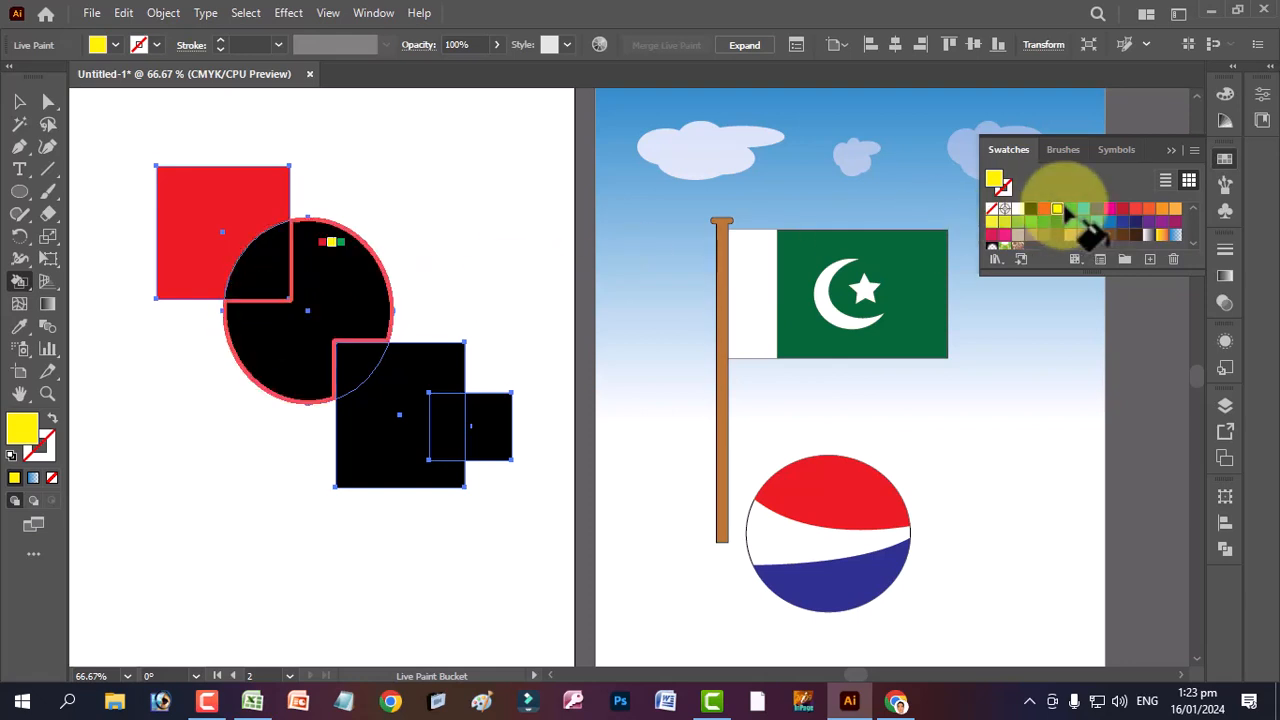
click(270, 278)
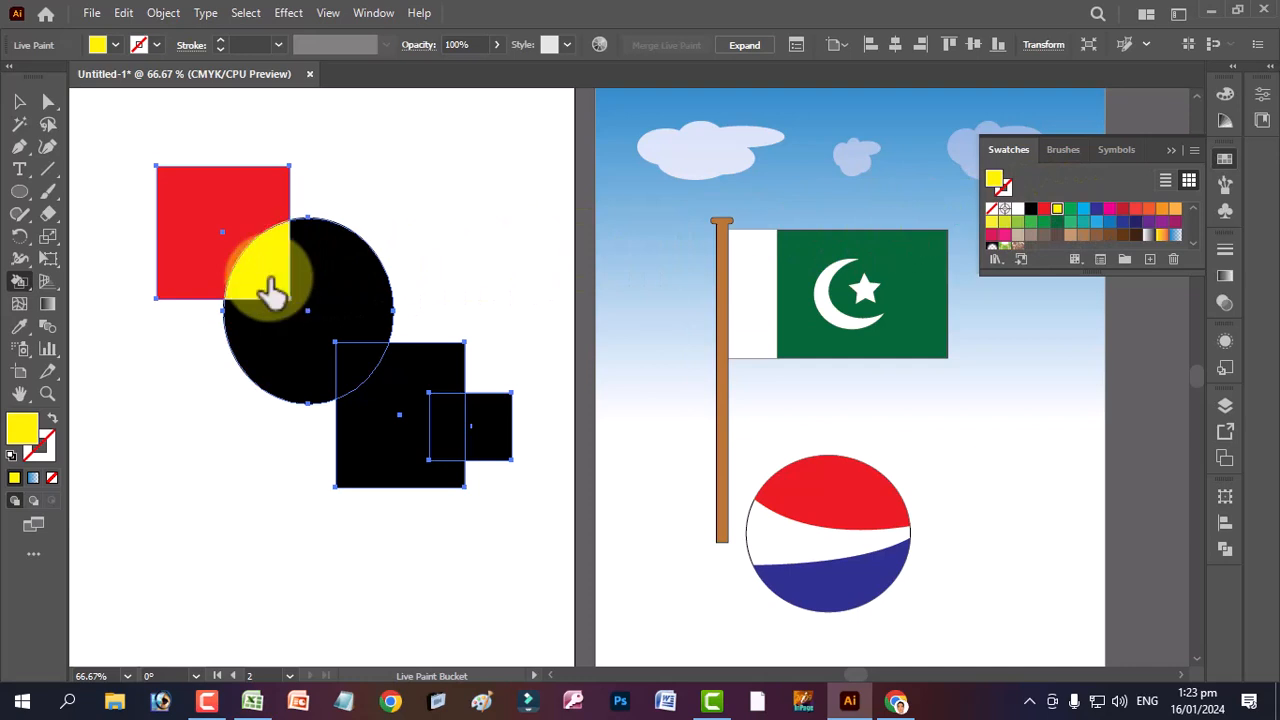
click(343, 318)
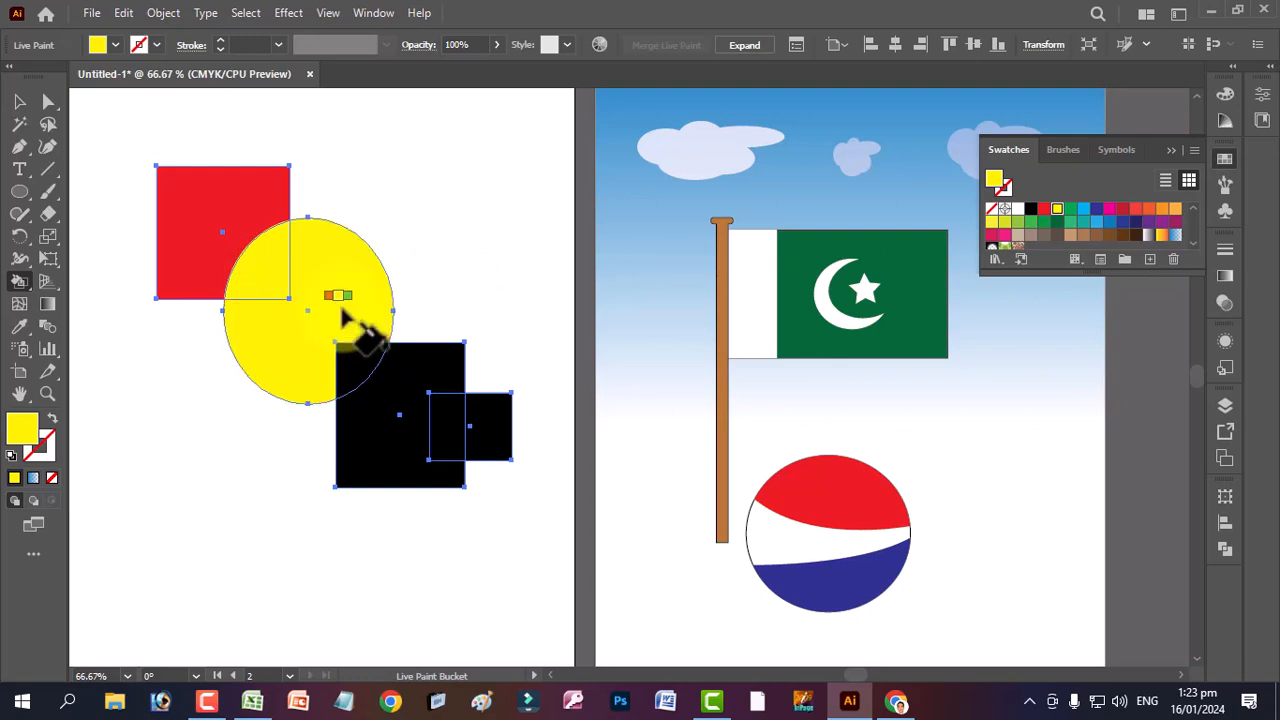
key(Right)
click(345, 318)
- Paint the ellipse's overlap with the lower rectangle light blue, that rectangle dark blue and its overlap with the smallest rectangle magenta
key(Right)
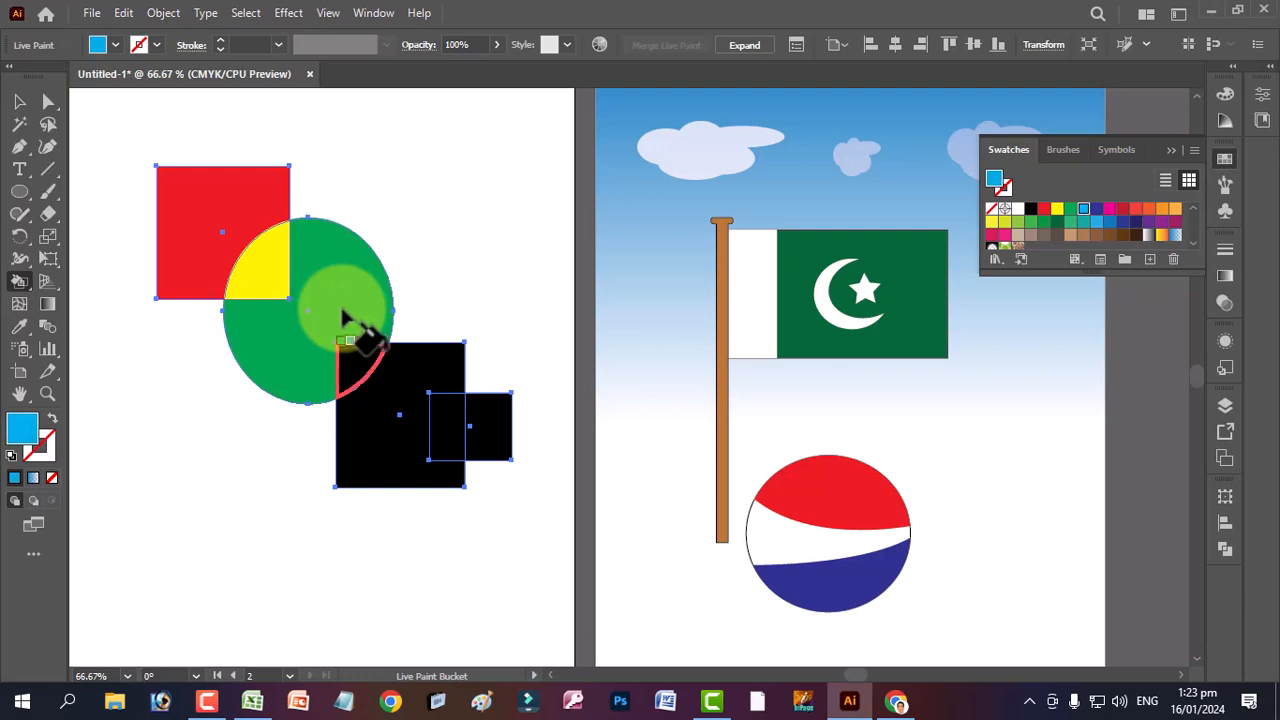
click(354, 364)
key(Right)
click(392, 430)
key(Right)
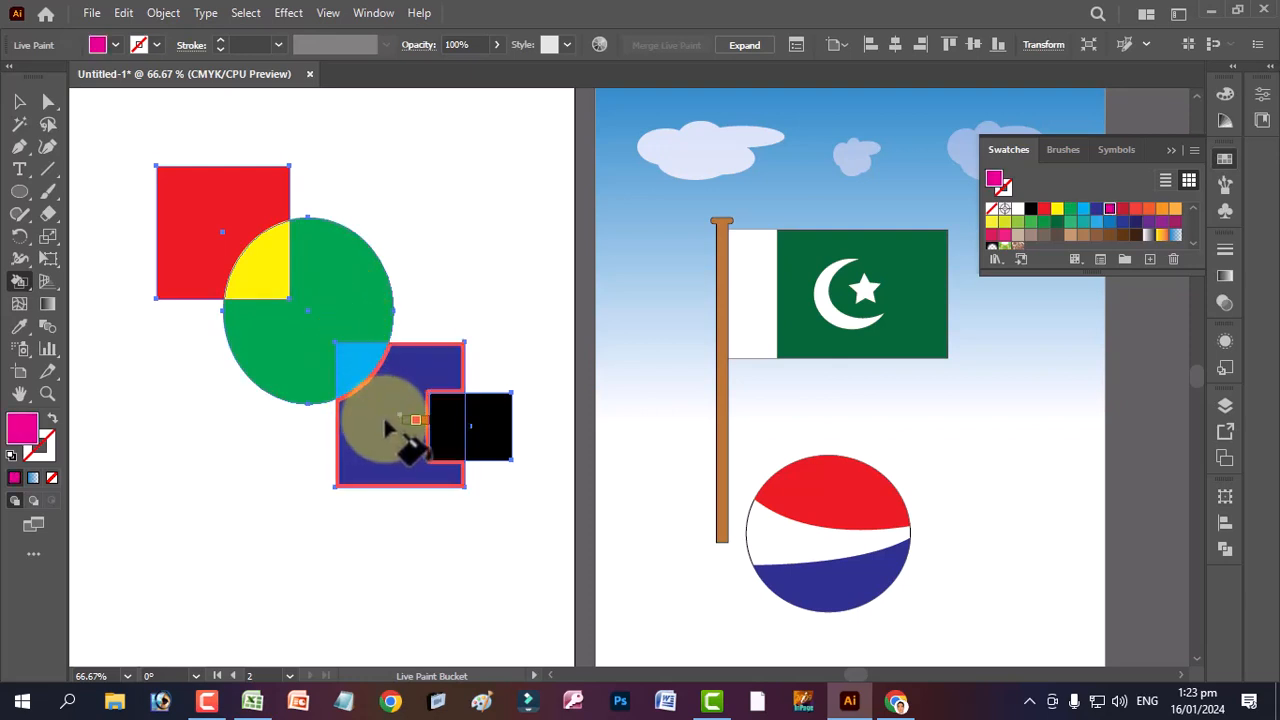
click(442, 435)
- Try red, orange and blue fills on the smallest rectangle's non-overlapping area
key(Right)
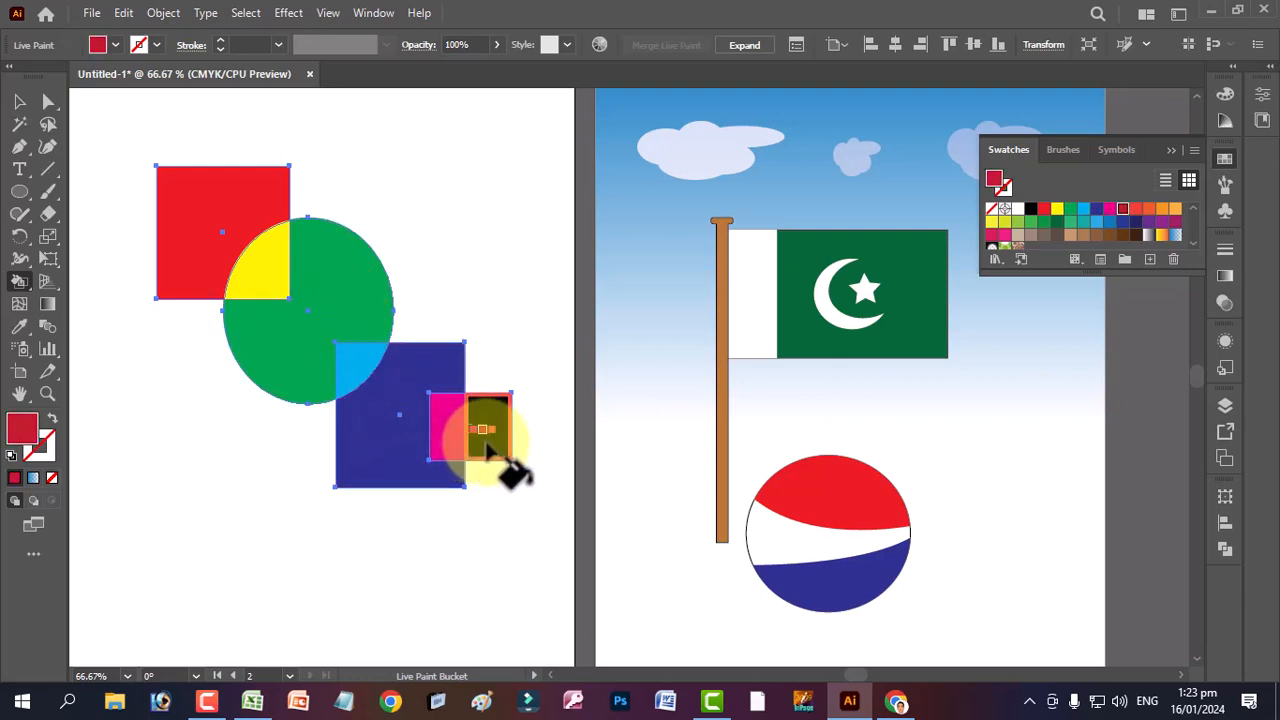
click(486, 440)
key(Right)
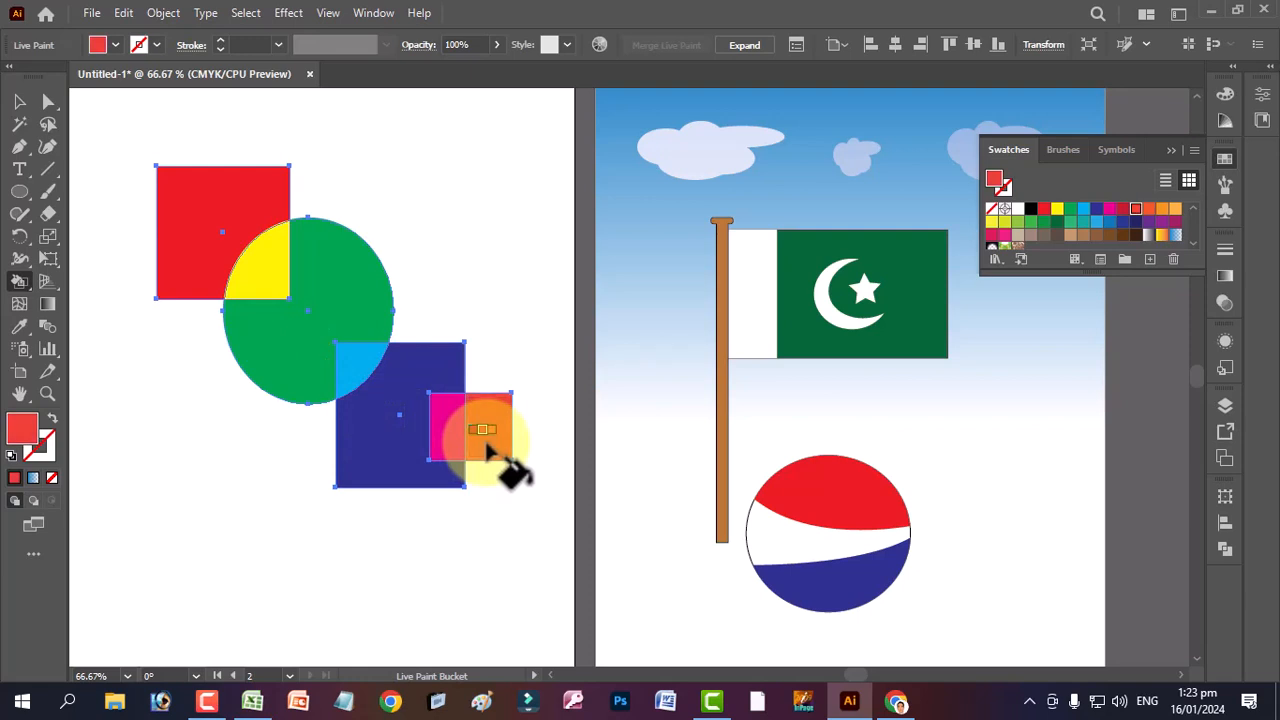
key(Right)
key(Right)
click(487, 443)
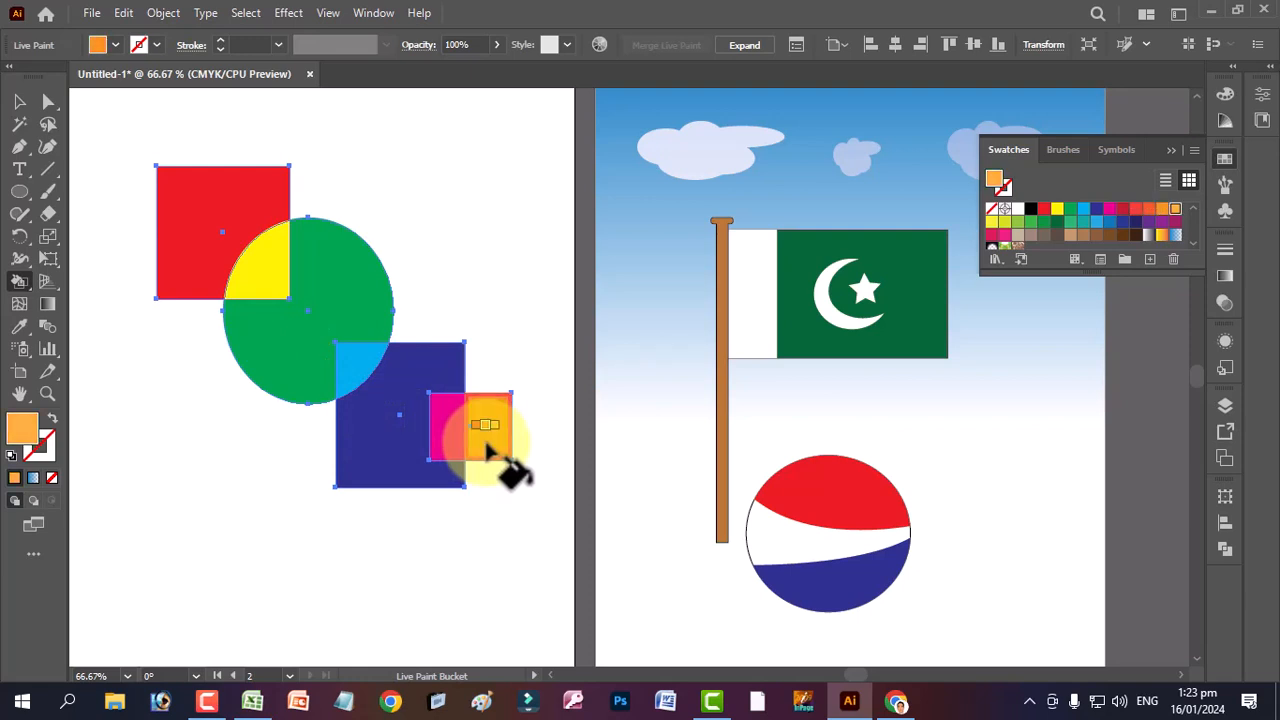
key(Right)
key(Right)
key(Right)
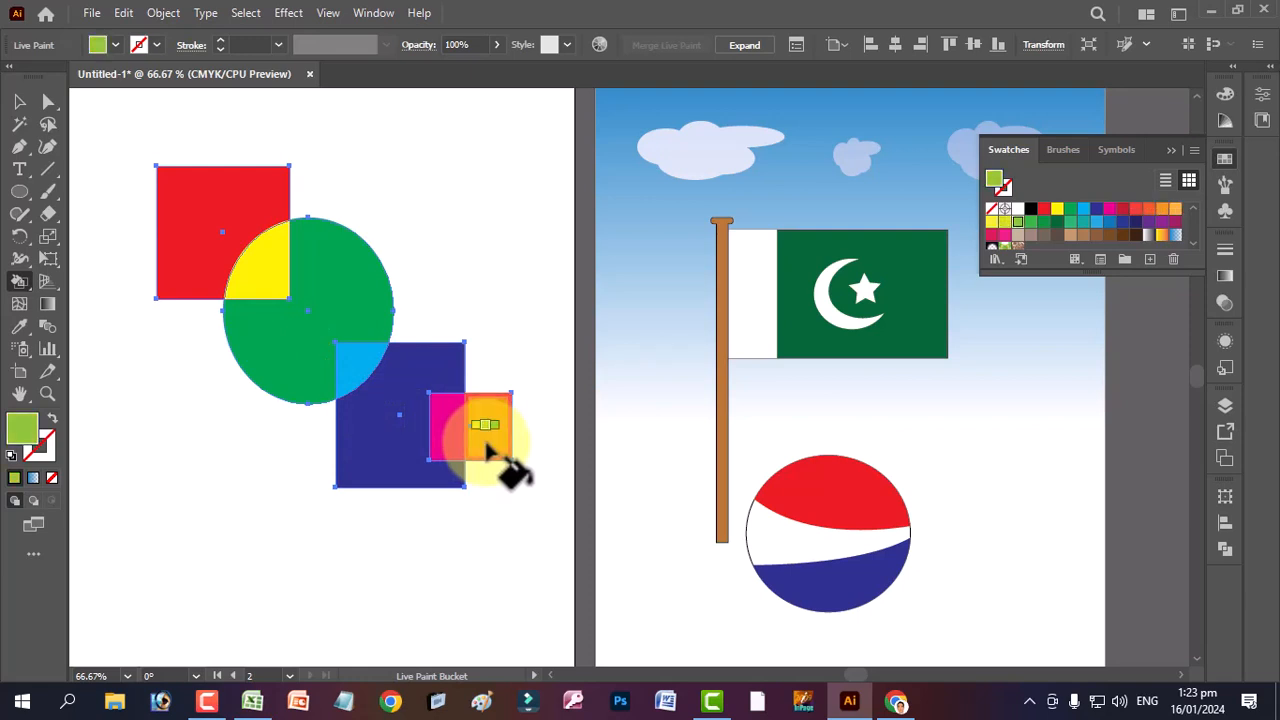
key(Right)
key(Right)
key(Right)
key(Right)
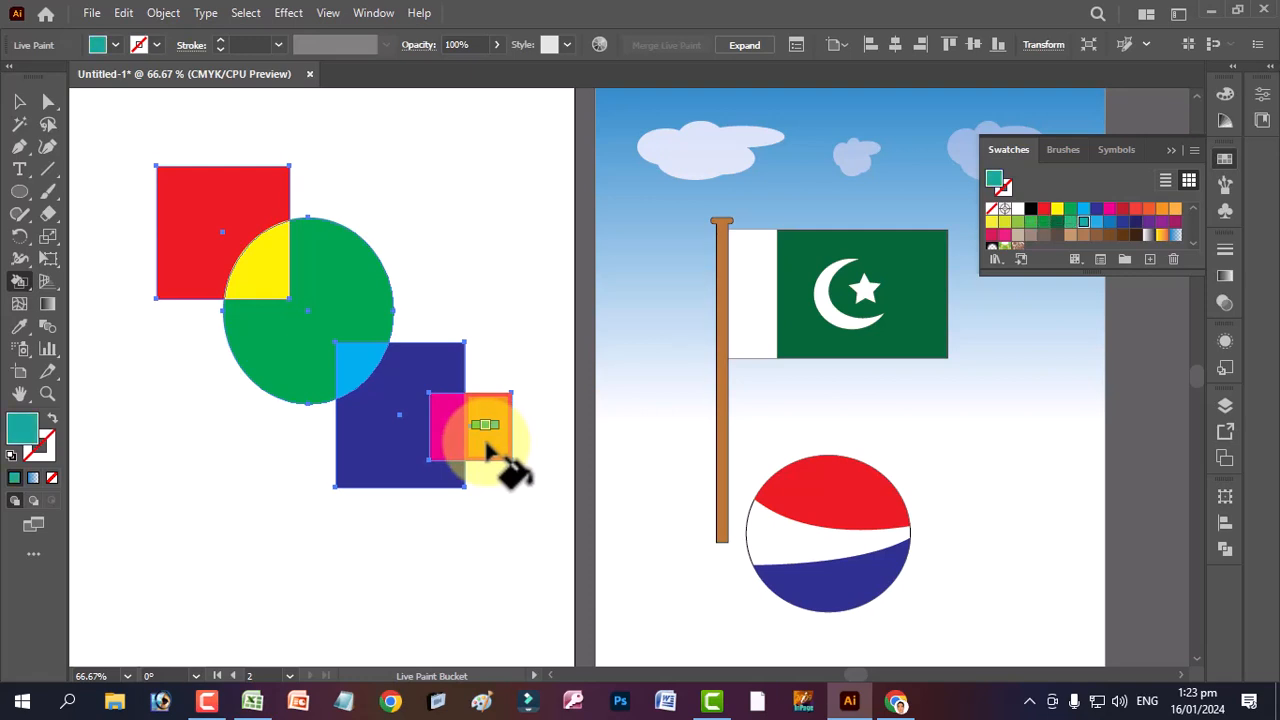
key(Right)
key(Right)
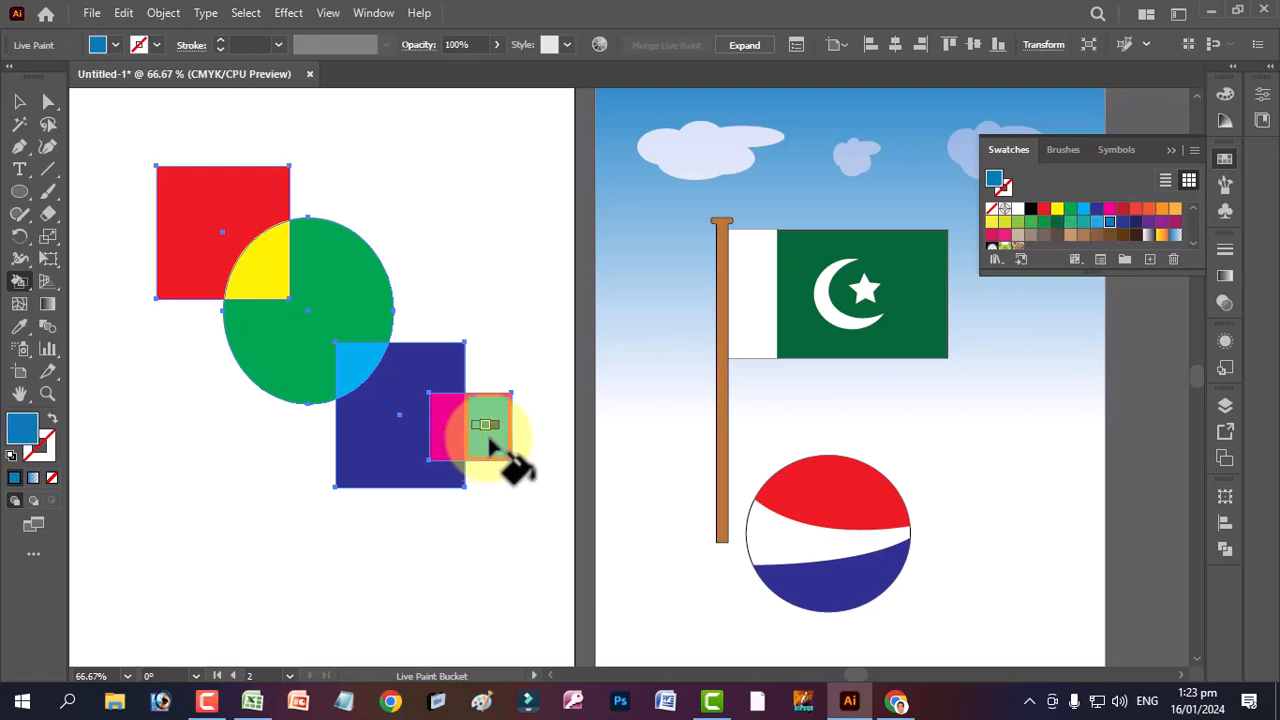
click(490, 440)
- Paint the smallest rectangle's non-overlapping area beige
key(Right)
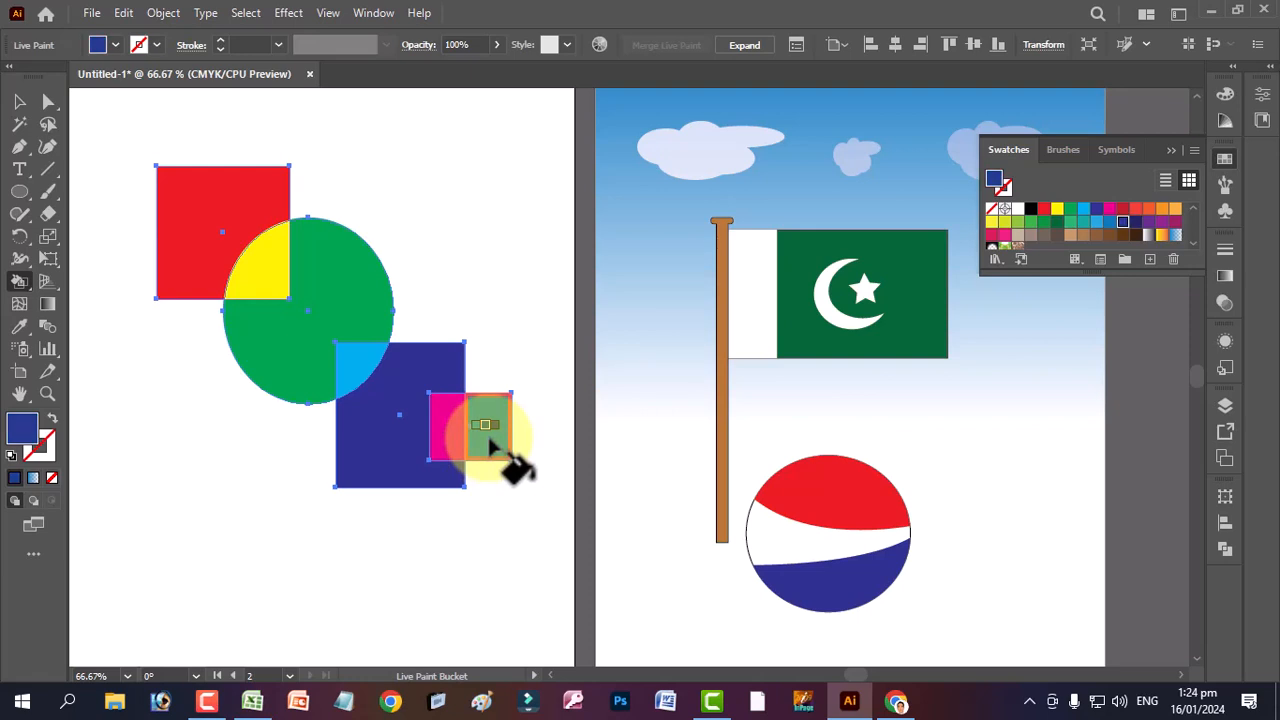
key(Right)
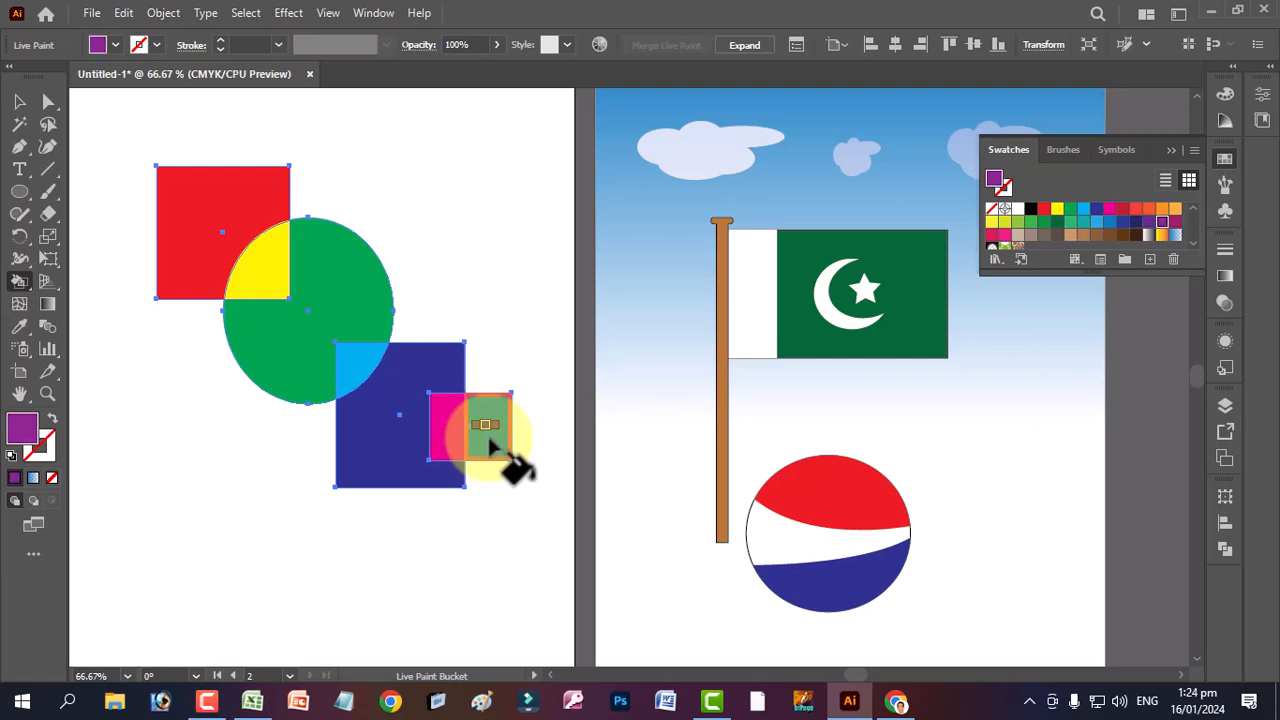
key(Right)
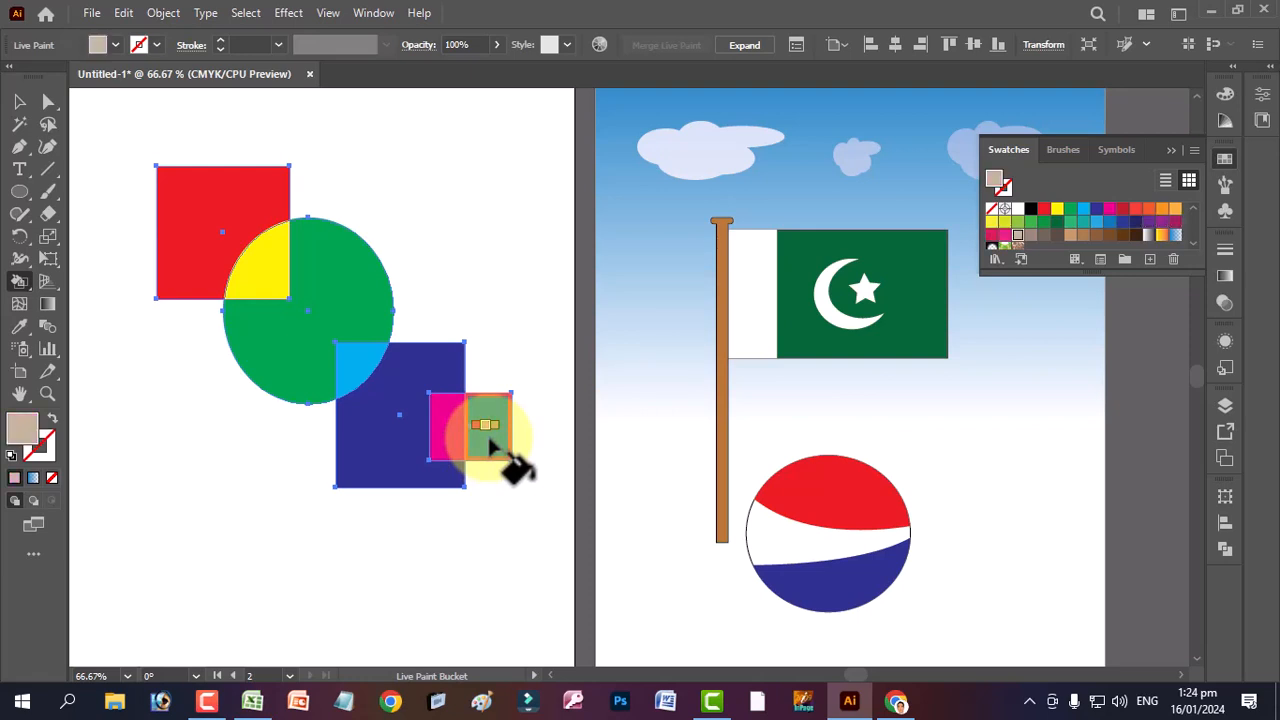
click(490, 440)
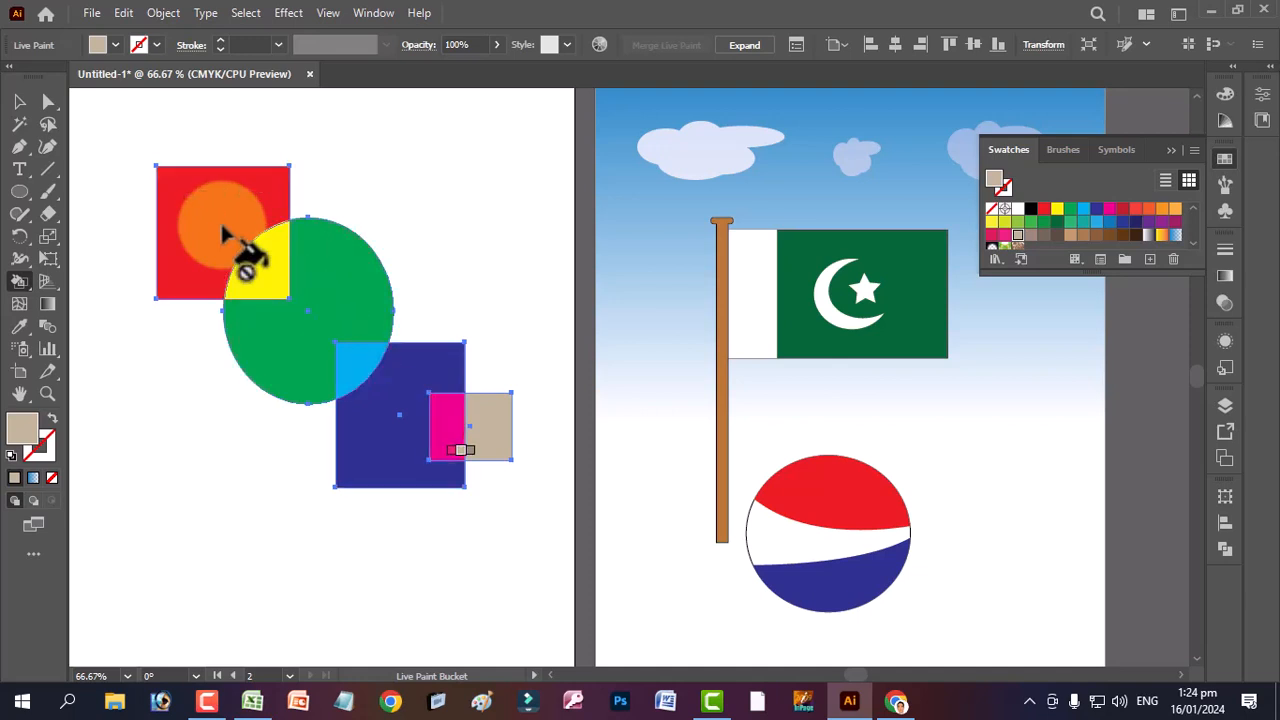
- Leave the Live Paint Bucket and shift the painted group slightly to the right
click(19, 101)
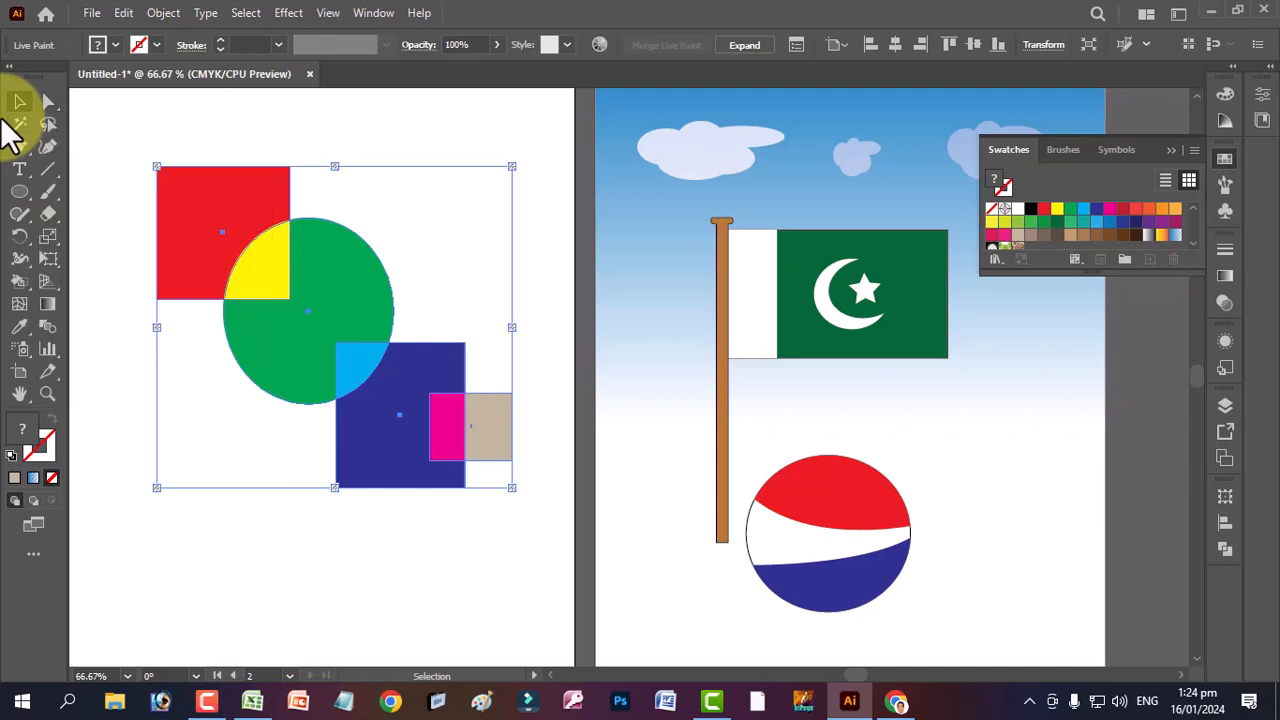
click(445, 630)
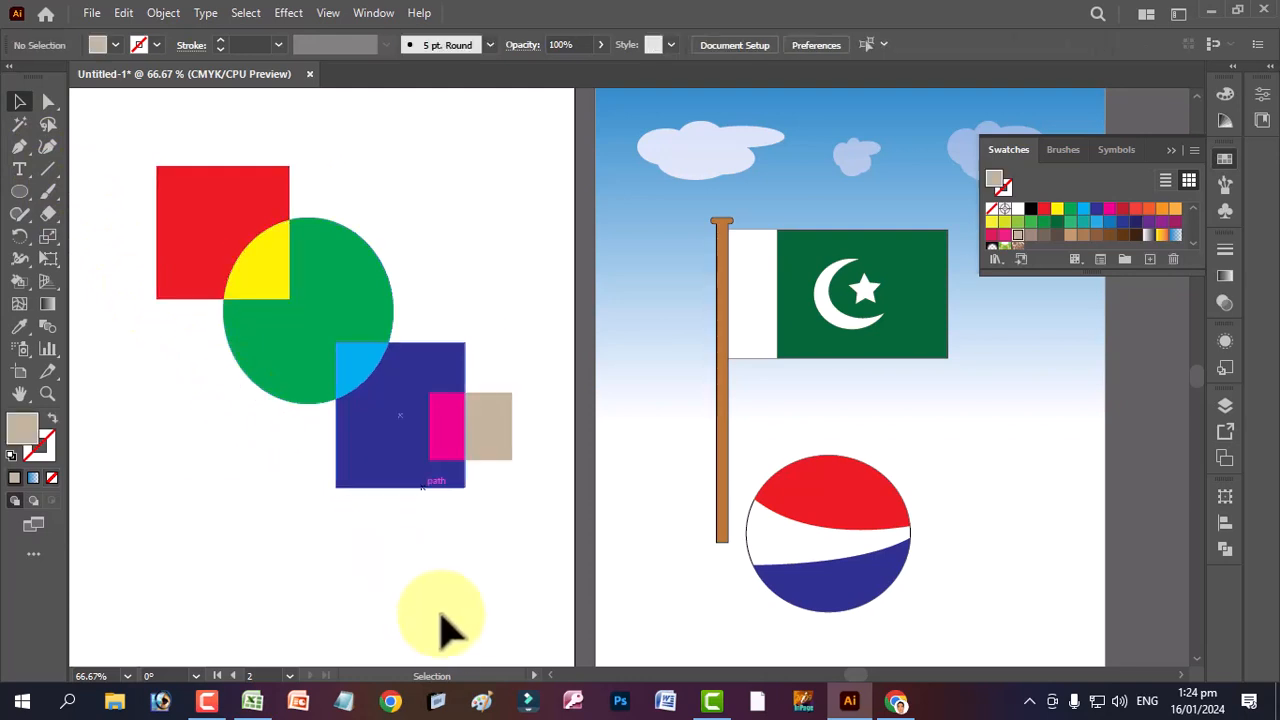
mouse_move(341, 380)
mouse_down()
mouse_move(354, 352)
mouse_move(348, 426)
mouse_move(323, 363)
mouse_move(353, 385)
mouse_up()
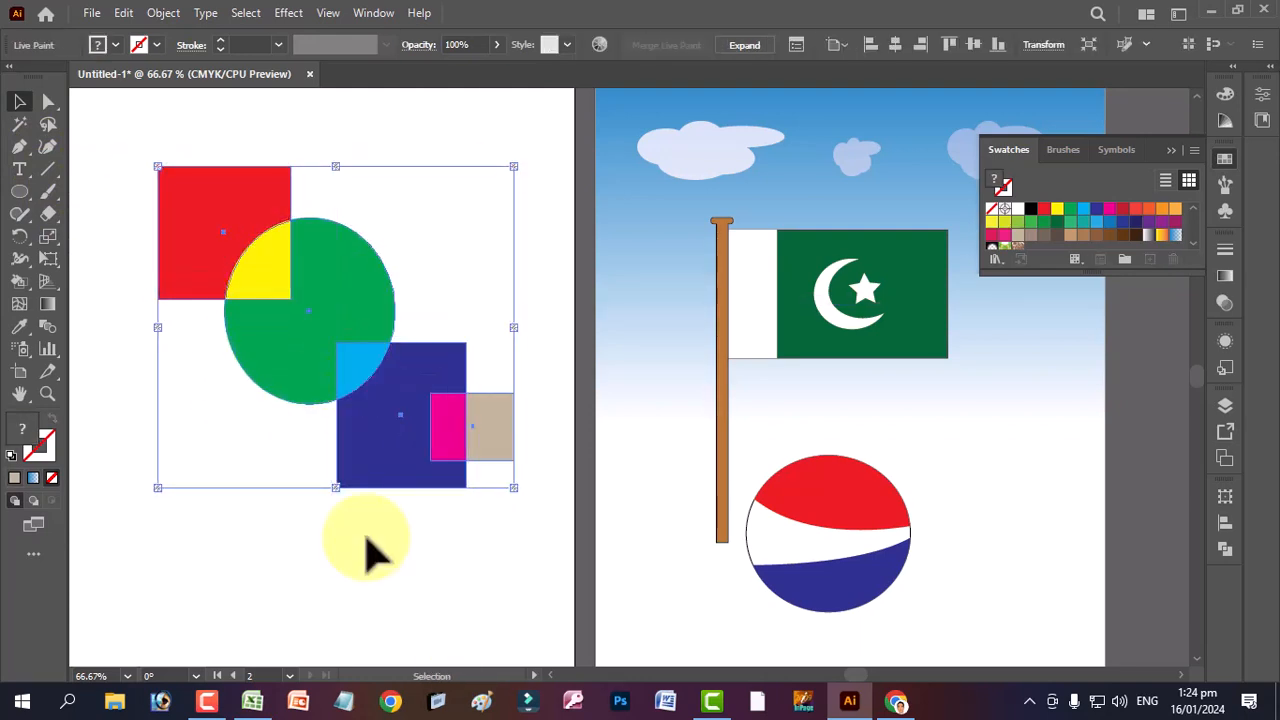
- Shift the painted group slightly down and to the left, and examine the objects listed in Layer 1
drag(257, 286, 270, 372)
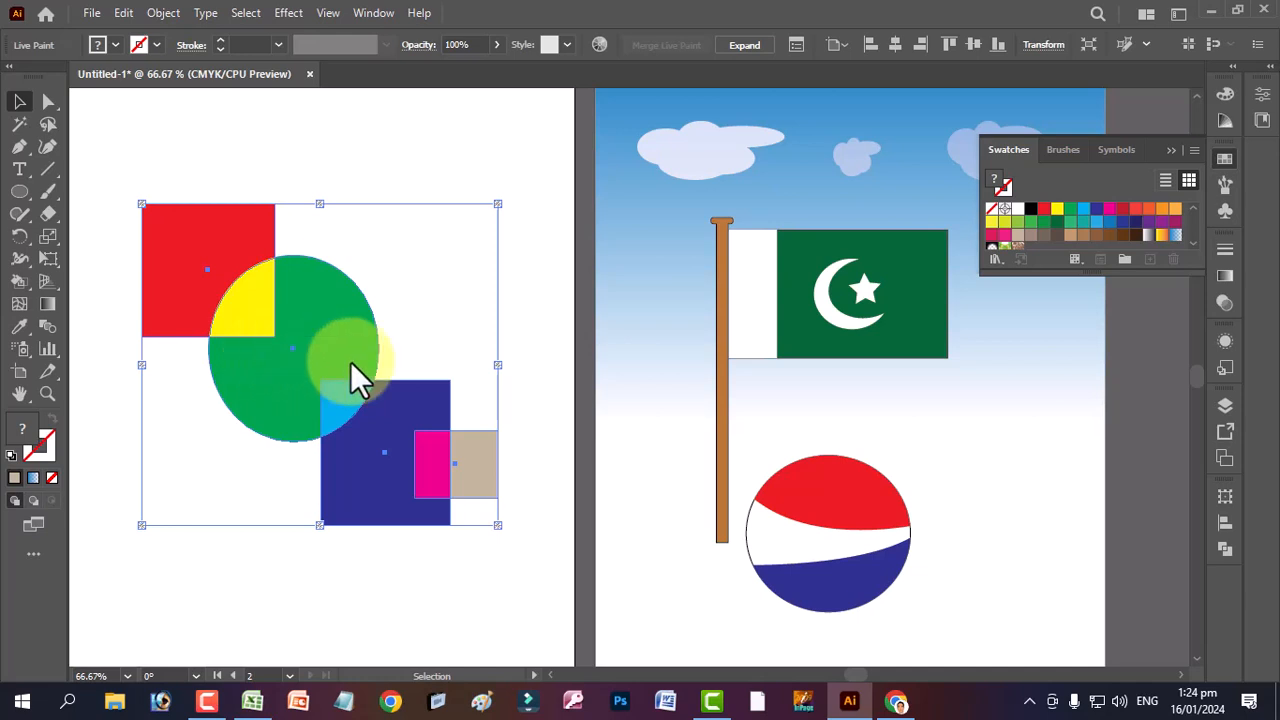
click(1228, 418)
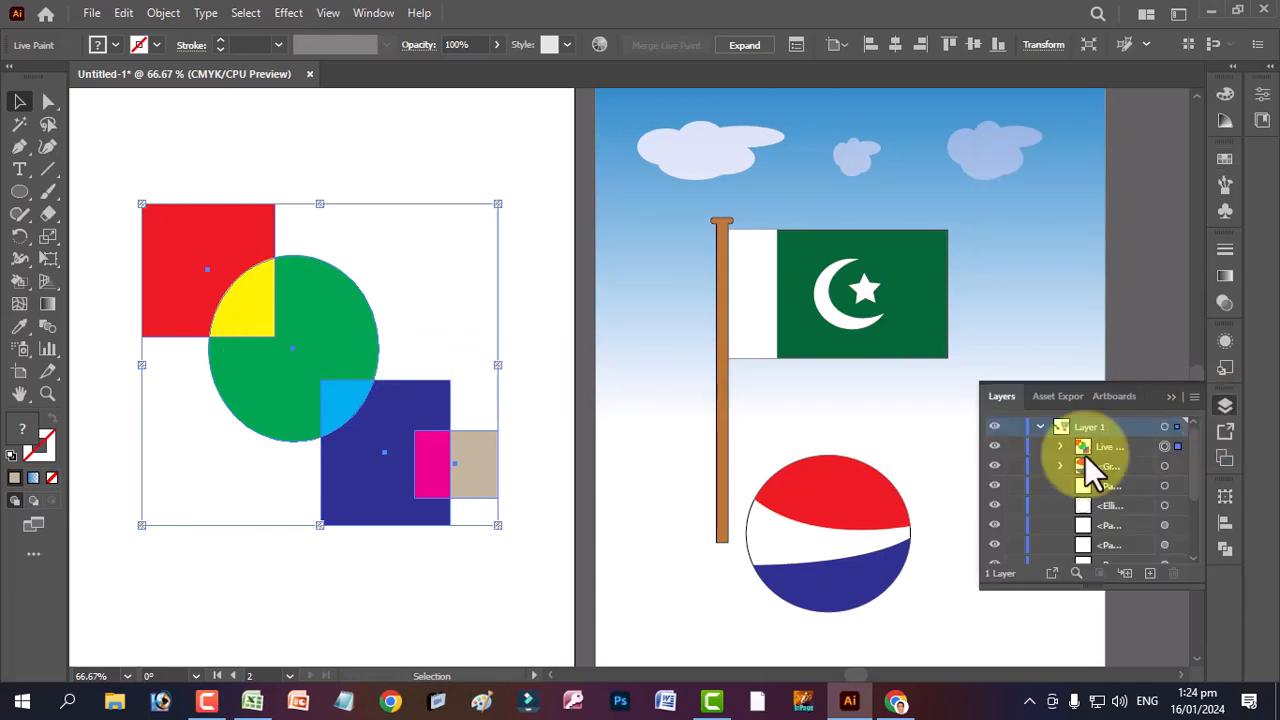
click(1040, 427)
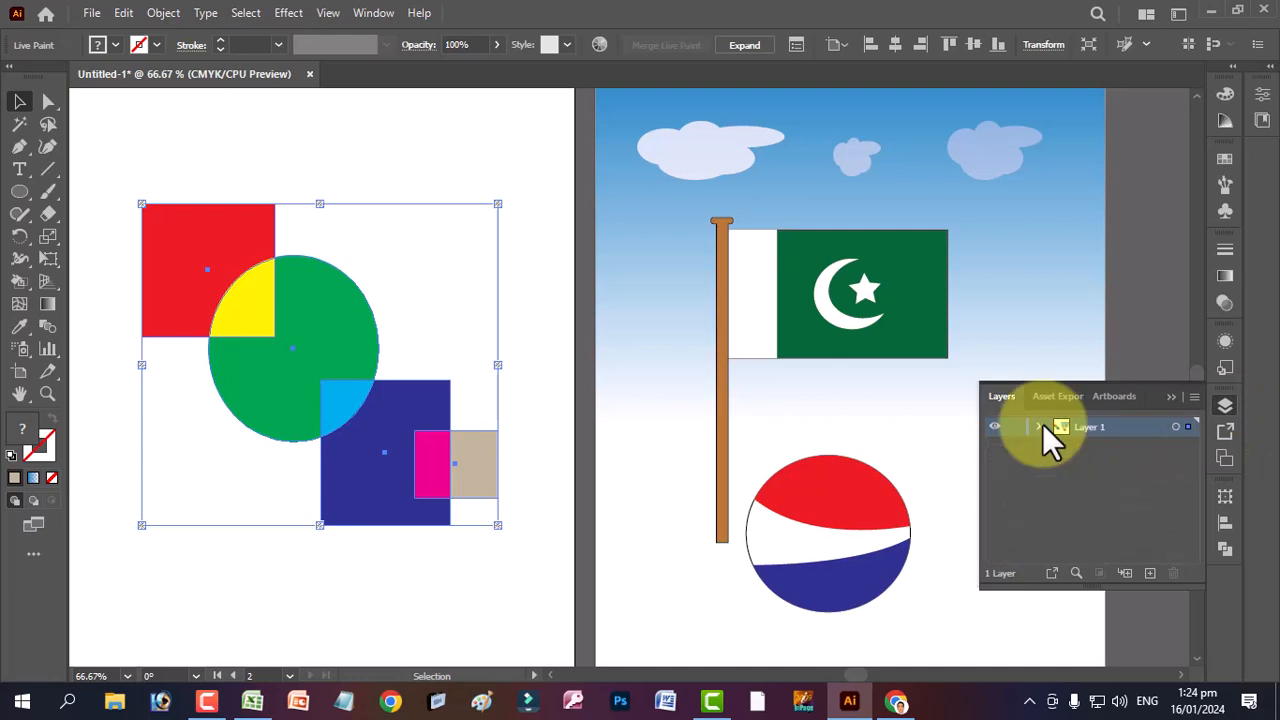
click(1041, 425)
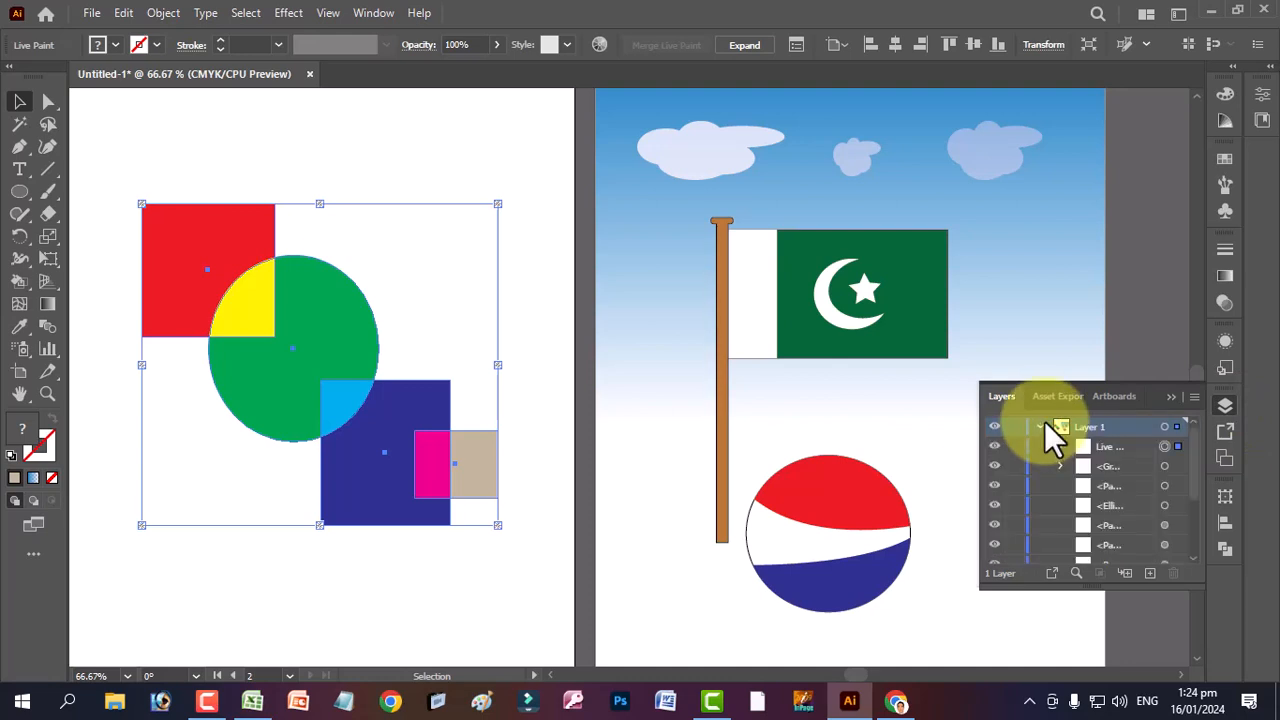
scroll(1108, 510, down, 3)
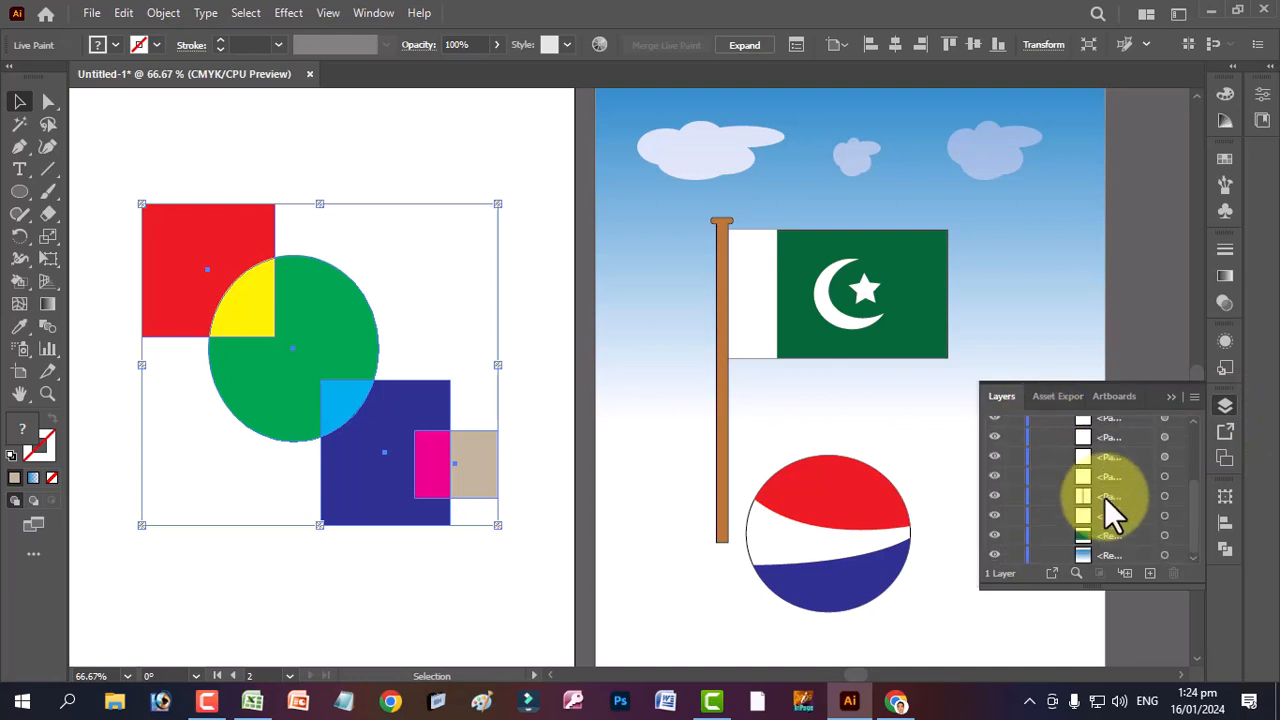
scroll(1104, 497, up, 3)
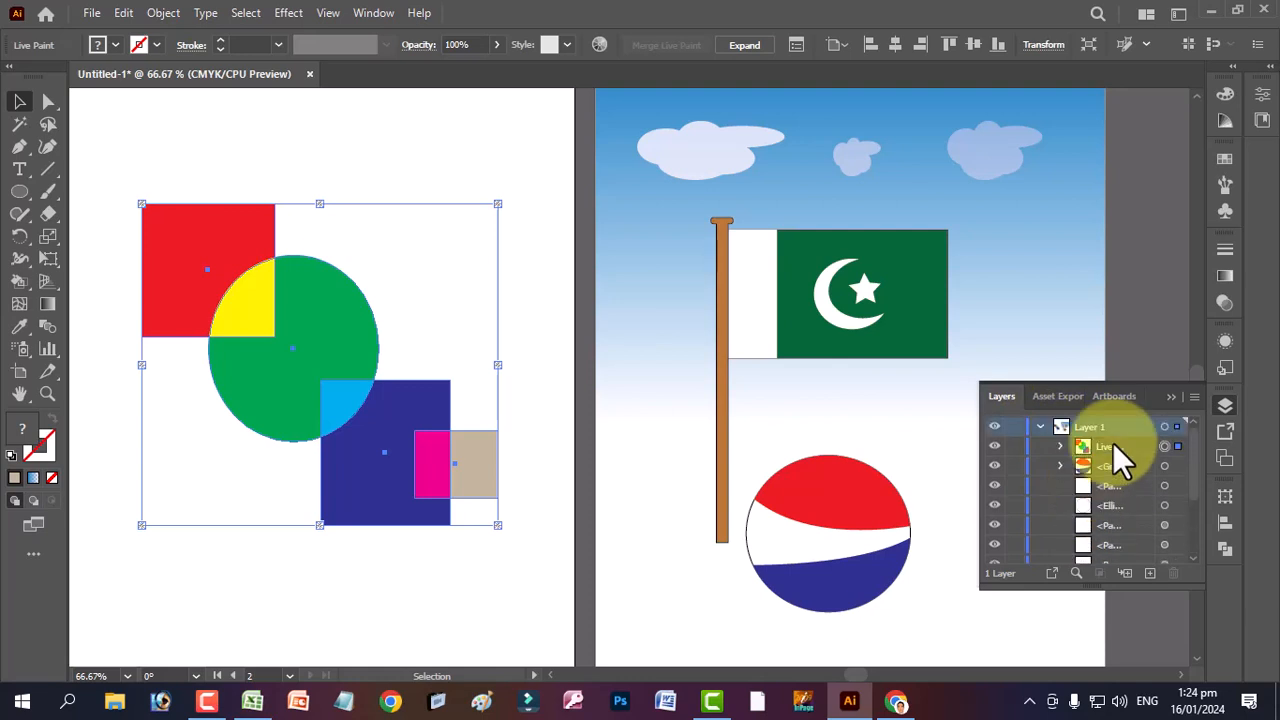
scroll(1120, 460, down, 3)
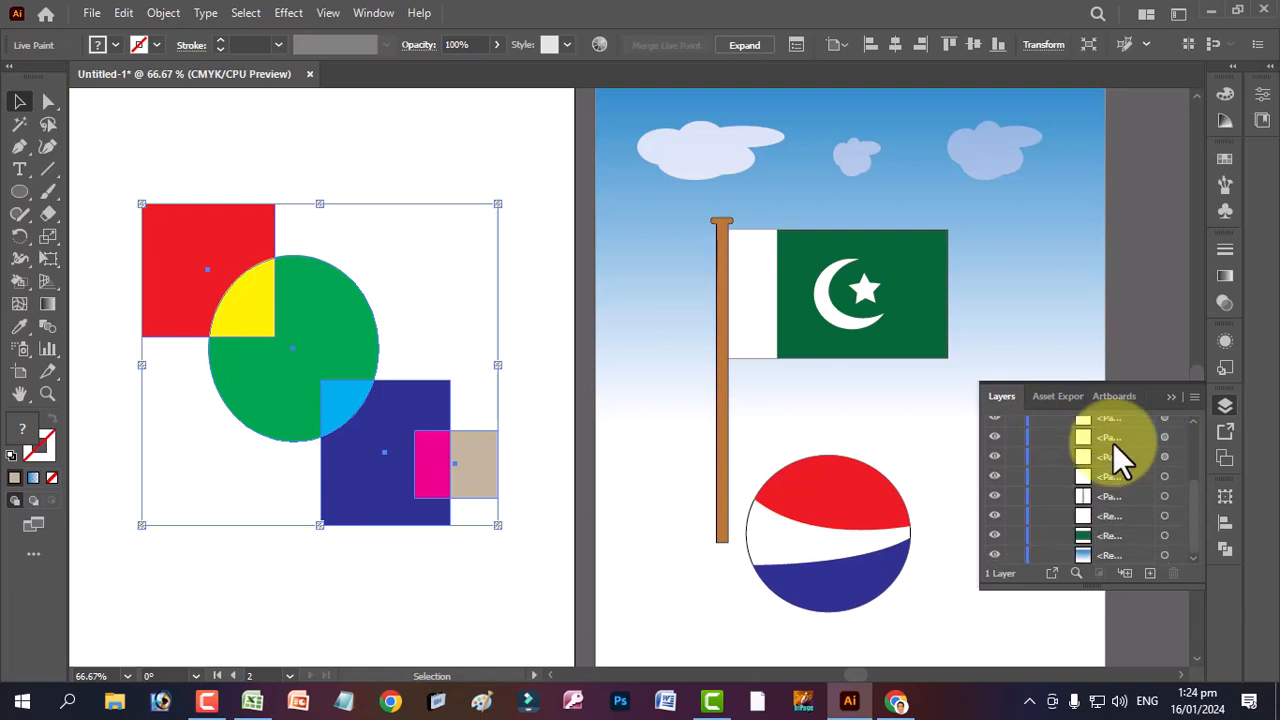
- Isolate the Live Paint group and move its upper square slightly down and right over the ellipse
key(ctrl+shift+a)
double_click(193, 262)
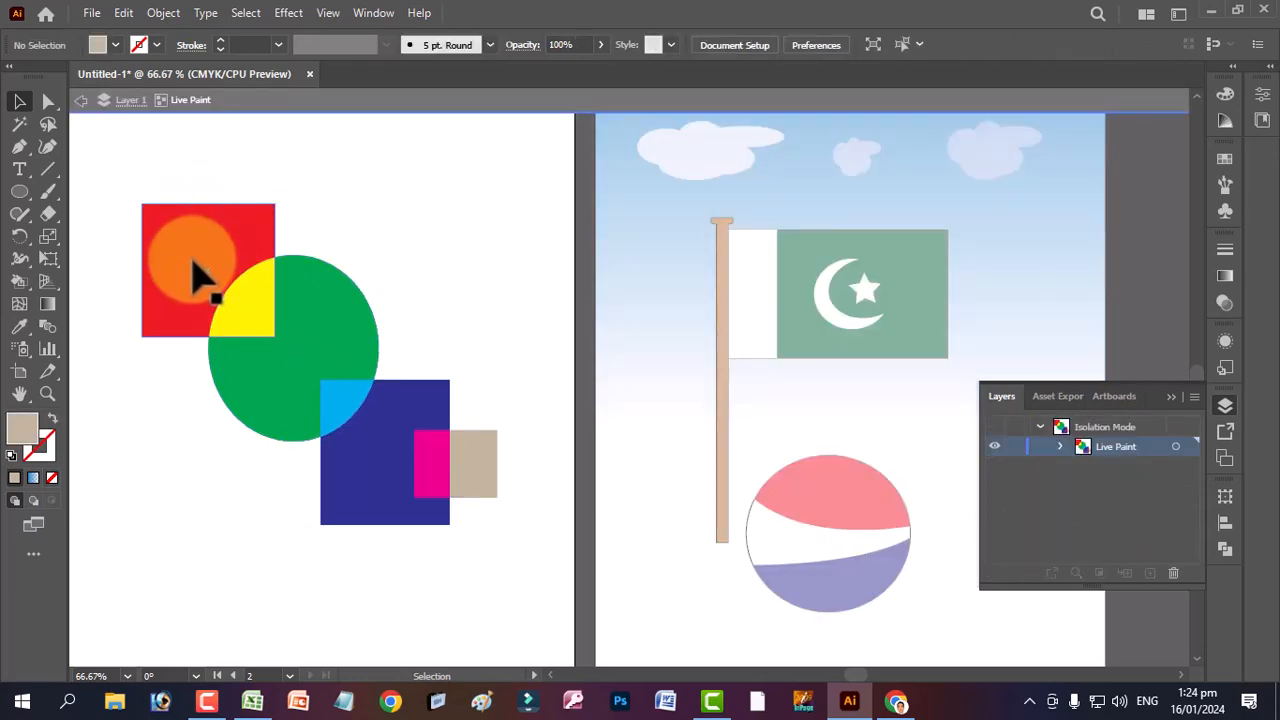
drag(195, 270, 210, 345)
drag(192, 303, 201, 353)
mouse_move(202, 340)
mouse_down()
mouse_move(236, 274)
mouse_move(177, 243)
mouse_move(225, 275)
mouse_move(272, 259)
mouse_move(186, 336)
mouse_move(186, 277)
mouse_move(200, 271)
mouse_move(228, 324)
mouse_move(181, 273)
mouse_up()
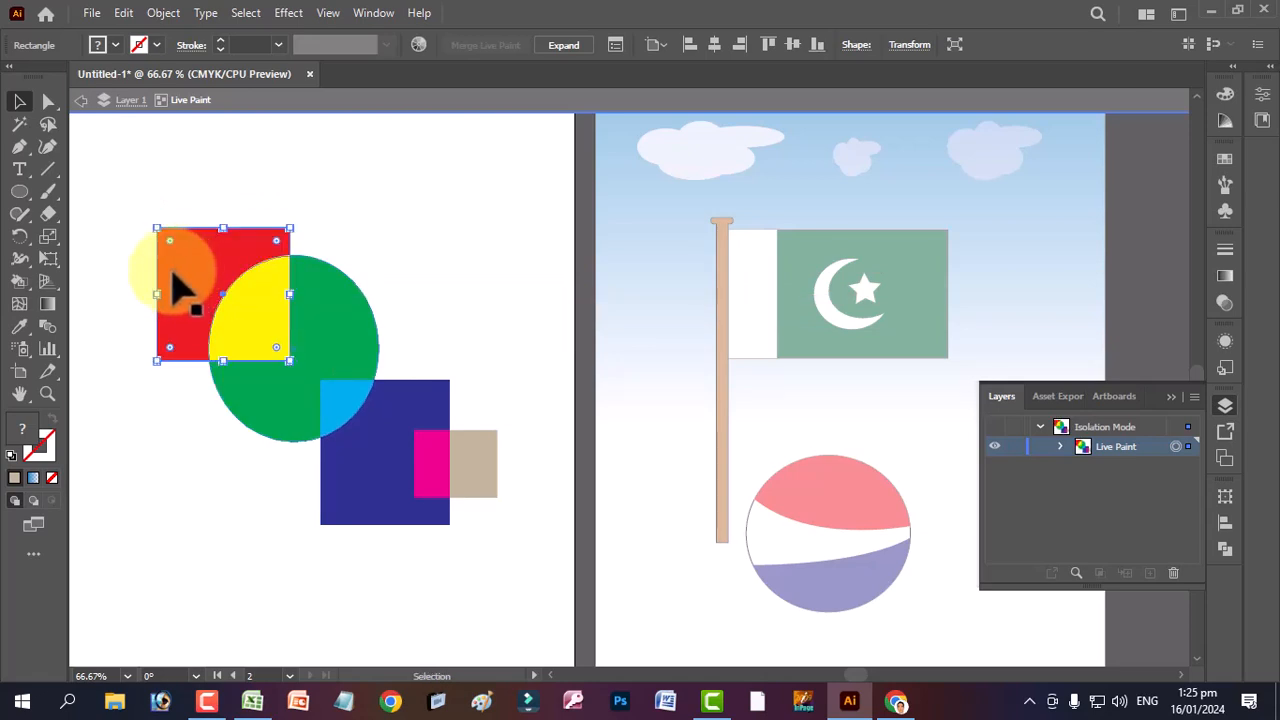
- Live-paint all the group's regions in golden orange E2A817, except the yellow overlap of the upper square and ellipse
click(23, 309)
click(114, 305)
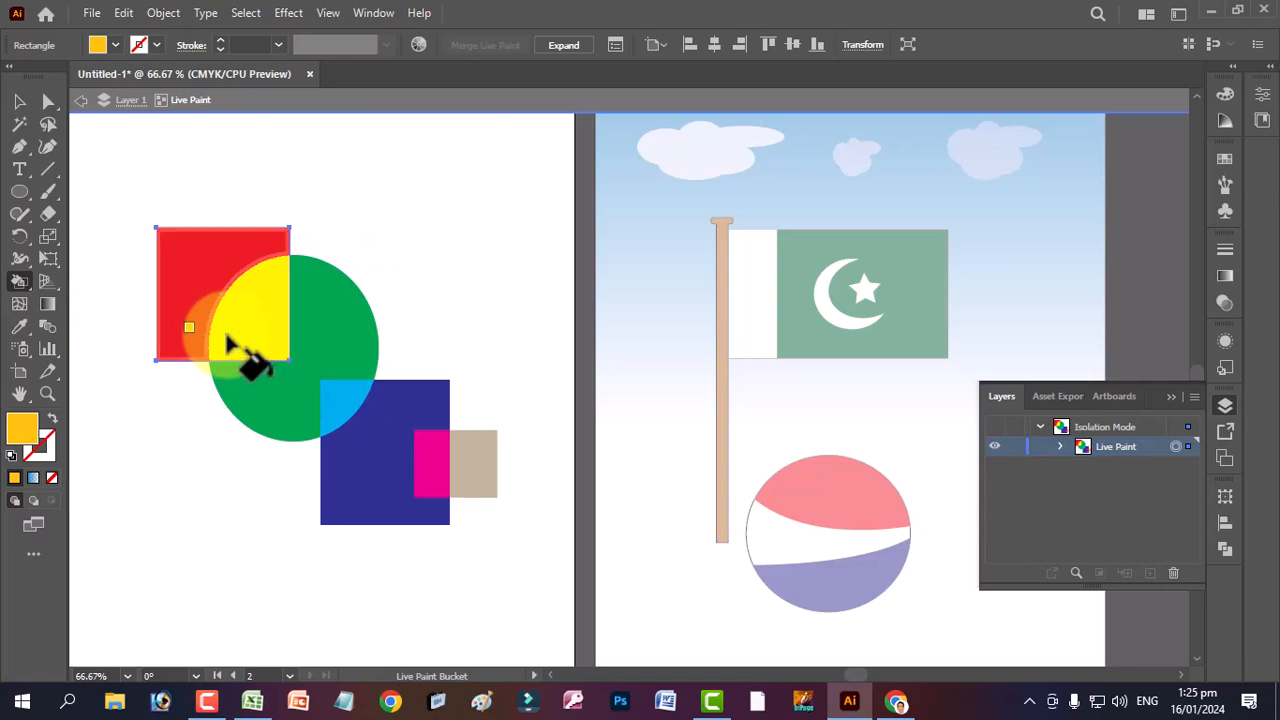
double_click(24, 428)
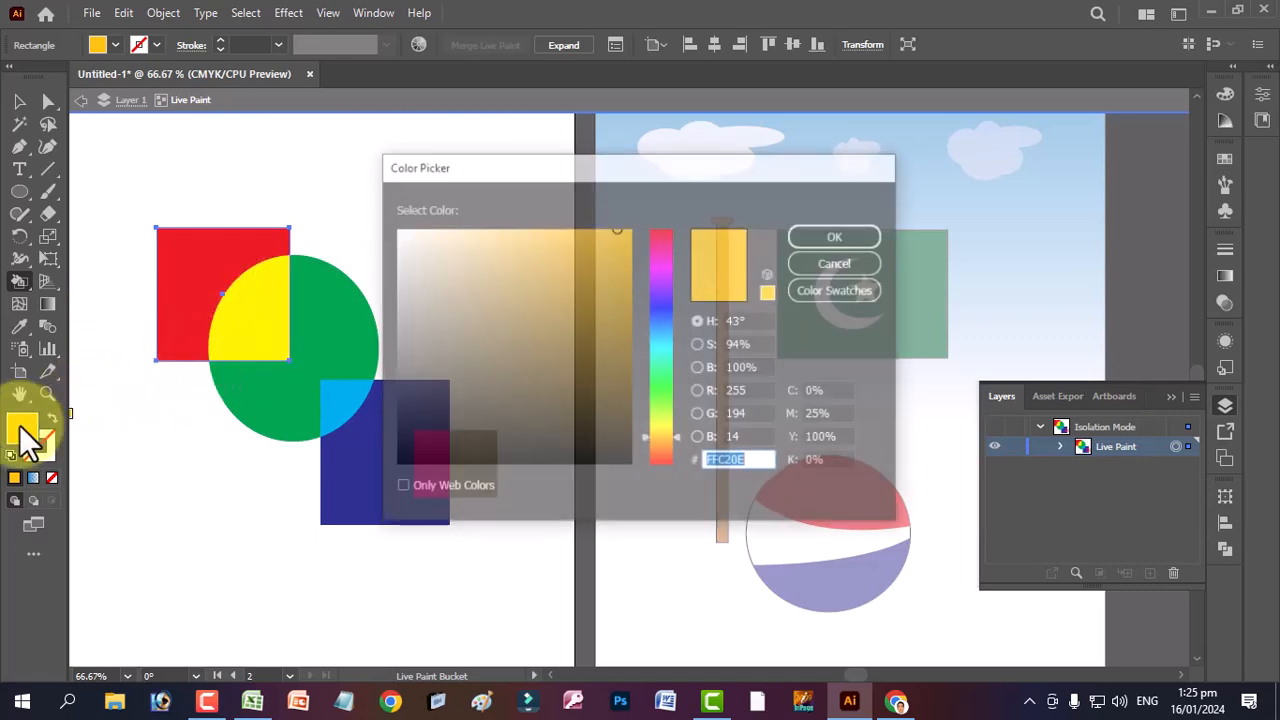
click(608, 254)
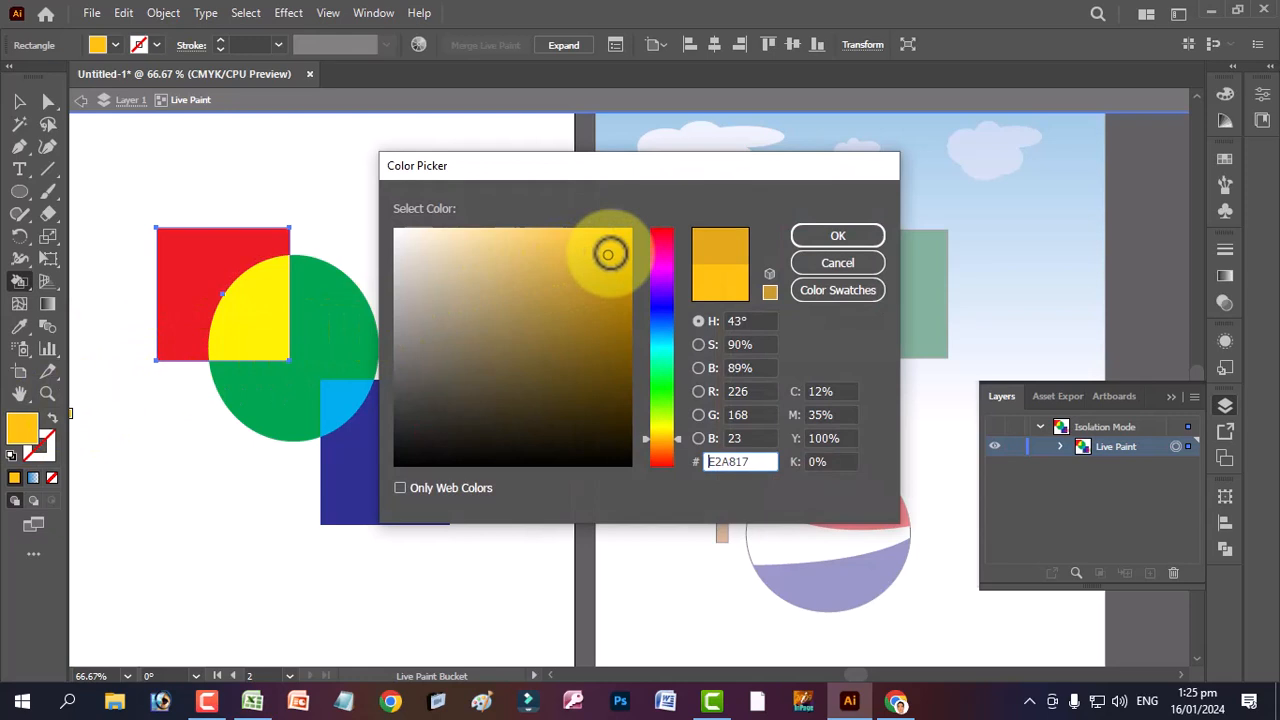
click(828, 240)
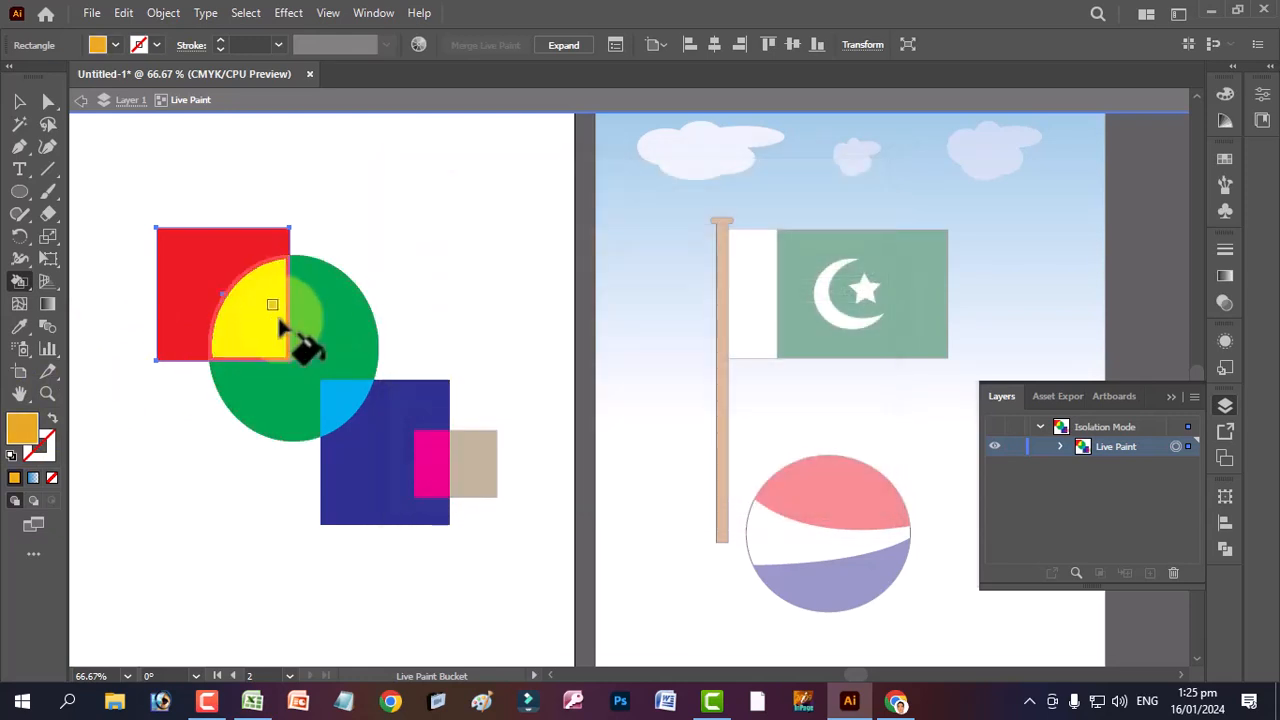
click(340, 355)
click(365, 447)
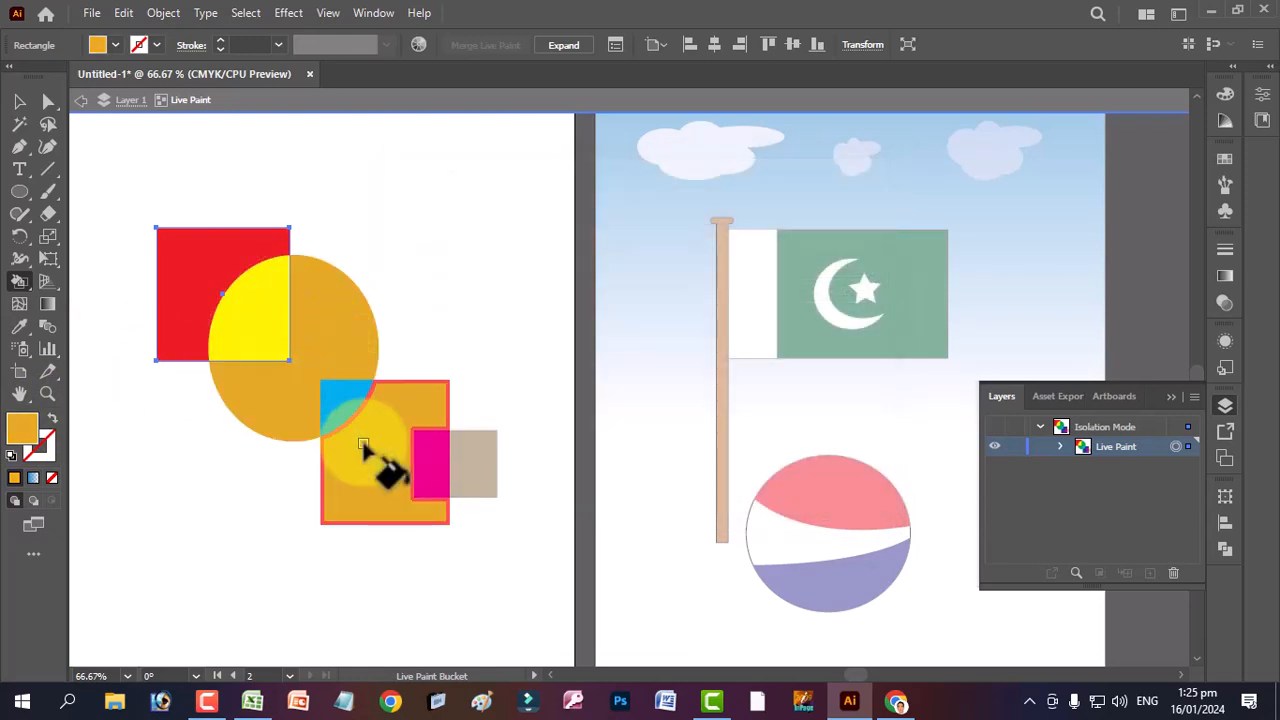
click(347, 414)
click(450, 461)
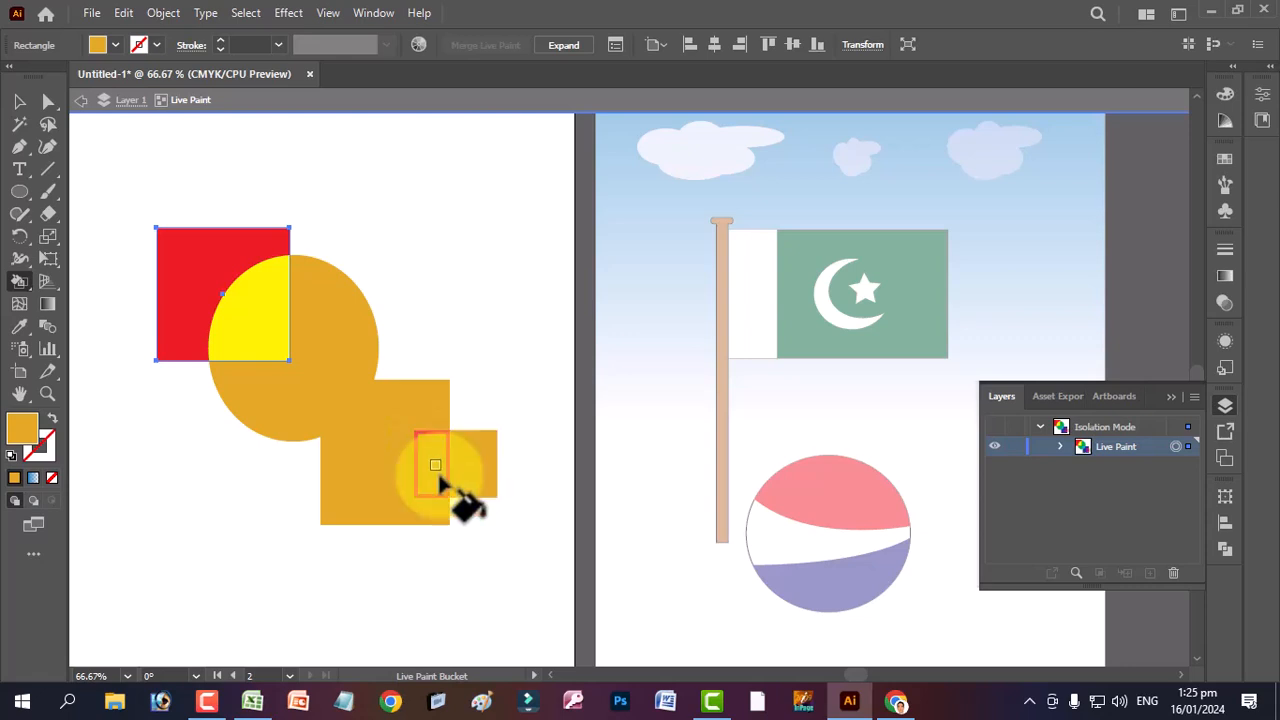
click(182, 304)
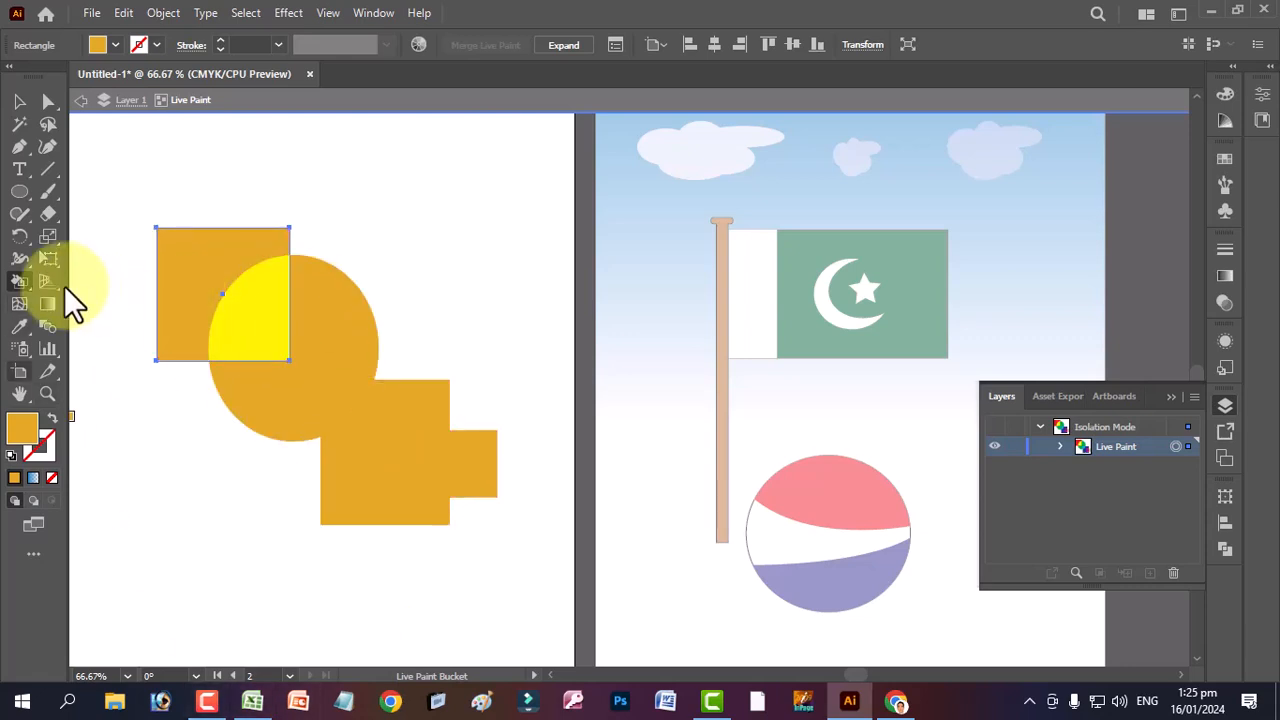
- Leave the Live Paint Bucket and delete all the painted shapes from the second artboard
click(18, 281)
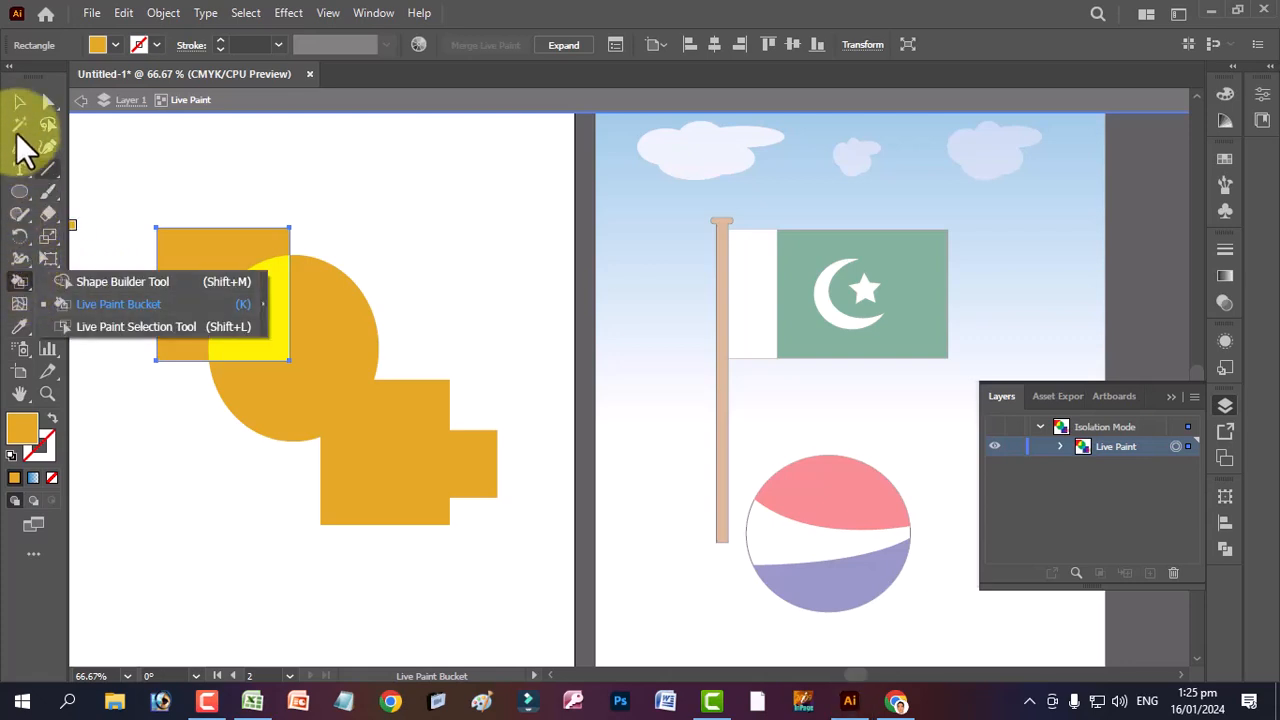
click(18, 104)
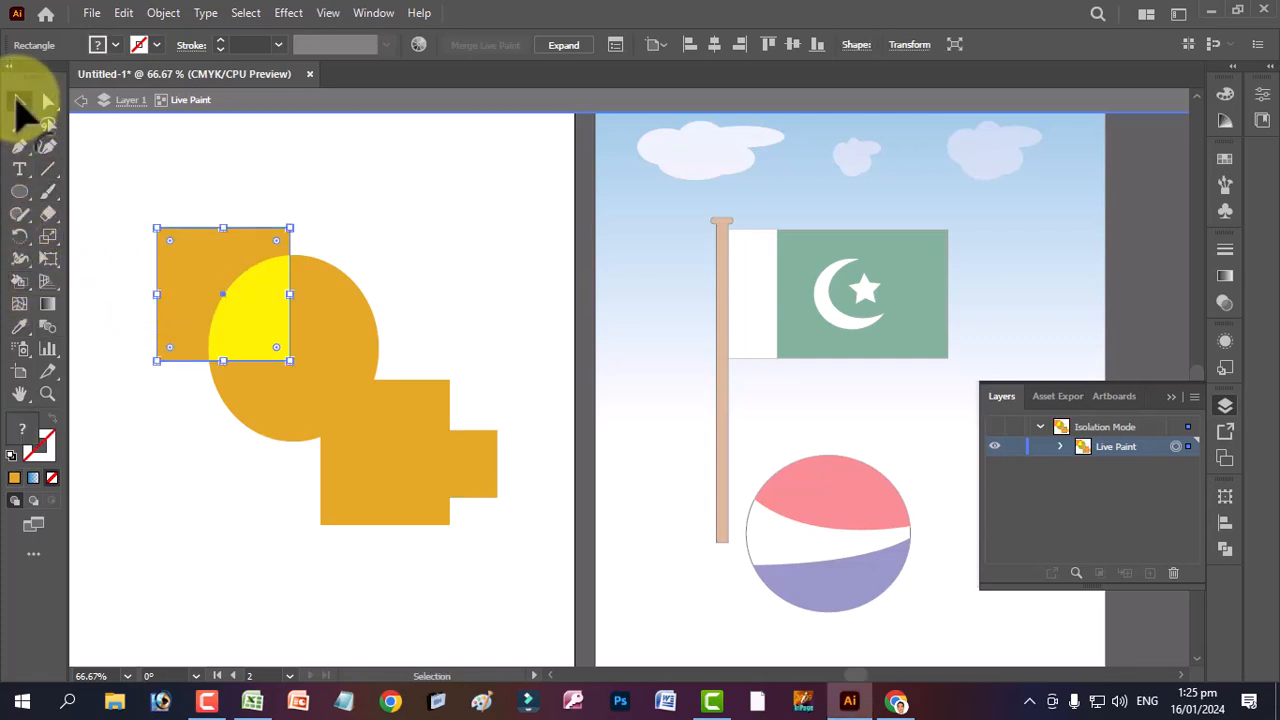
drag(124, 196, 458, 587)
key(Delete)
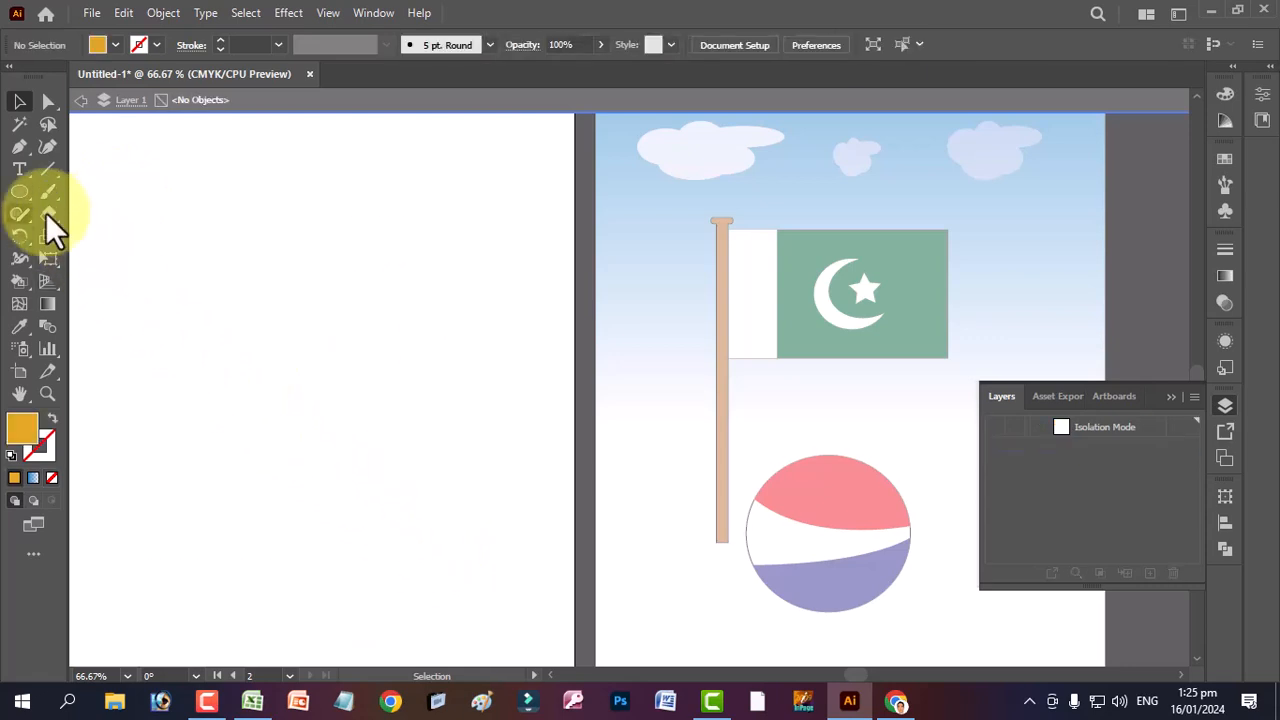
- Draw an ellipse about 162 × 154 pt on the emptied artboard with no fill and a 1 pt black stroke
click(19, 191)
drag(185, 230, 320, 357)
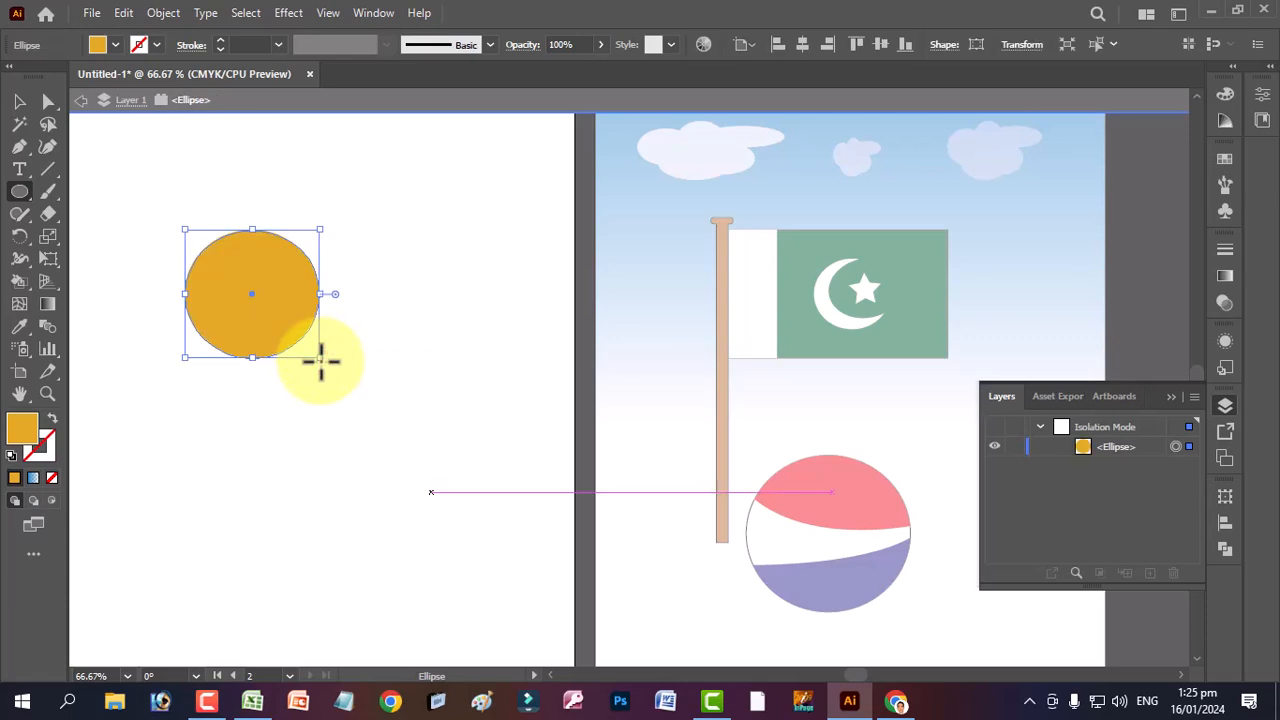
click(101, 44)
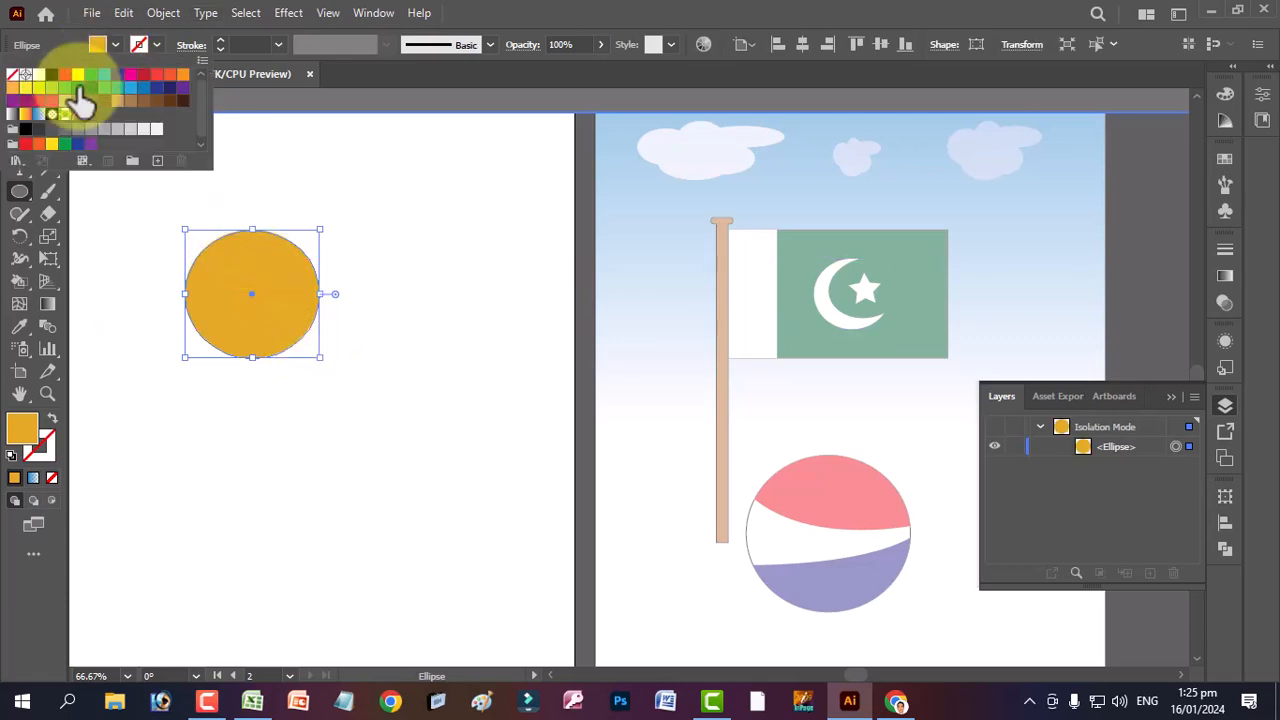
click(12, 76)
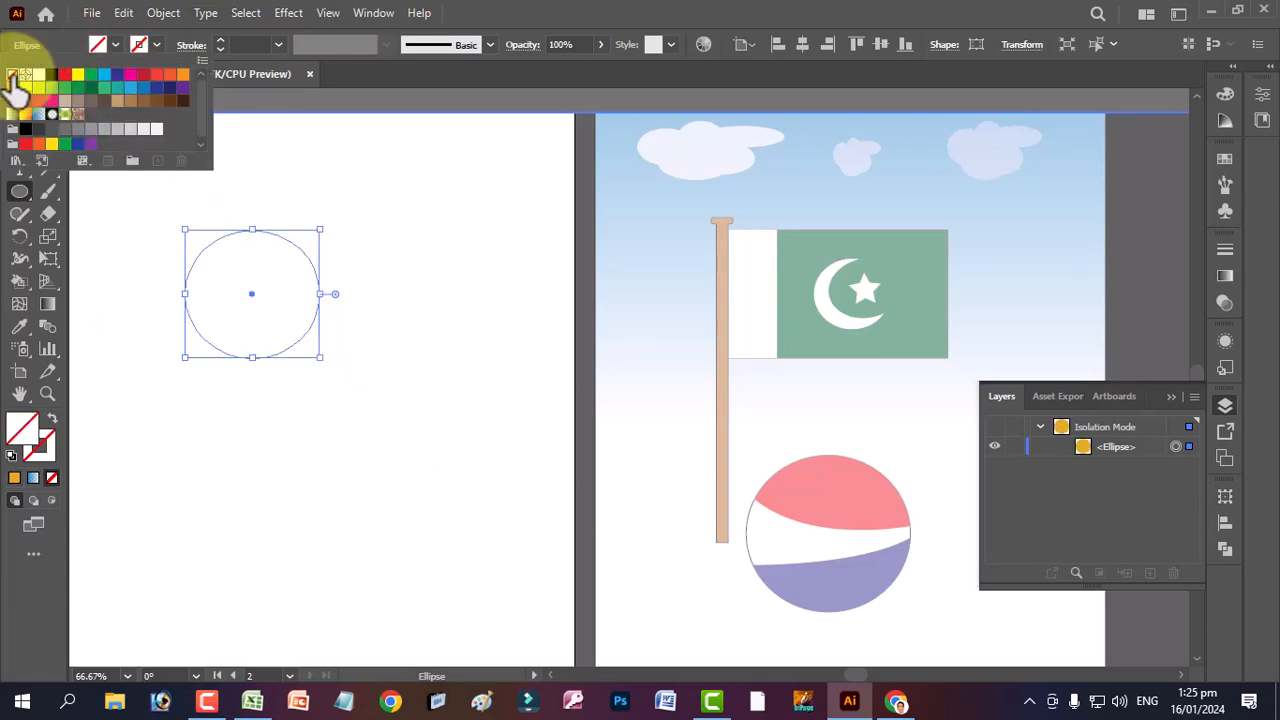
click(138, 46)
click(140, 50)
click(53, 75)
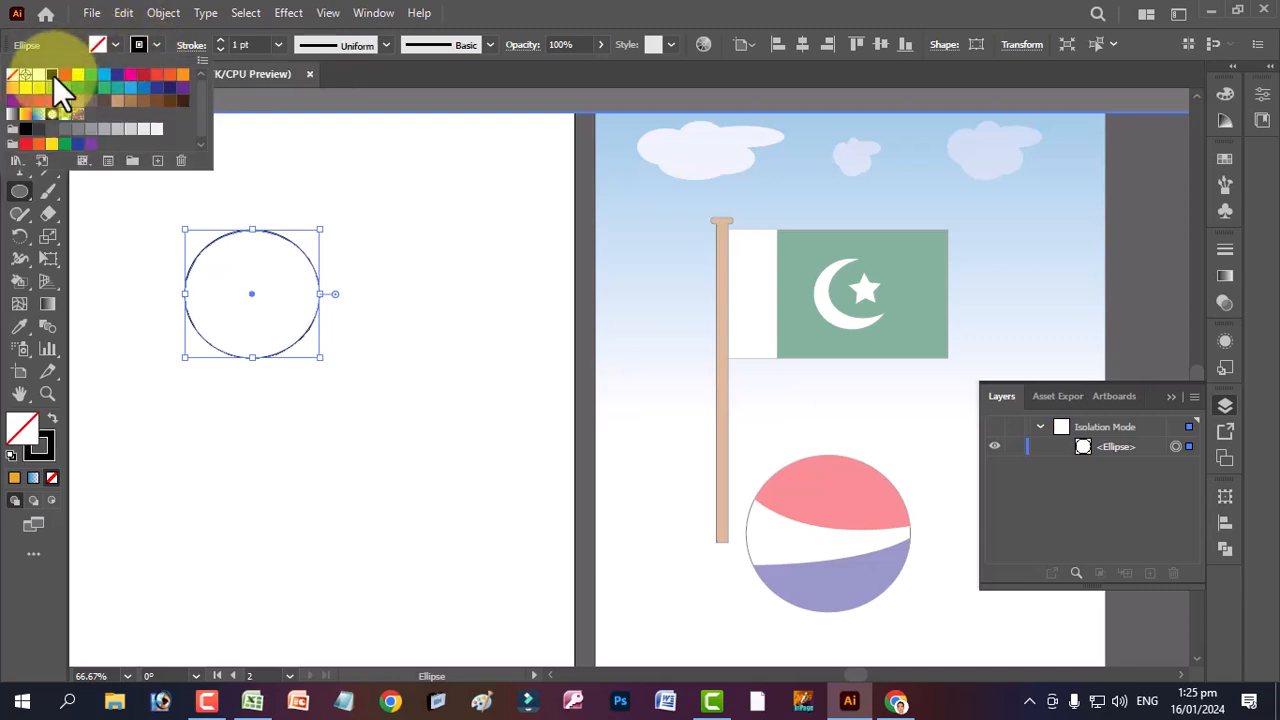
click(361, 173)
- Rotate a copy of the ellipse slightly clockwise about a point just below the original
click(19, 101)
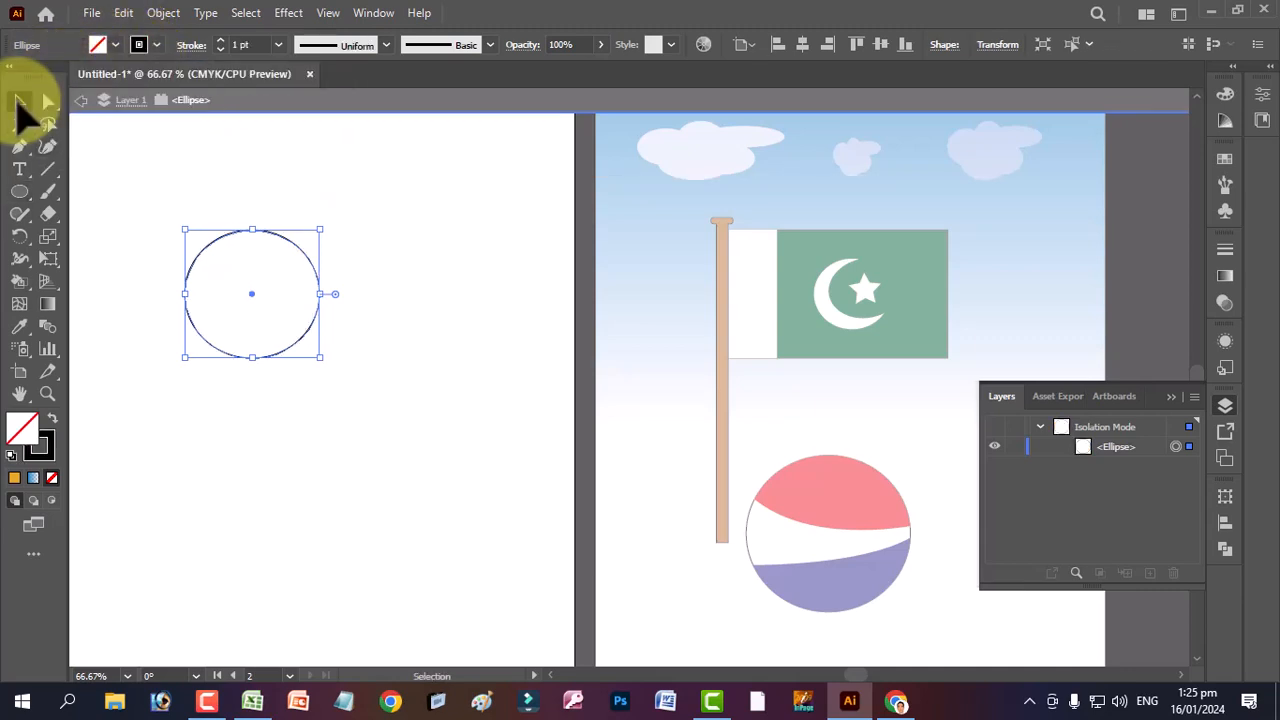
click(21, 236)
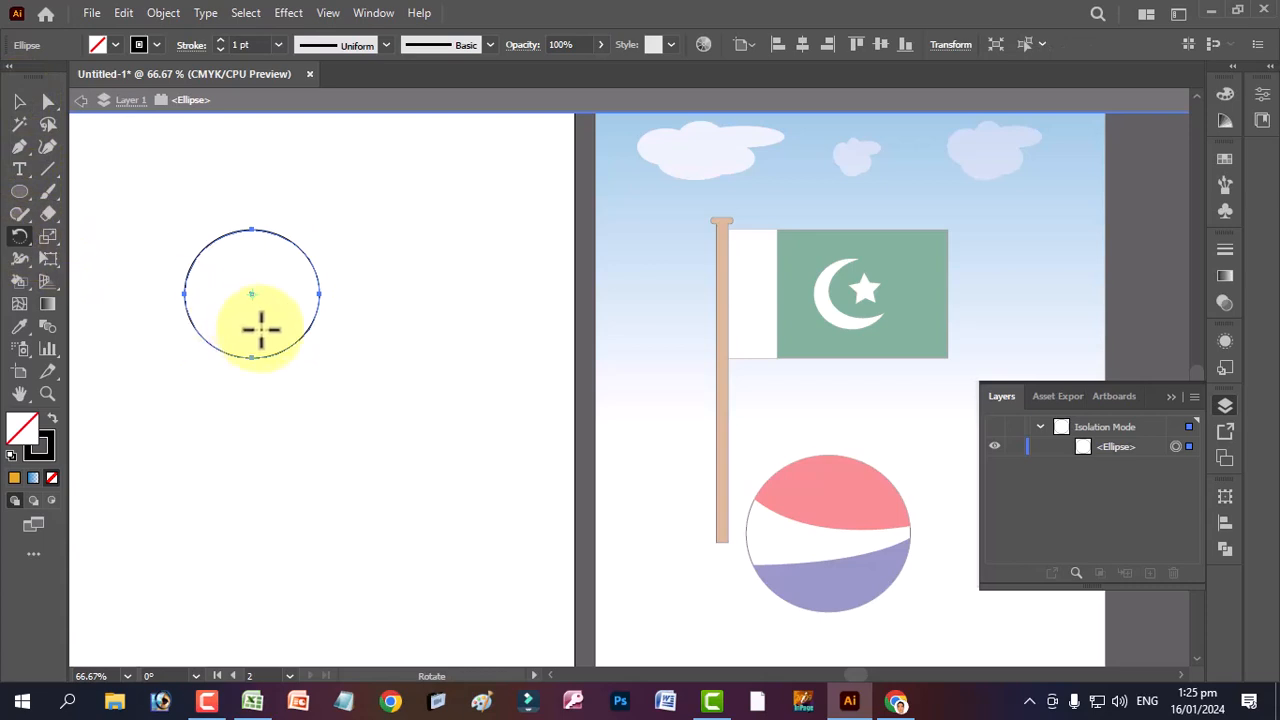
drag(260, 328, 275, 372)
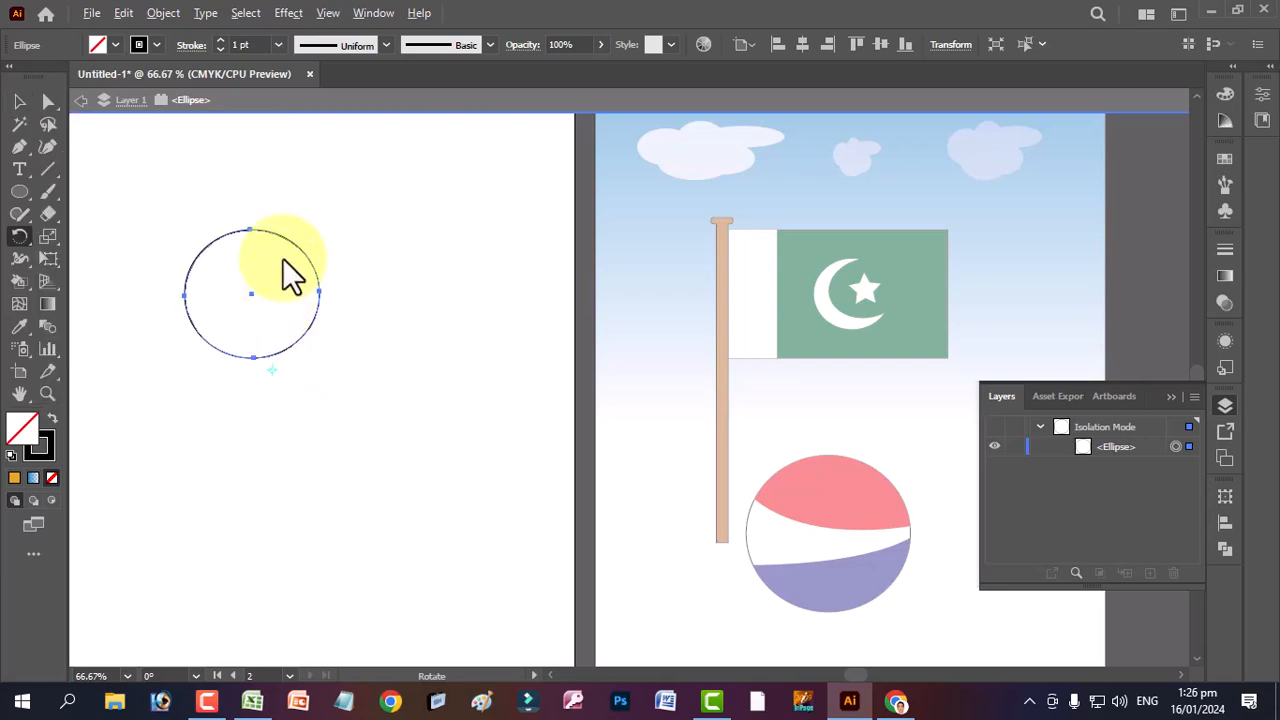
drag(281, 270, 317, 287)
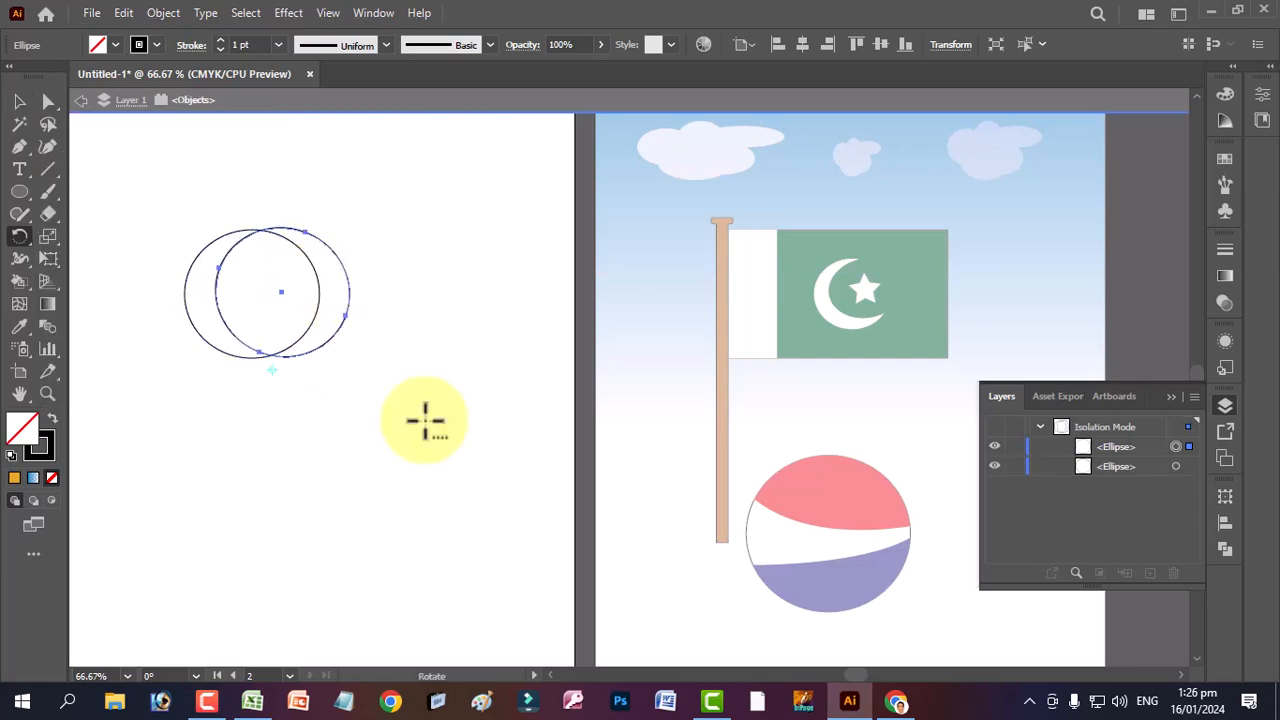
- Repeat the rotated copy until the overlapping ellipses form a complete ring around the centre point
key(ctrl+d)
key(ctrl+d)
key(ctrl+d)
key(ctrl+d)
key(ctrl+d)
key(ctrl+d)
key(ctrl+d)
key(ctrl+d)
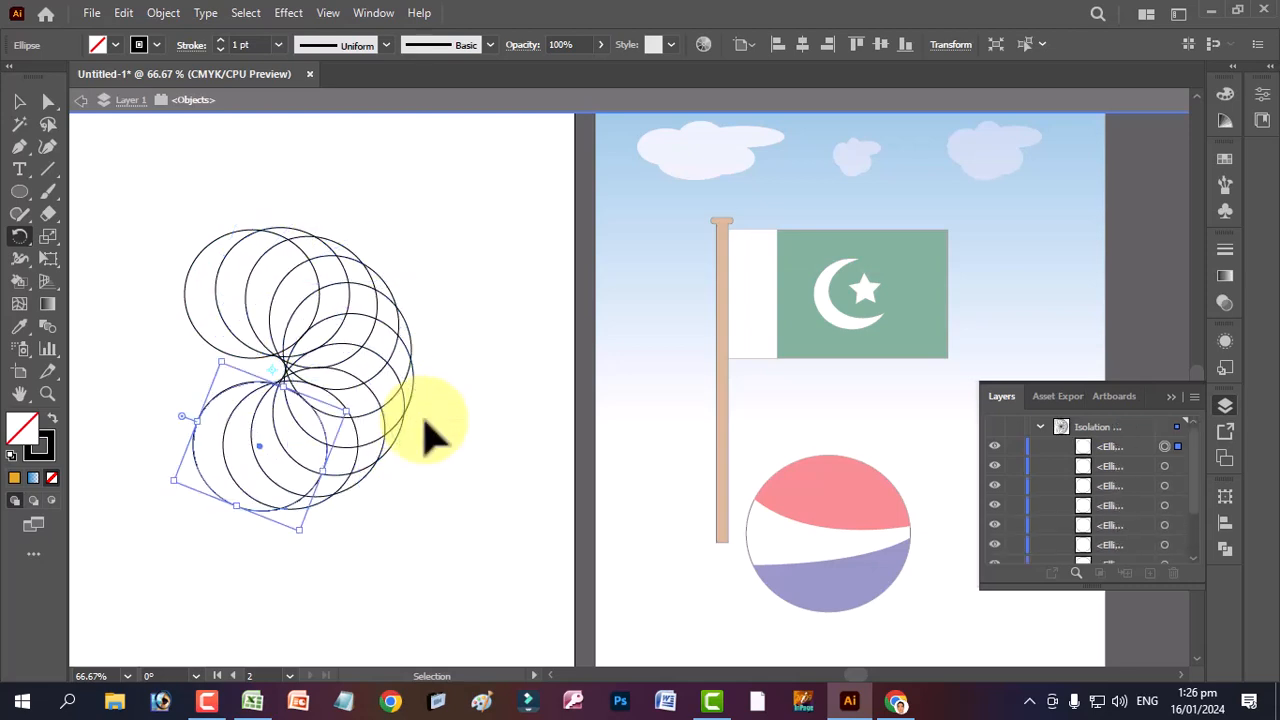
key(ctrl+d)
key(ctrl+d)
key(ctrl+d)
key(ctrl+d)
key(ctrl+d)
key(ctrl+d)
key(ctrl+d)
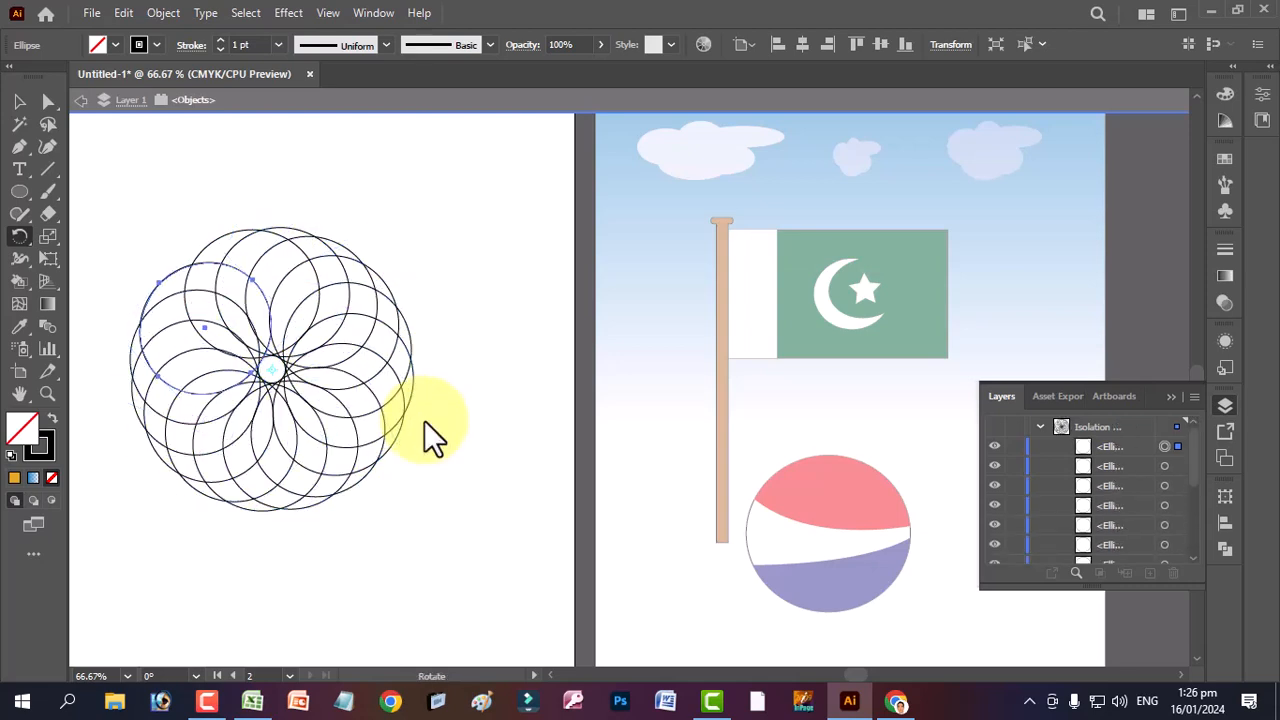
- Convert all the ellipses of the ring into one Live Paint group with the Live Paint Bucket
click(20, 101)
key(ctrl+space)
ctrl+click(262, 393)
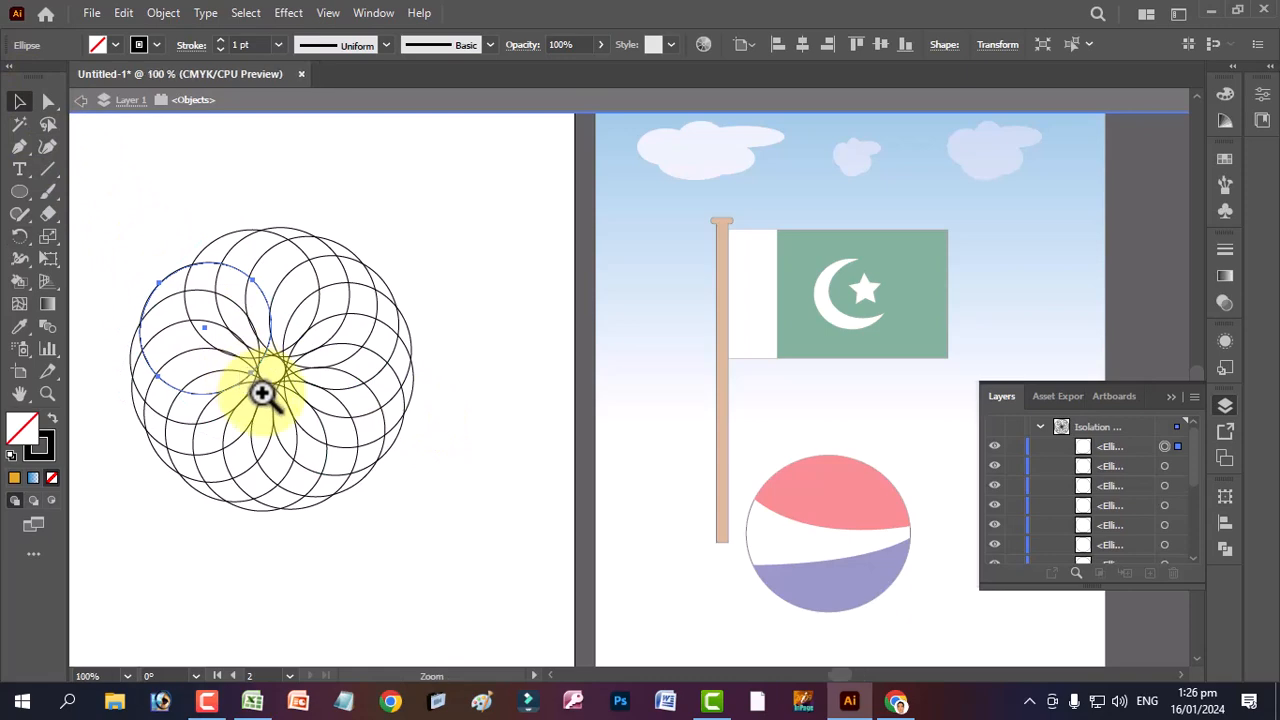
ctrl+click(594, 352)
scroll(753, 370, up, 1)
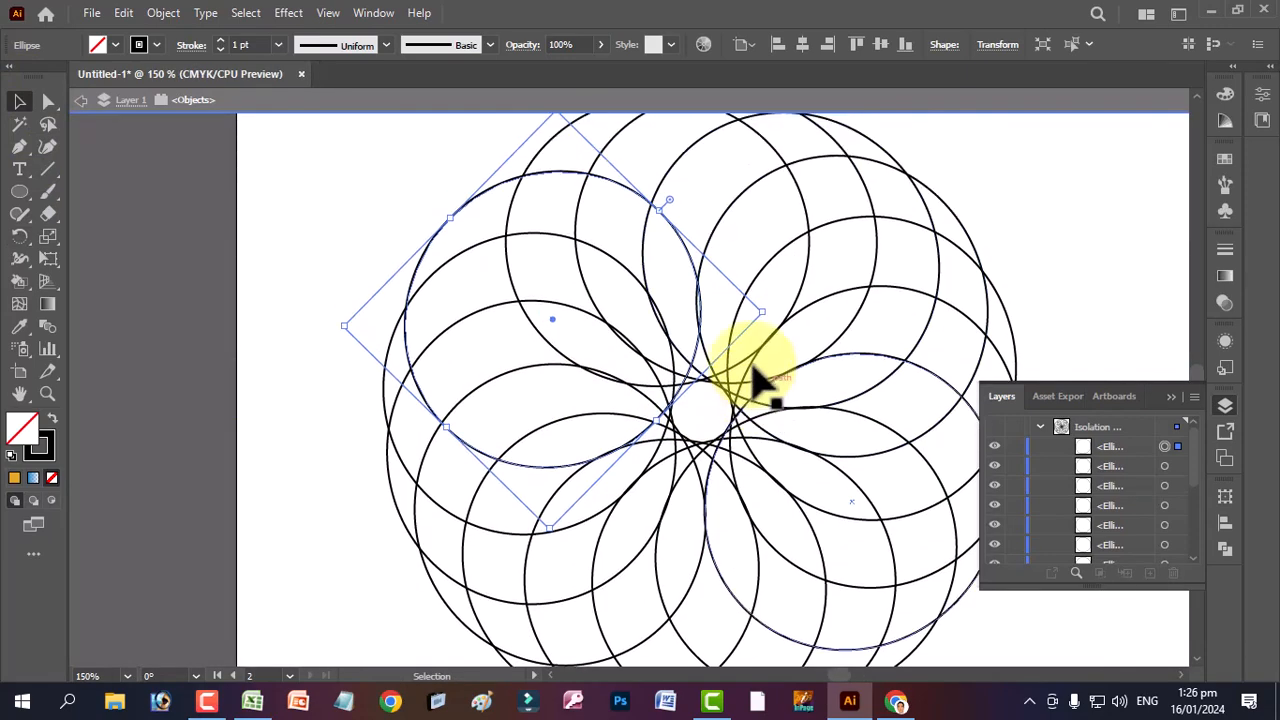
scroll(752, 378, up, 2)
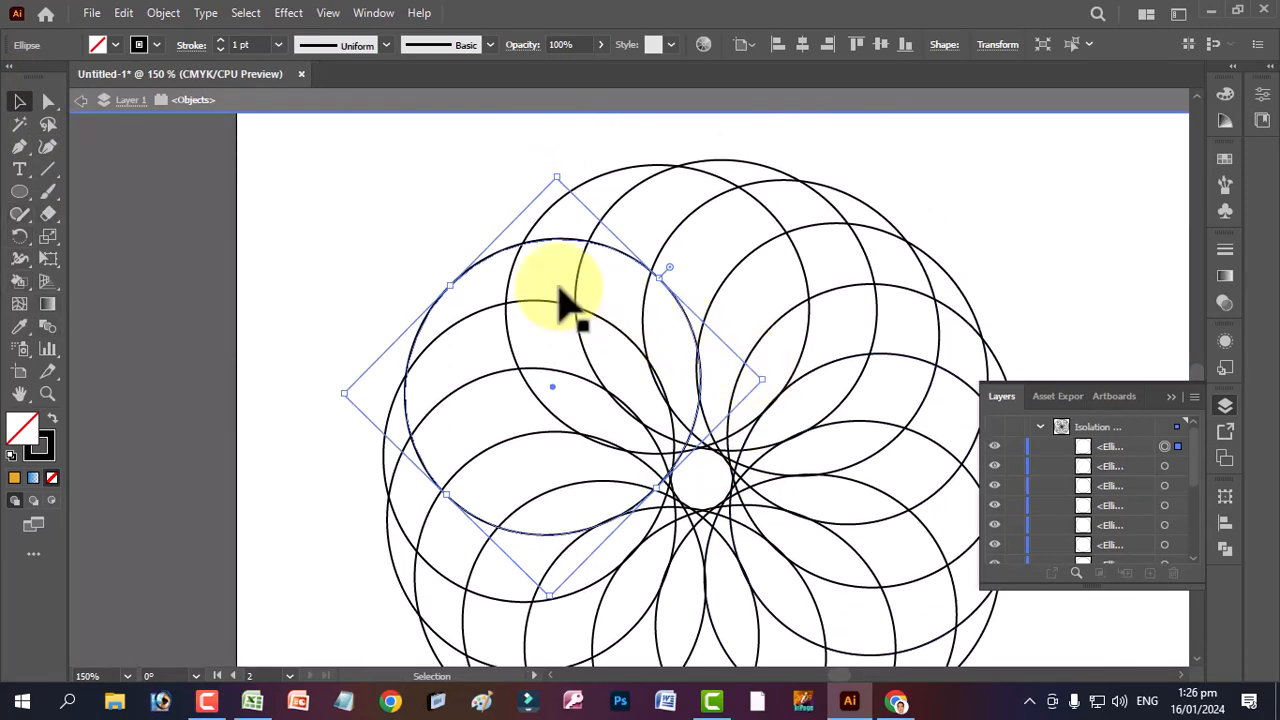
drag(309, 186, 970, 565)
scroll(960, 563, down, 1)
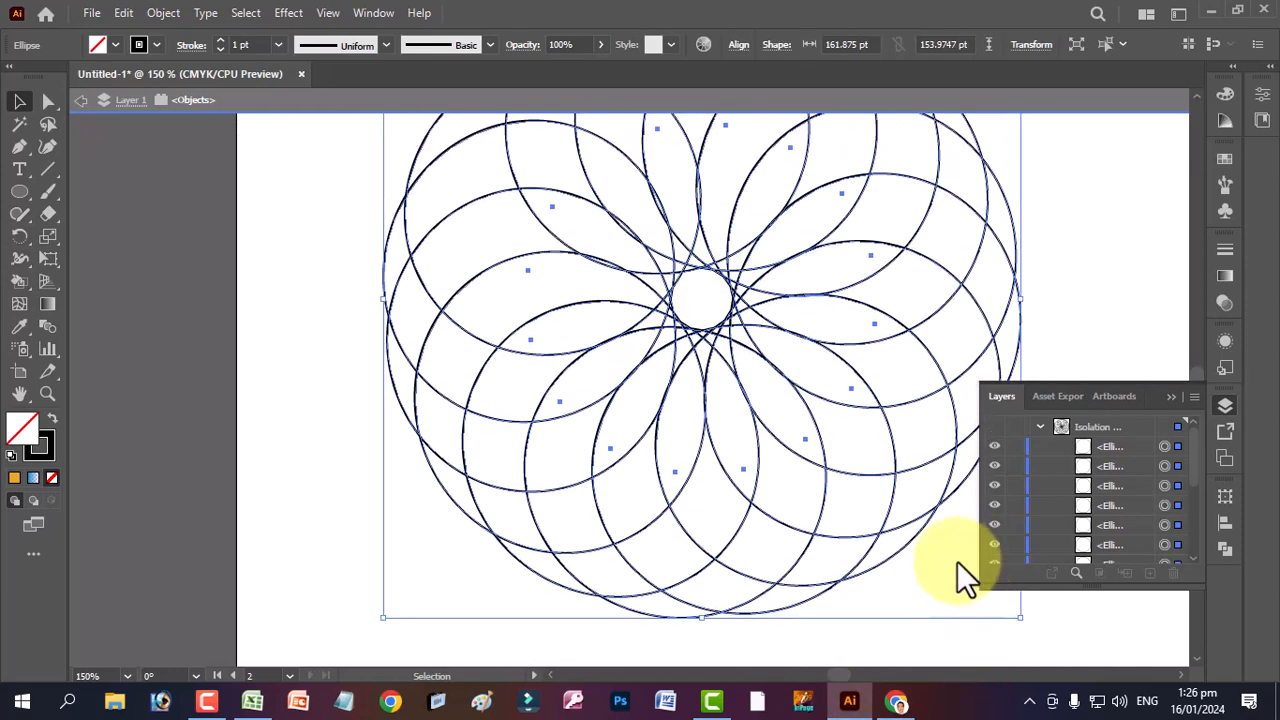
mouse_move(17, 283)
mouse_down()
mouse_move(22, 295)
mouse_move(86, 300)
mouse_up()
scroll(505, 262, up, 3)
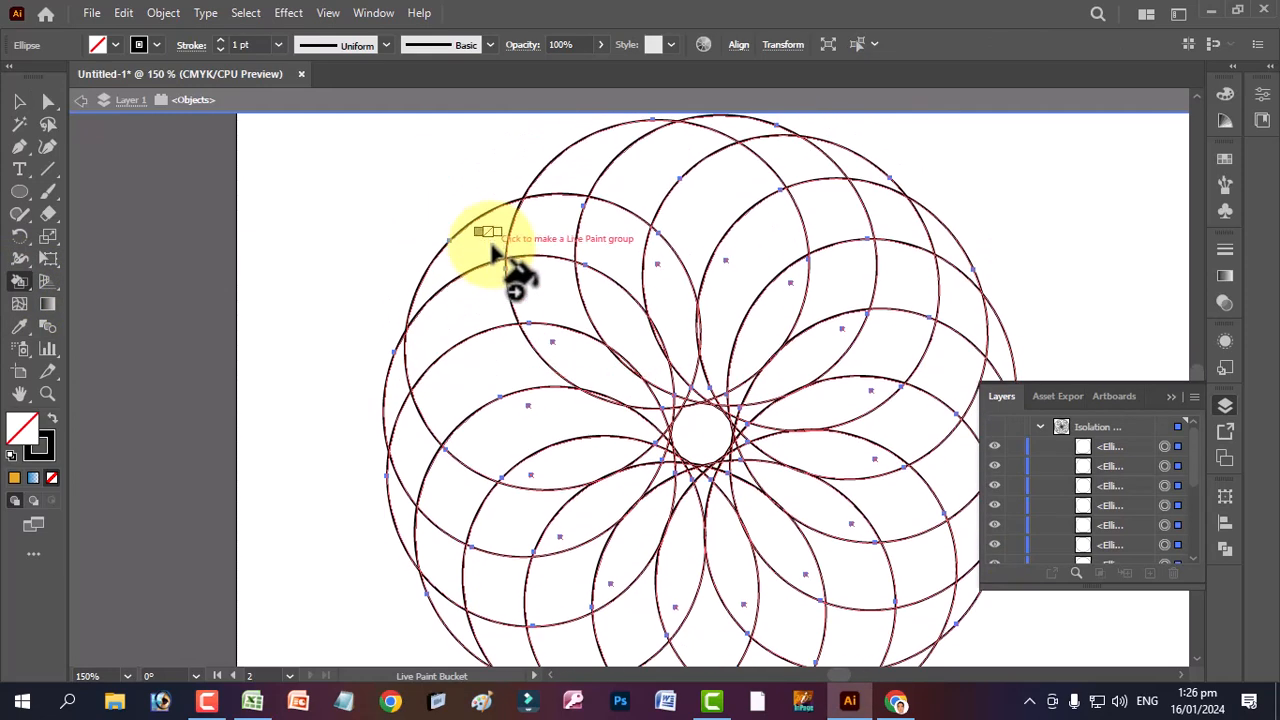
click(493, 252)
- Fill three adjoining faces at the upper left of the Live Paint ring with black, red and yellow
key(Right)
key(Right)
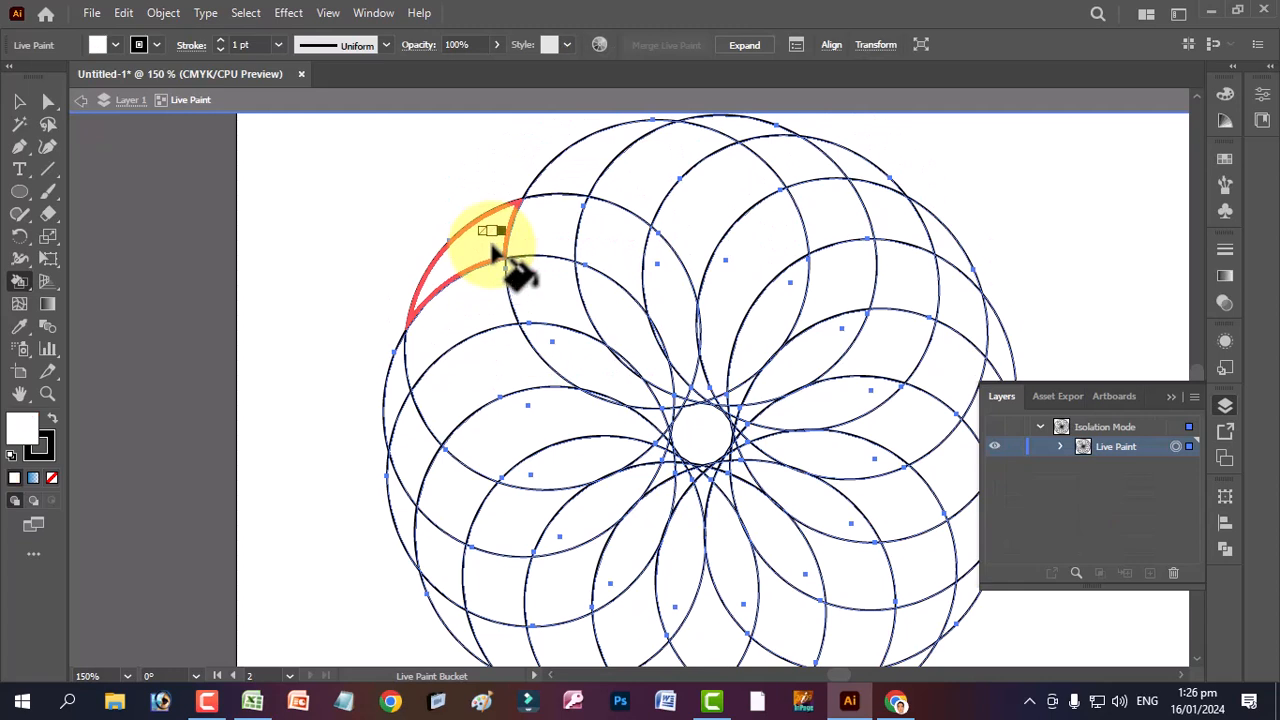
click(539, 240)
key(Right)
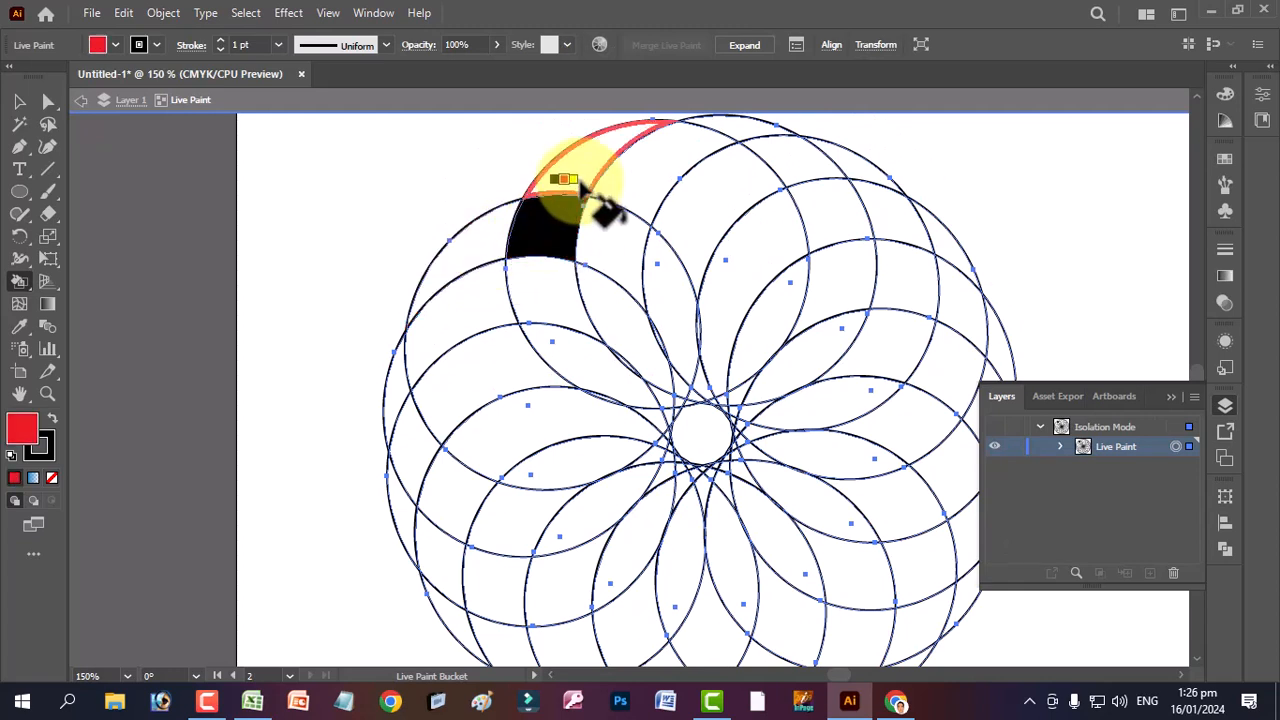
click(581, 185)
key(Right)
click(640, 208)
- Paint the face beside the black one green, and the two faces right of the yellow one light blue and dark blue
key(Right)
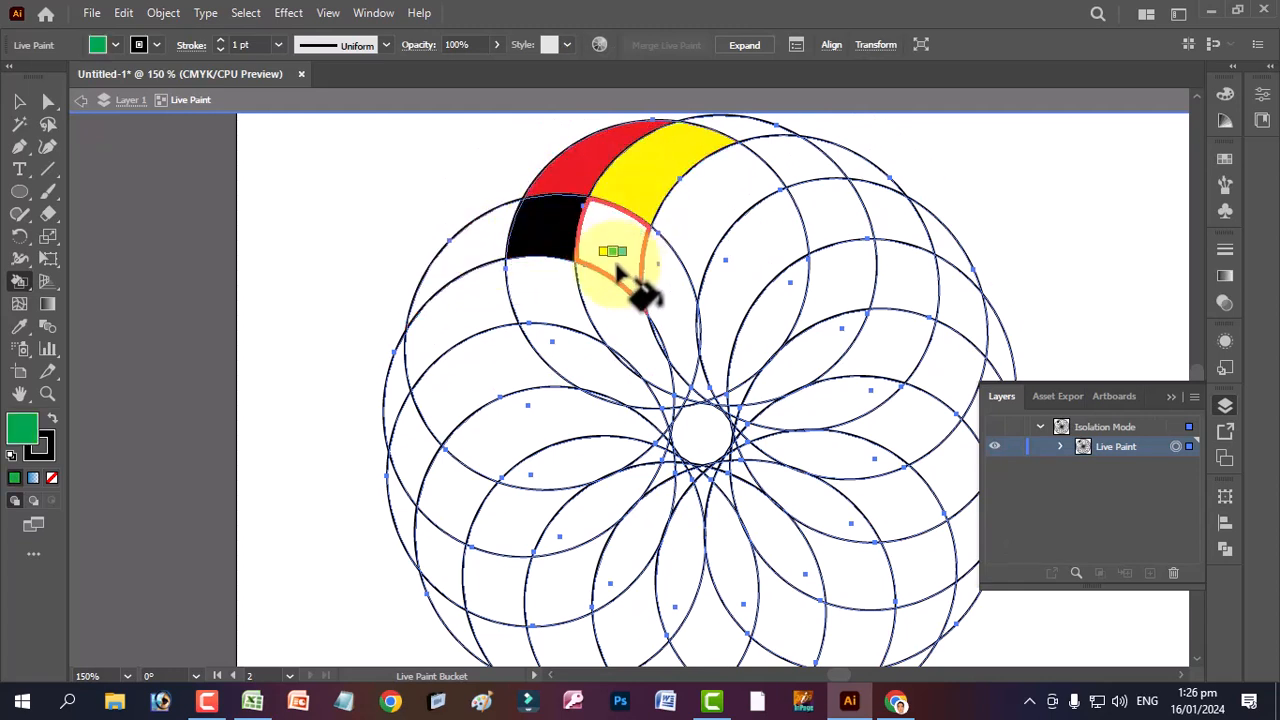
click(612, 268)
key(Right)
click(722, 222)
key(Right)
click(737, 265)
- Fill the next three inner petals clockwise after the dark blue face with magenta, dark red and bright red
key(Right)
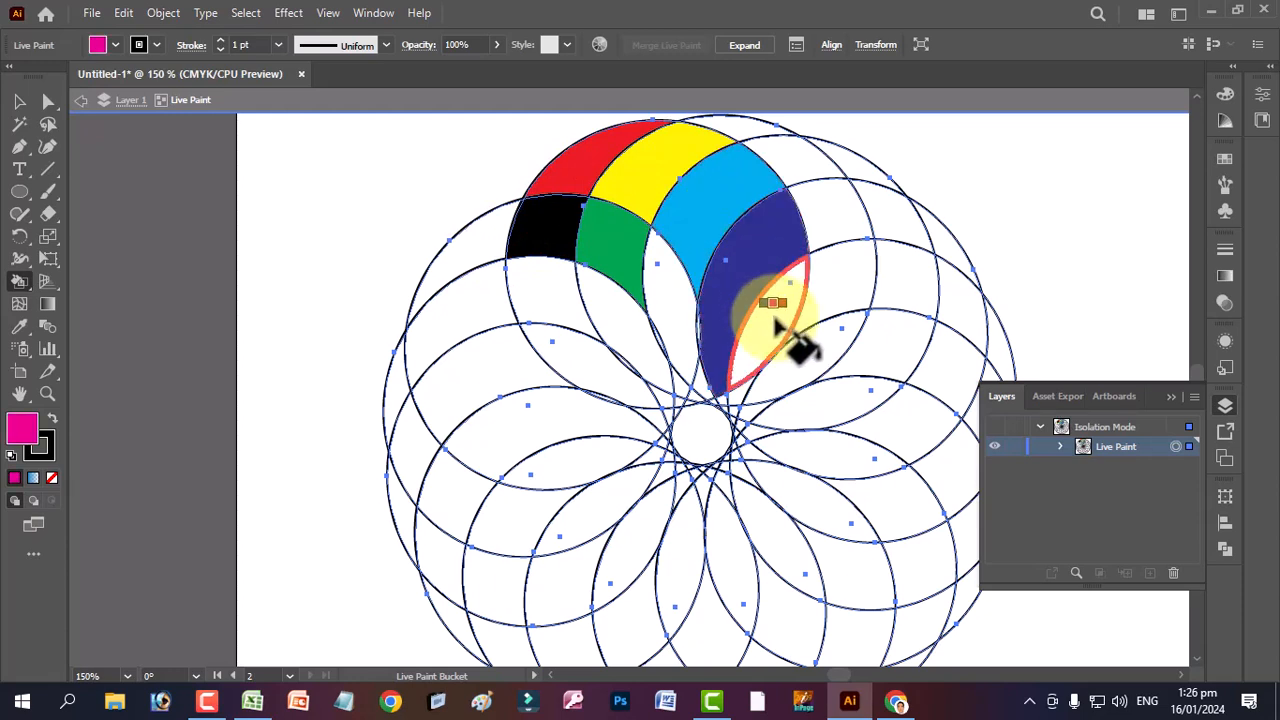
click(771, 310)
key(Right)
click(800, 350)
key(Right)
click(820, 395)
- Continue clockwise, filling the three inner petals below the bright red one with orange-red, orange and light orange
key(Right)
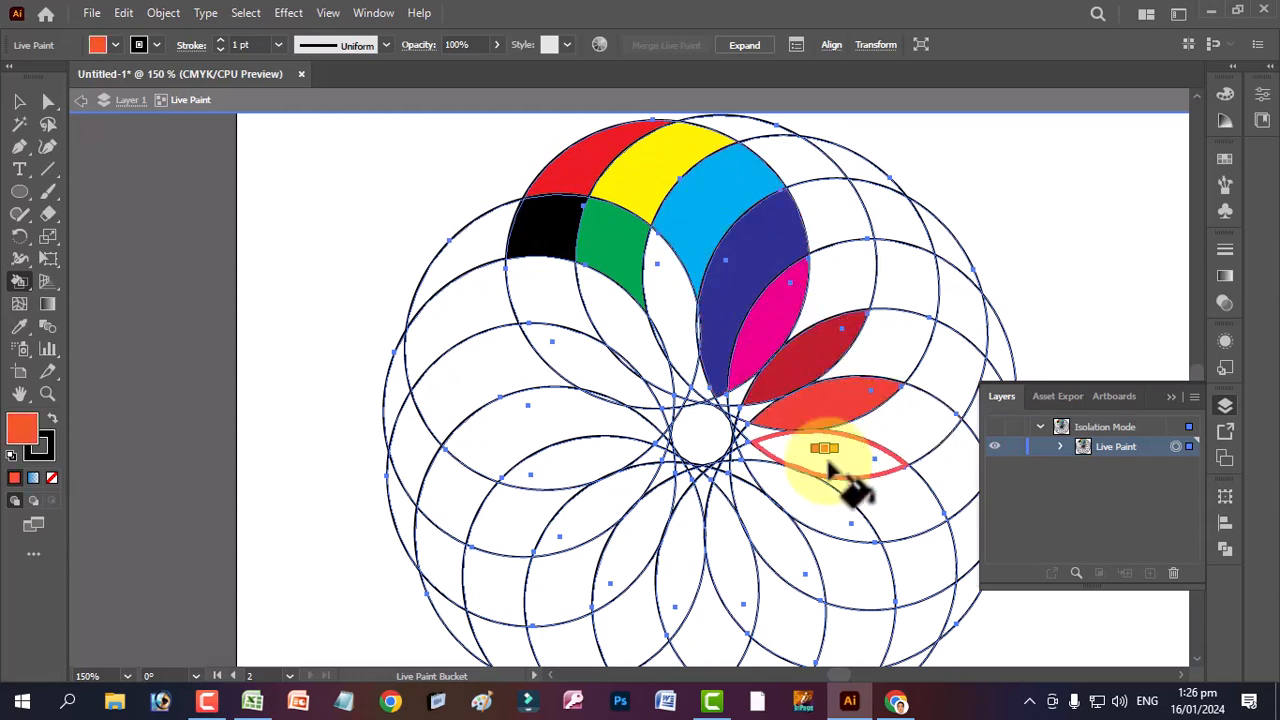
click(828, 460)
key(Right)
click(815, 500)
key(Right)
click(790, 540)
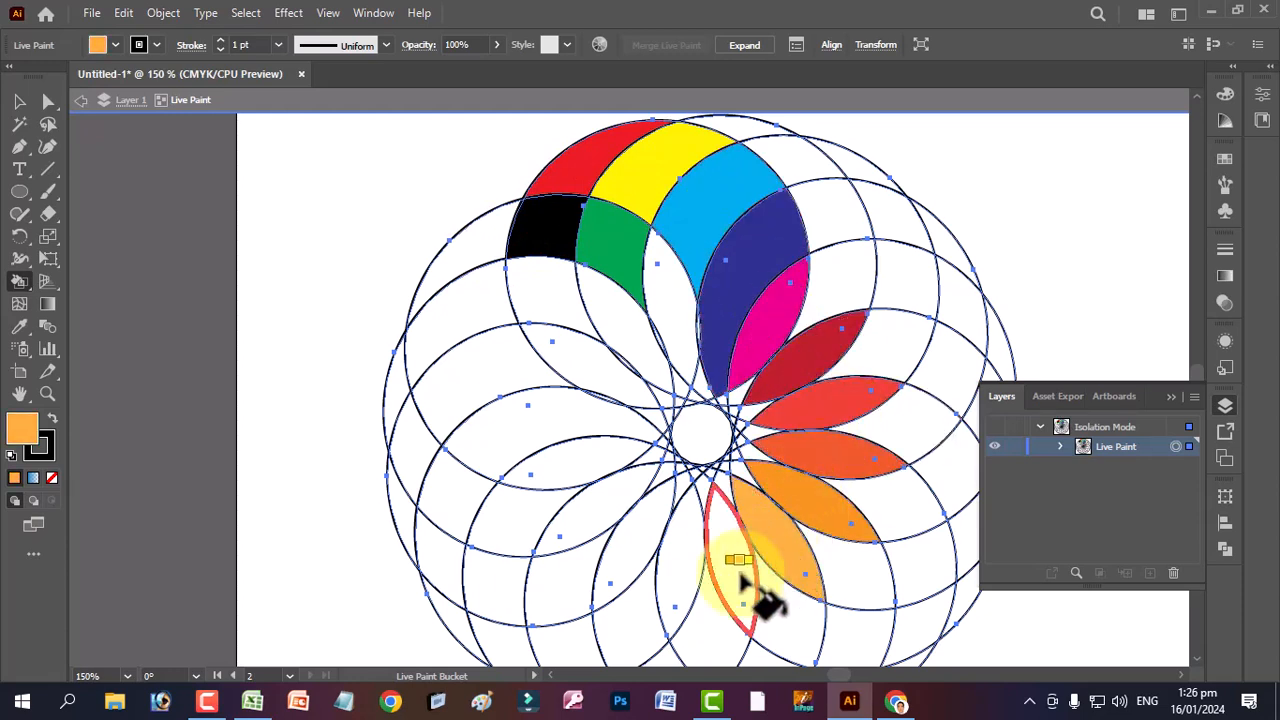
- Fill the three bottom inner petals of the ring with yellow, yellow-green and lime green, continuing clockwise
key(Right)
click(742, 578)
key(Right)
click(680, 571)
key(Right)
click(634, 563)
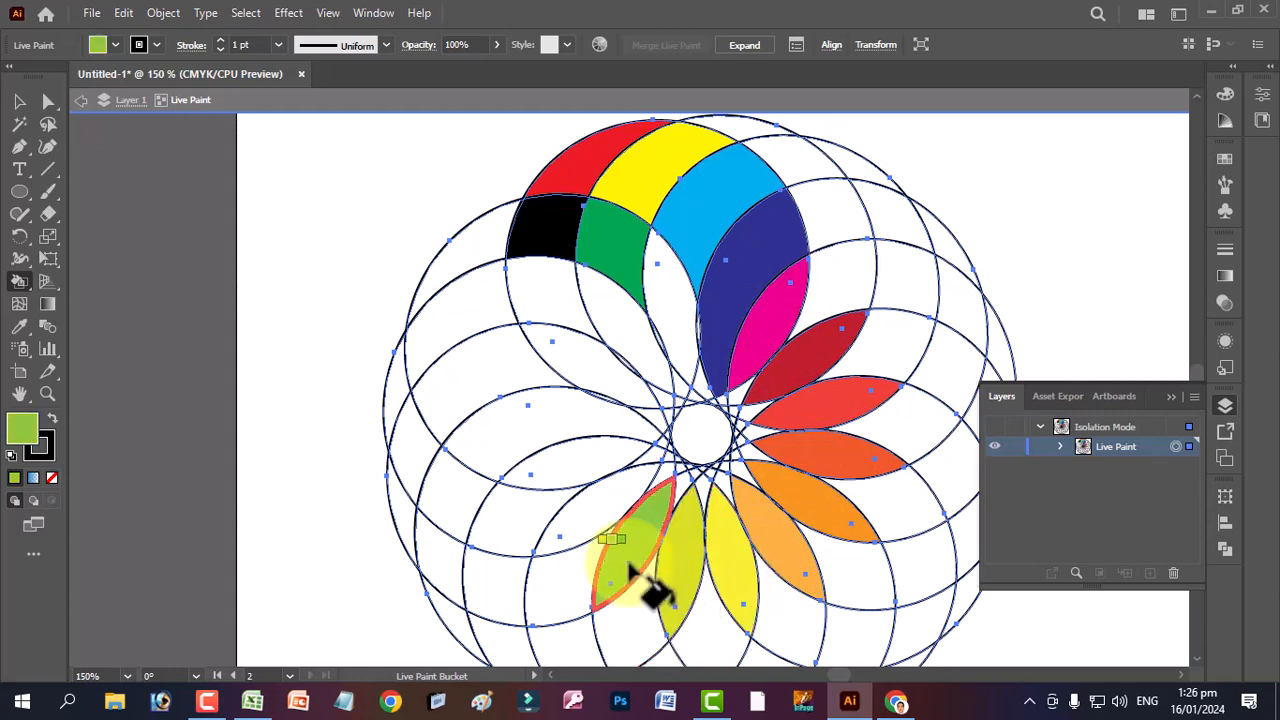
- Fill a lower-left face with medium green and four left-hand inner petals with progressively darker greens, sea green and teal
key(Right)
click(598, 548)
key(Right)
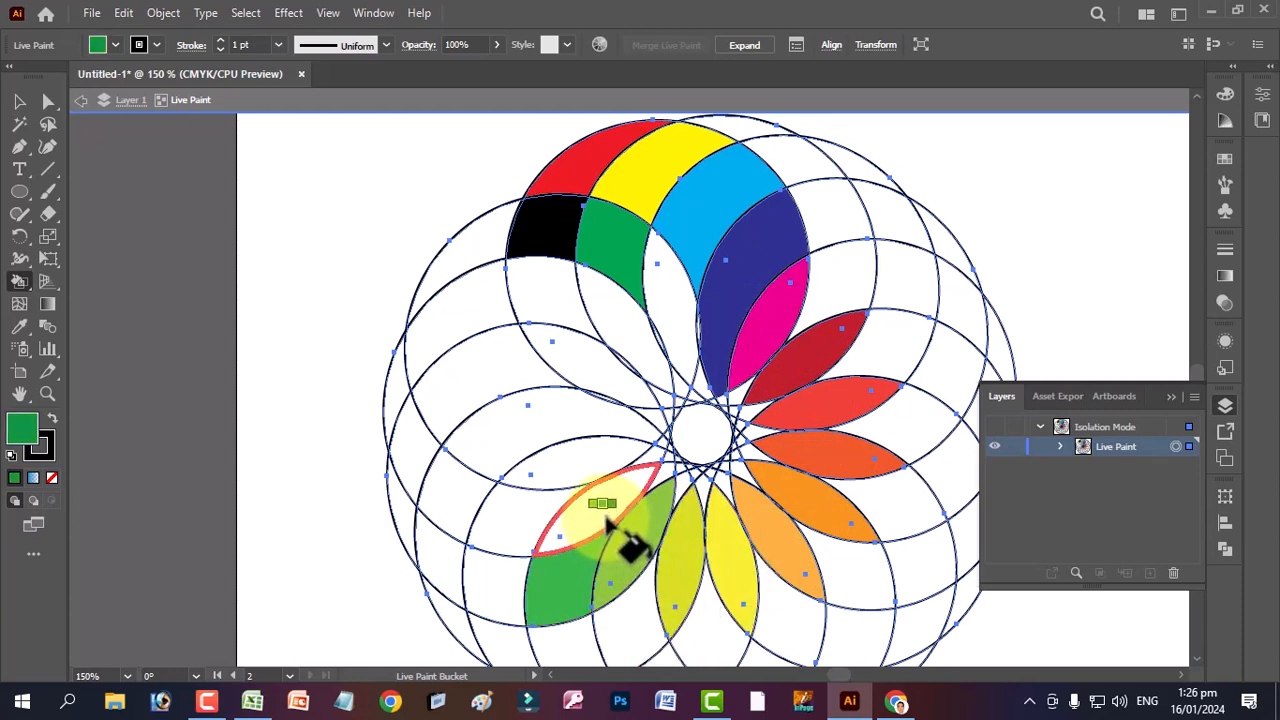
click(590, 485)
click(586, 472)
key(Right)
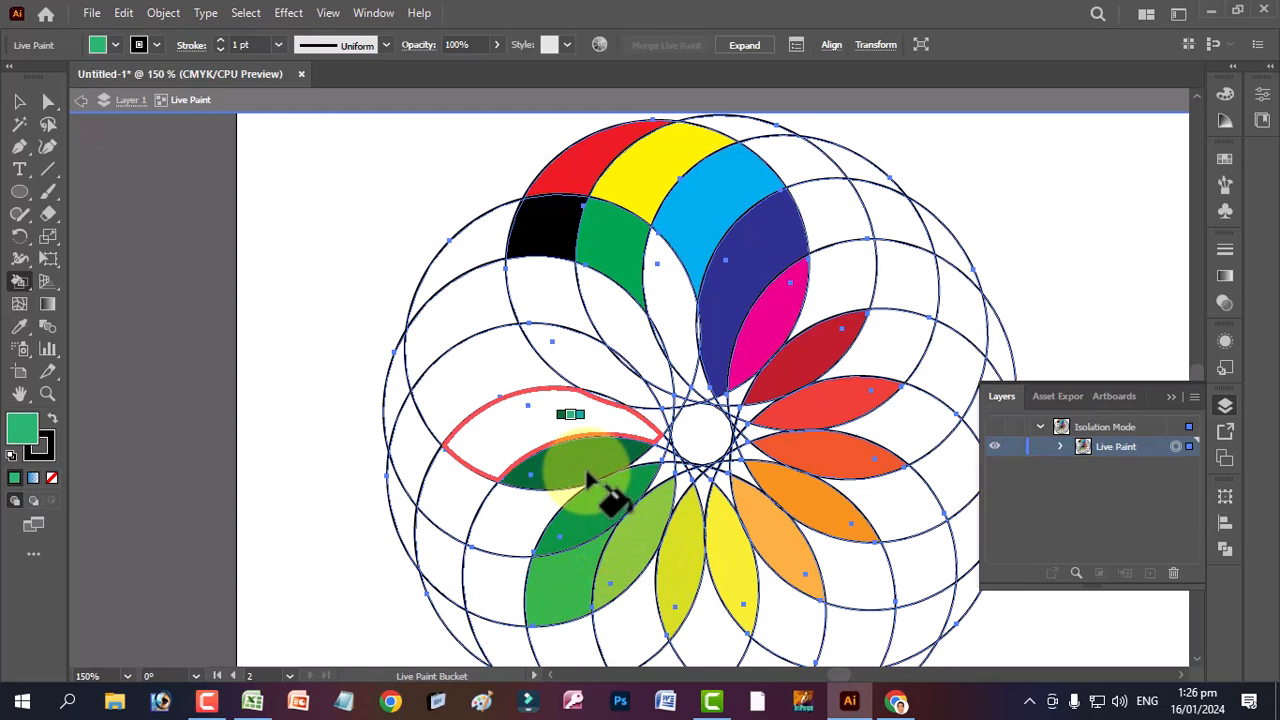
click(588, 380)
key(Right)
click(636, 338)
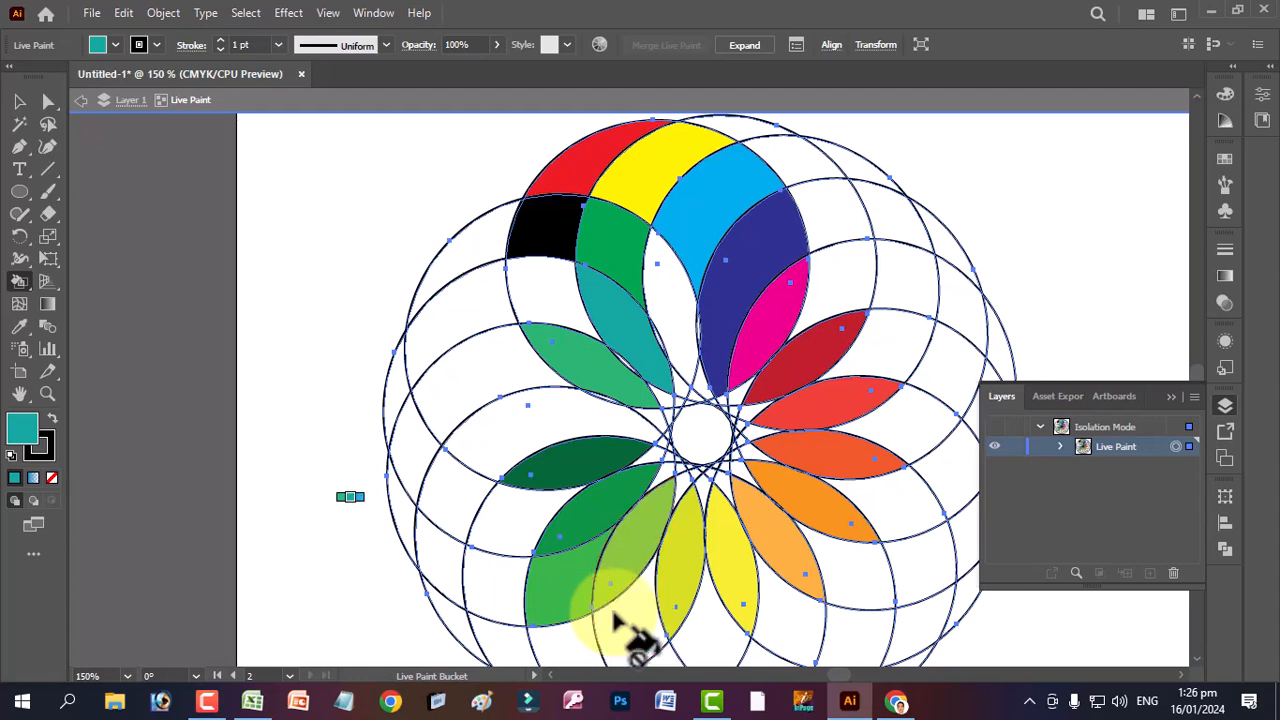
click(18, 282)
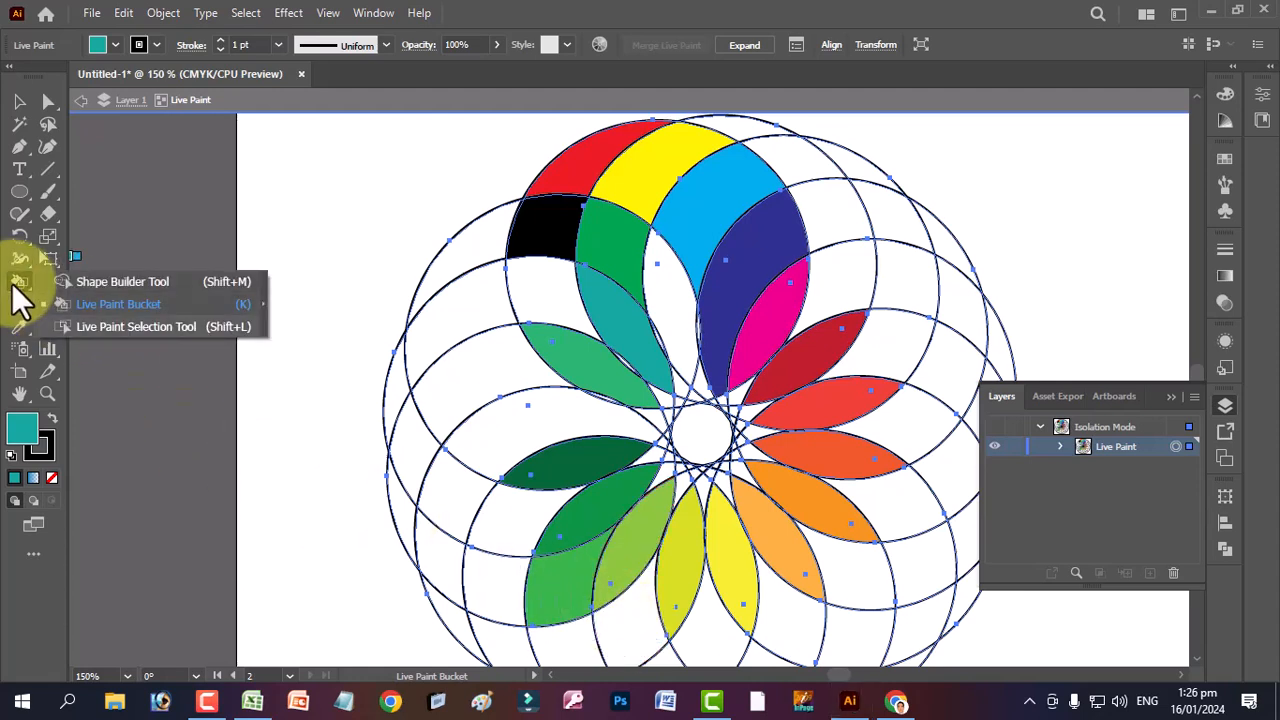
drag(14, 285, 133, 302)
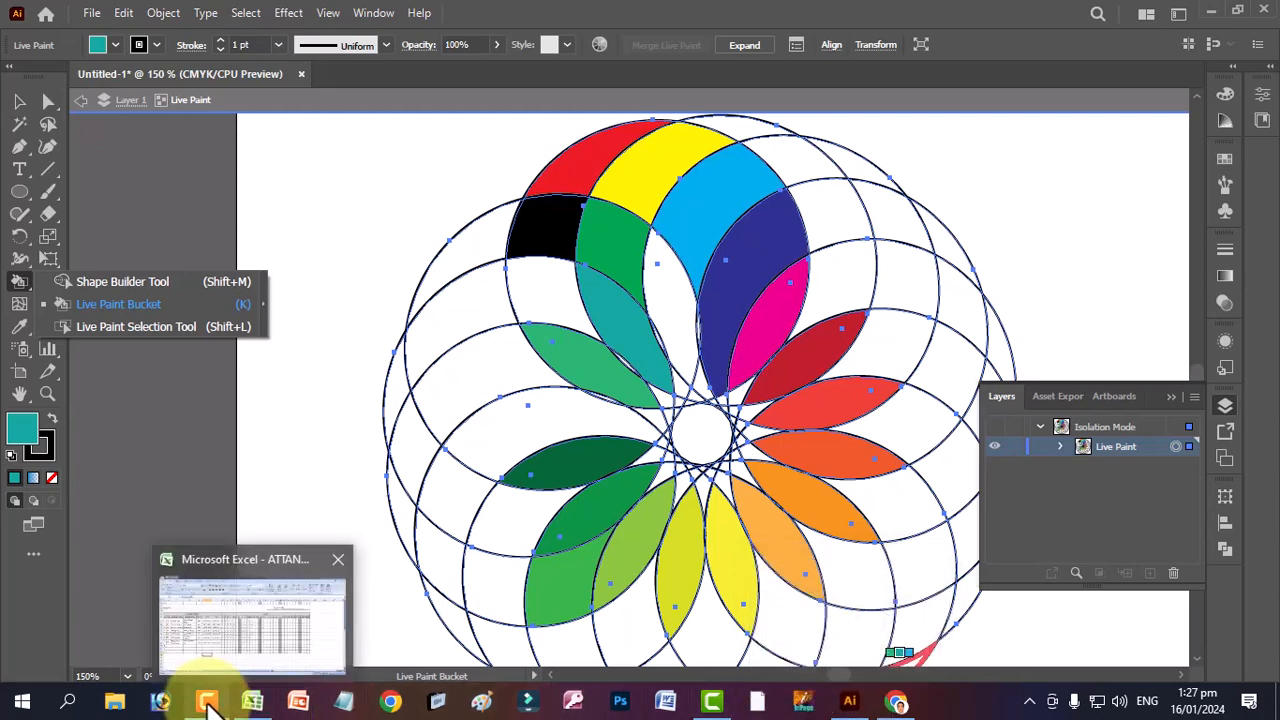
click(208, 703)
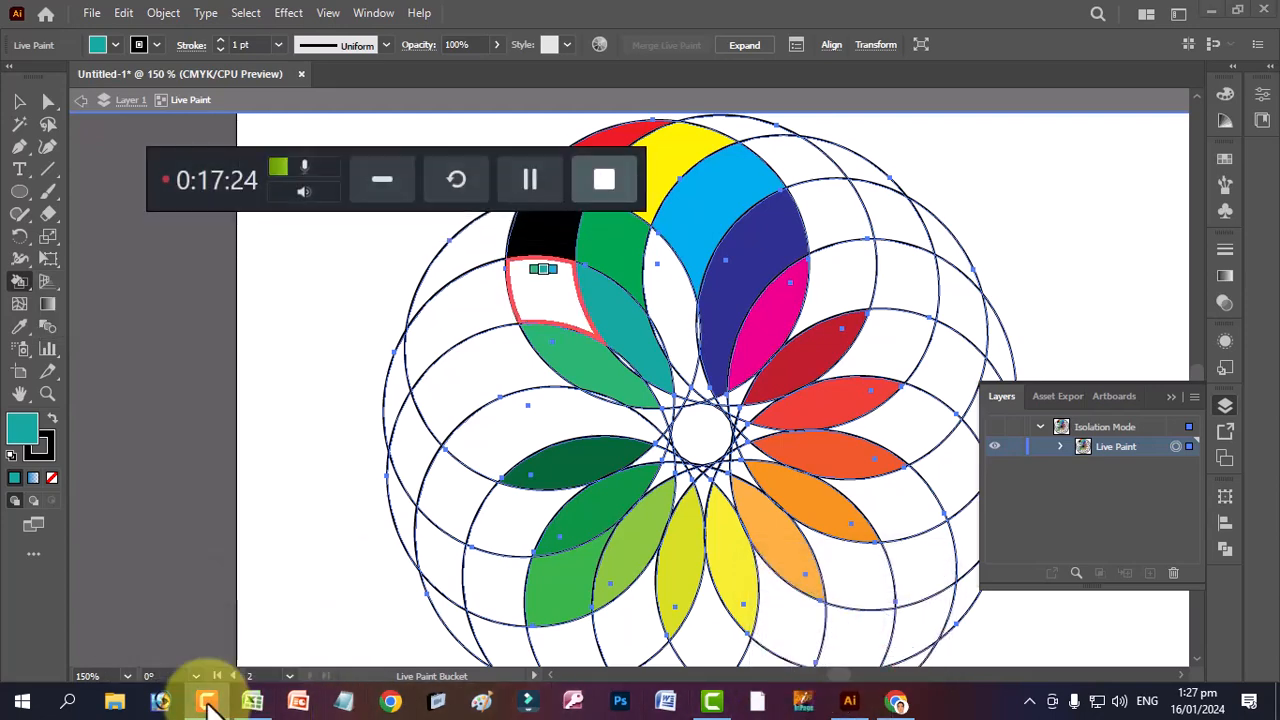
click(382, 179)
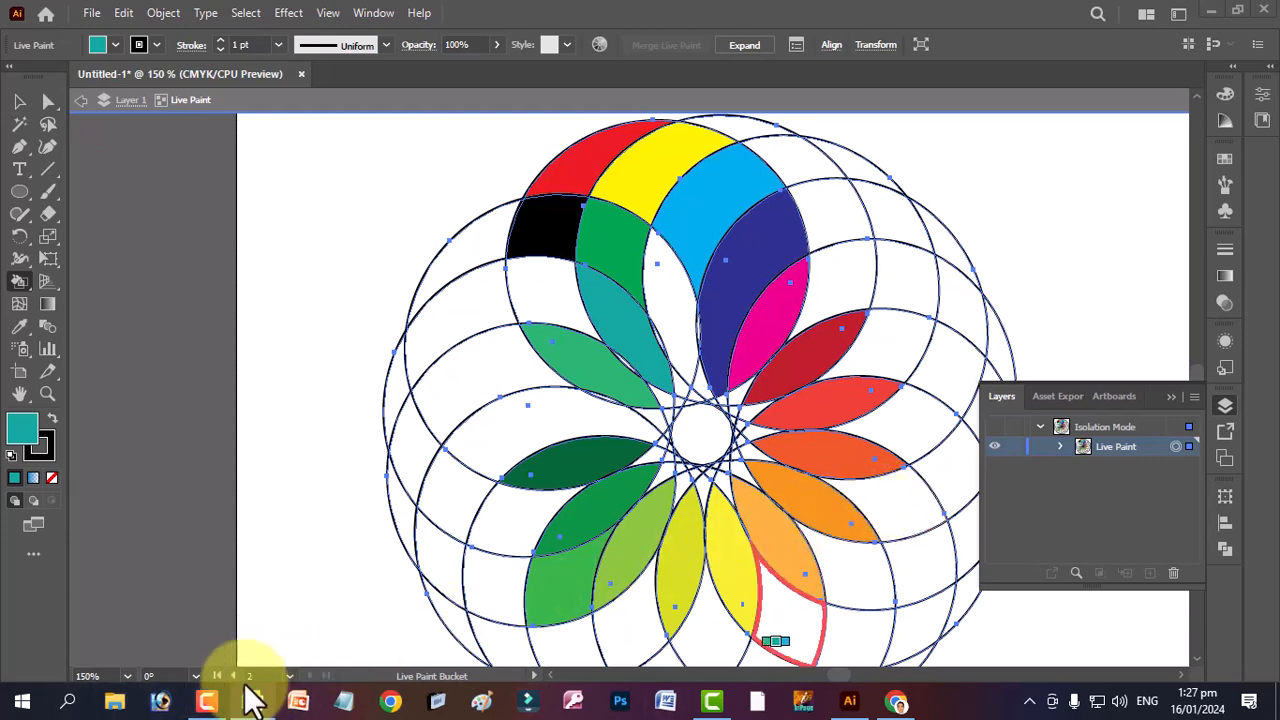
click(206, 703)
click(603, 177)
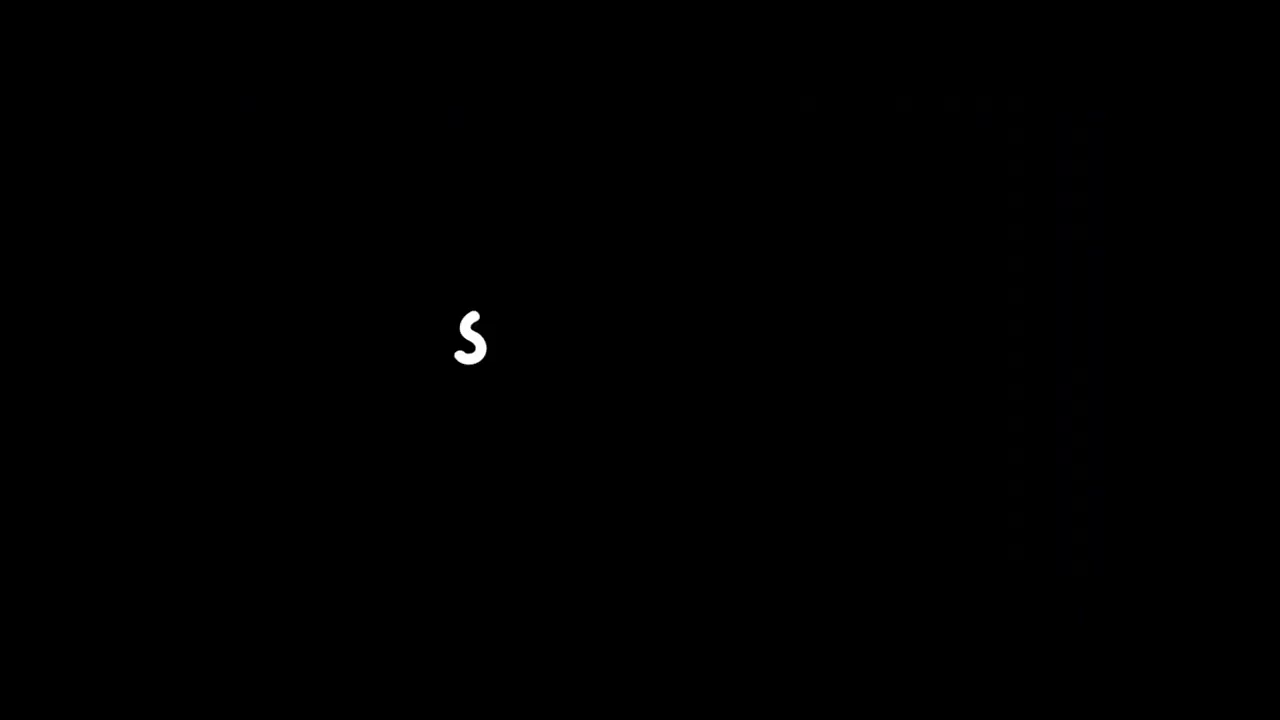